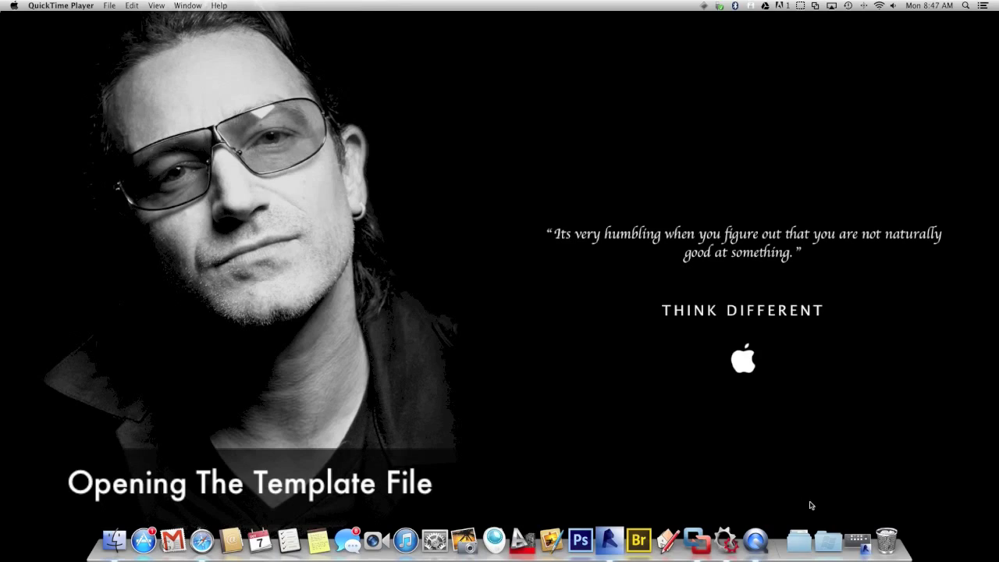
Step: Create a new project from the Demo Template file in the Desktop's Demo folder
click(865, 534)
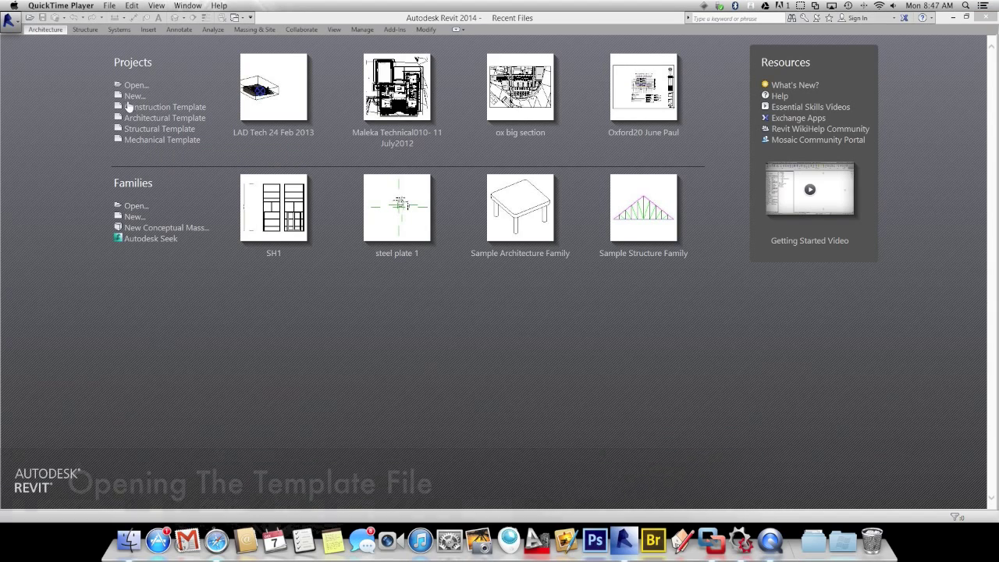
click(131, 97)
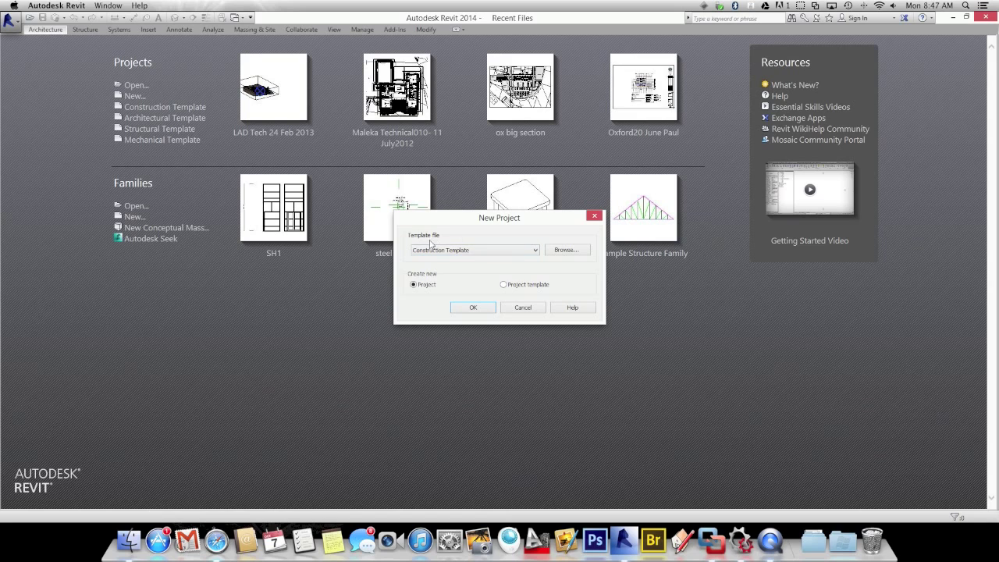
click(565, 251)
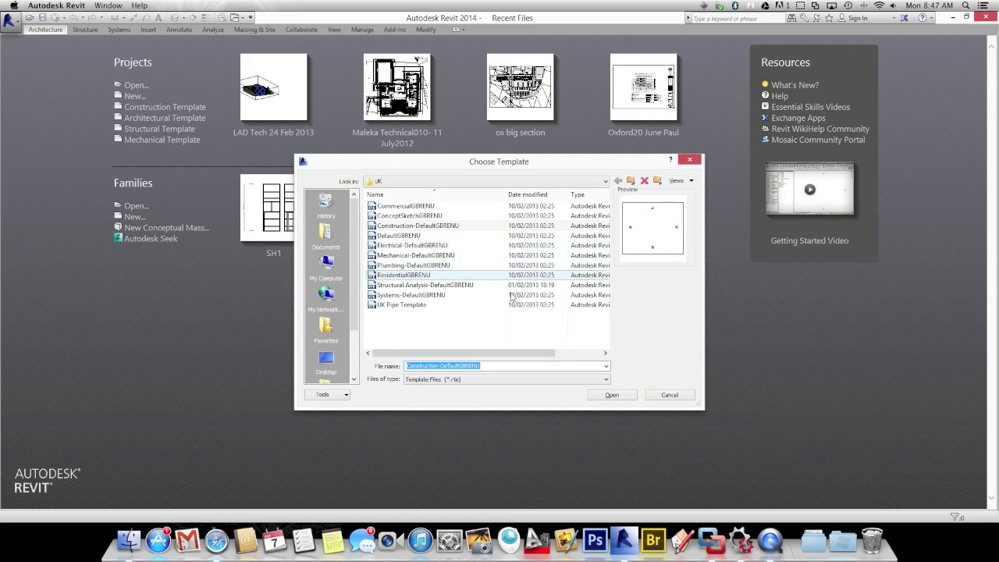
click(327, 359)
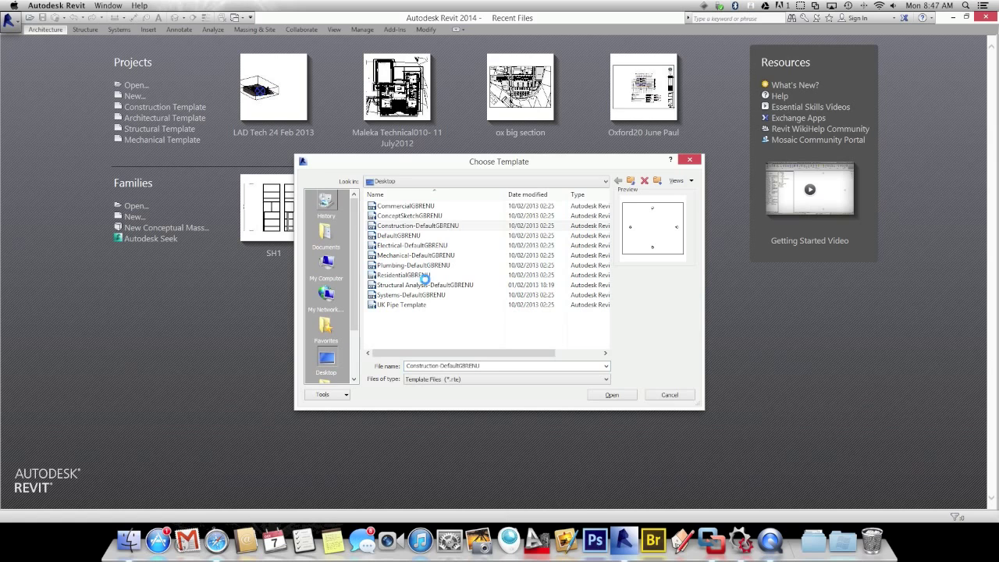
double_click(388, 276)
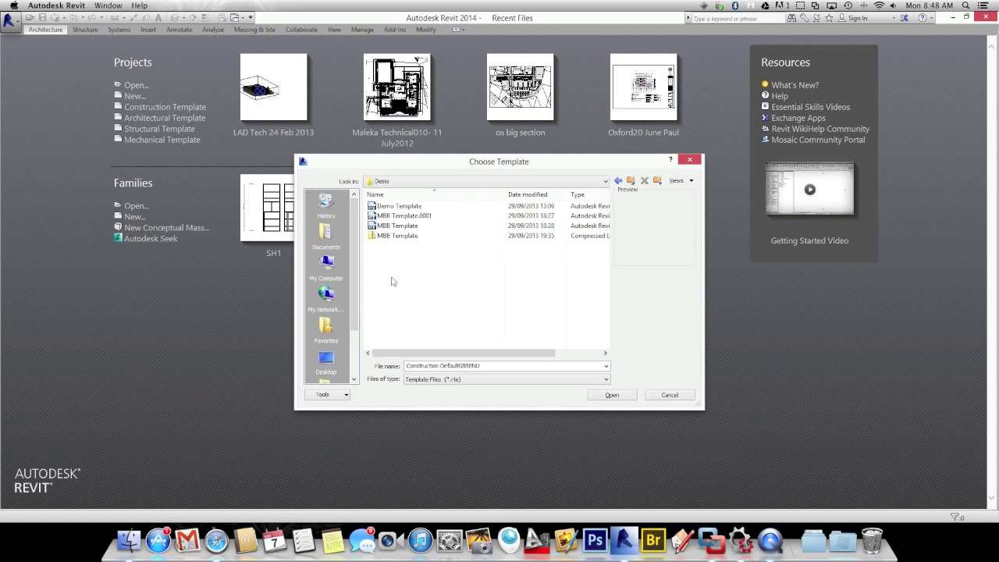
click(397, 206)
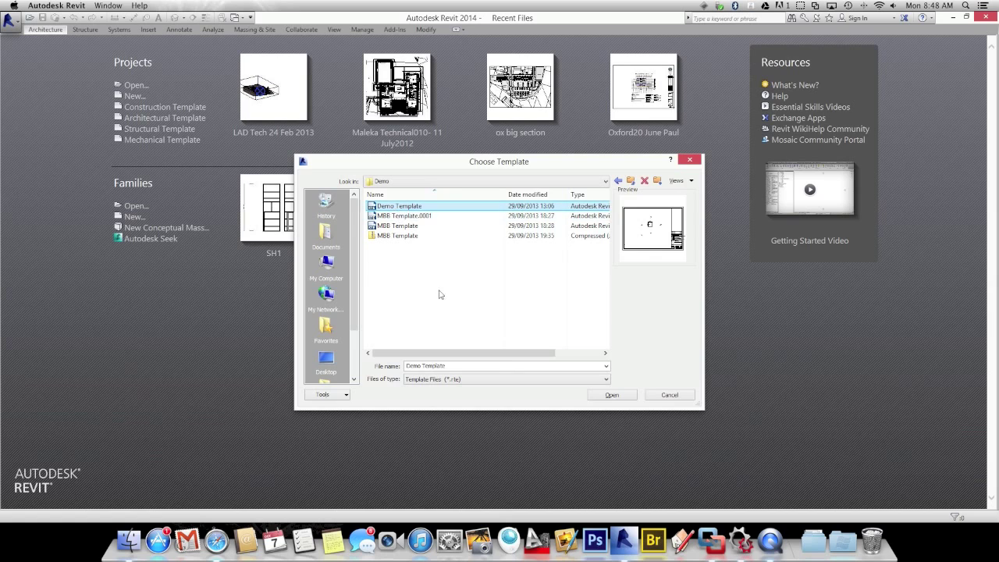
click(603, 396)
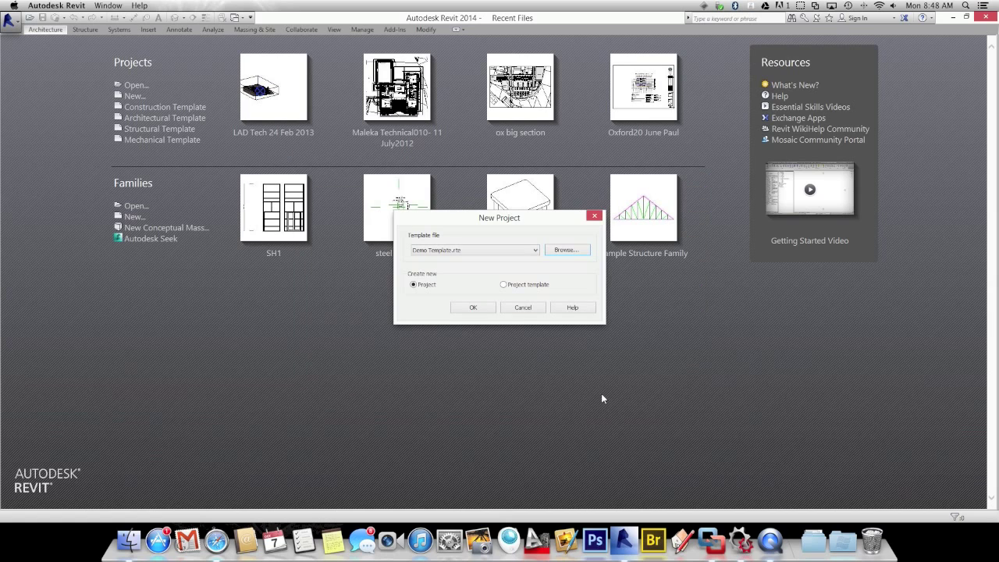
click(464, 309)
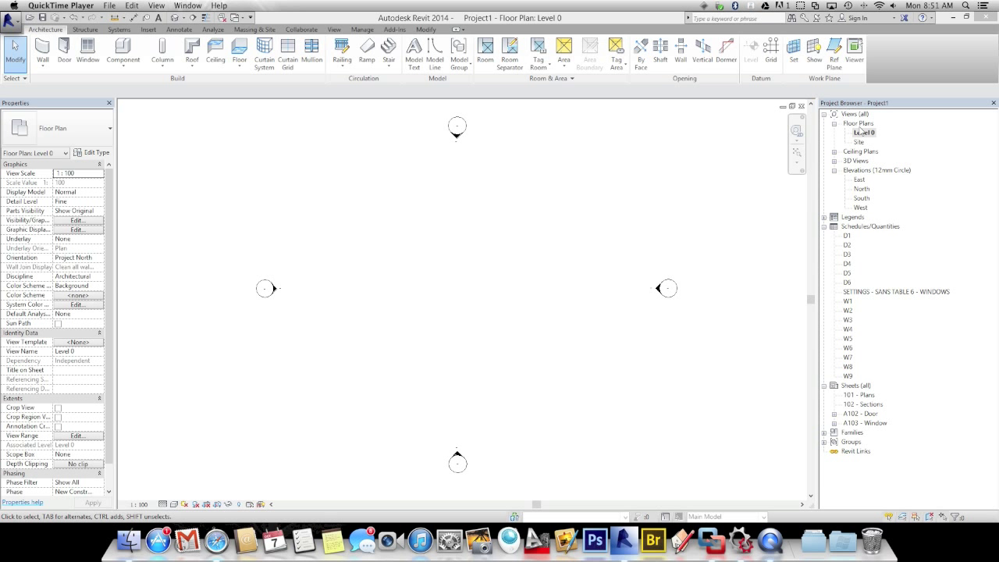
Step: Open the Site floor plan from the Project Browser and clear the stray marker selection
double_click(858, 144)
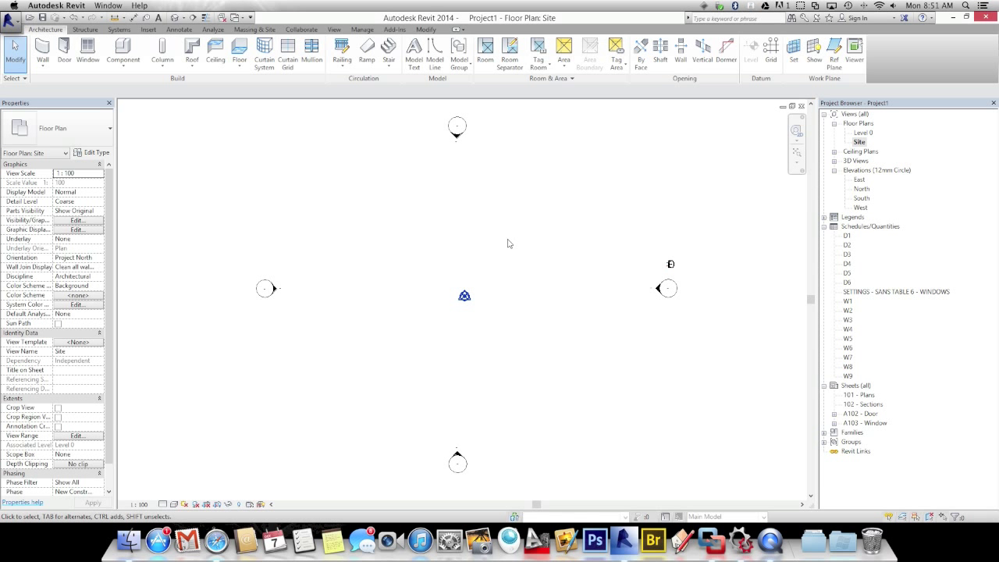
click(671, 265)
click(604, 392)
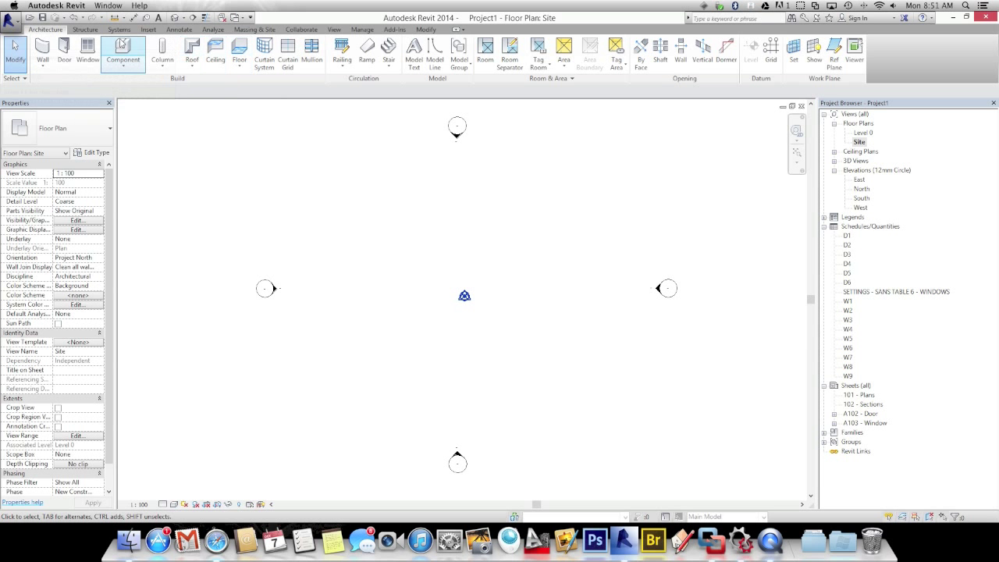
click(148, 30)
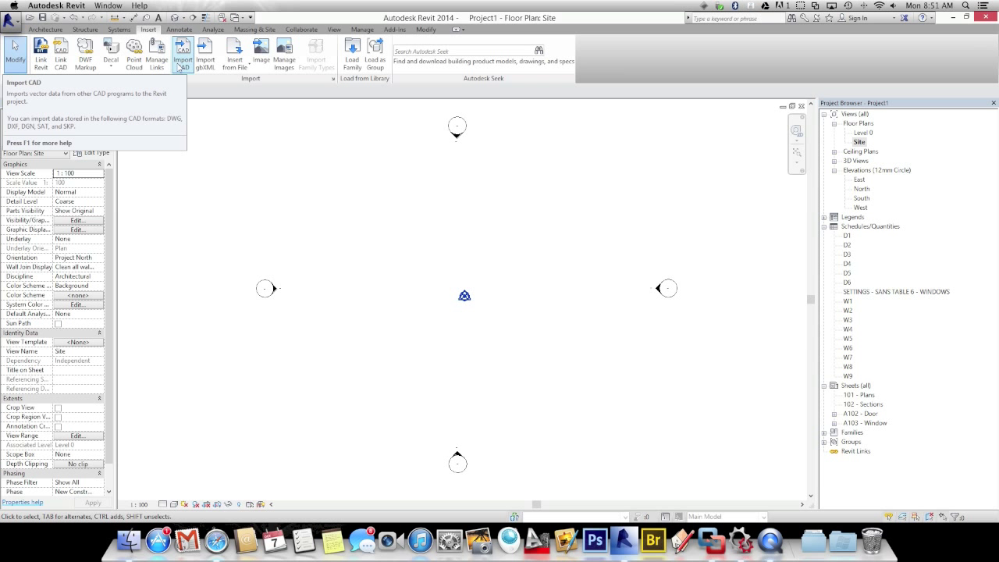
Step: Link the Demo Site drawing into the Site plan using Custom factor import units
click(62, 65)
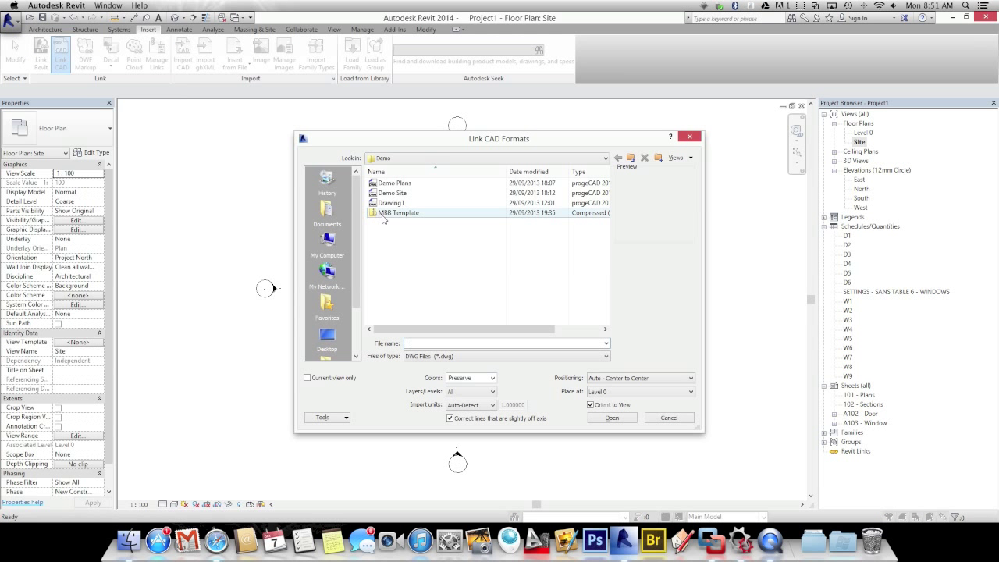
click(387, 195)
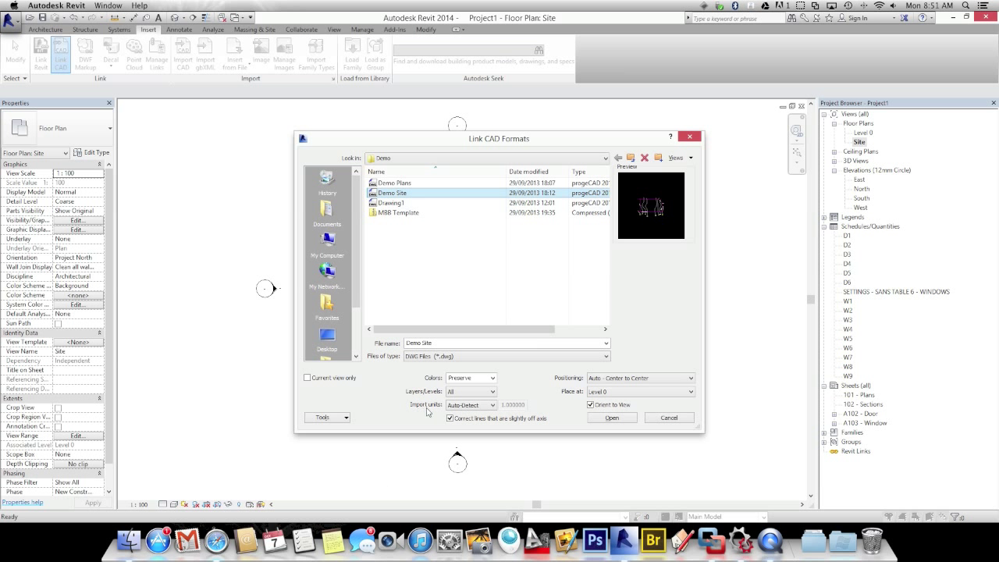
click(462, 406)
click(457, 462)
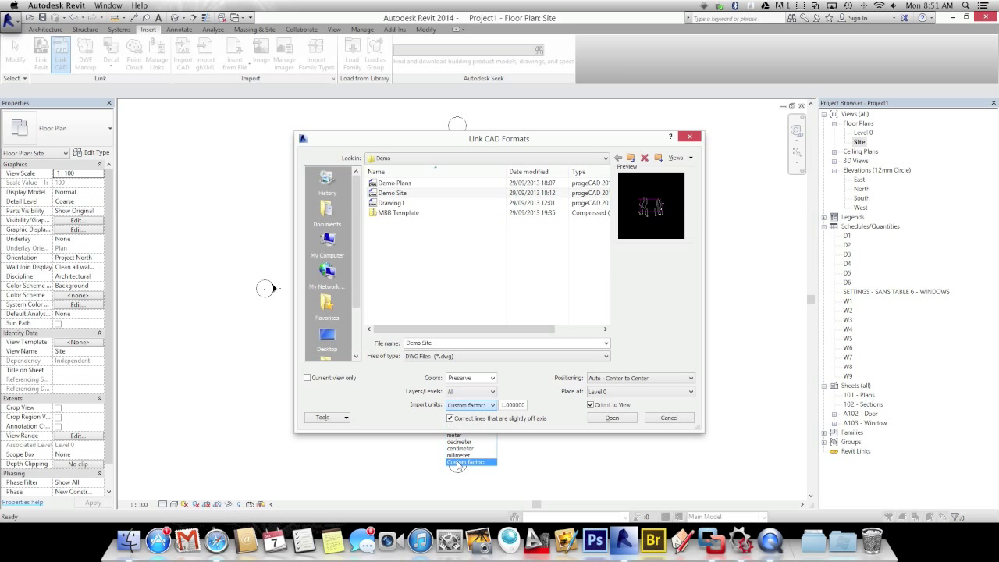
click(610, 421)
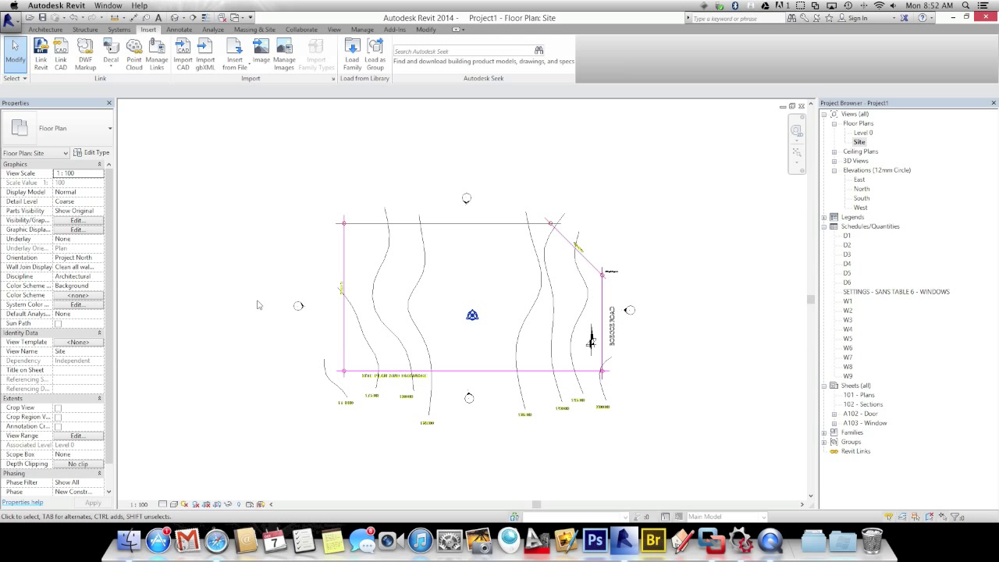
Step: Start a toposurface and place points at elevation 17000 along the first contour
click(249, 31)
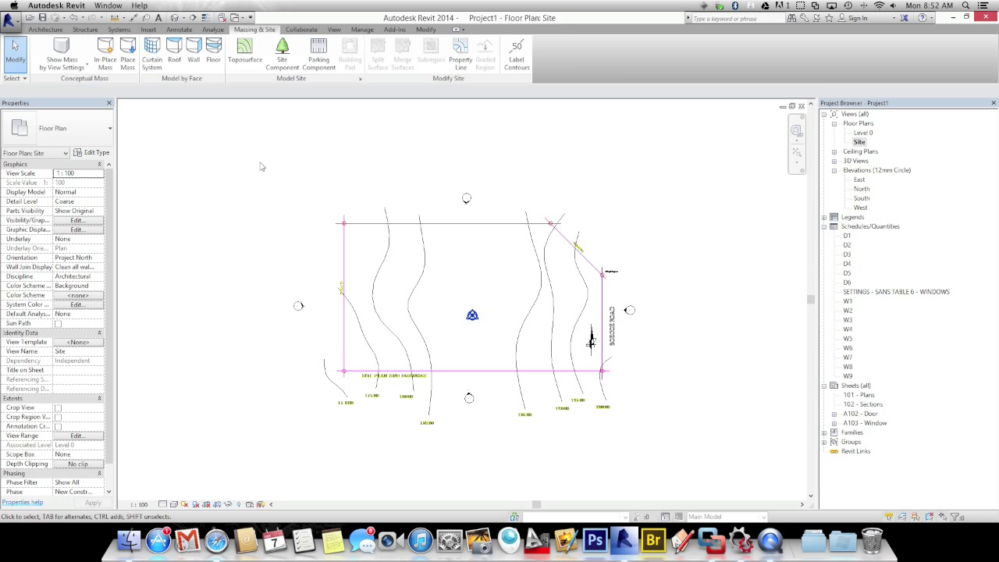
click(242, 58)
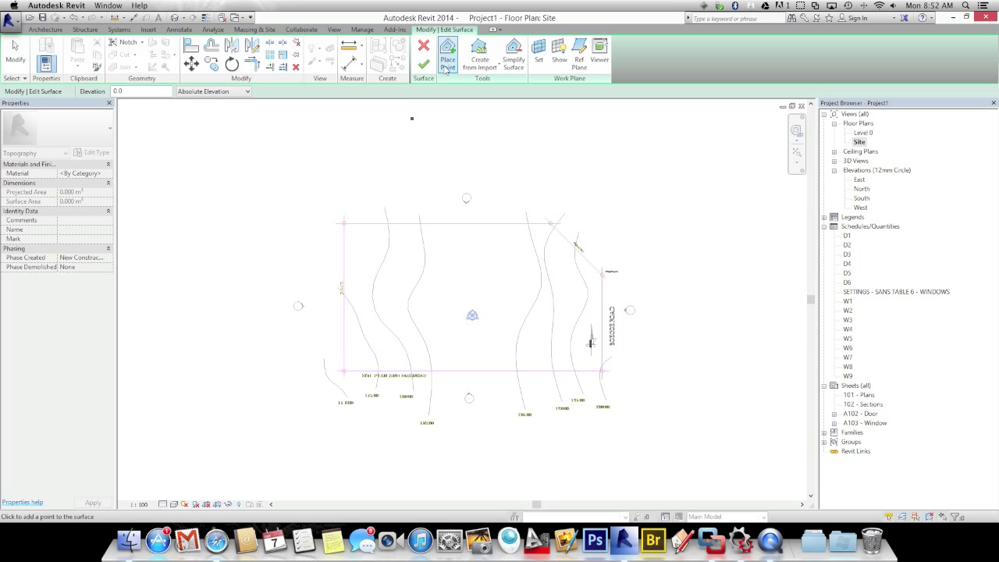
scroll(355, 401, up, 3)
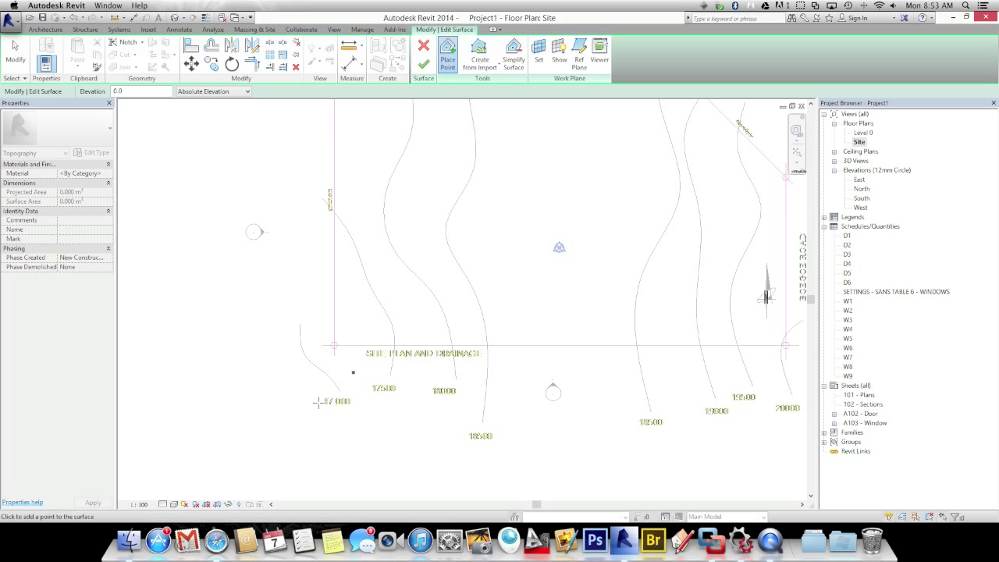
scroll(345, 407, down, 3)
scroll(343, 408, up, 4)
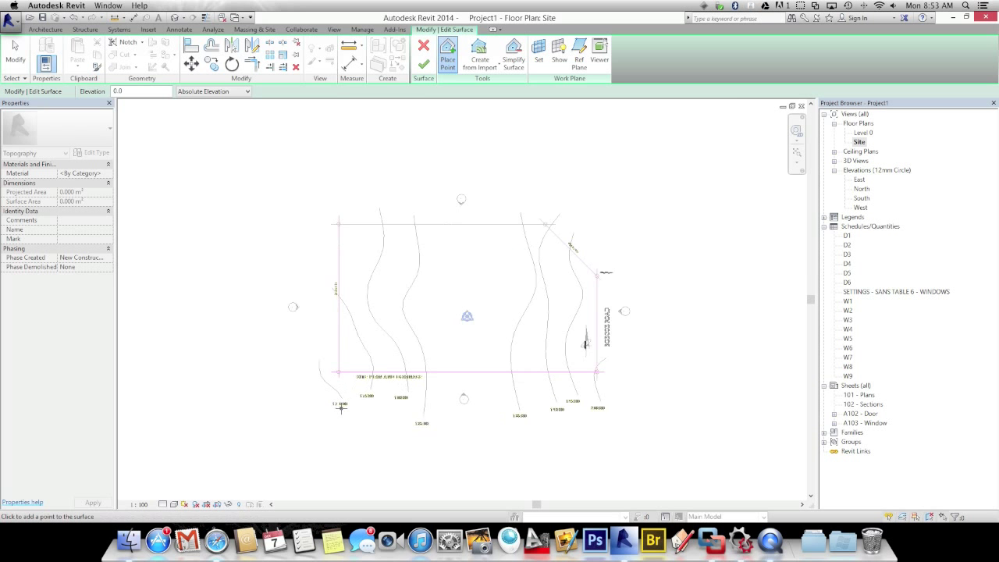
scroll(341, 408, up, 2)
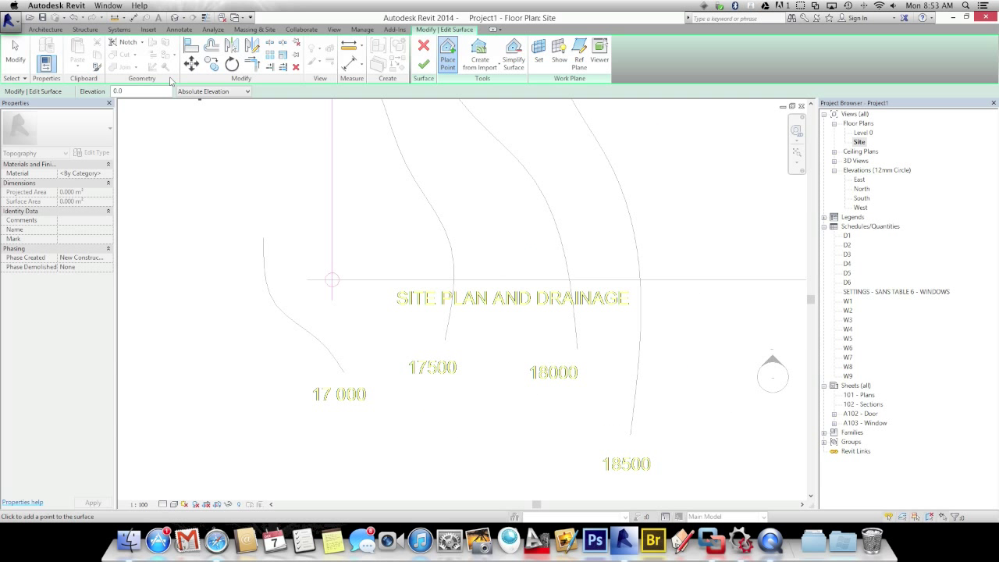
double_click(117, 91)
text(17)
click(341, 363)
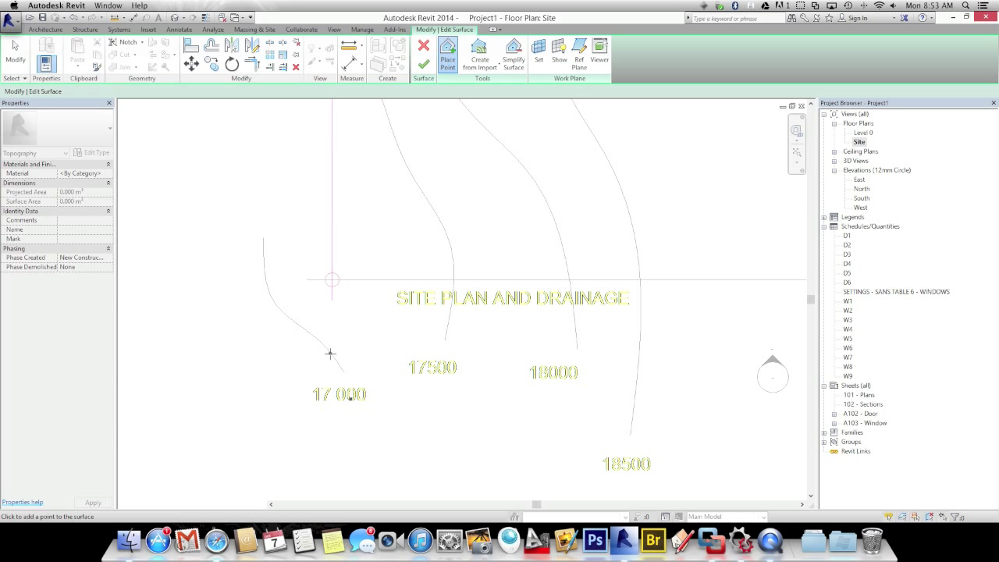
click(330, 353)
click(296, 324)
click(268, 297)
click(263, 265)
click(263, 245)
click(261, 216)
Step: Place 17500-elevation points along the next contour up to its top
scroll(260, 217, up, 3)
scroll(254, 208, up, 4)
scroll(252, 205, down, 2)
scroll(252, 205, down, 6)
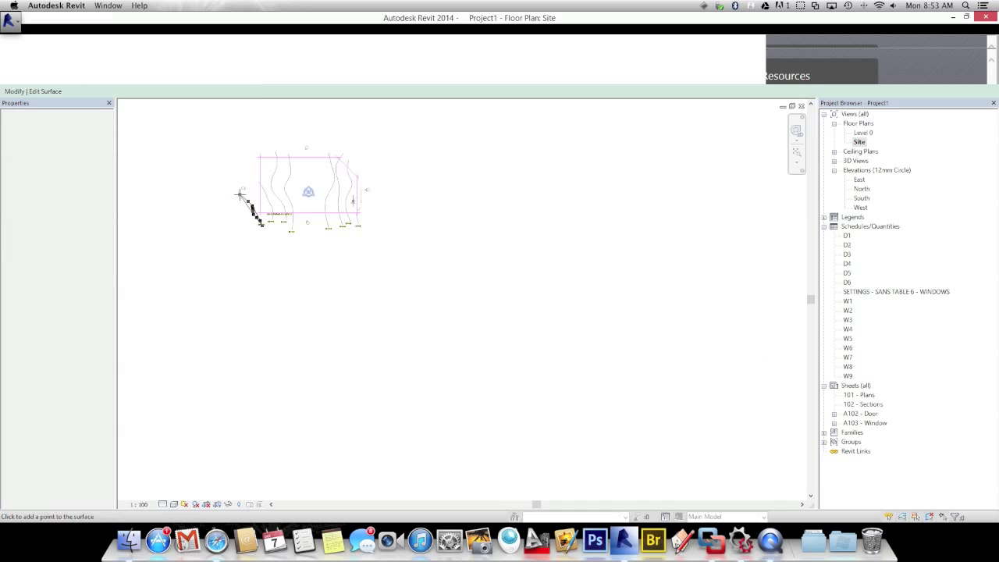
scroll(268, 192, down, 2)
scroll(268, 193, up, 5)
scroll(281, 264, up, 3)
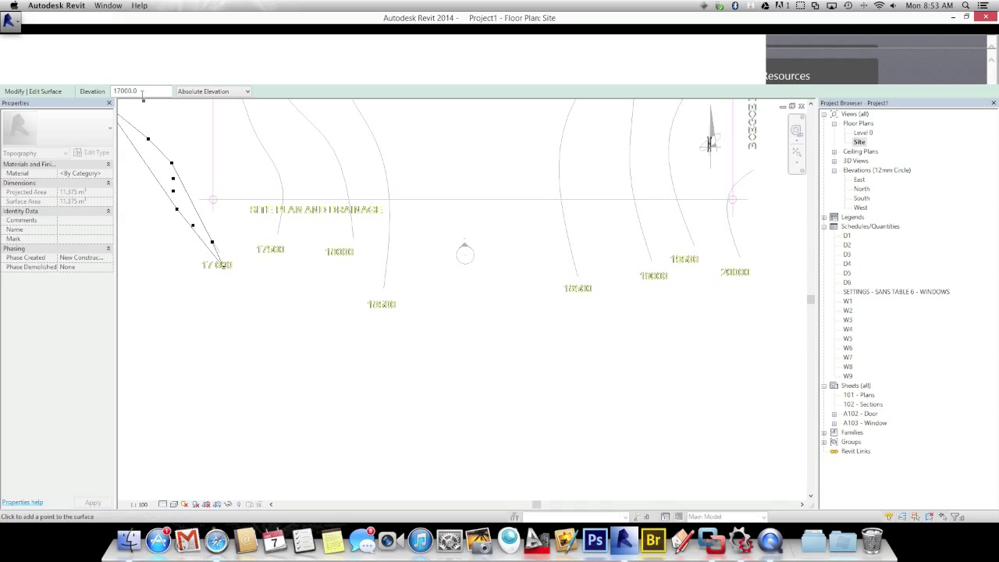
drag(138, 91, 121, 91)
text(50)
click(272, 248)
click(279, 220)
click(280, 190)
click(265, 149)
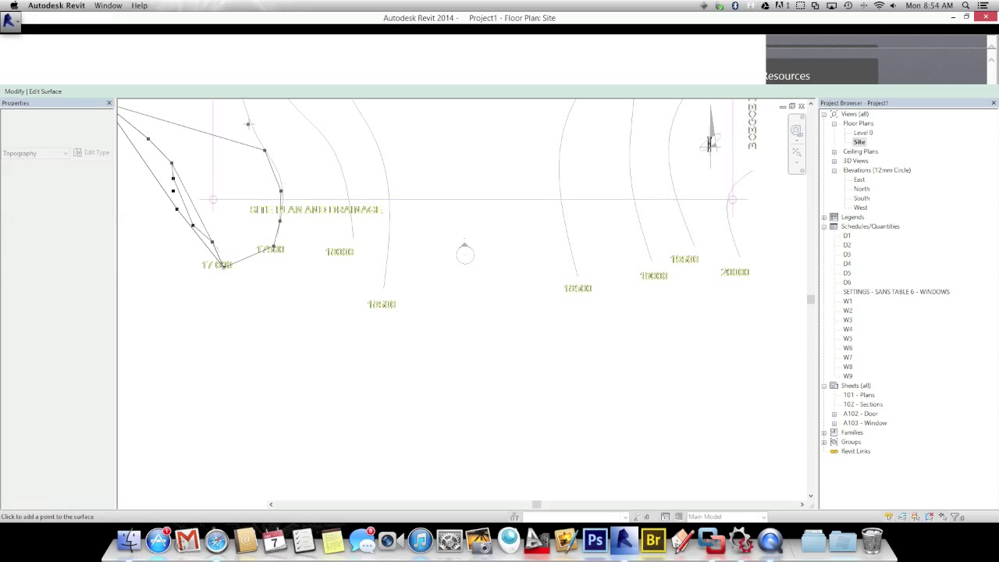
click(249, 124)
Step: Drag a misplaced surface point up onto its contour line
scroll(289, 313, up, 2)
scroll(290, 313, down, 5)
key(Escape)
drag(273, 246, 243, 192)
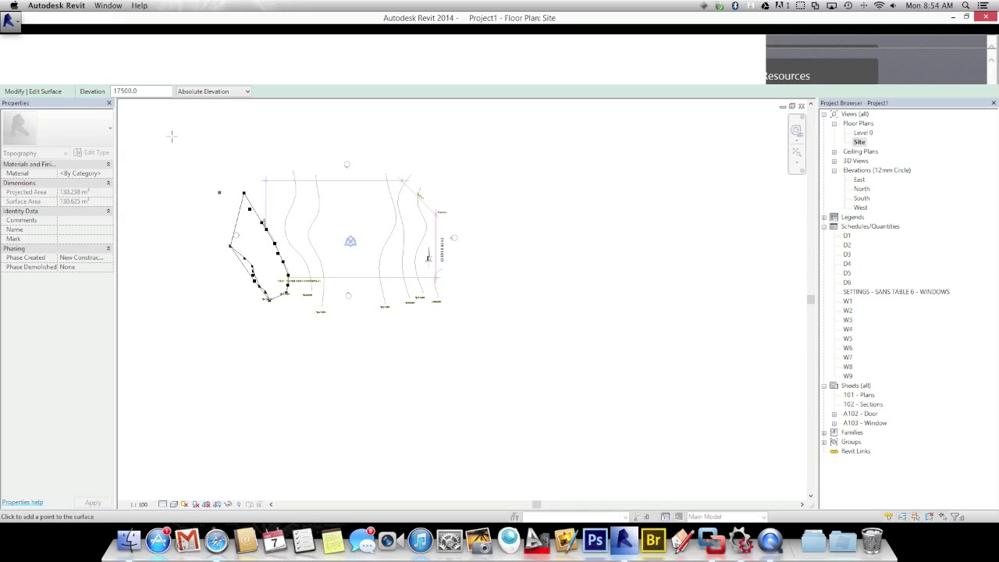
Step: Place 18000-elevation points along the following contour, including one on the boundary
drag(141, 91, 103, 92)
text(18)
click(280, 288)
click(304, 307)
key(Escape)
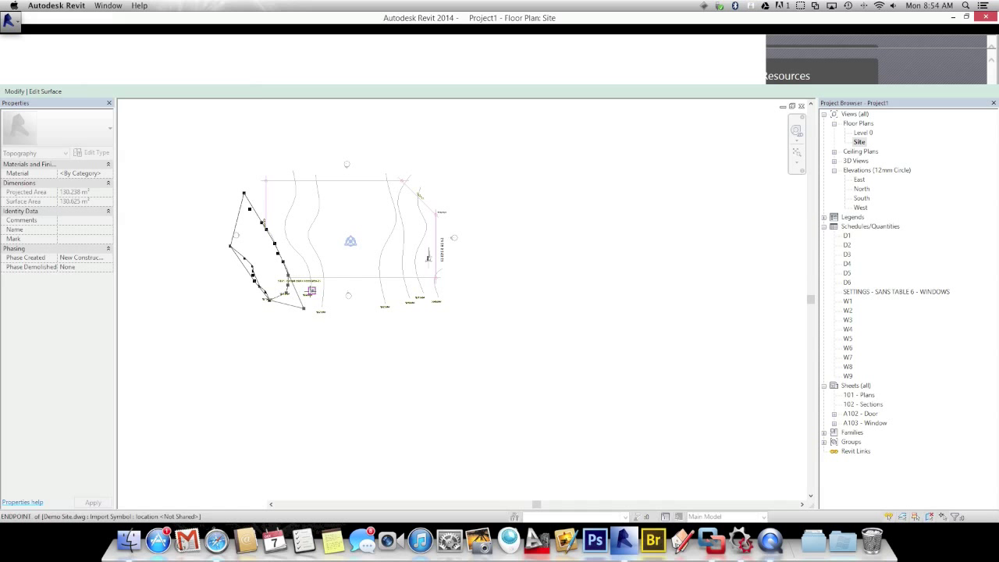
click(306, 269)
click(293, 244)
click(286, 226)
click(291, 211)
click(293, 192)
click(291, 170)
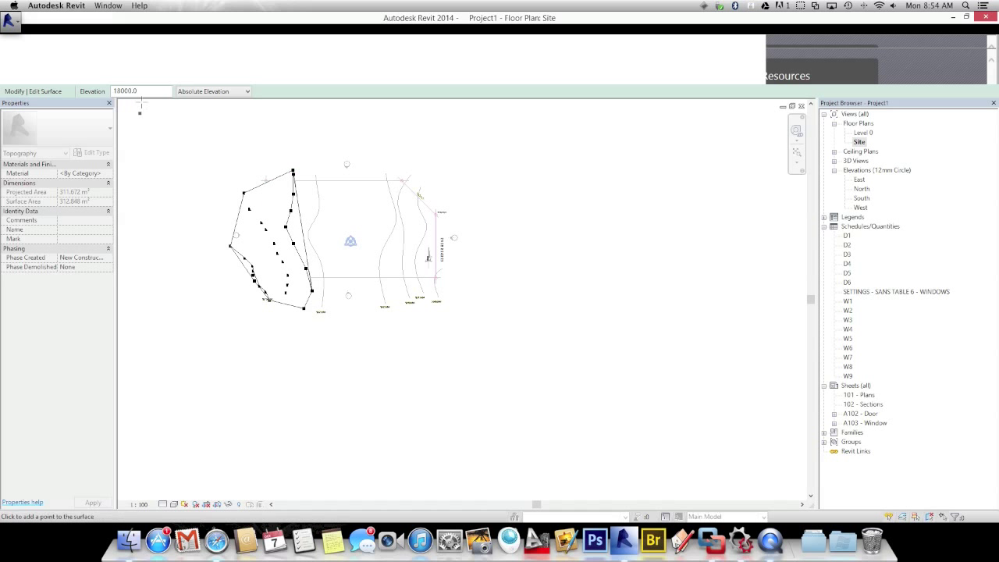
Step: Set the point elevation to 18500 and place the first point on the next contour
drag(142, 92, 103, 90)
text(18500)
click(320, 312)
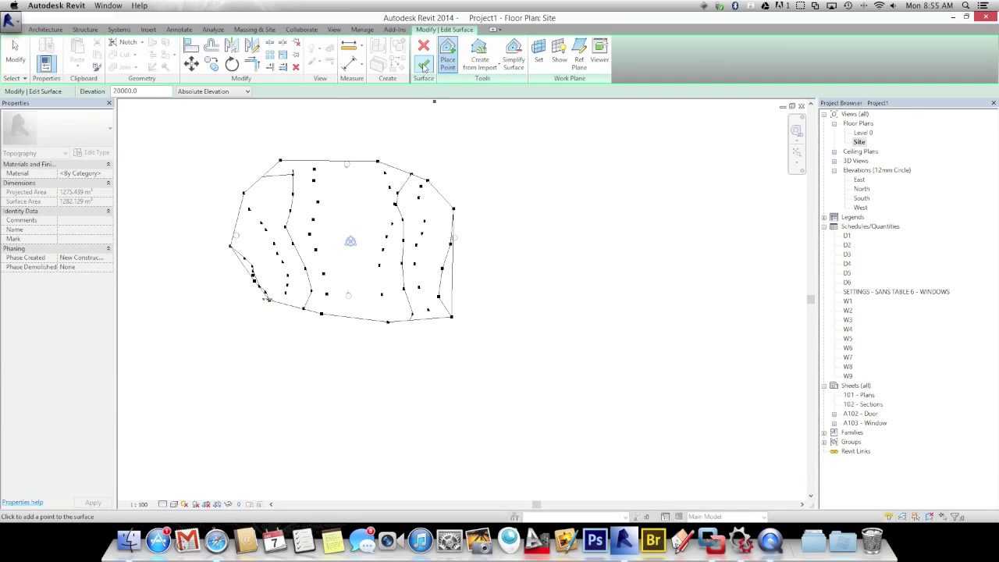
Step: Finish the toposurface, view it in 3D from a low angle, then return to Site
click(424, 68)
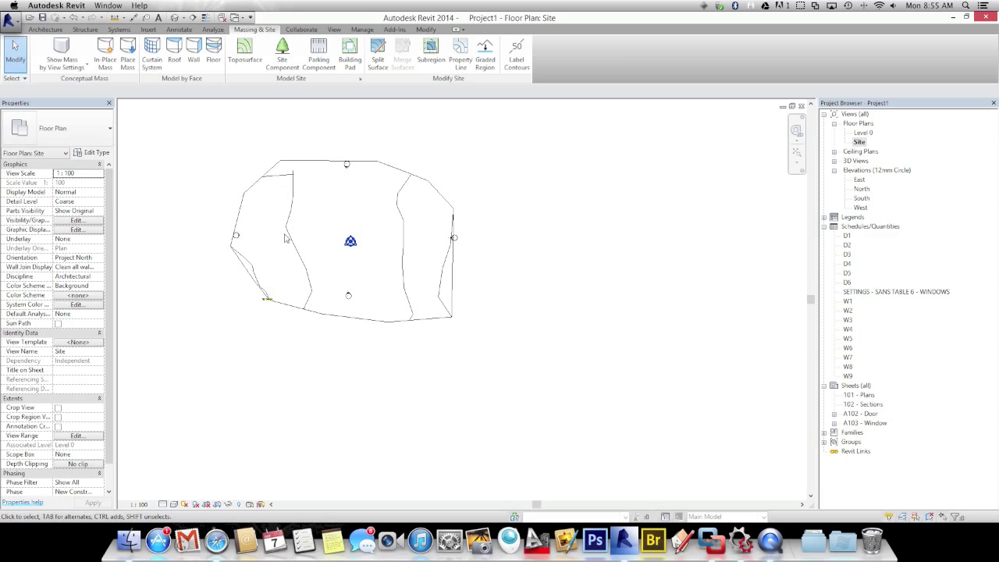
click(174, 17)
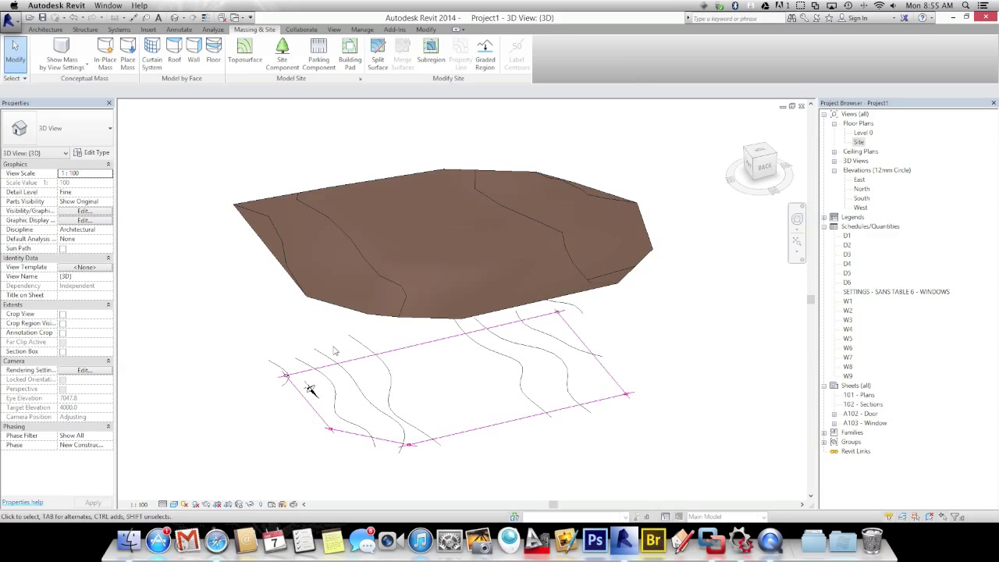
scroll(333, 351, up, 2)
scroll(334, 351, down, 5)
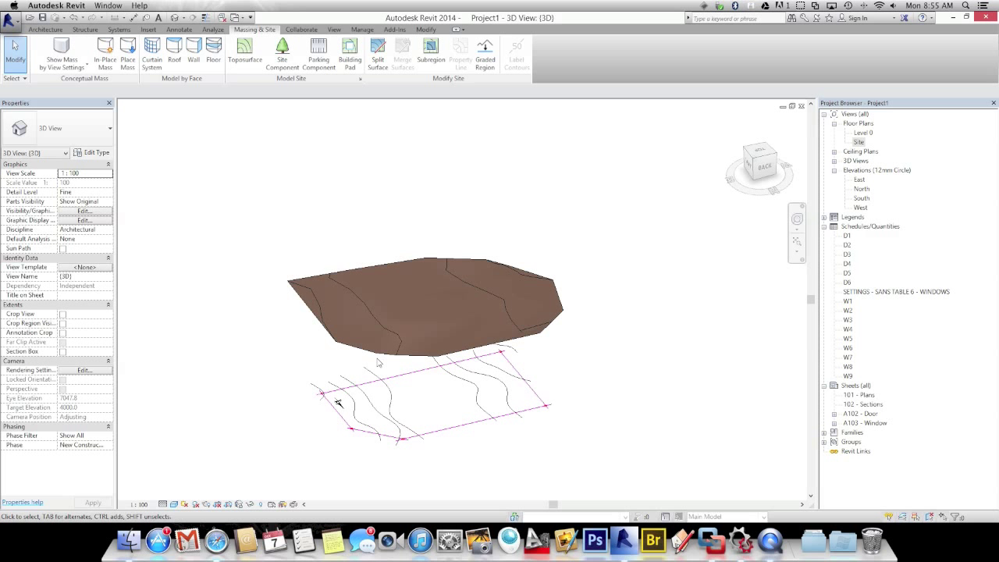
shift+middle_drag(386, 361, 279, 395)
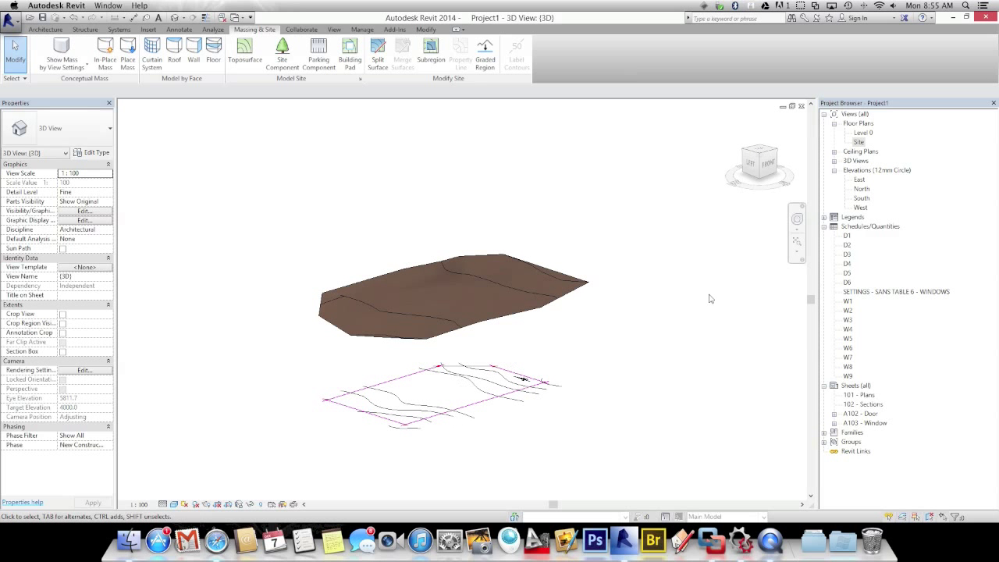
double_click(859, 142)
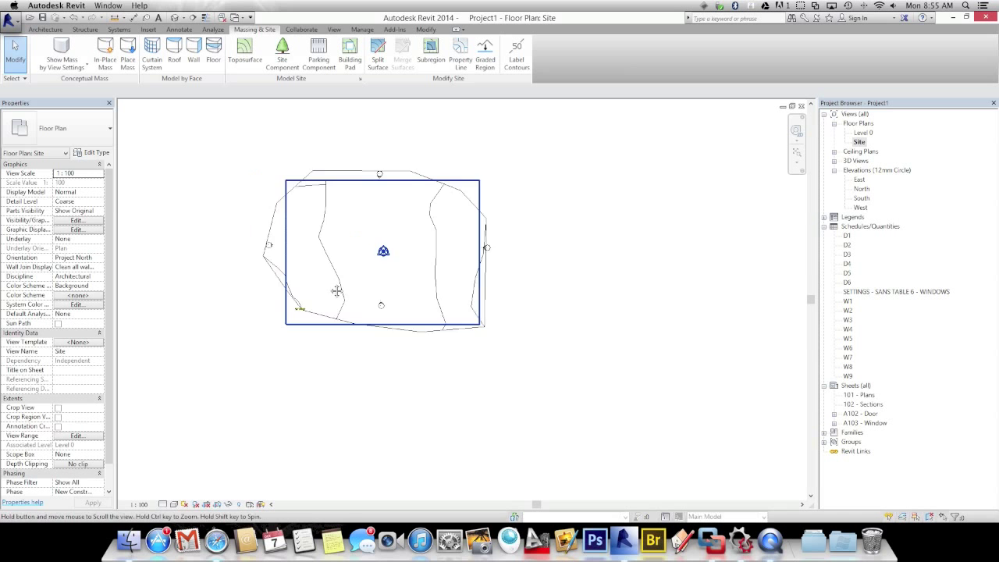
scroll(335, 288, down, 1)
Step: Split the toposurface along the left, bottom, right, diagonal and top property lines
scroll(334, 289, up, 2)
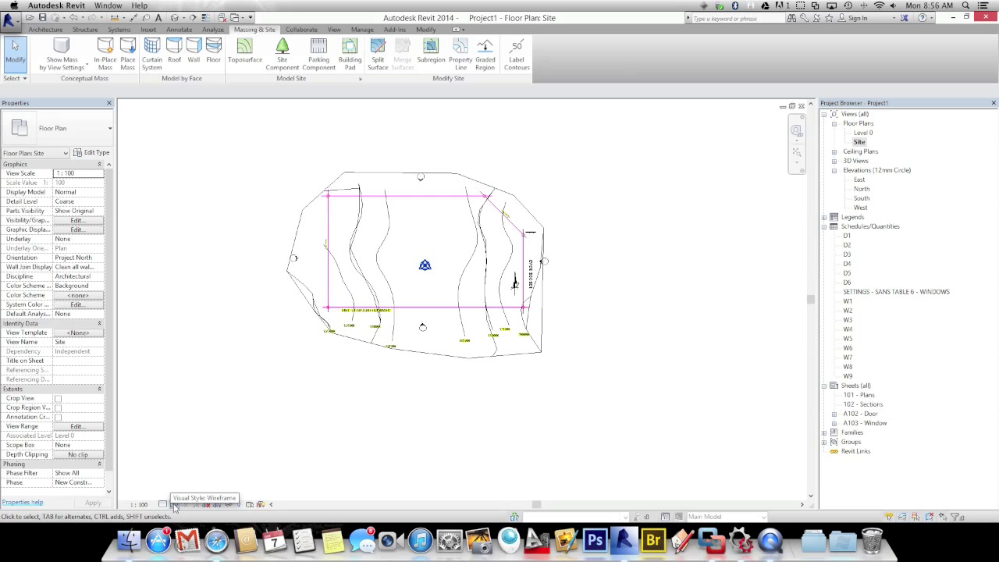
click(380, 58)
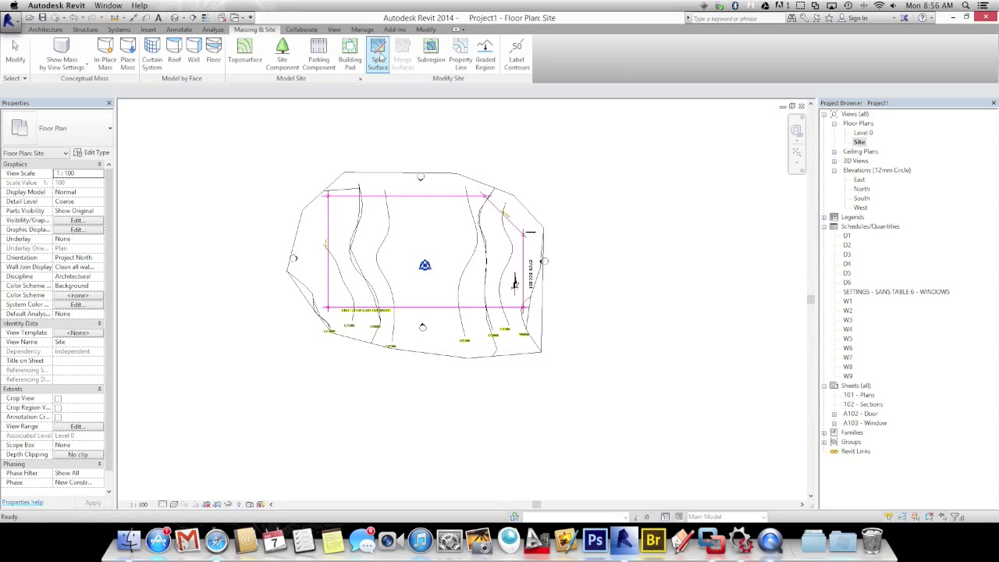
click(372, 178)
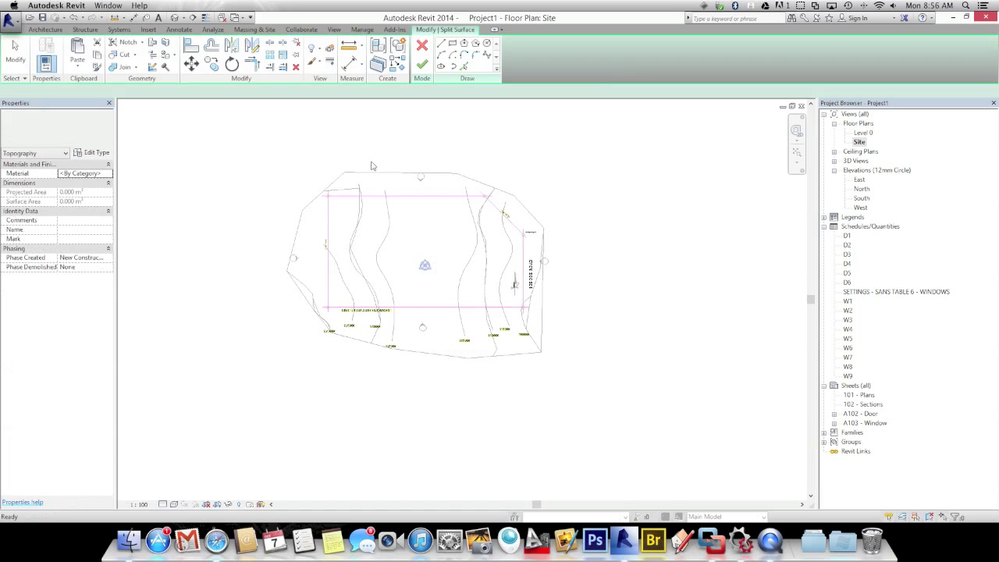
click(464, 67)
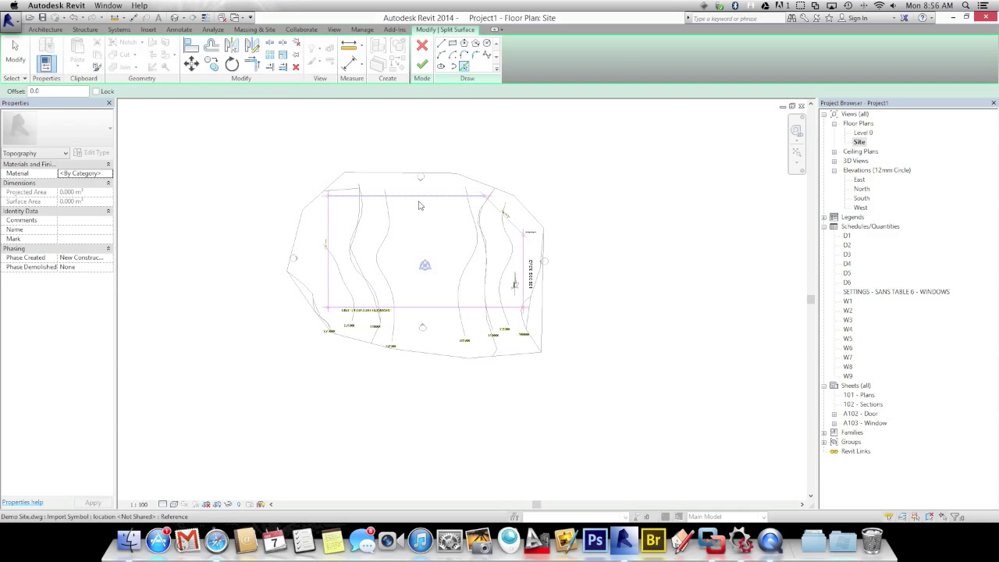
click(328, 238)
click(411, 309)
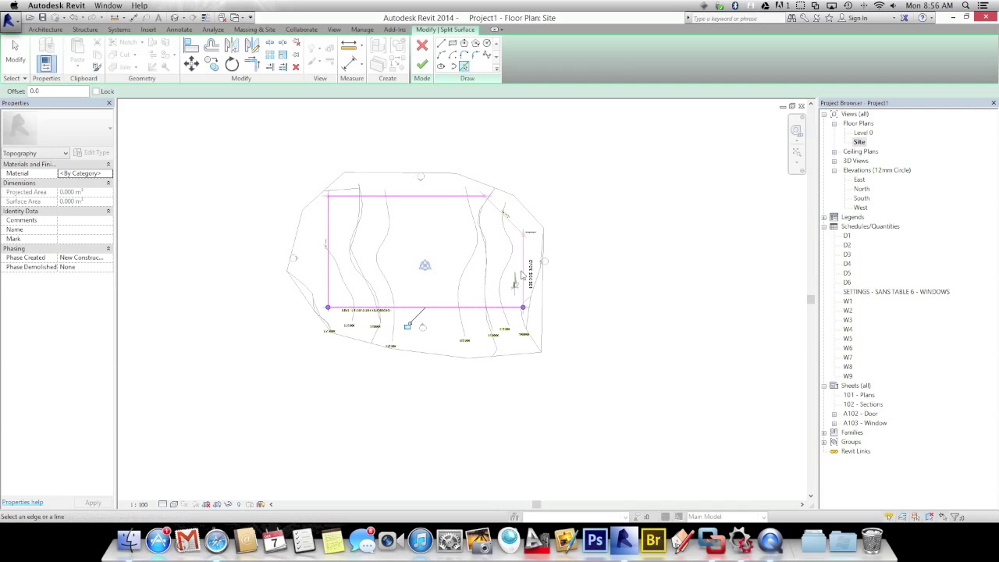
click(523, 270)
click(511, 223)
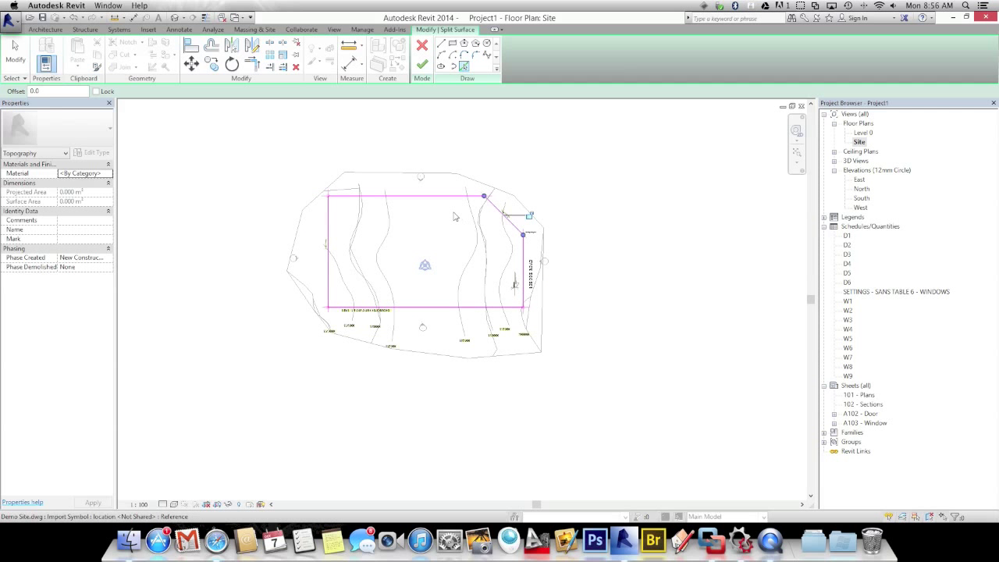
click(416, 199)
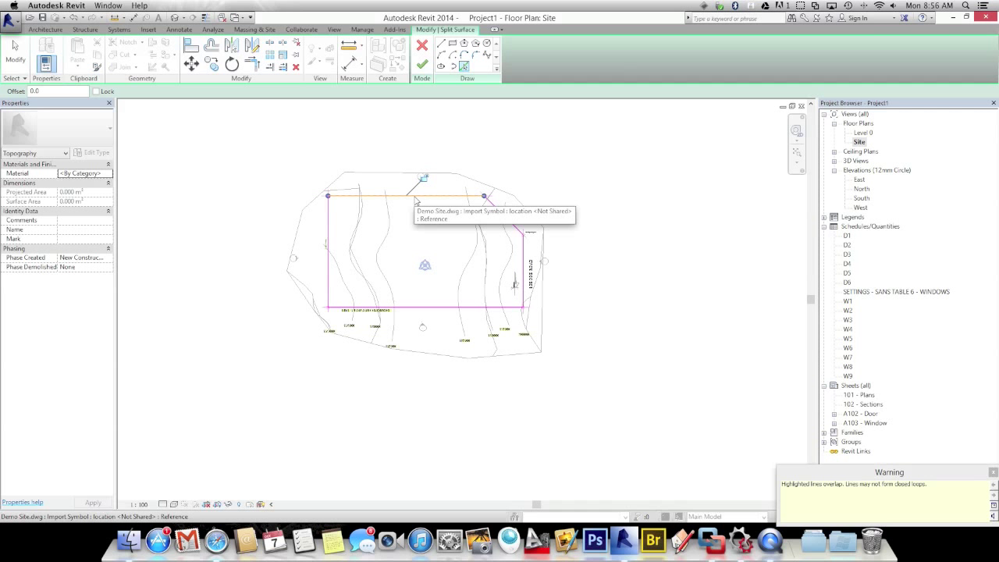
Step: Dismiss the overlapping-lines warning, finish the split, and check the lot region's area
click(993, 473)
key(Escape)
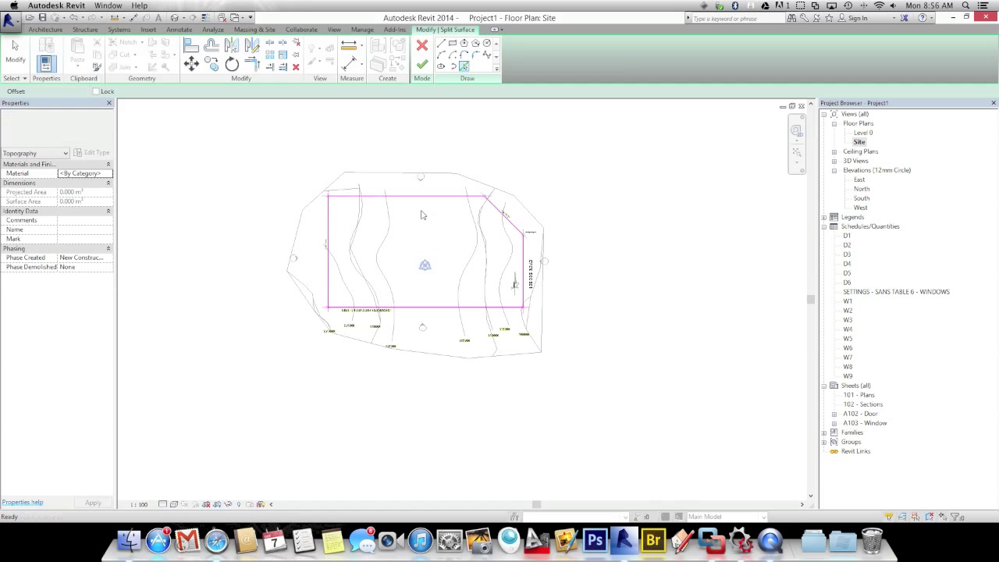
key(Escape)
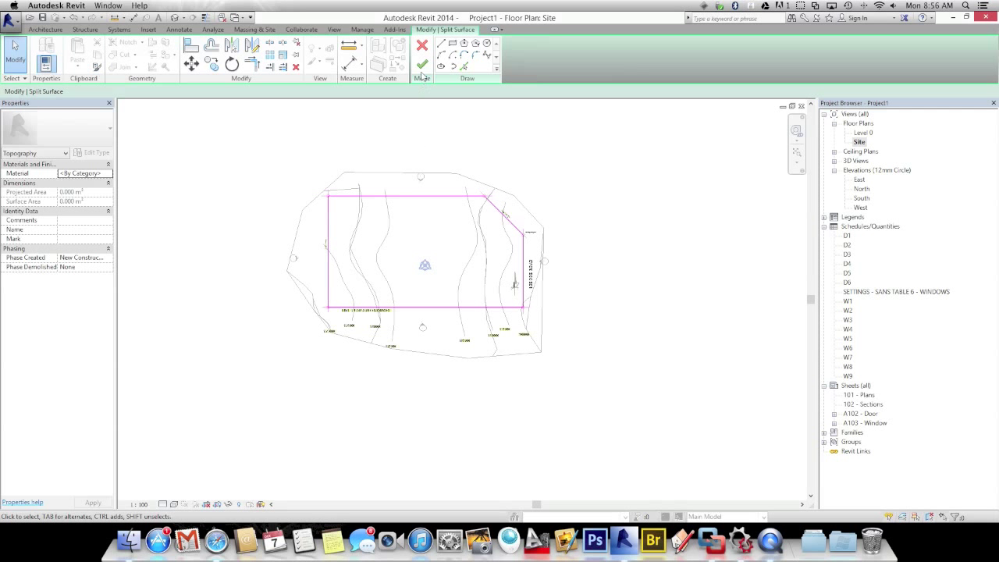
click(392, 178)
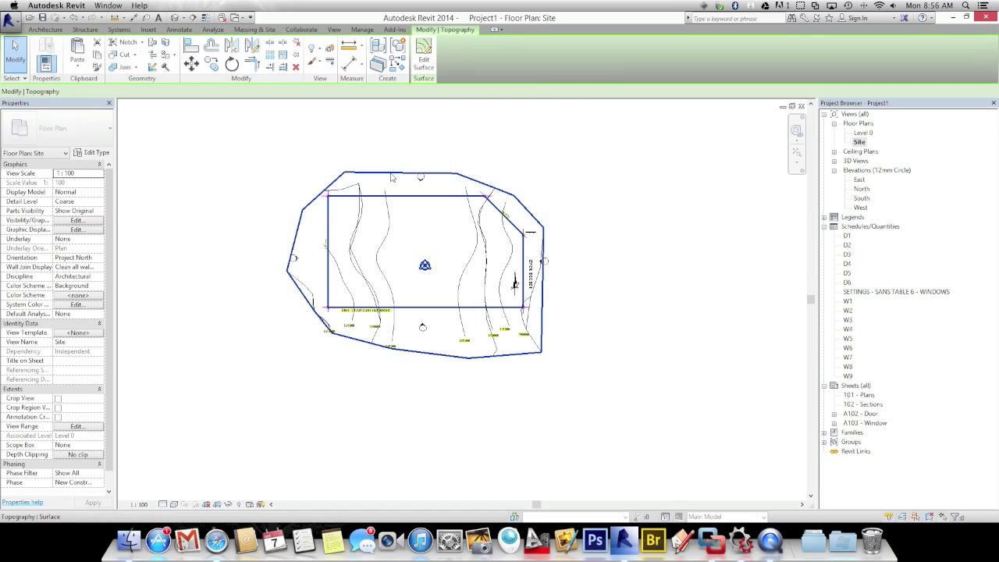
click(316, 437)
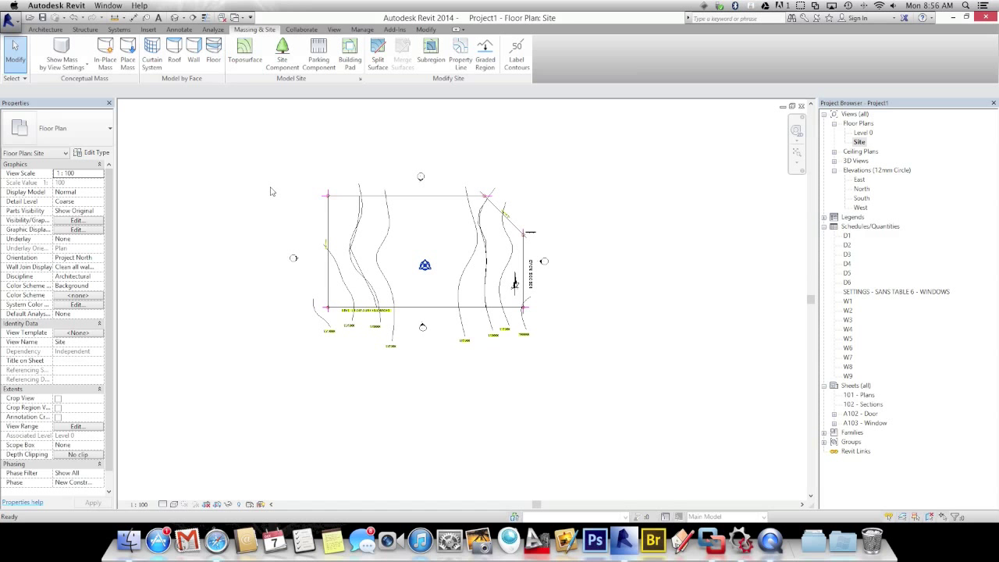
click(175, 17)
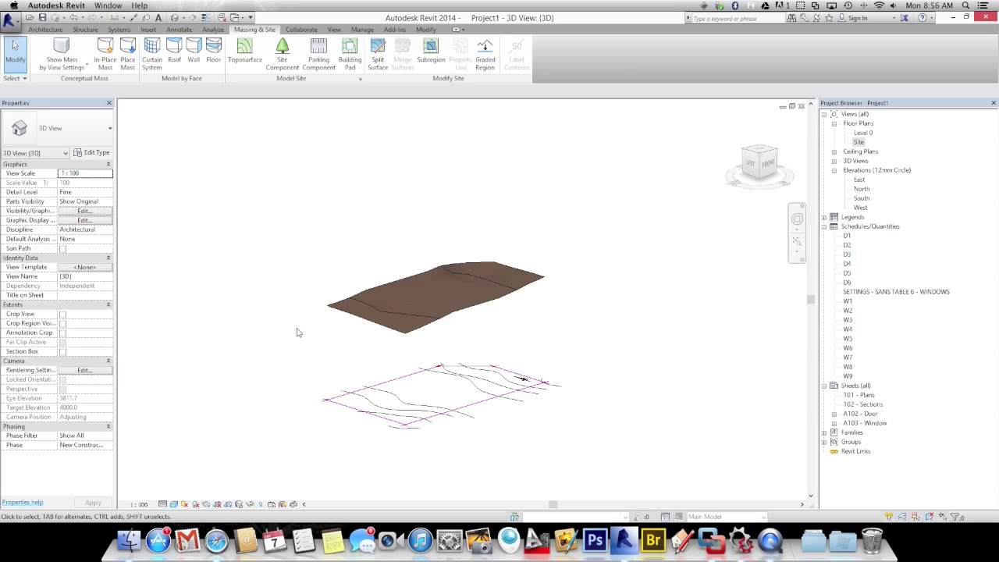
shift+middle_drag(295, 340, 210, 392)
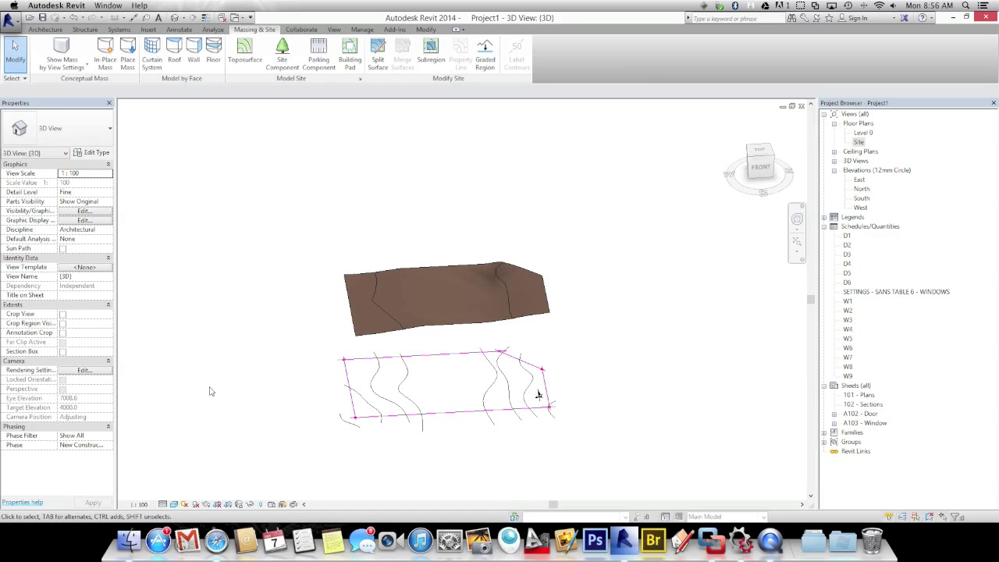
click(860, 143)
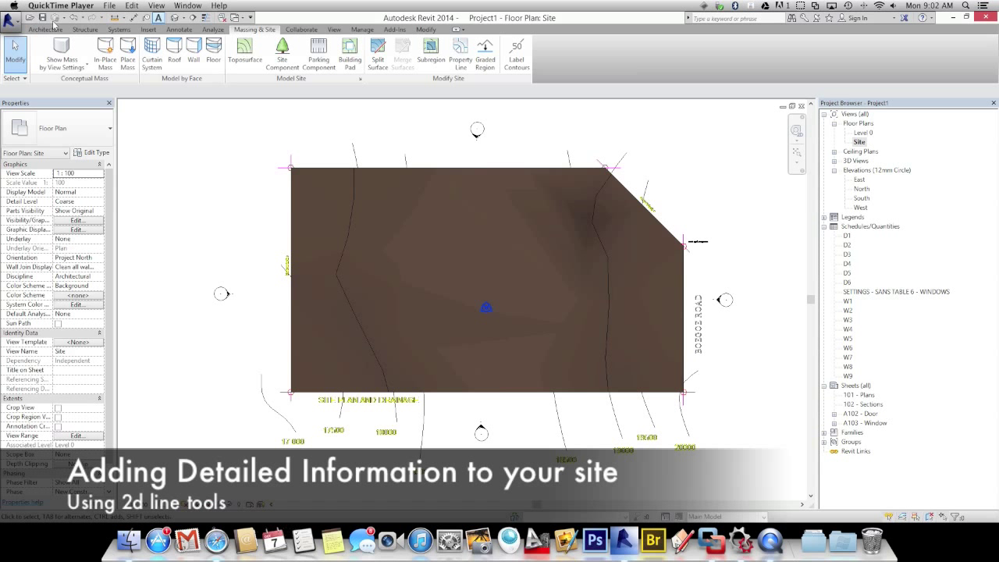
Step: Start the Annotate Detail Line tool, reviewing the line styles but keeping Thin Lines
click(177, 32)
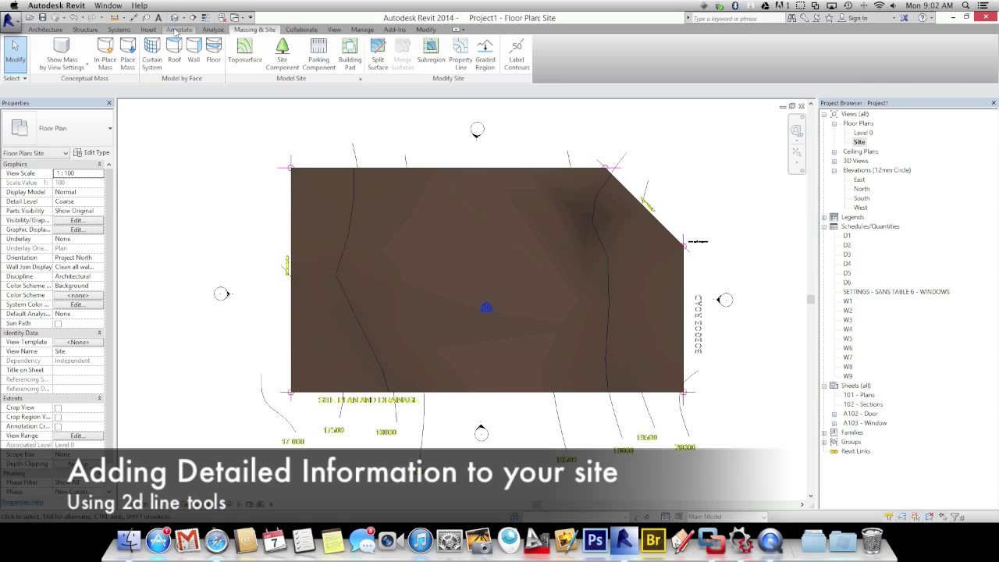
click(177, 30)
click(266, 53)
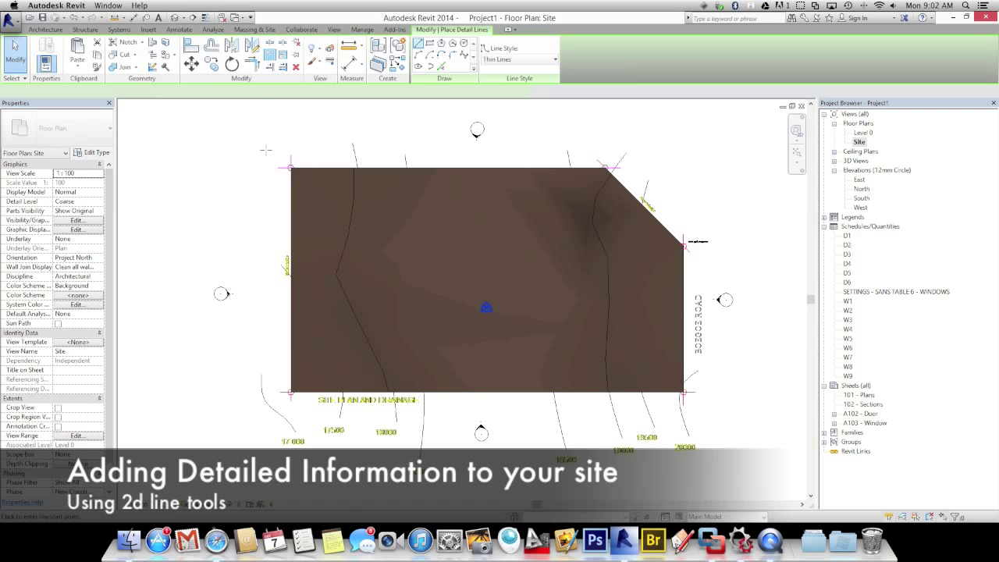
click(507, 64)
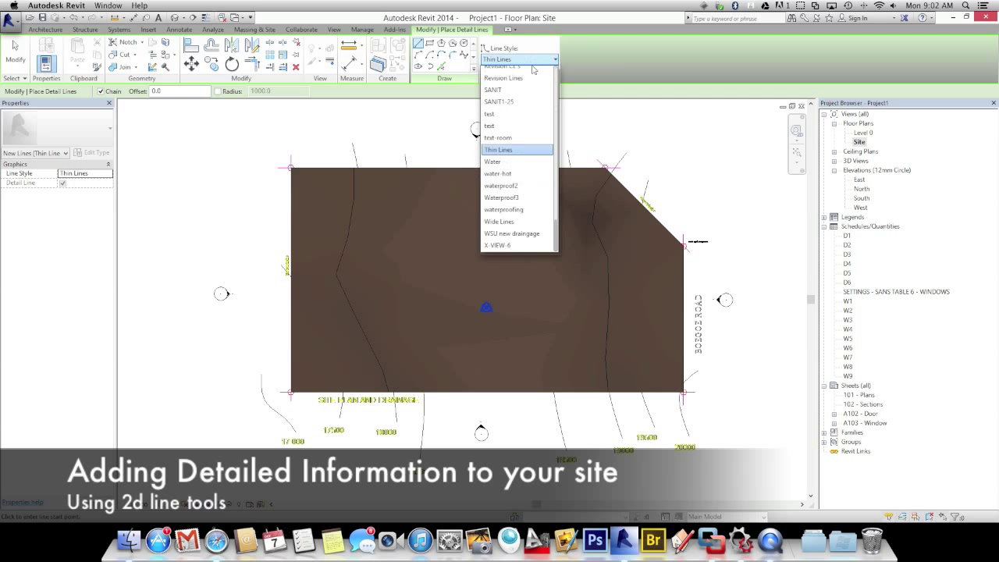
scroll(557, 211, up, 5)
scroll(560, 200, down, 3)
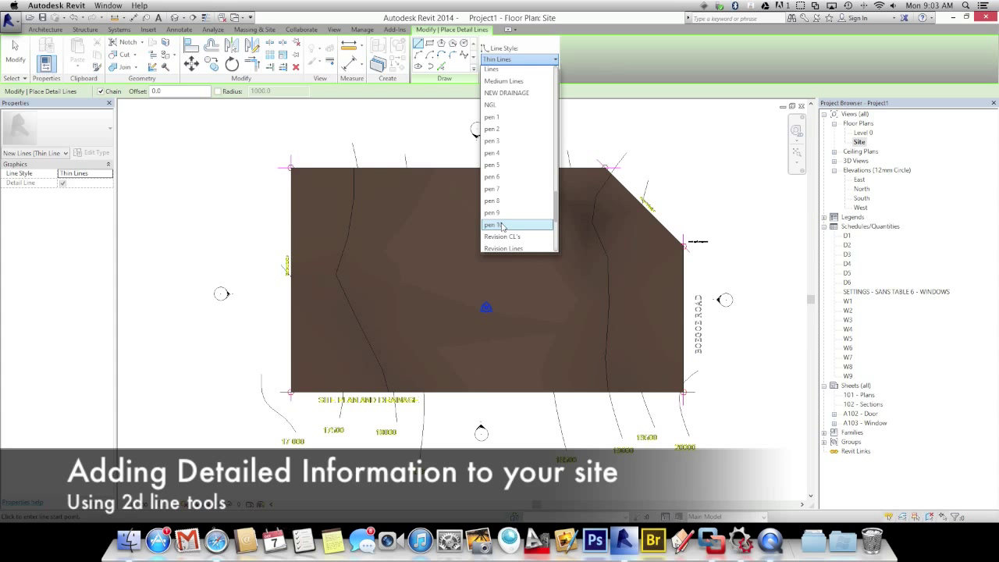
click(249, 127)
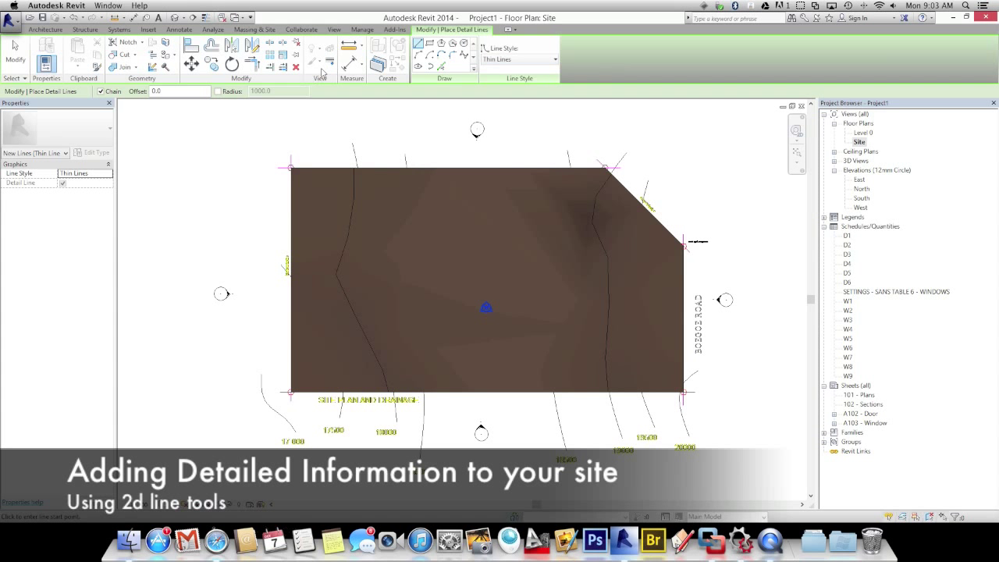
click(362, 29)
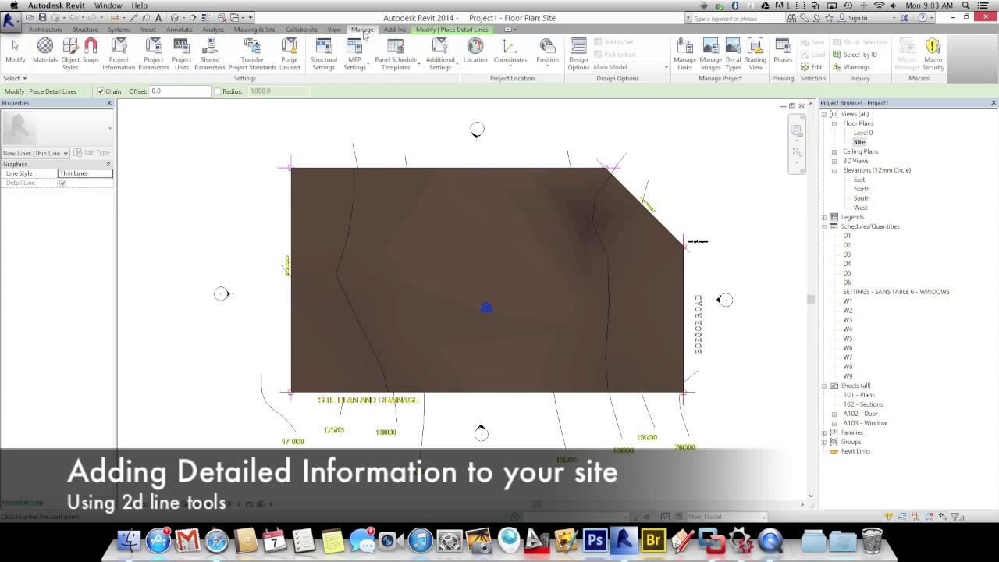
click(441, 70)
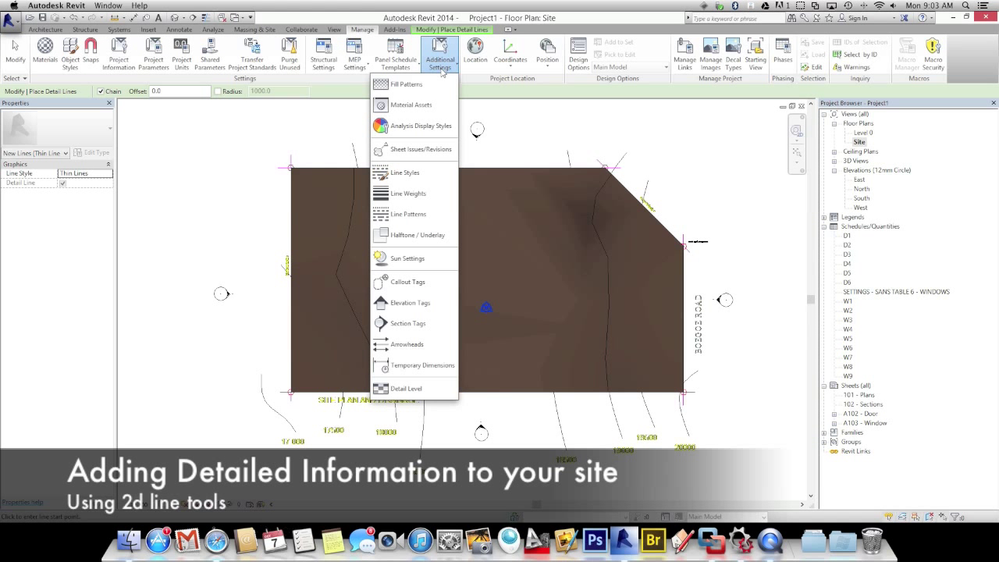
click(406, 172)
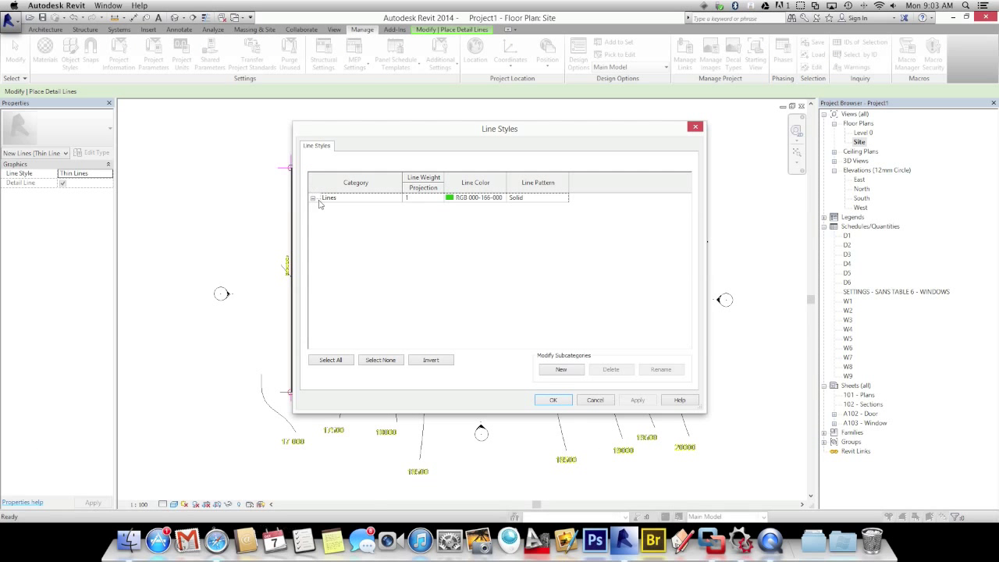
click(312, 198)
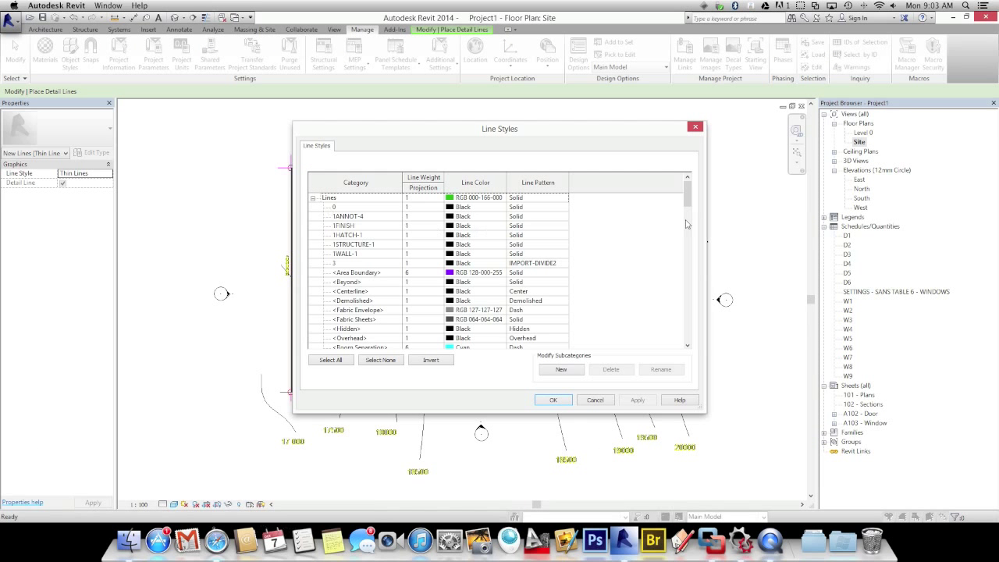
drag(689, 200, 690, 321)
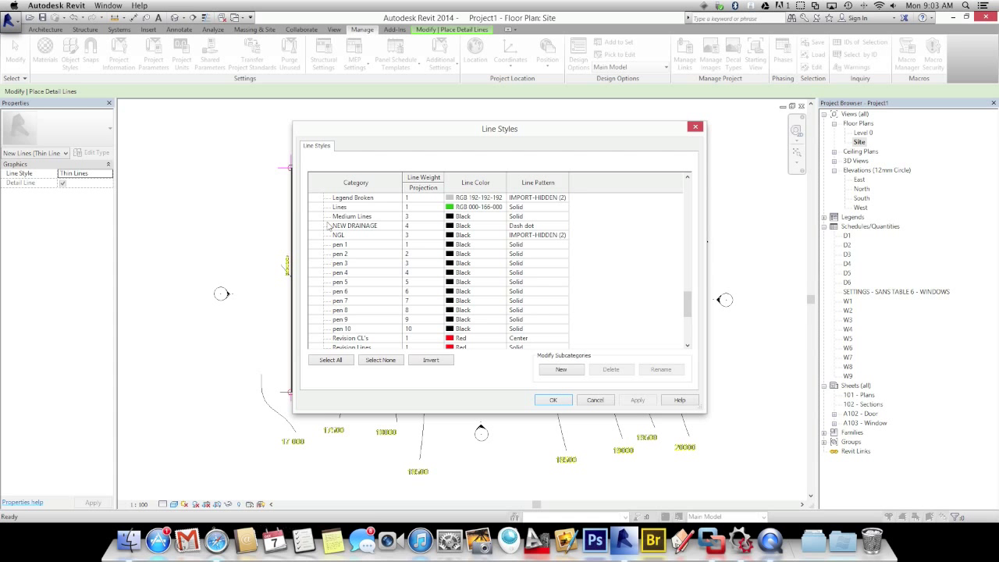
click(595, 400)
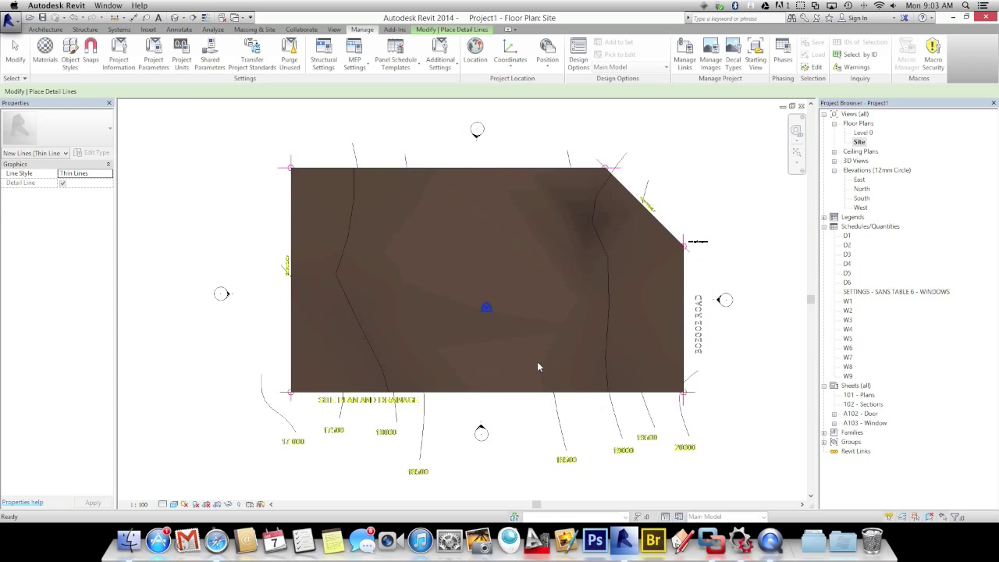
click(439, 74)
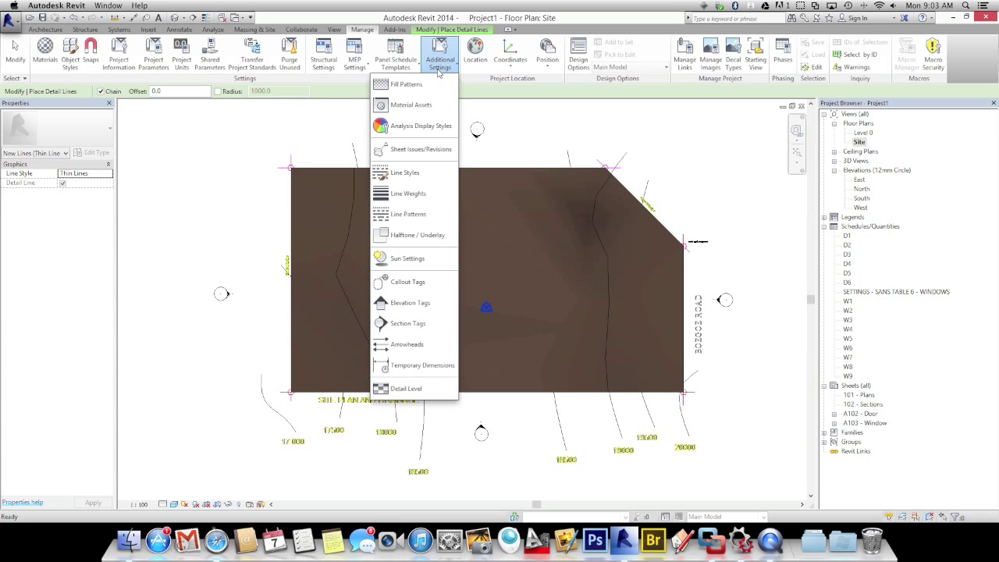
click(414, 196)
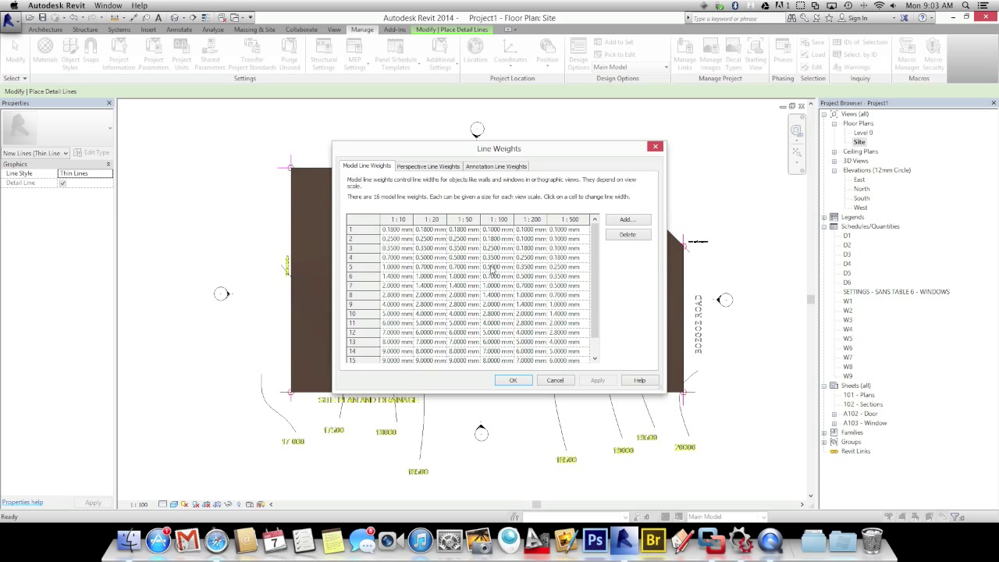
click(511, 380)
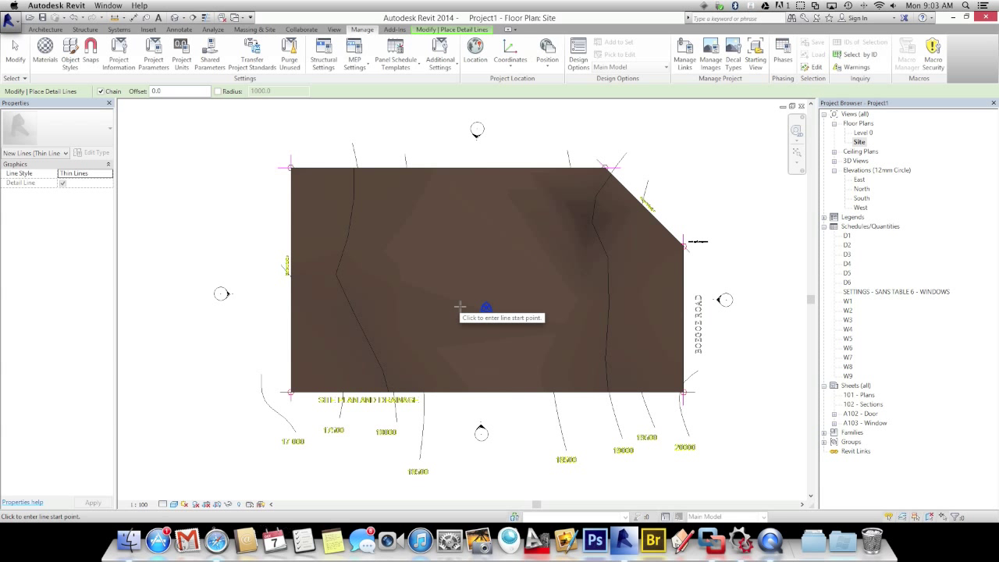
Step: Restart Detail Line with the pen 5 line style and switch the view to Wireframe
key(d)
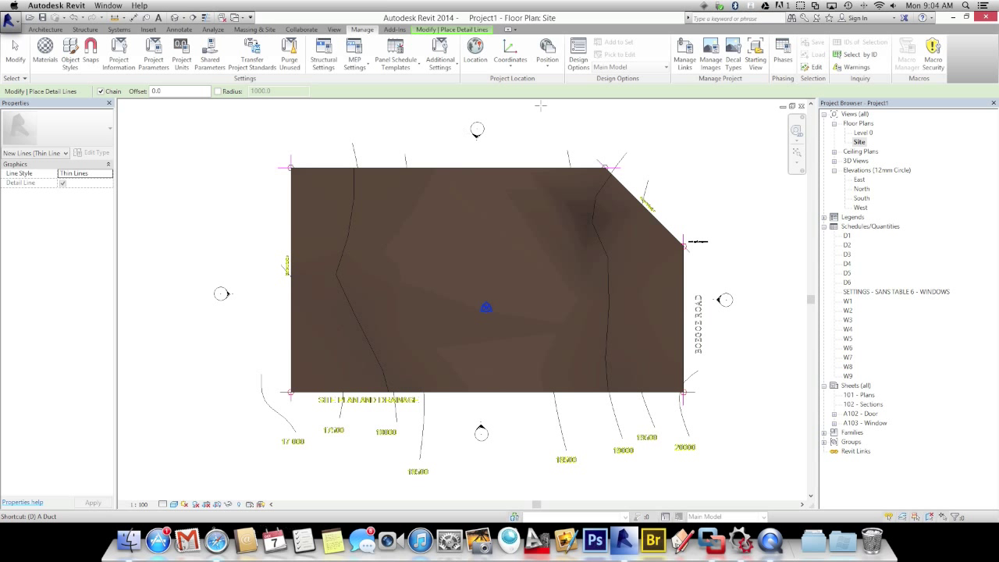
click(431, 119)
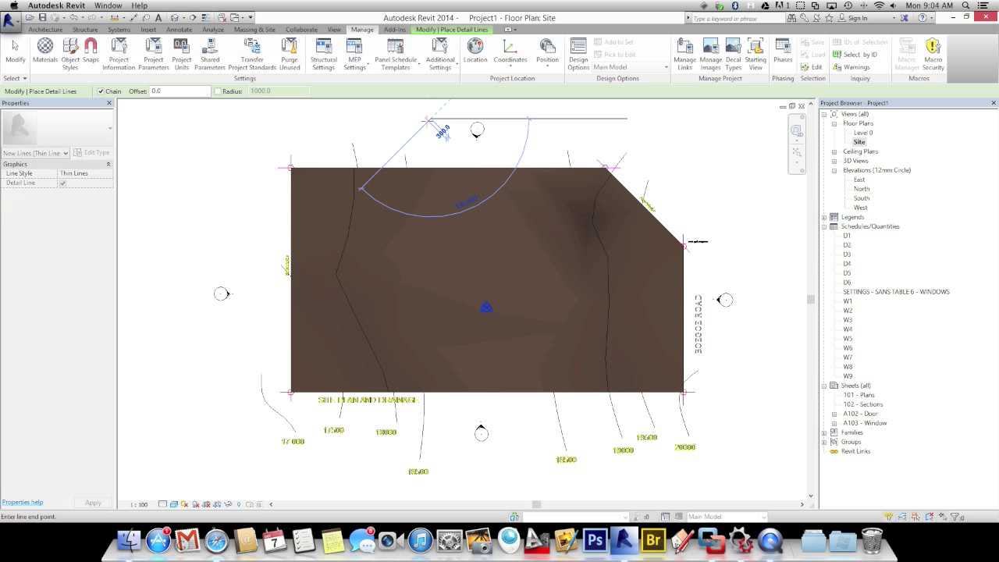
key(Escape)
key(Escape)
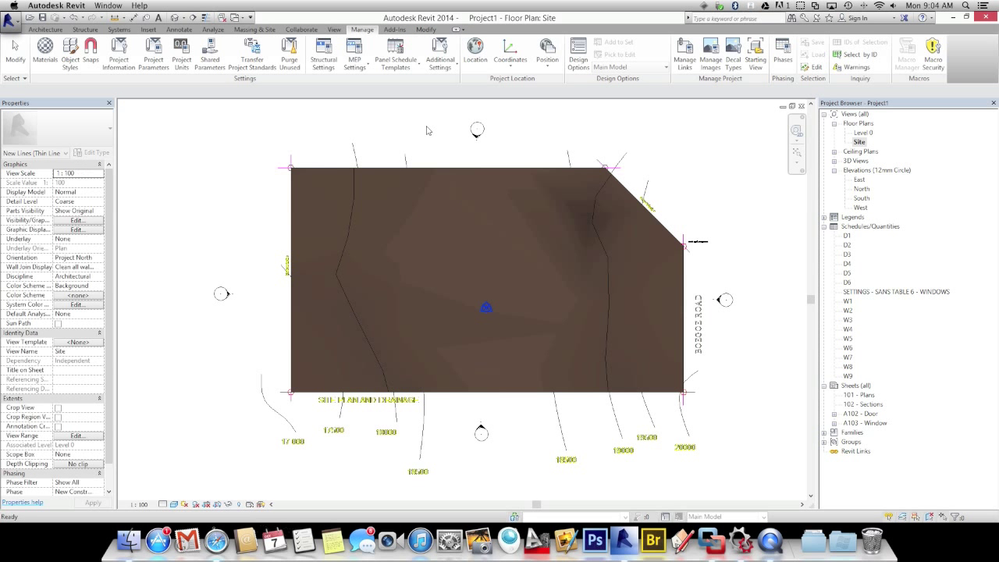
click(179, 30)
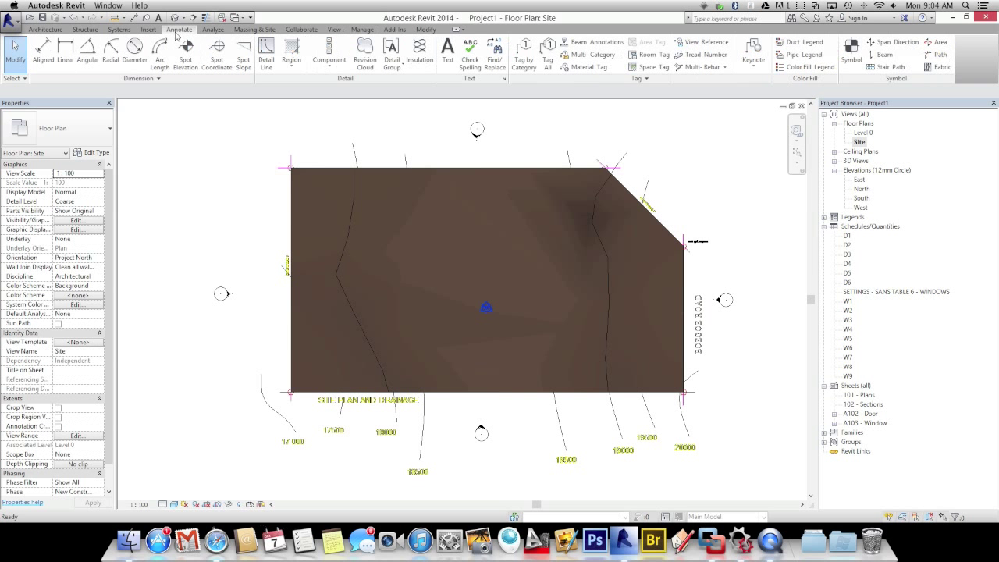
click(266, 55)
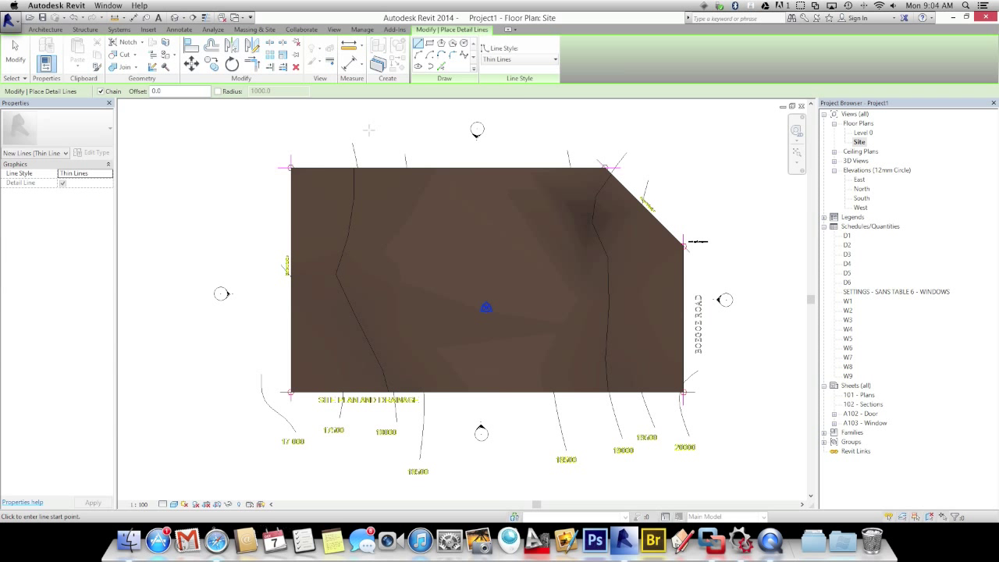
click(500, 60)
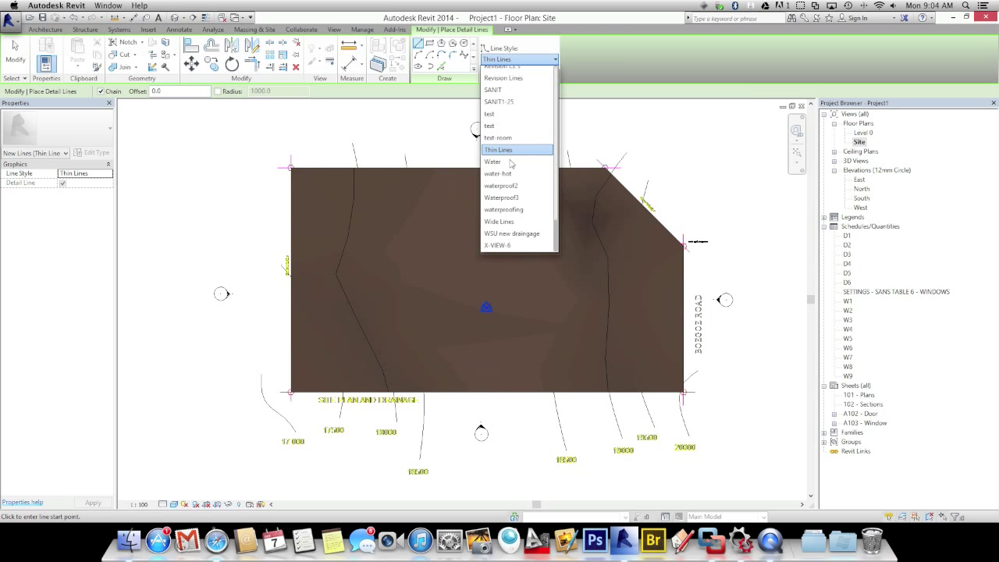
drag(557, 228, 557, 199)
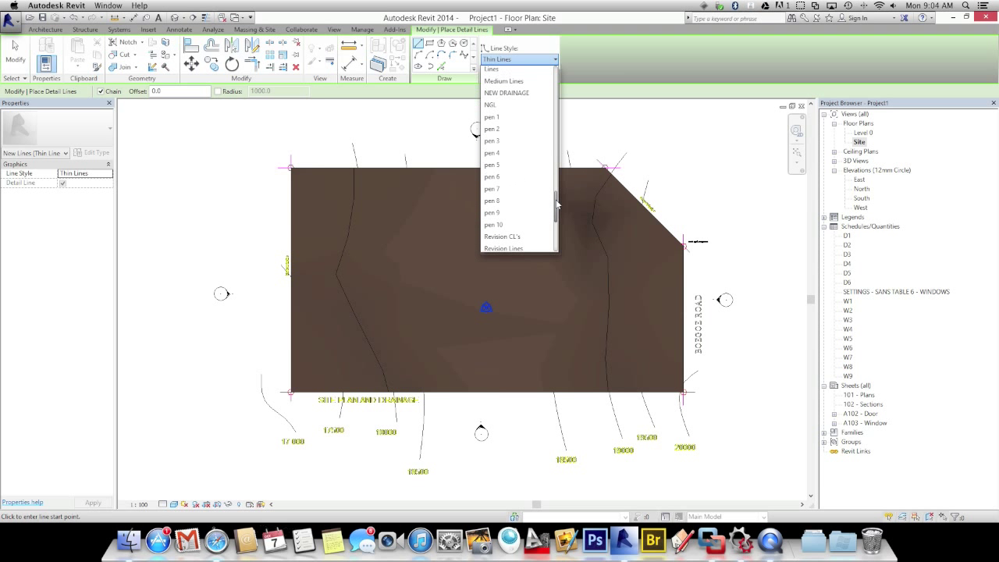
click(492, 167)
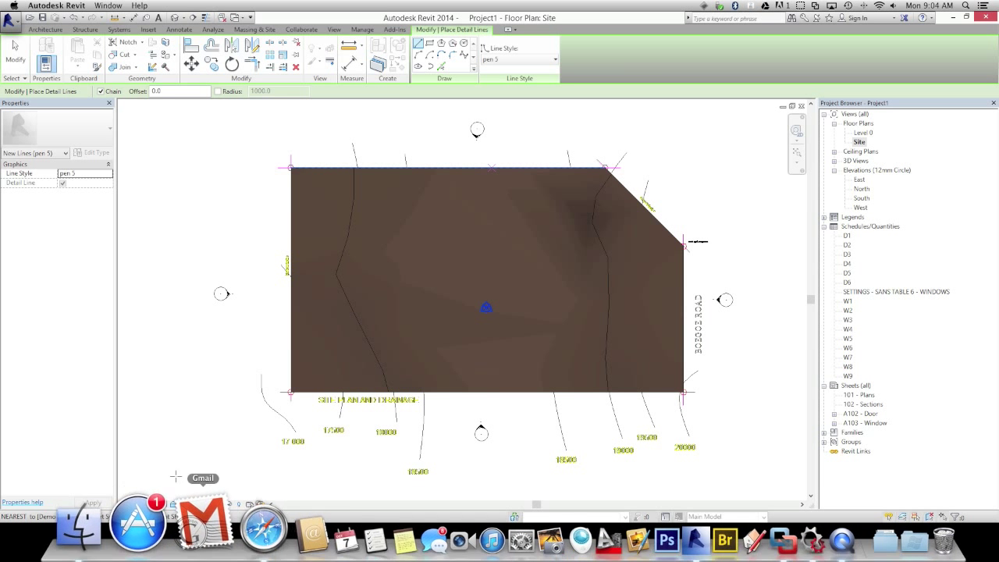
click(174, 505)
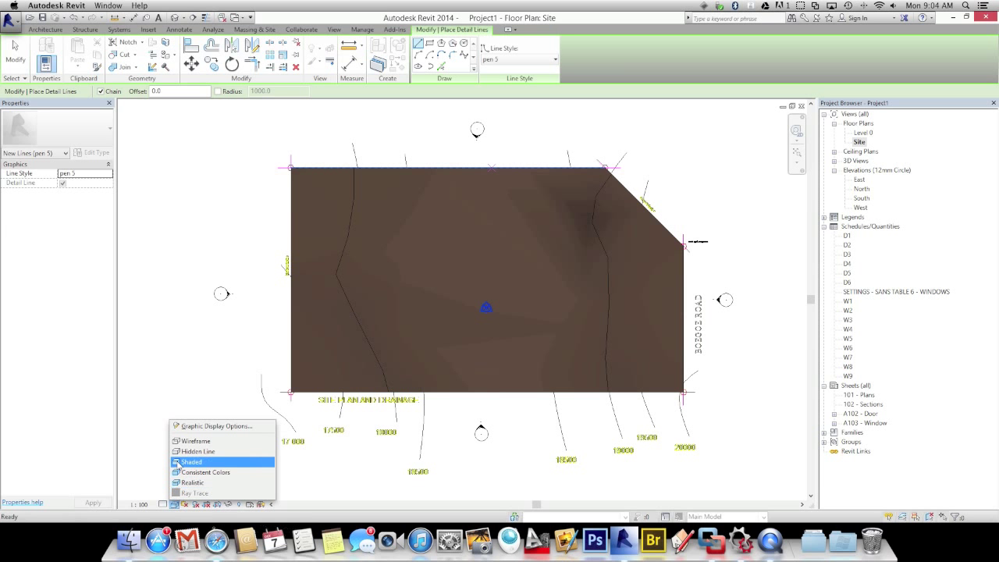
click(187, 443)
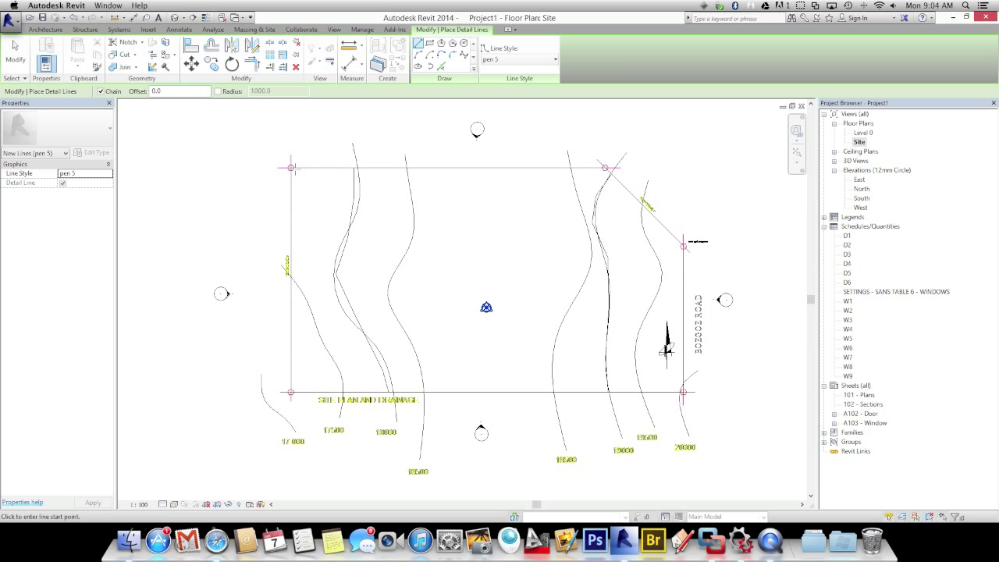
Step: Use Pick Lines to trace the top, vertical and bottom boundary lines as detail lines
scroll(295, 169, up, 3)
scroll(286, 164, up, 2)
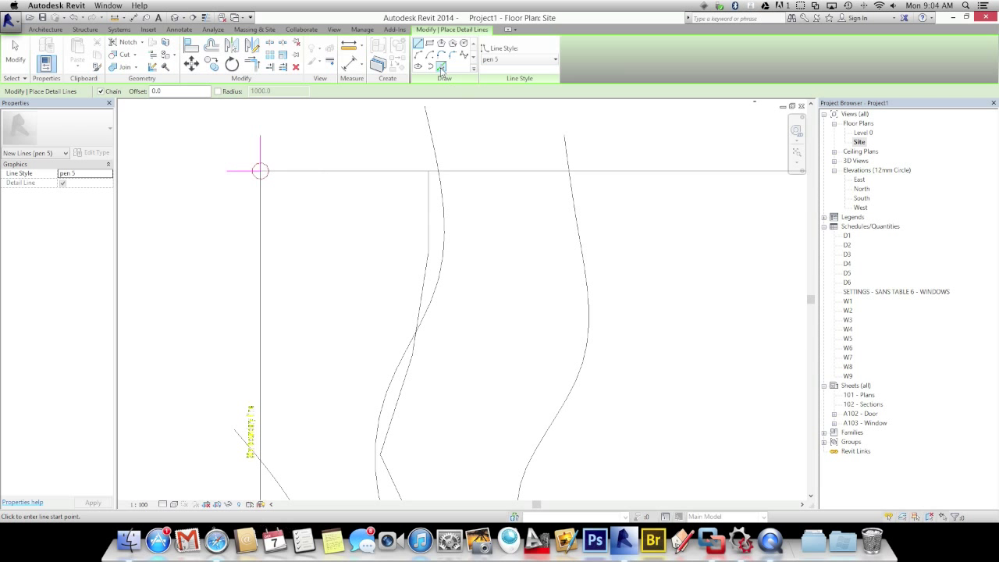
click(441, 67)
click(338, 176)
click(261, 226)
scroll(296, 230, down, 5)
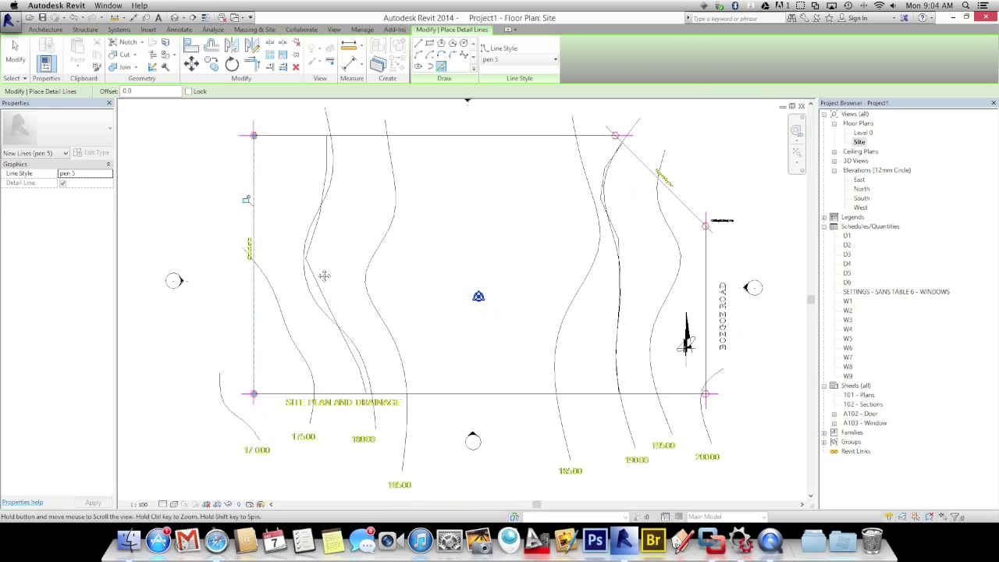
scroll(481, 397, up, 3)
click(481, 394)
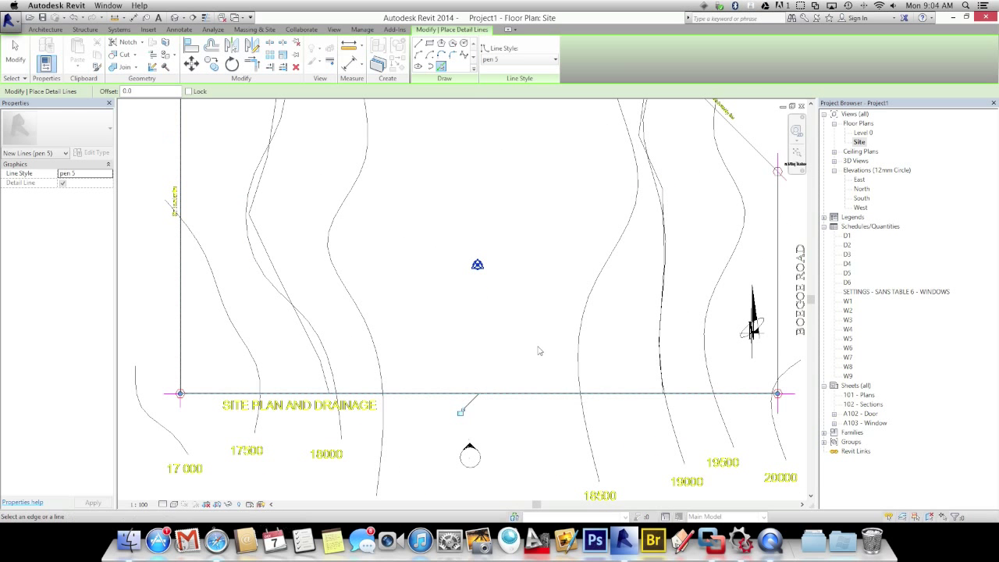
Step: Trace the road-edge and diagonal boundary lines on the site's road side
scroll(537, 348, down, 2)
middle_drag(340, 364, 162, 372)
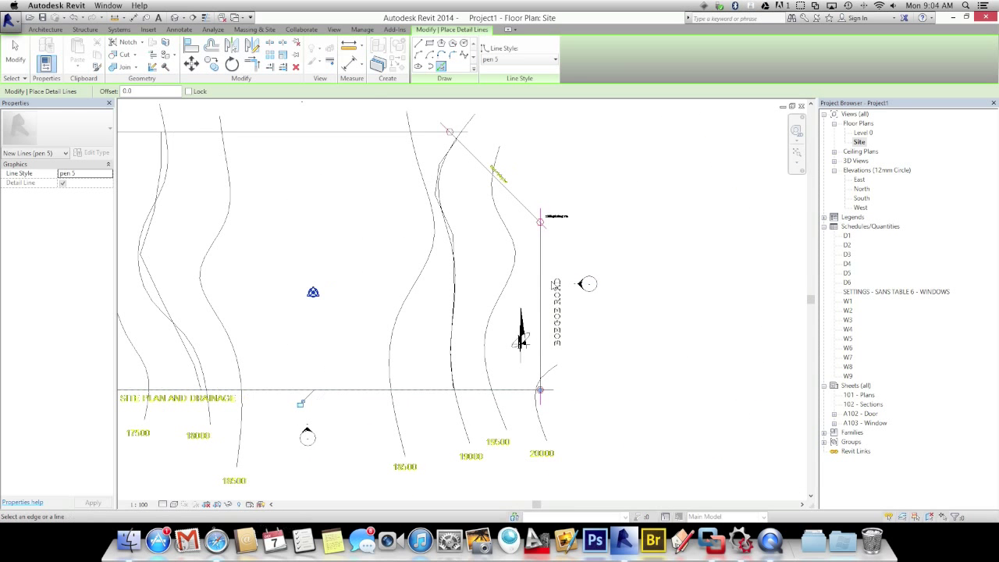
click(541, 280)
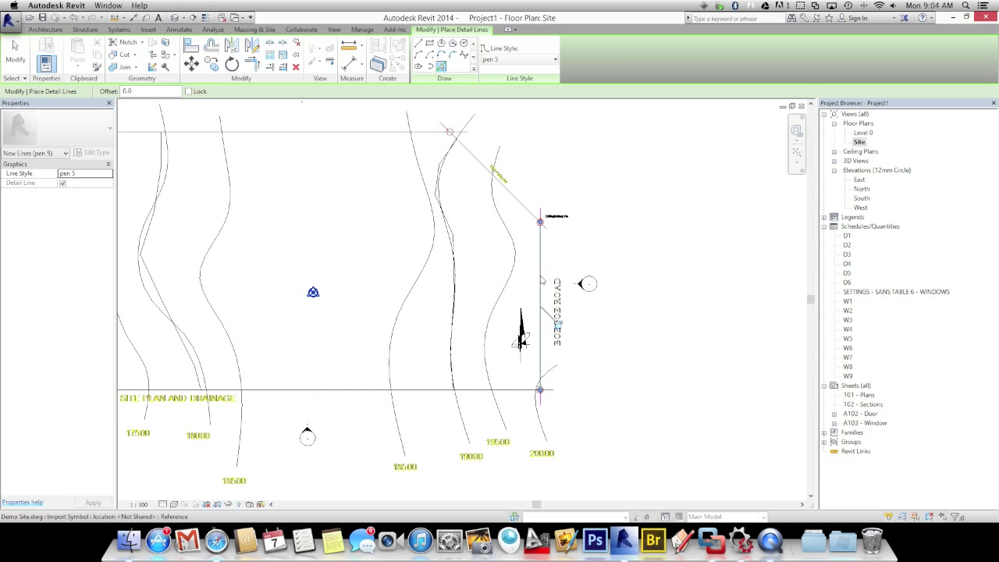
click(515, 200)
middle_drag(396, 190, 503, 289)
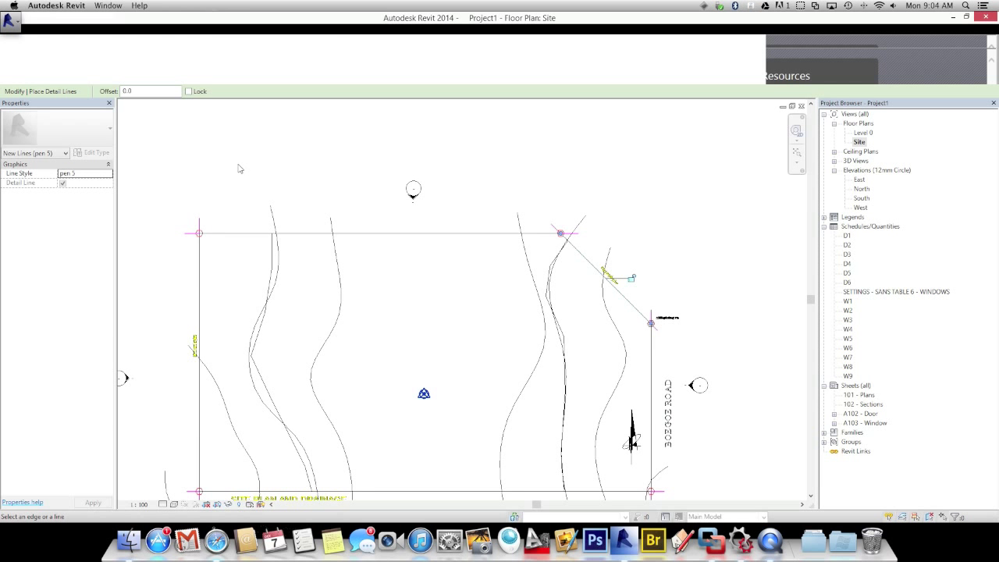
scroll(236, 168, up, 1)
middle_drag(196, 258, 233, 248)
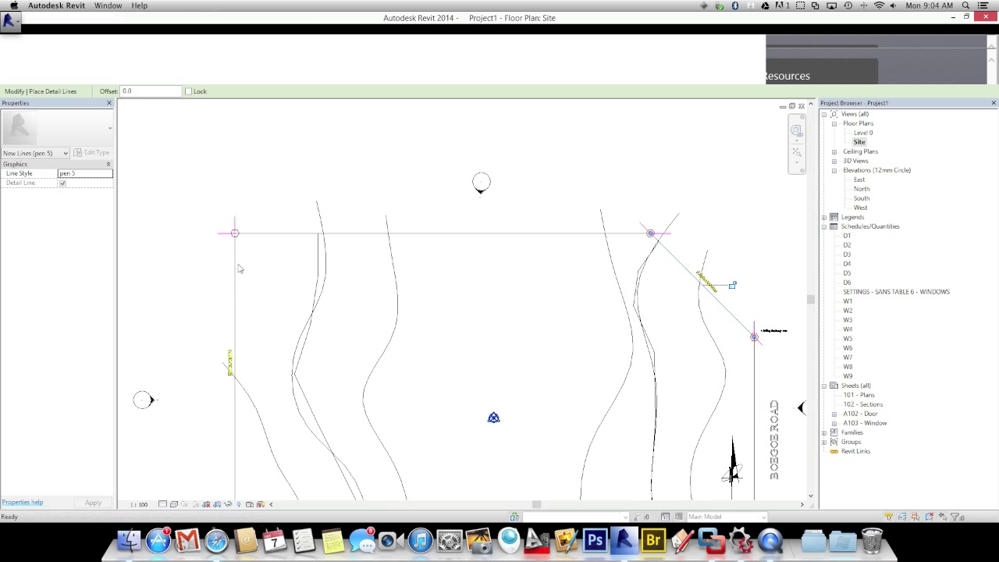
scroll(233, 248, up, 4)
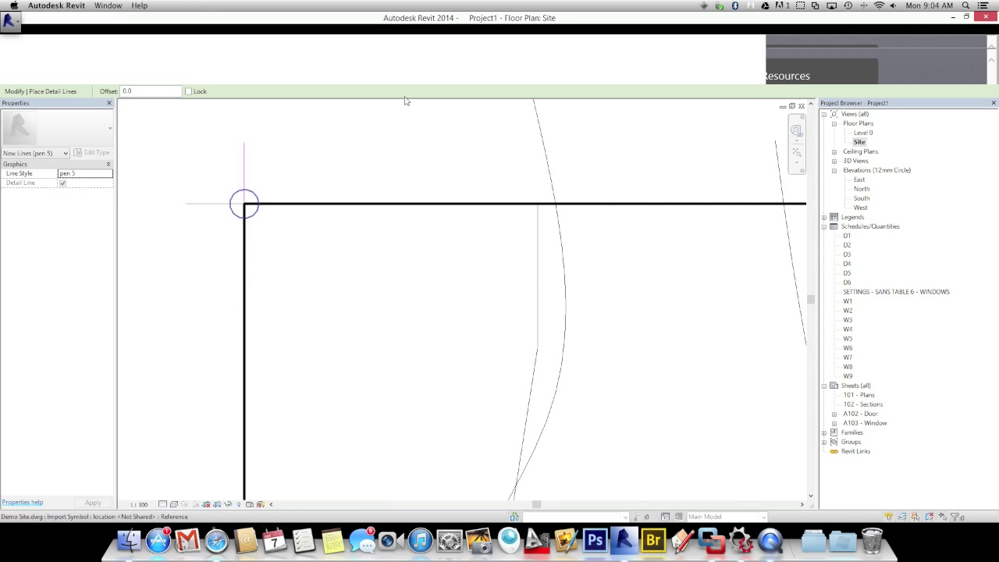
Step: Set the detail line style to pen 1
click(496, 60)
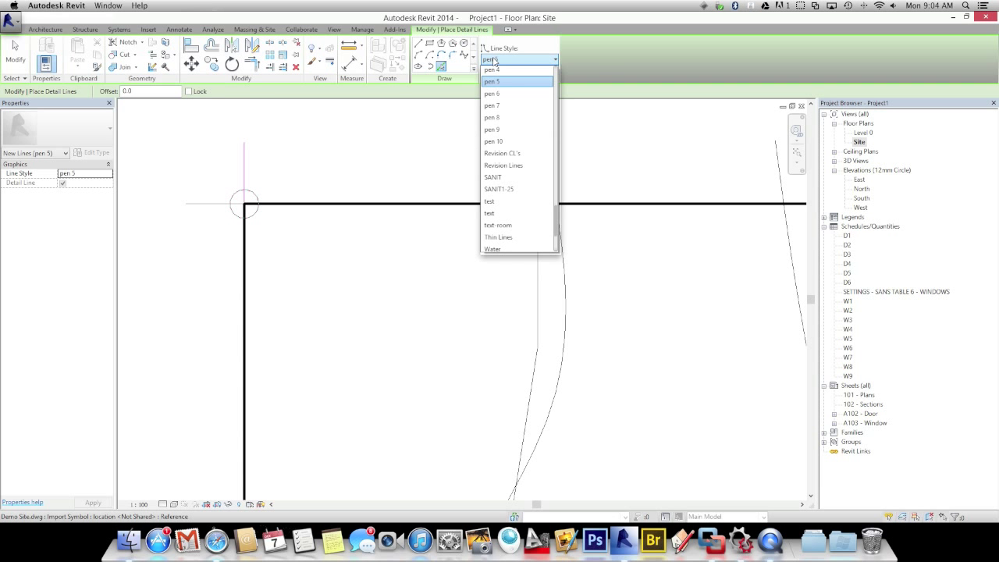
scroll(500, 113, up, 3)
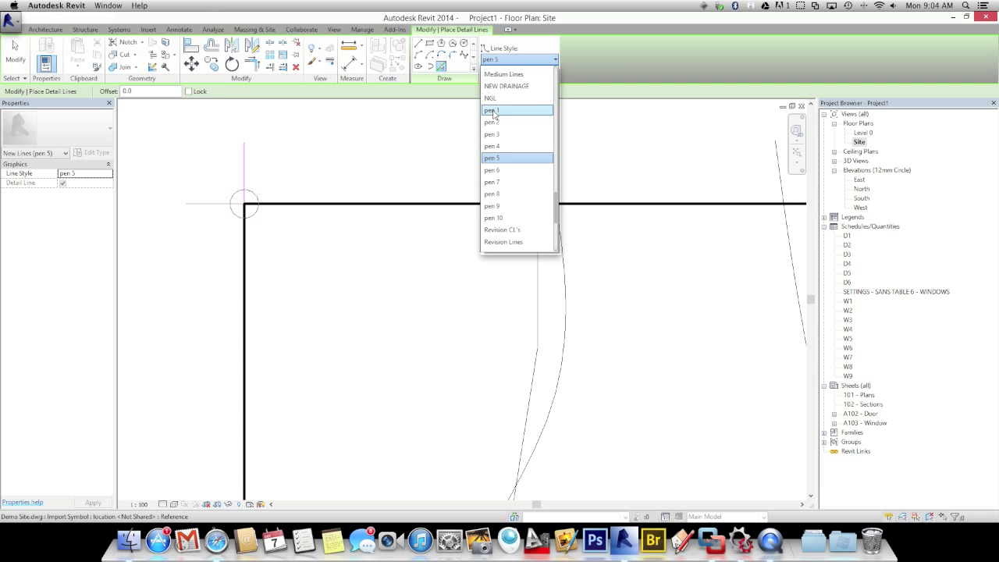
click(496, 114)
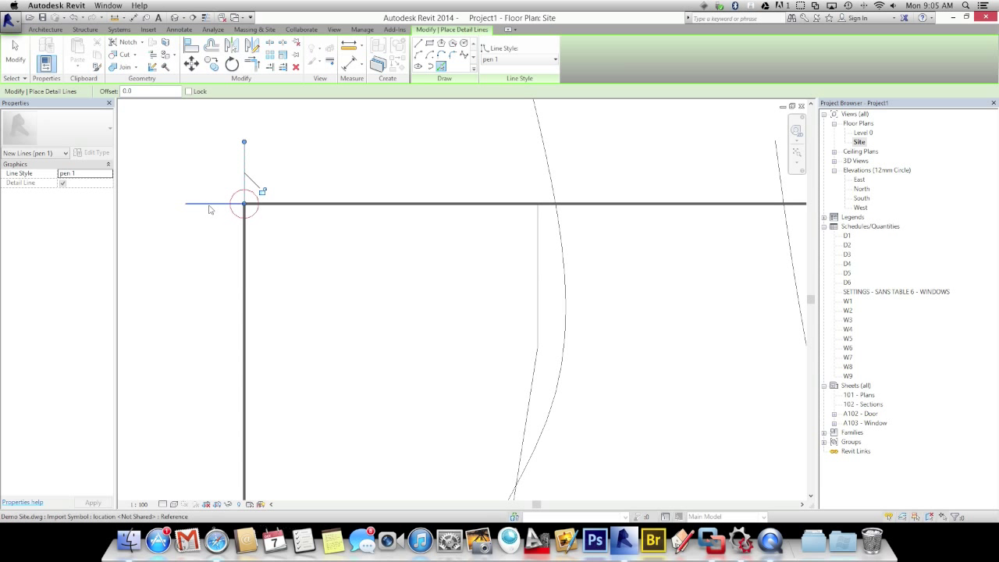
Step: Trace the horizontal and vertical wall edges at the bottom-left corner as pen 1 detail lines
scroll(313, 308, down, 2)
scroll(323, 336, down, 5)
scroll(344, 391, down, 3)
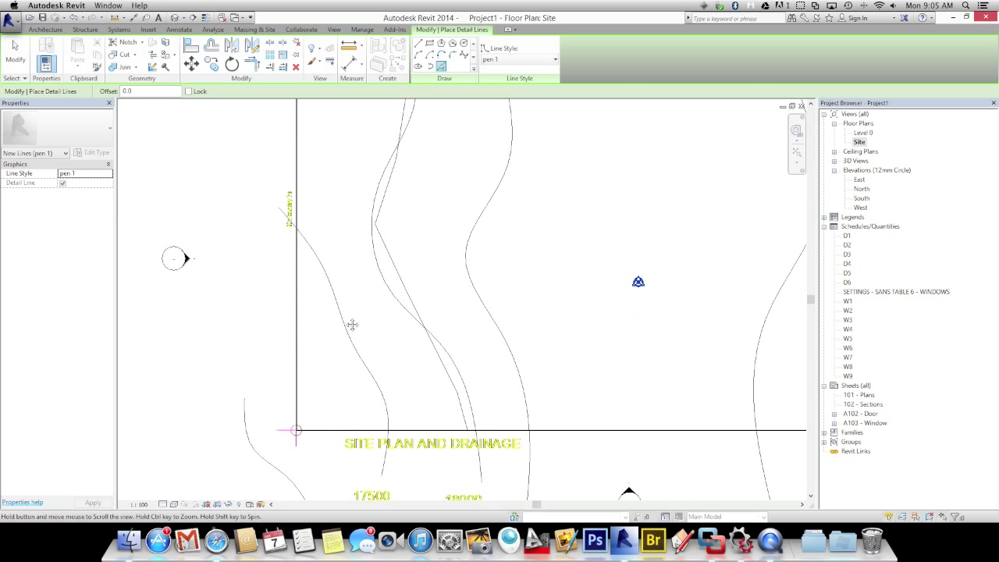
scroll(294, 398, up, 5)
scroll(293, 381, up, 1)
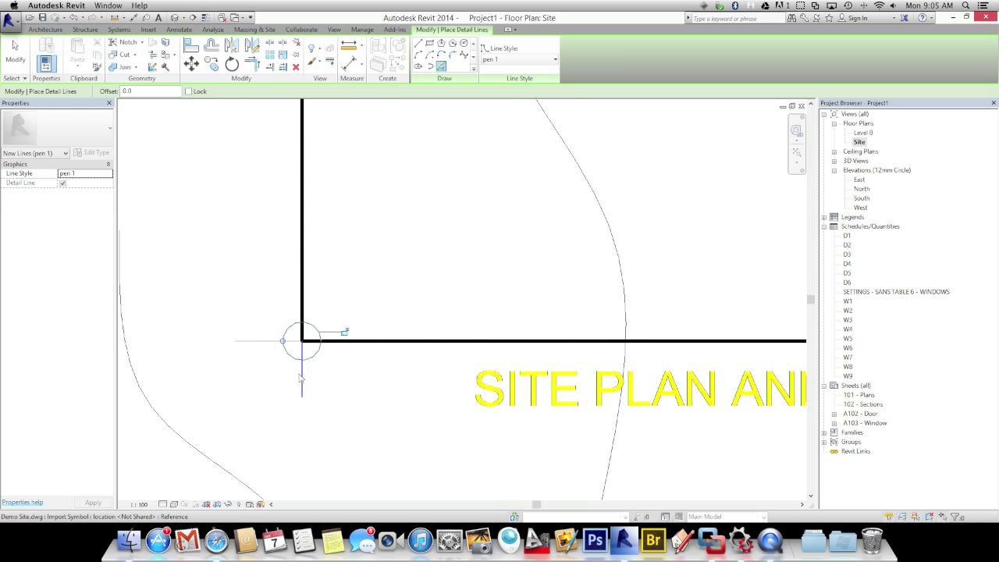
scroll(331, 390, down, 3)
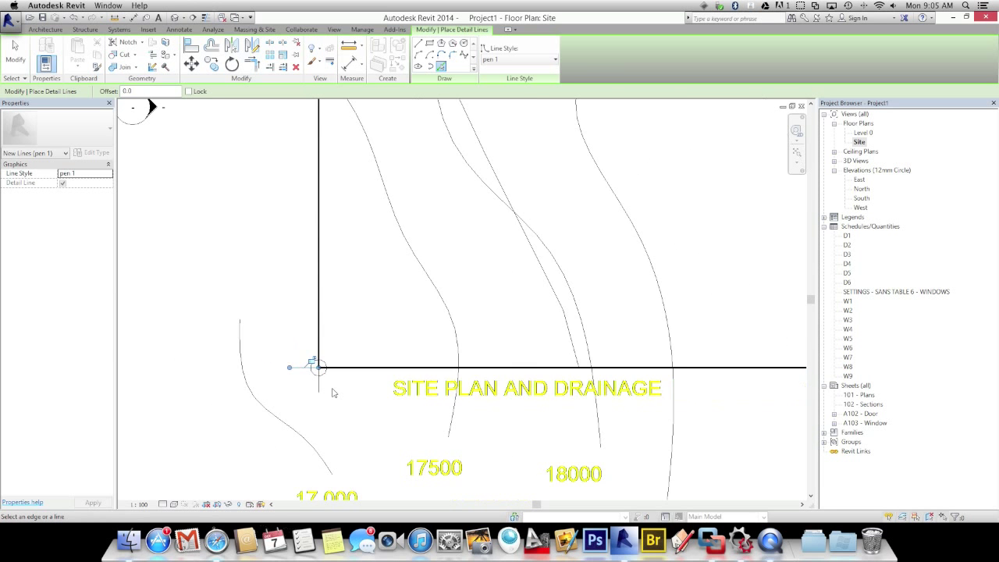
scroll(332, 393, down, 2)
middle_drag(437, 397, 585, 383)
scroll(584, 383, up, 3)
click(577, 381)
click(515, 413)
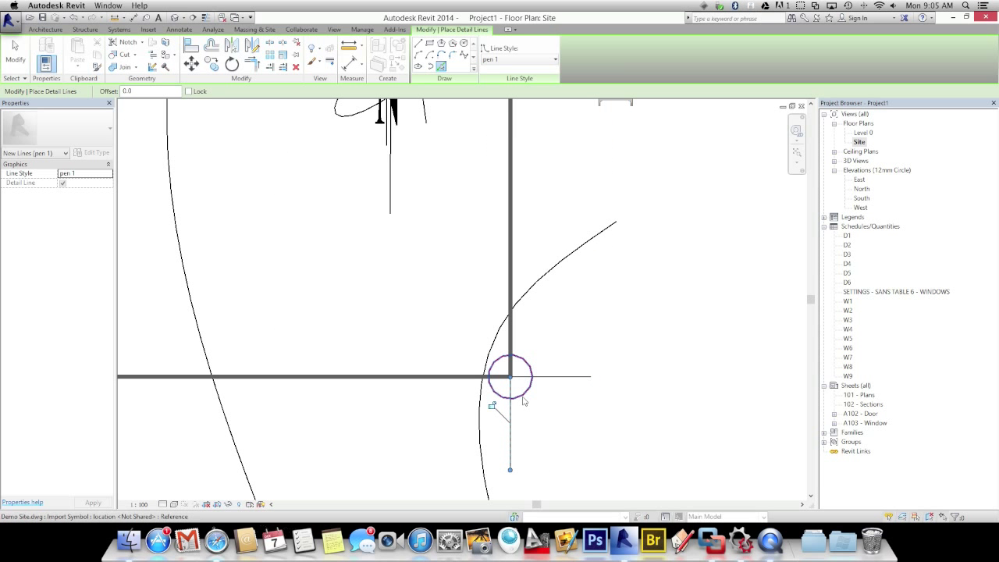
Step: Trace the road-side wall edge and the top-corner wall edge, then recentre the whole site plan
scroll(544, 431, down, 6)
middle_drag(514, 208, 486, 362)
scroll(508, 304, up, 4)
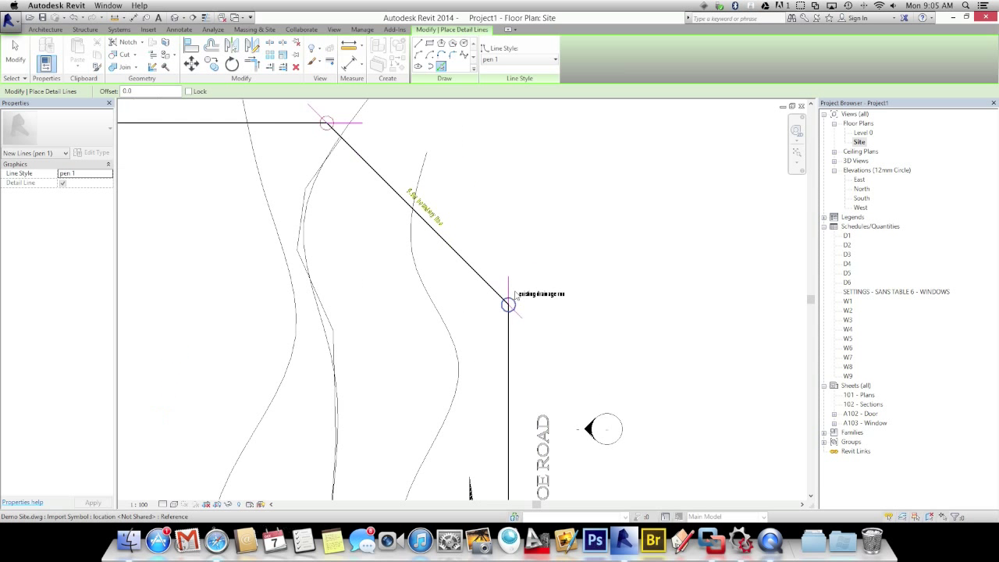
click(507, 283)
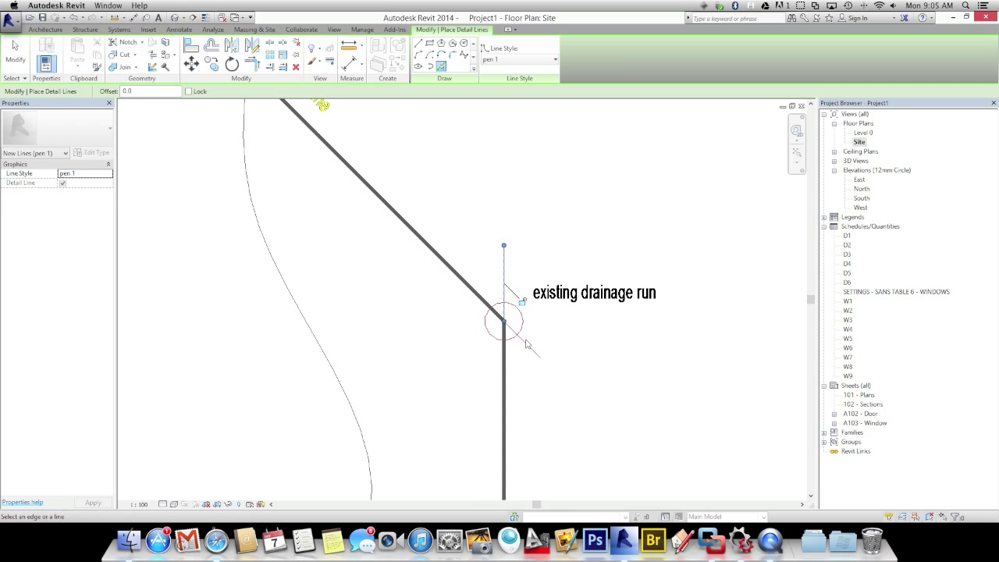
scroll(398, 328, down, 3)
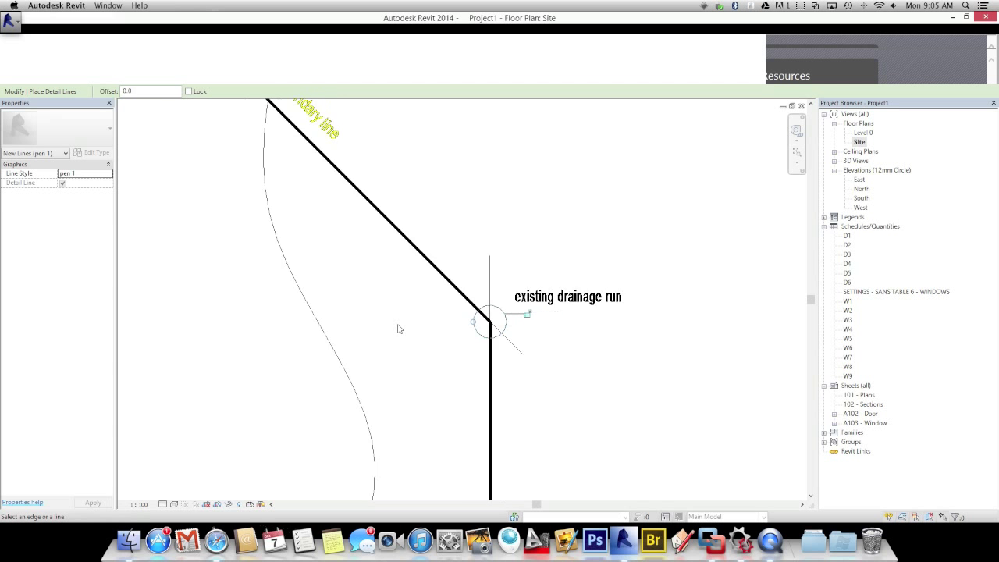
middle_drag(431, 359, 511, 384)
scroll(431, 207, up, 4)
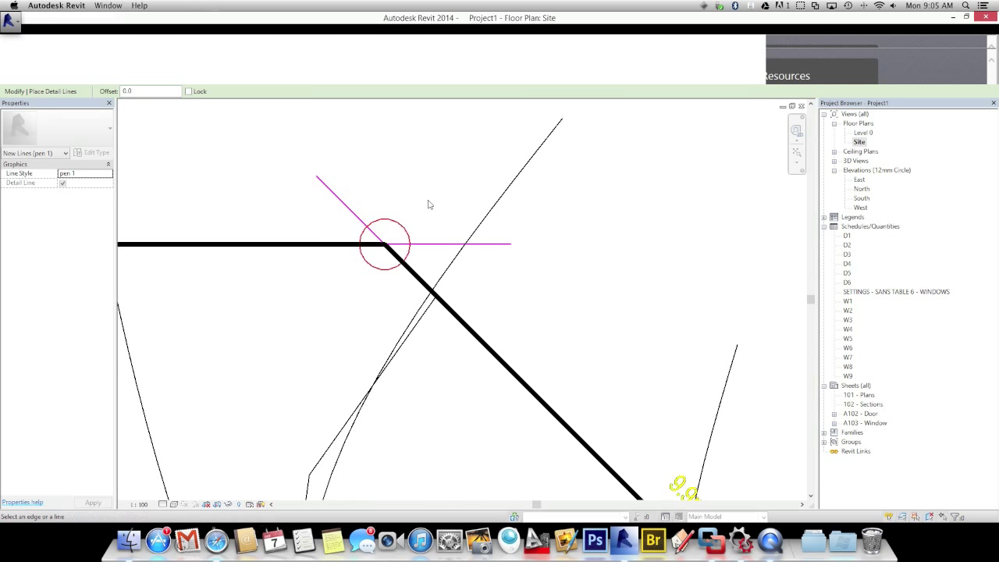
click(394, 273)
scroll(297, 222, down, 6)
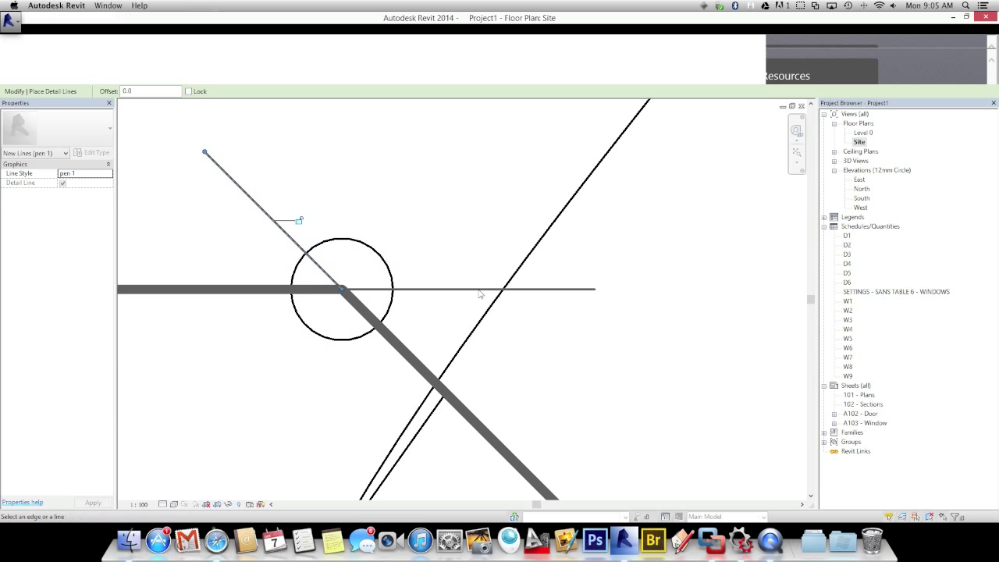
scroll(478, 291, down, 2)
scroll(435, 329, up, 5)
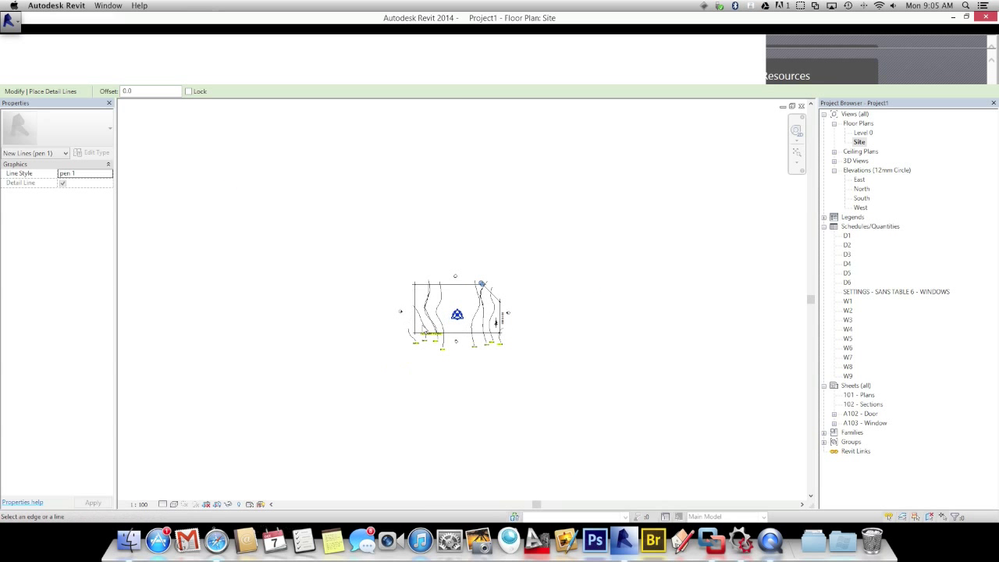
middle_drag(435, 328, 414, 353)
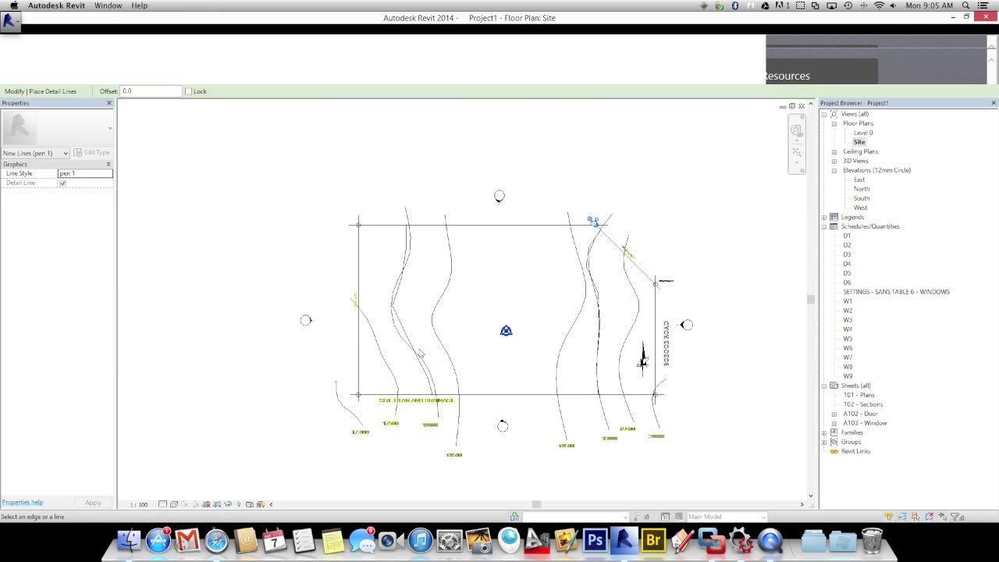
scroll(425, 352, up, 3)
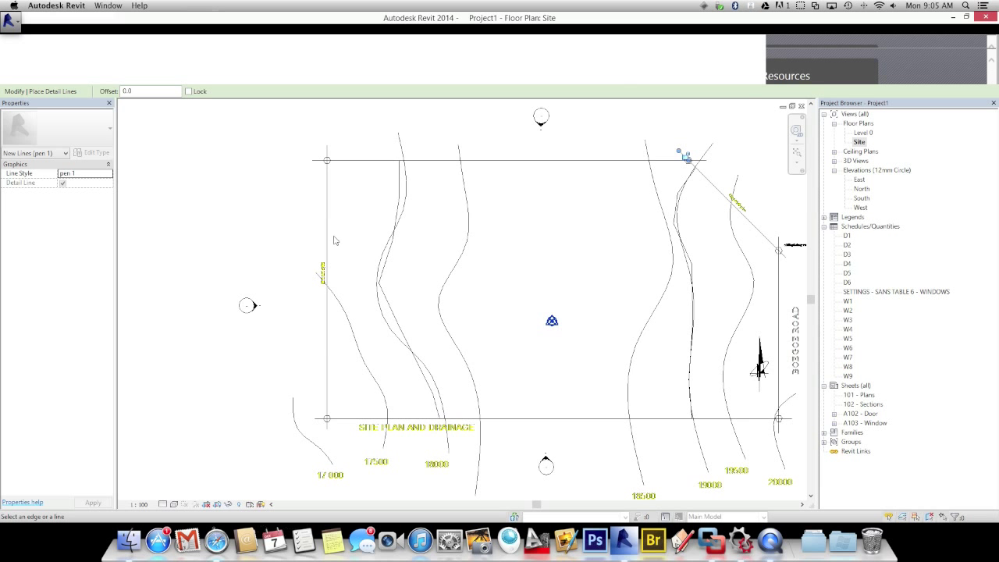
scroll(337, 242, down, 1)
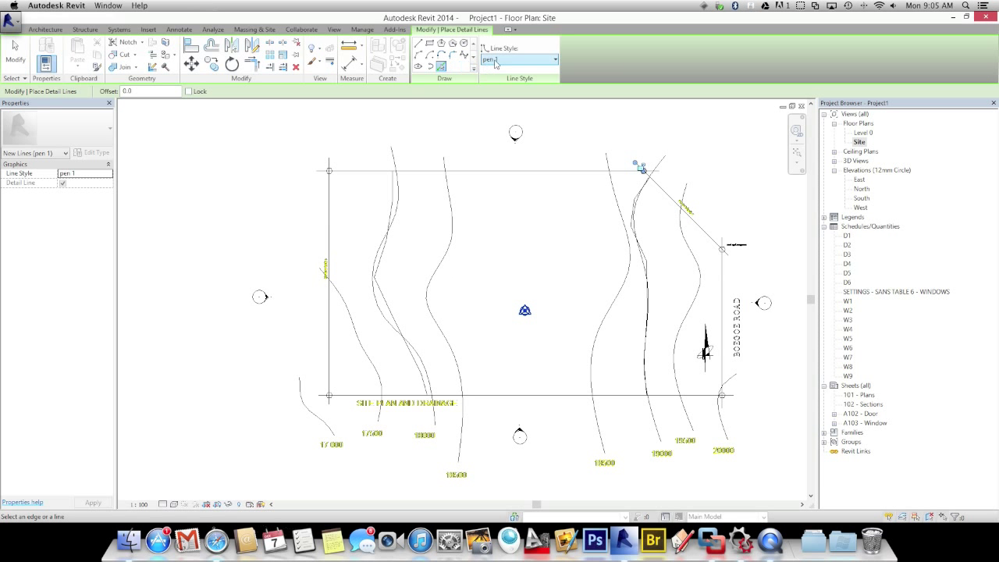
Step: Set the detail line style to Hidden Lines with a 2000 offset
click(494, 61)
drag(557, 213, 557, 190)
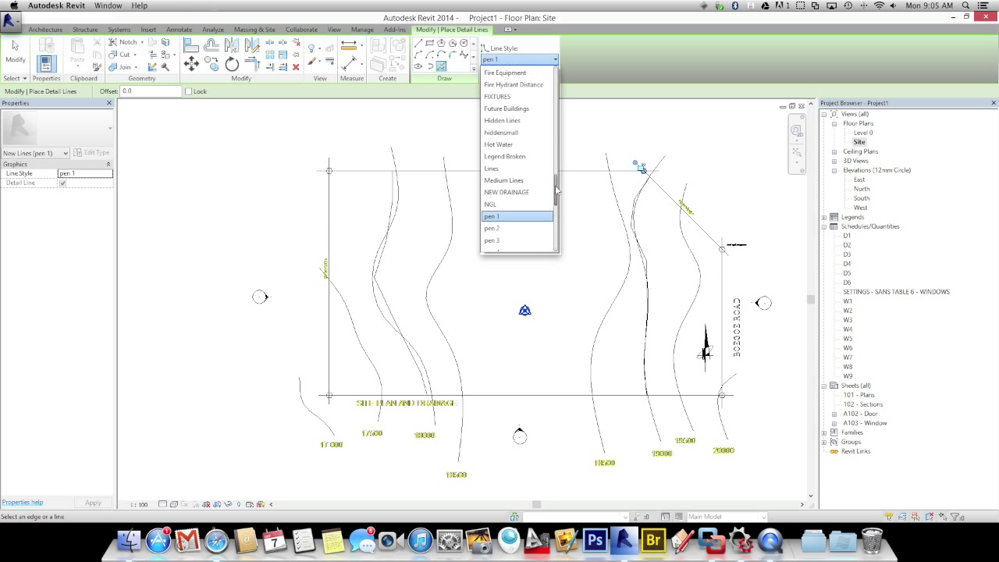
click(505, 121)
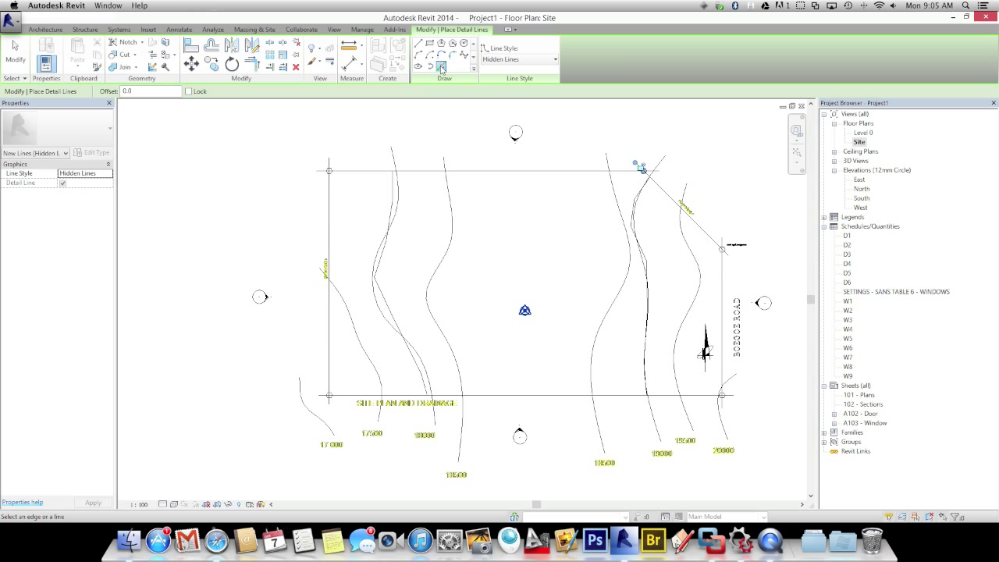
click(129, 92)
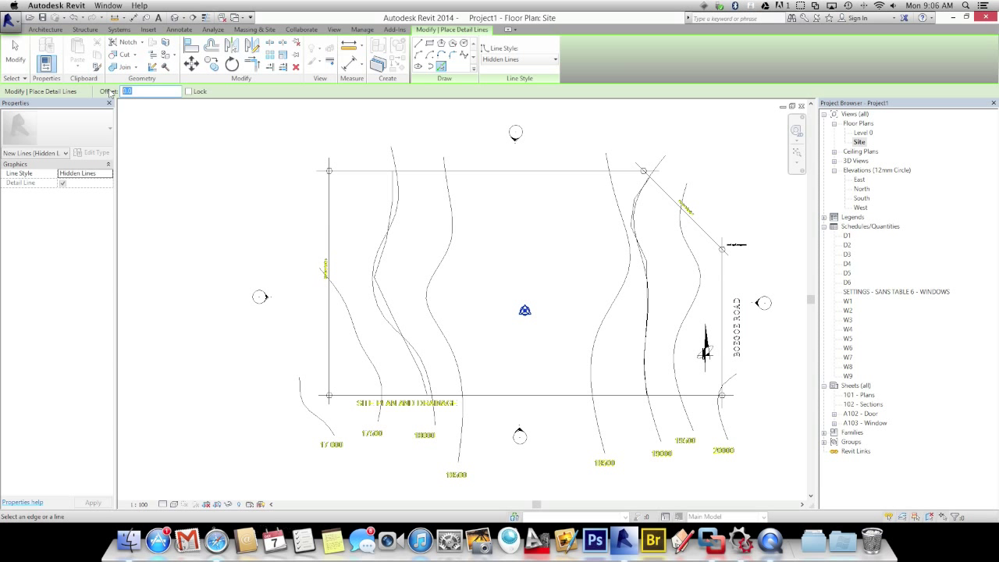
text(200)
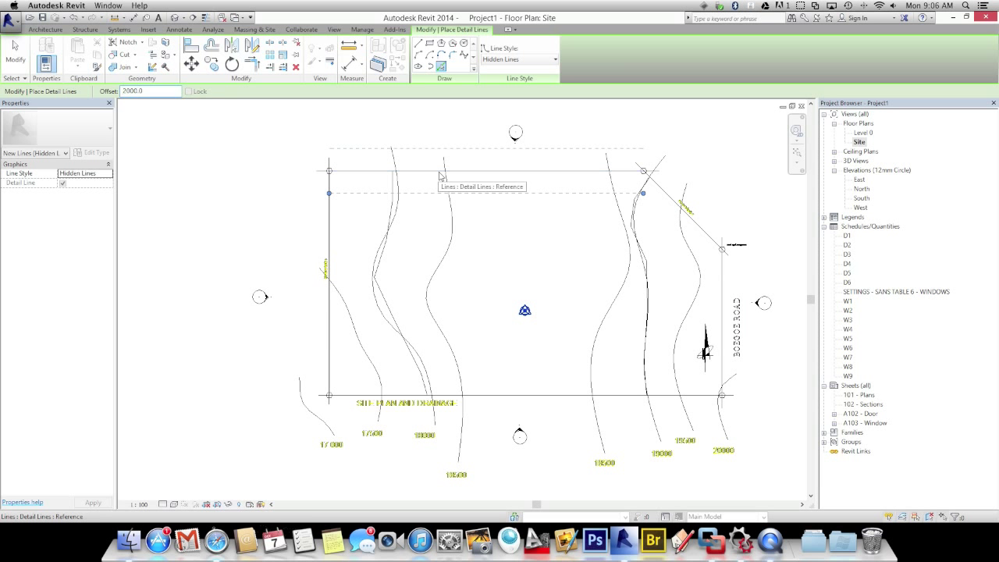
Step: Offset the left, right and diagonal boundary edges 2000 inward as dashed lines
click(331, 317)
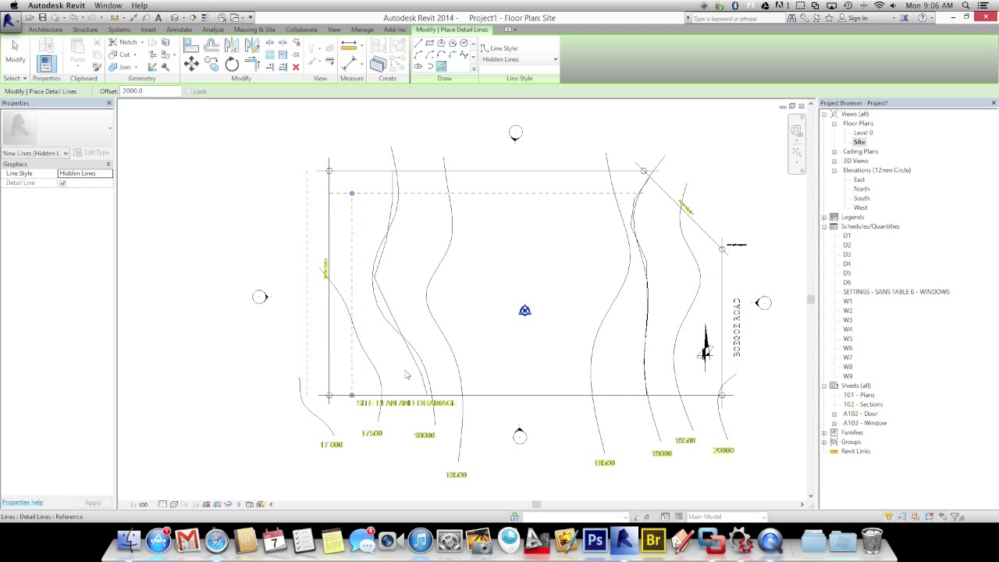
click(720, 304)
click(707, 238)
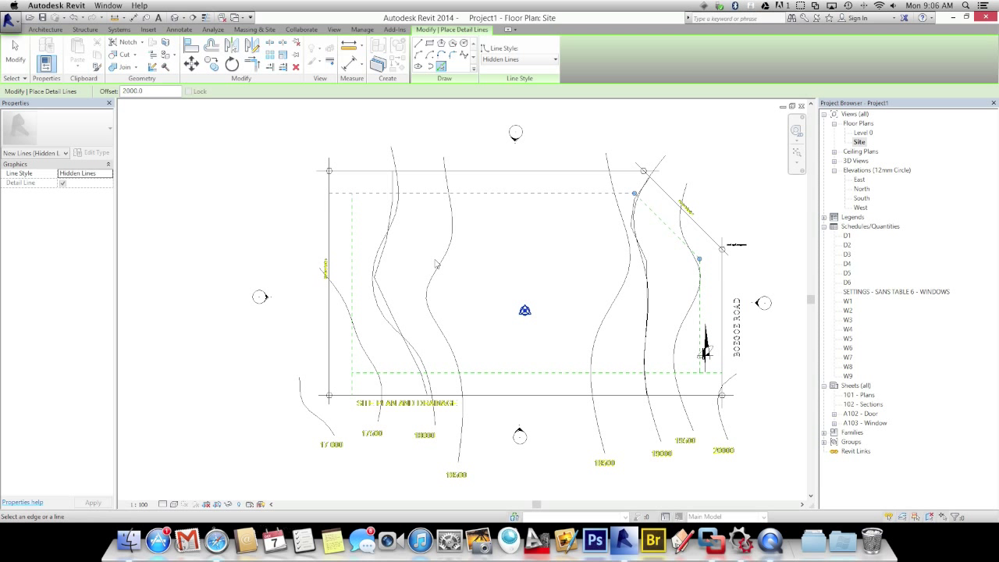
key(t)
key(r)
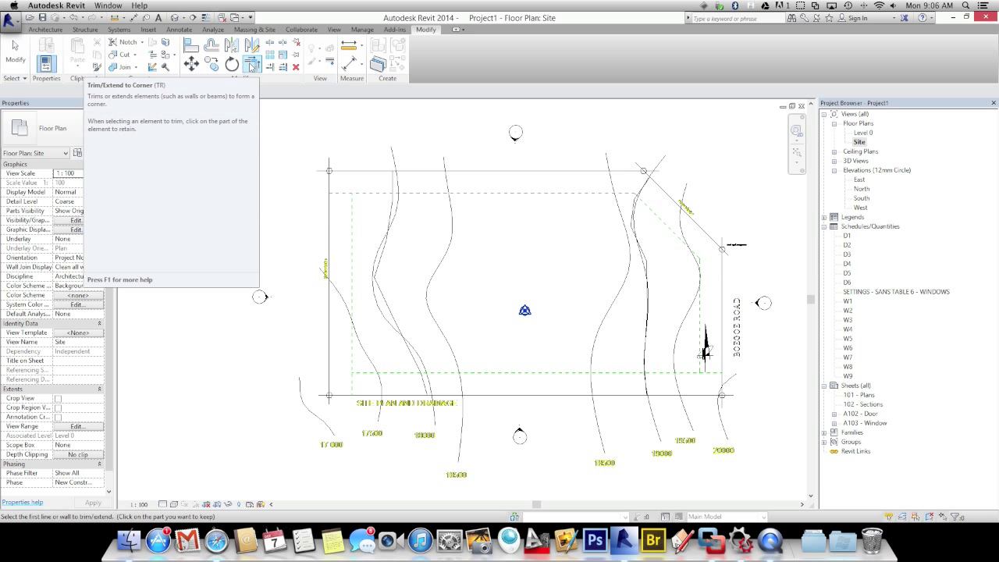
Step: Trim the top/left and bottom/right dashed line pairs into clean corners, then select the top line
click(359, 195)
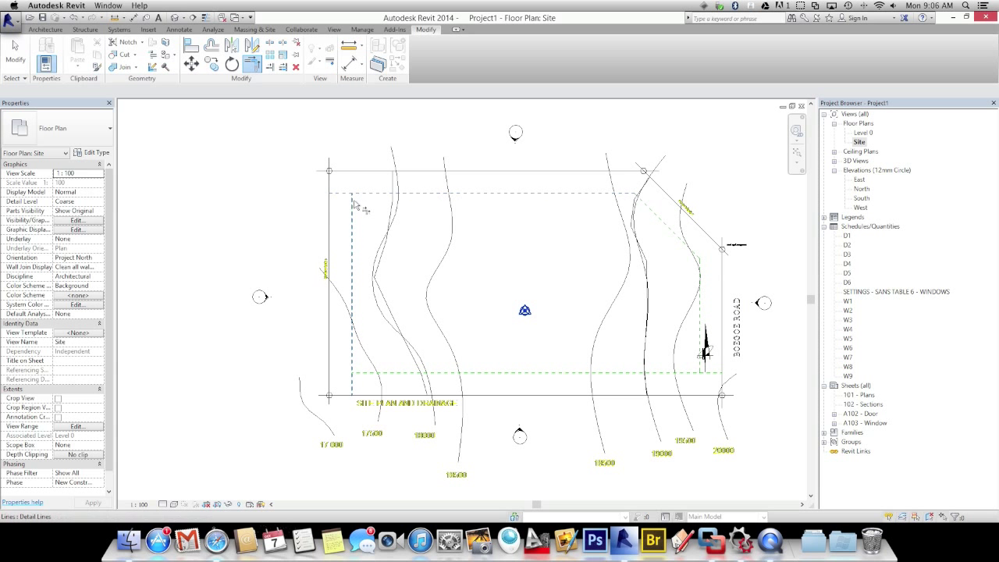
click(353, 201)
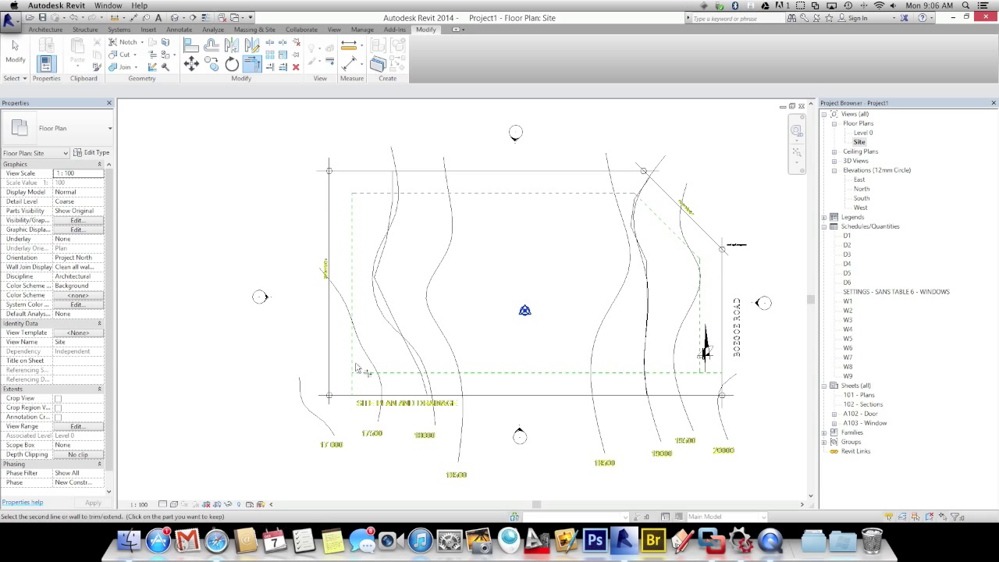
click(679, 373)
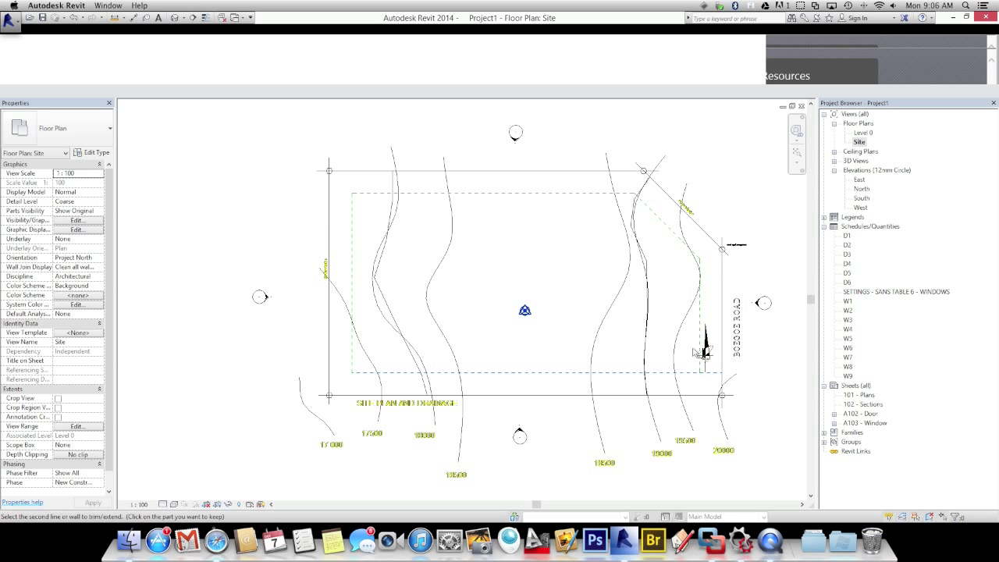
click(700, 327)
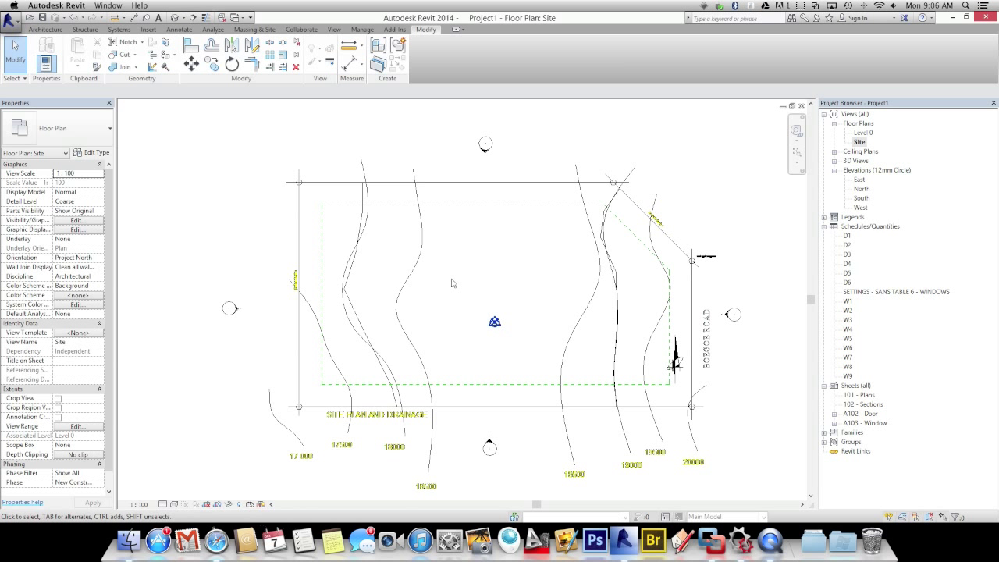
click(459, 204)
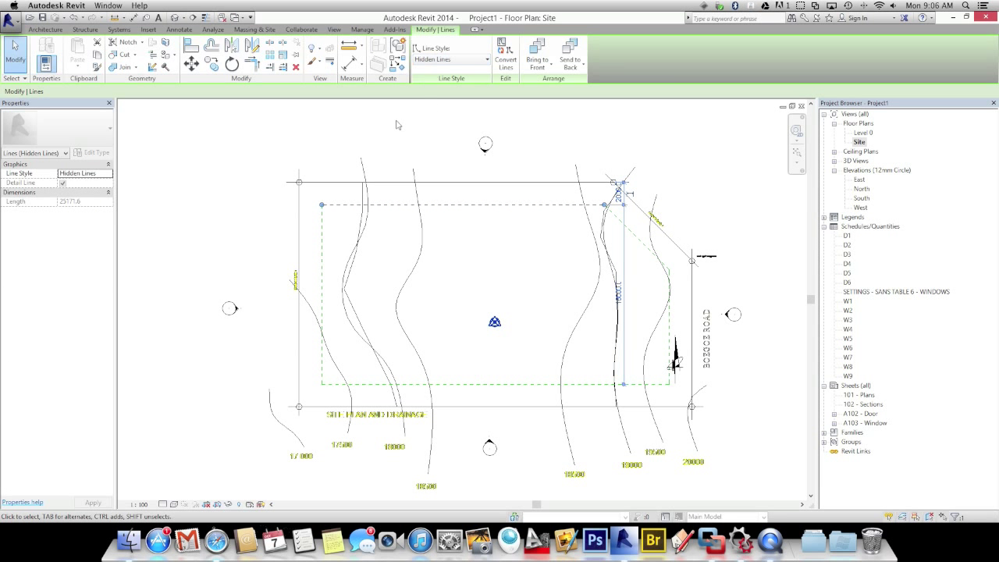
Step: In Line Styles, change the Hidden Lines colour from green to Black and apply it
click(362, 30)
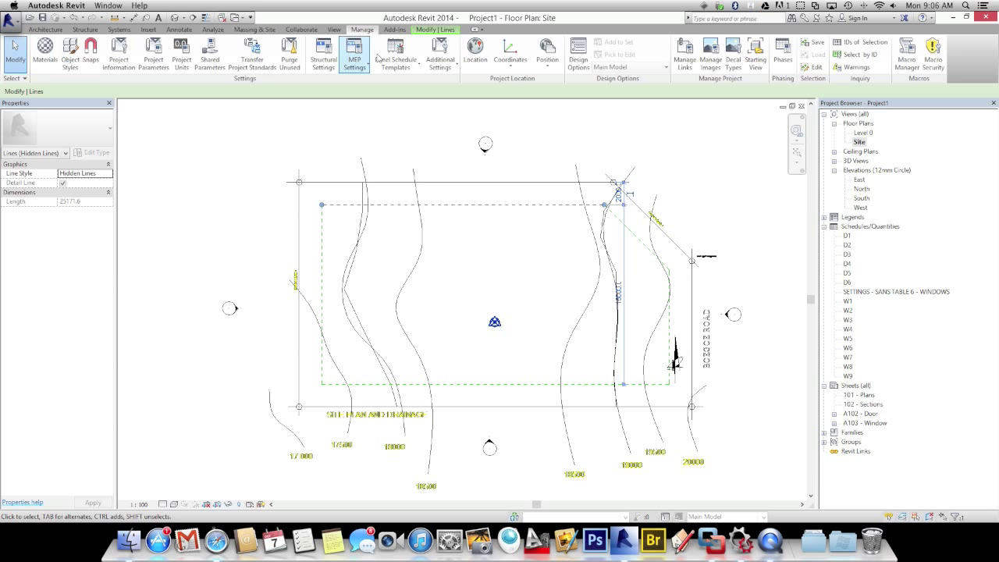
click(434, 70)
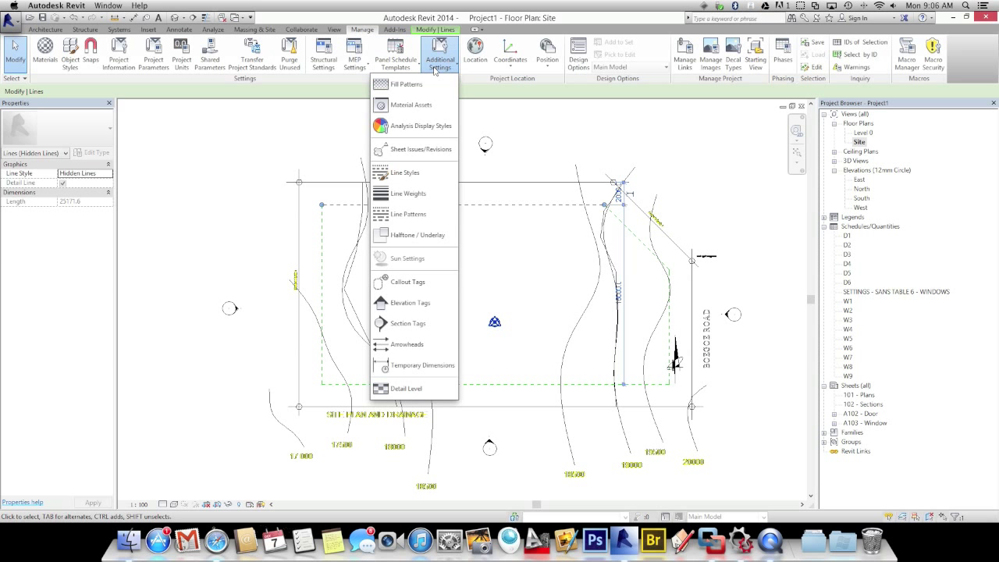
click(400, 173)
click(313, 198)
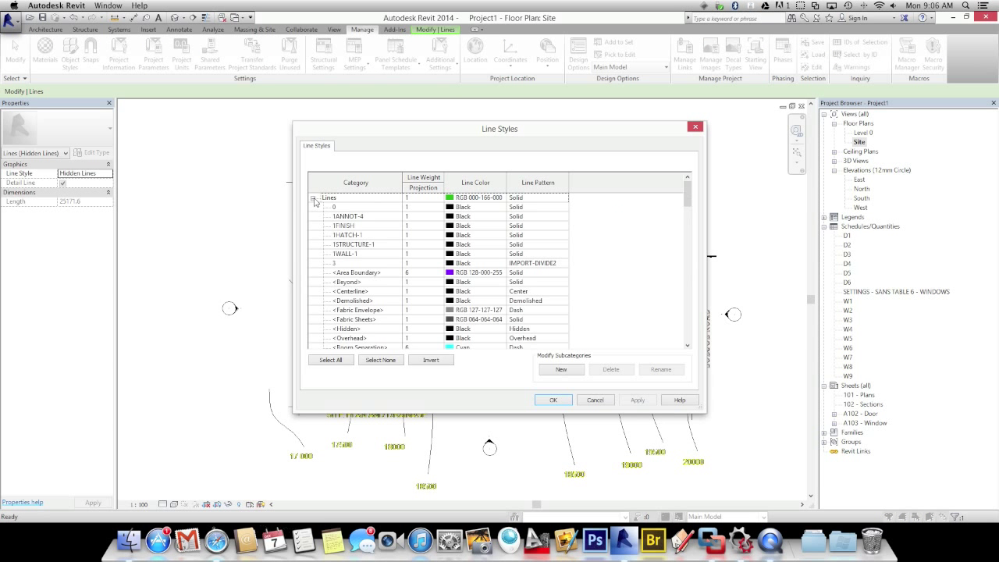
scroll(353, 252, down, 10)
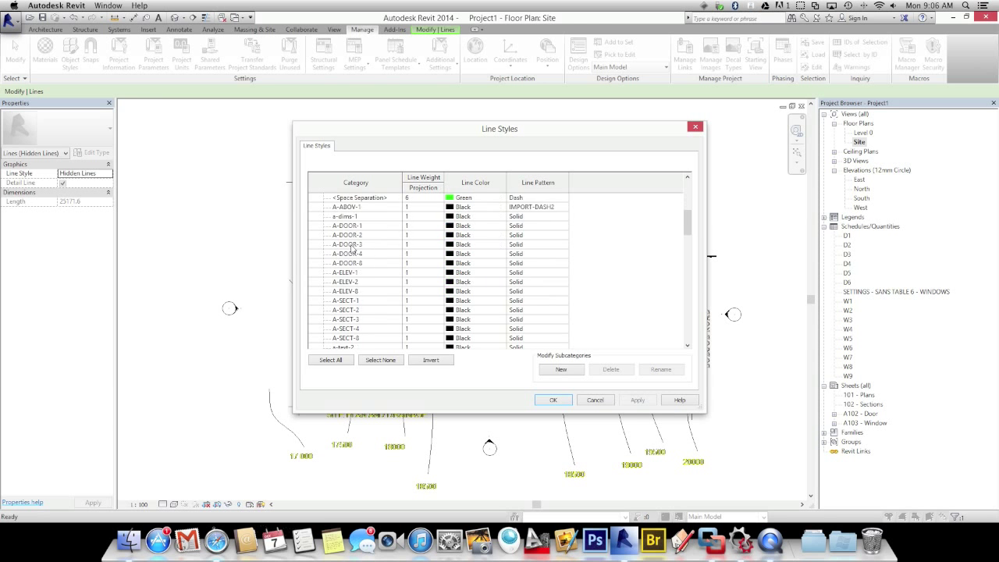
scroll(353, 250, down, 12)
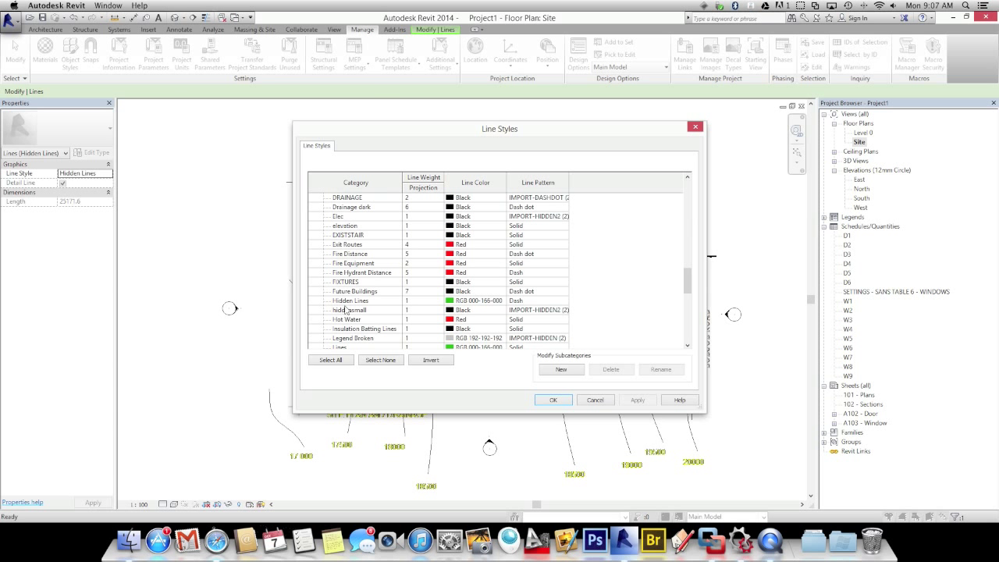
click(453, 302)
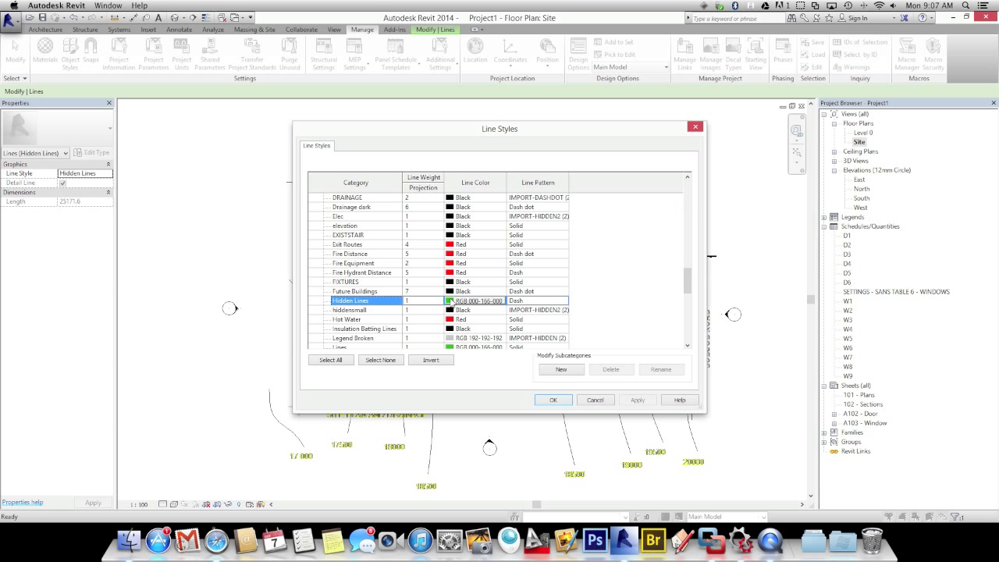
click(451, 305)
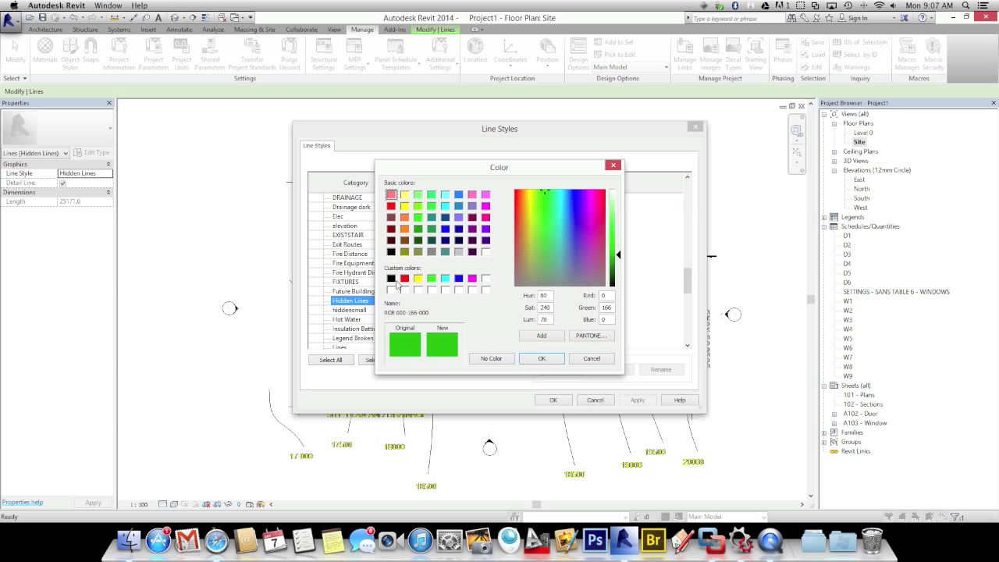
click(391, 279)
click(542, 360)
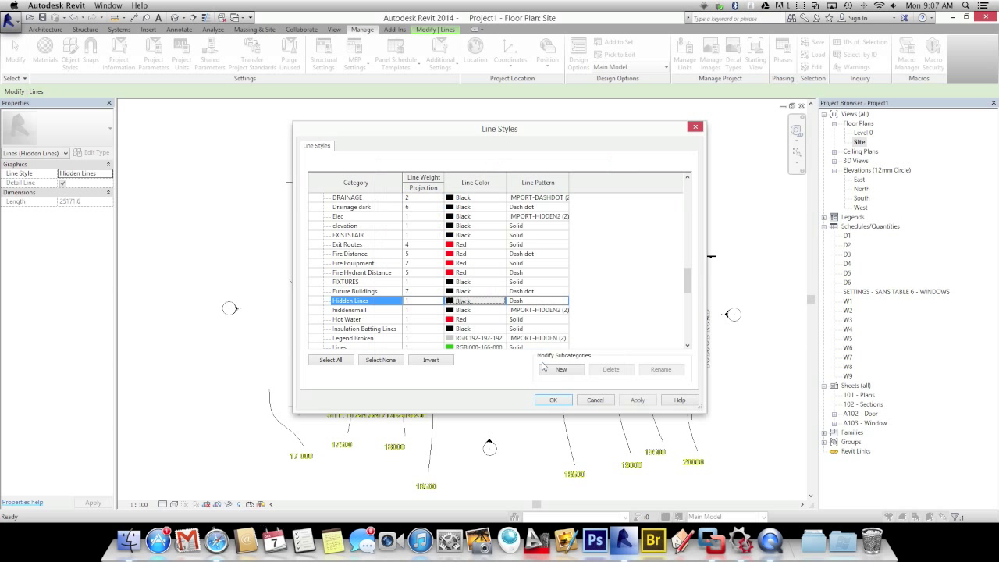
click(638, 401)
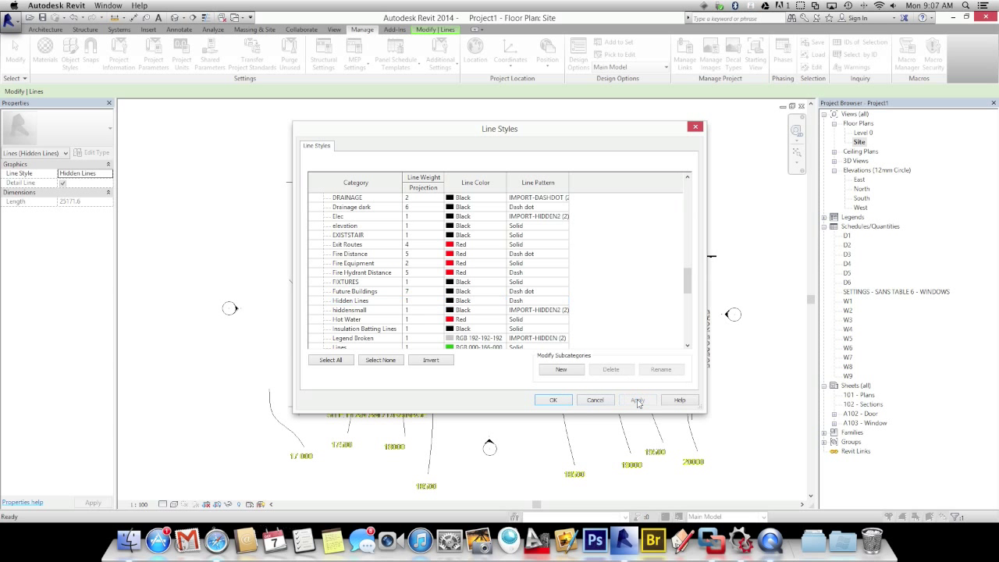
click(549, 402)
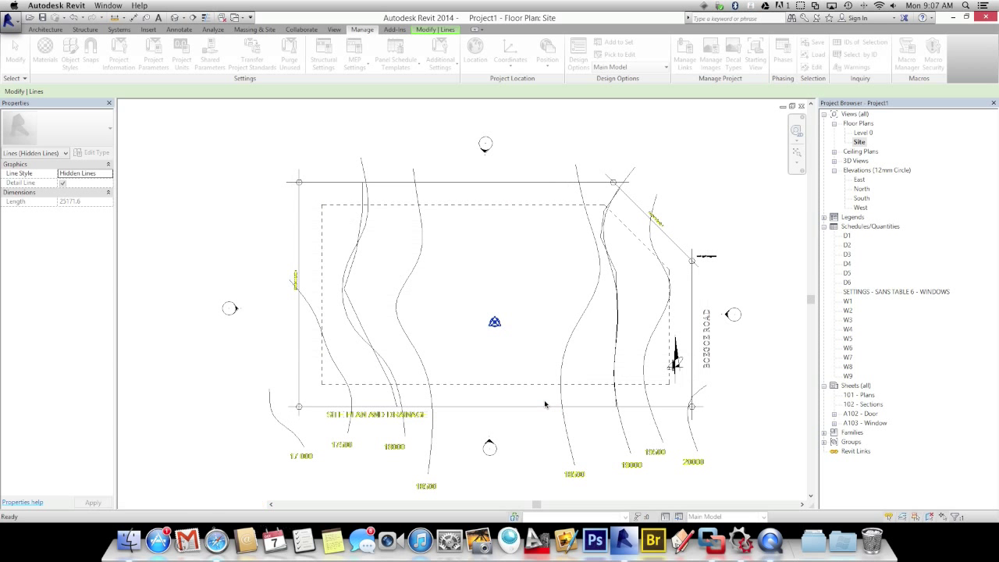
click(234, 220)
Step: Select the lot's toposurface and switch to the Massing & Site tools
scroll(473, 326, up, 3)
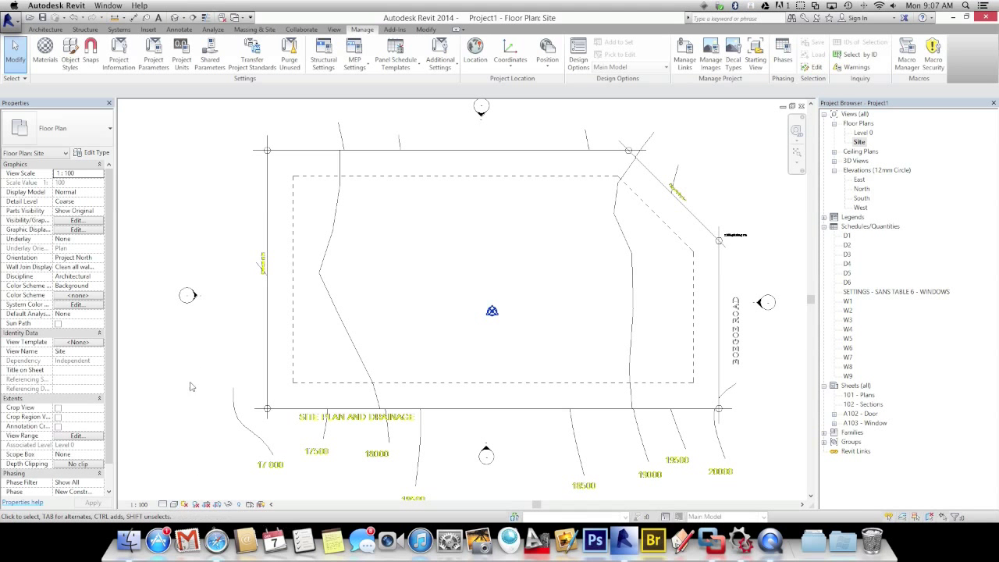
middle_drag(207, 373, 216, 392)
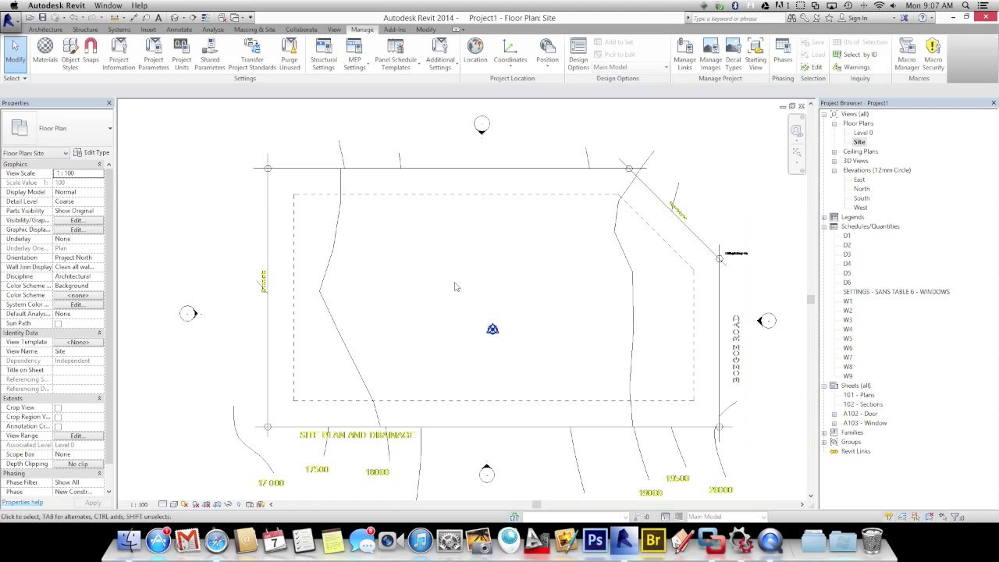
middle_drag(448, 282, 428, 280)
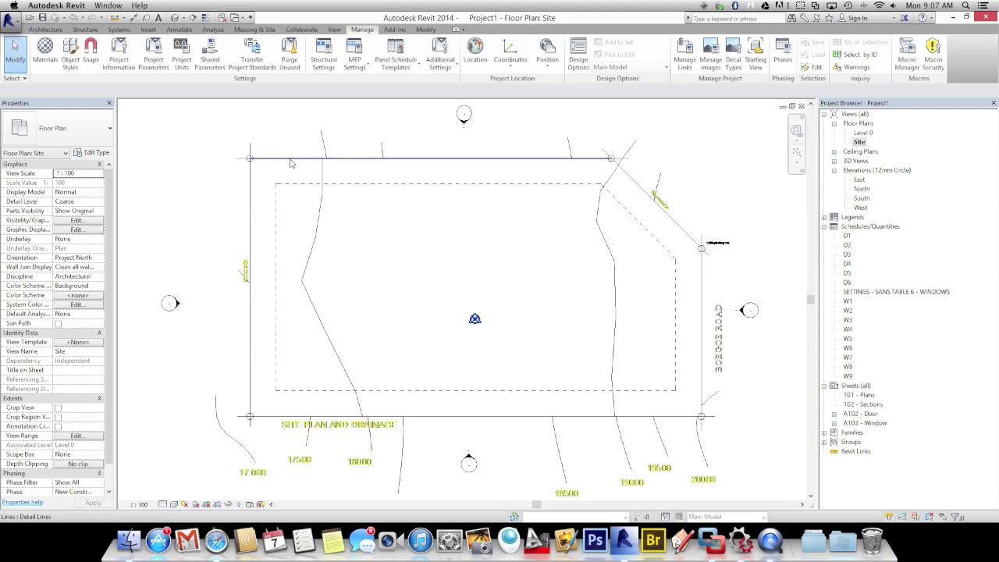
click(318, 213)
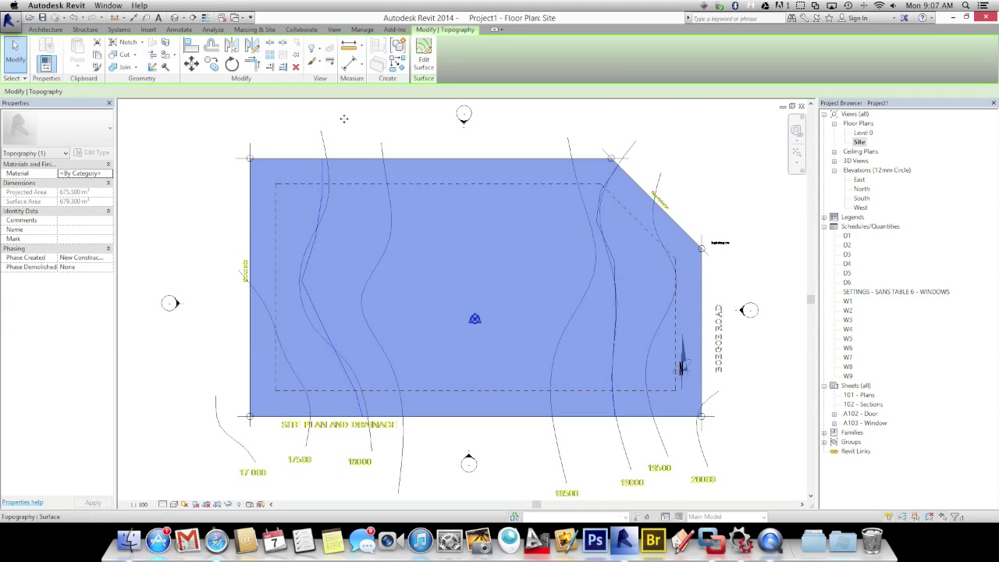
click(251, 30)
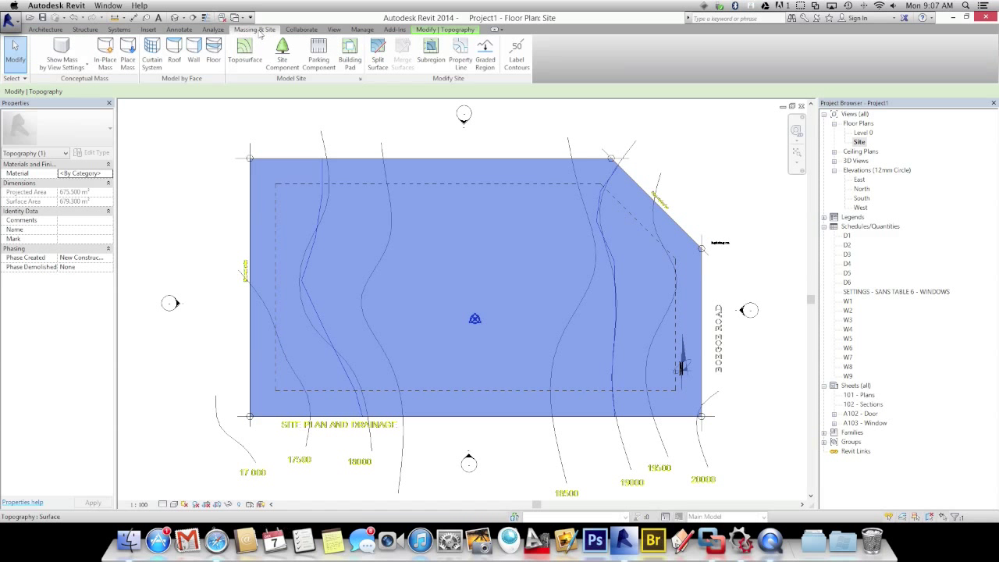
Step: Set the Site Settings additional contour increment to 500 and apply
click(359, 80)
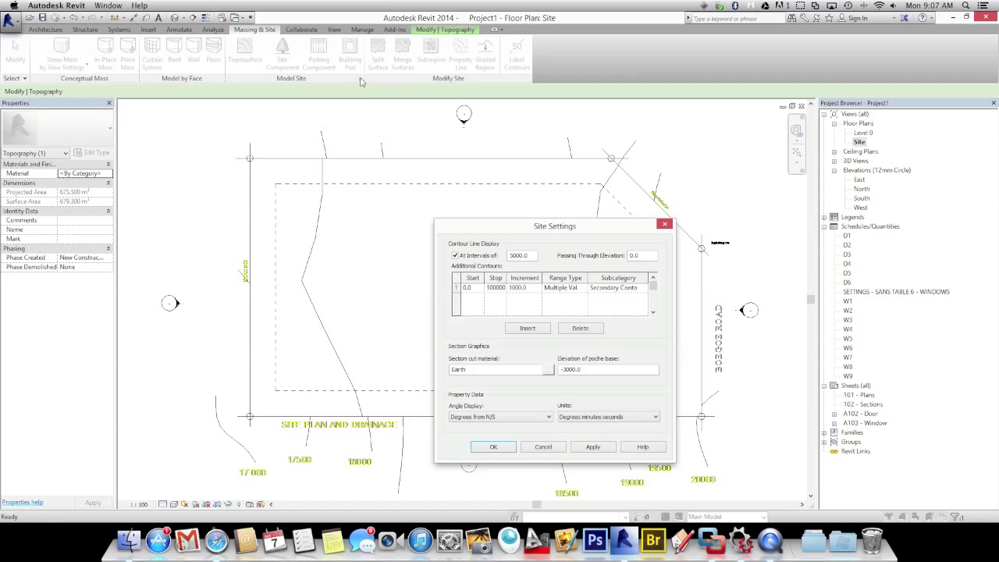
click(531, 290)
text(500)
click(593, 447)
click(500, 448)
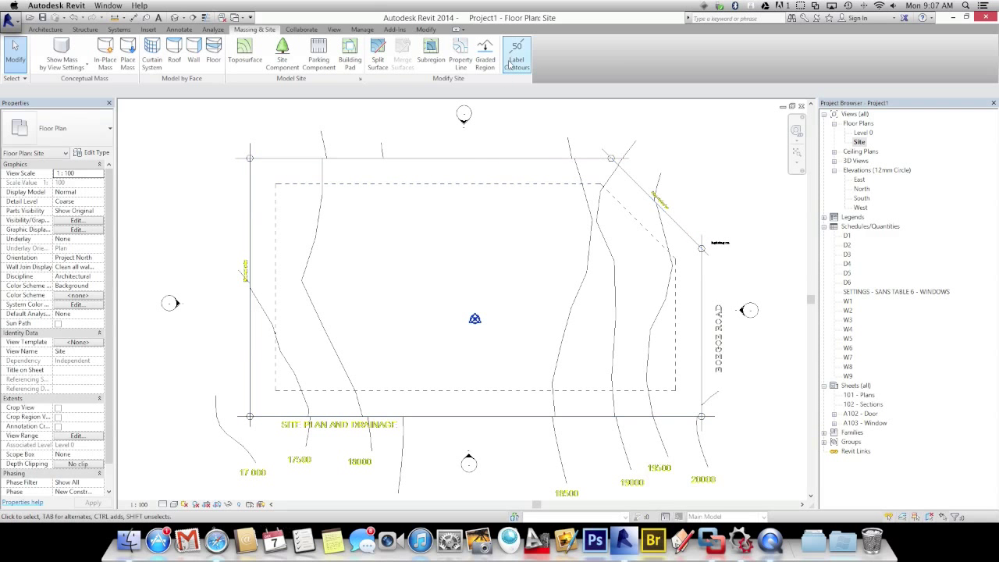
Step: Label the contours along the lot's lower edge with elevation labels such as 17500 and 18000
click(517, 52)
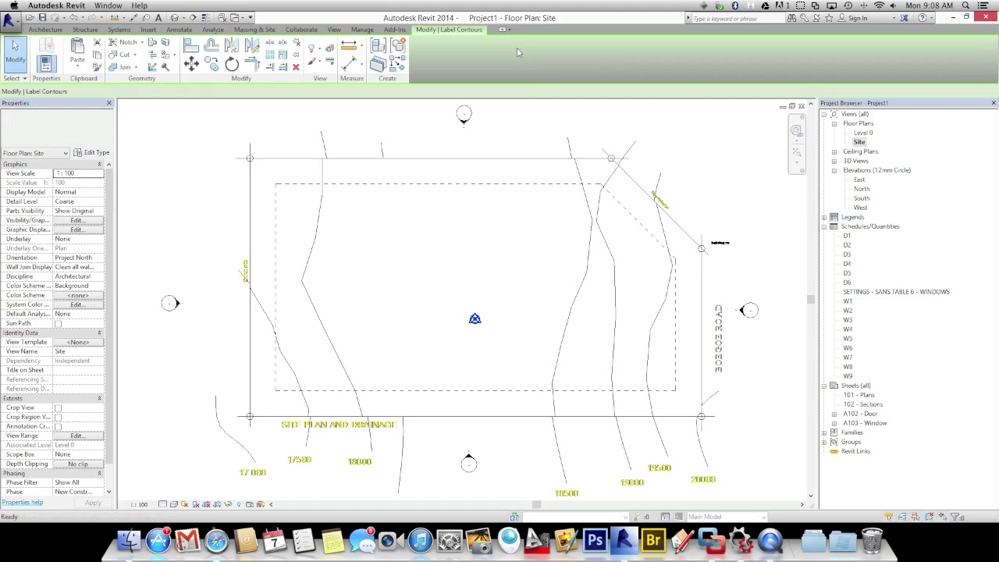
click(234, 396)
click(712, 396)
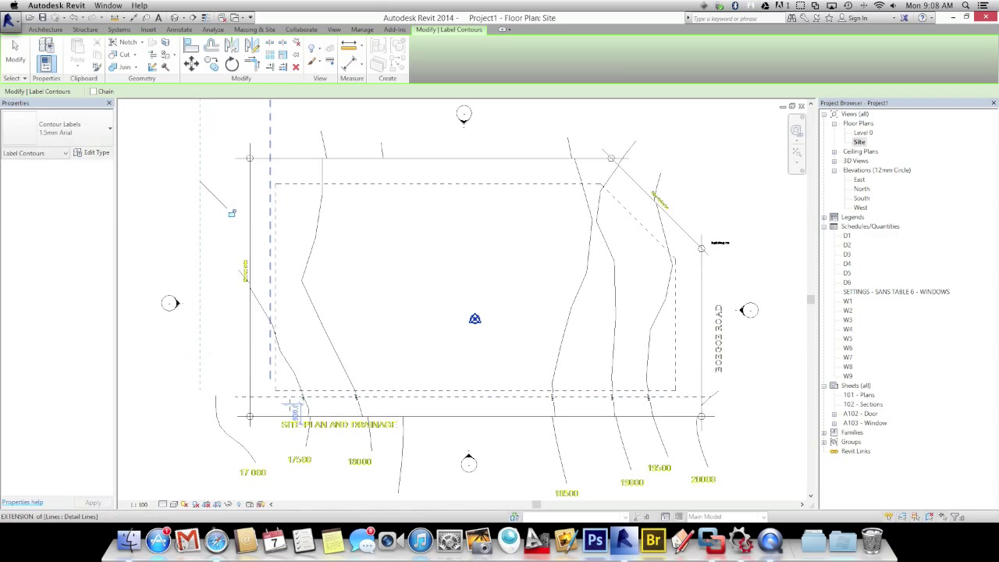
Step: Check the contour labels across the site and exit the Label Contours tool
scroll(293, 407, up, 5)
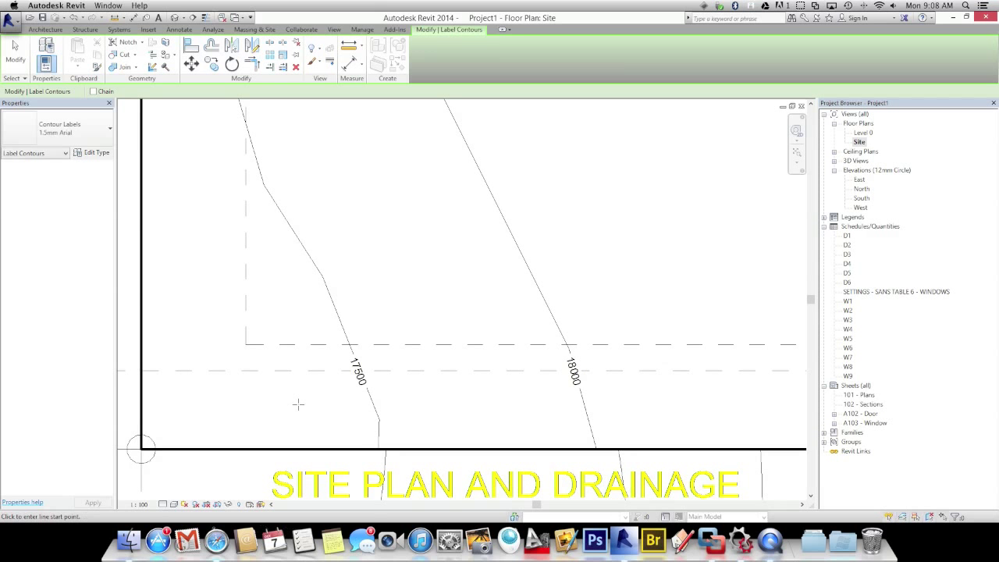
middle_drag(395, 421, 294, 415)
scroll(294, 414, down, 4)
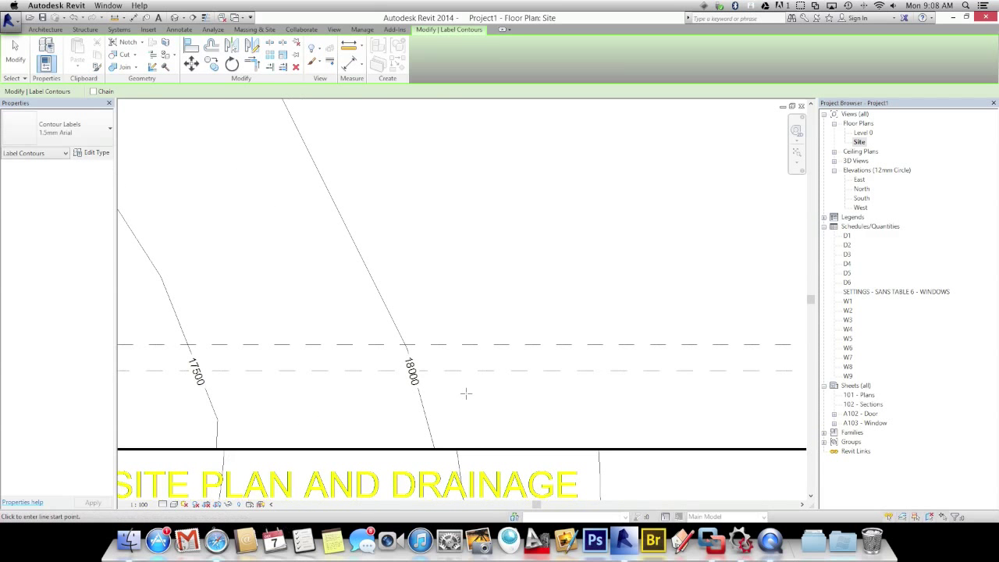
scroll(522, 385, down, 1)
scroll(469, 386, right, 5)
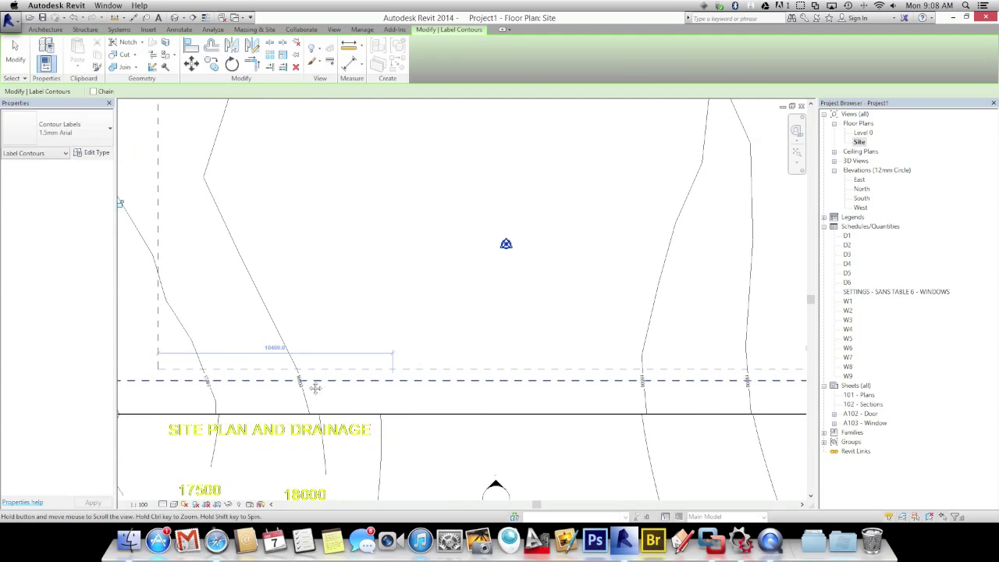
middle_drag(489, 382, 489, 381)
scroll(489, 382, down, 4)
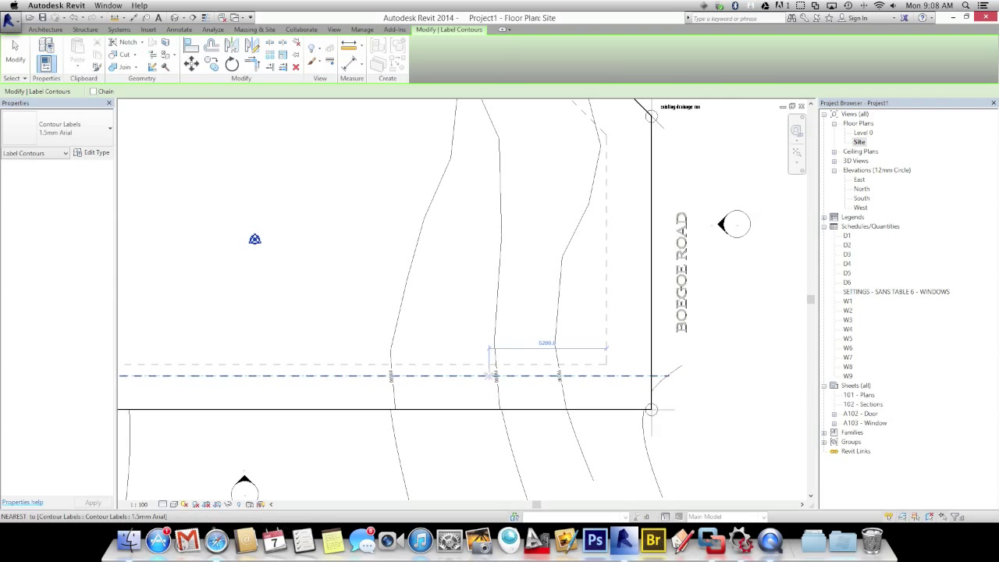
middle_drag(498, 344, 502, 345)
click(456, 309)
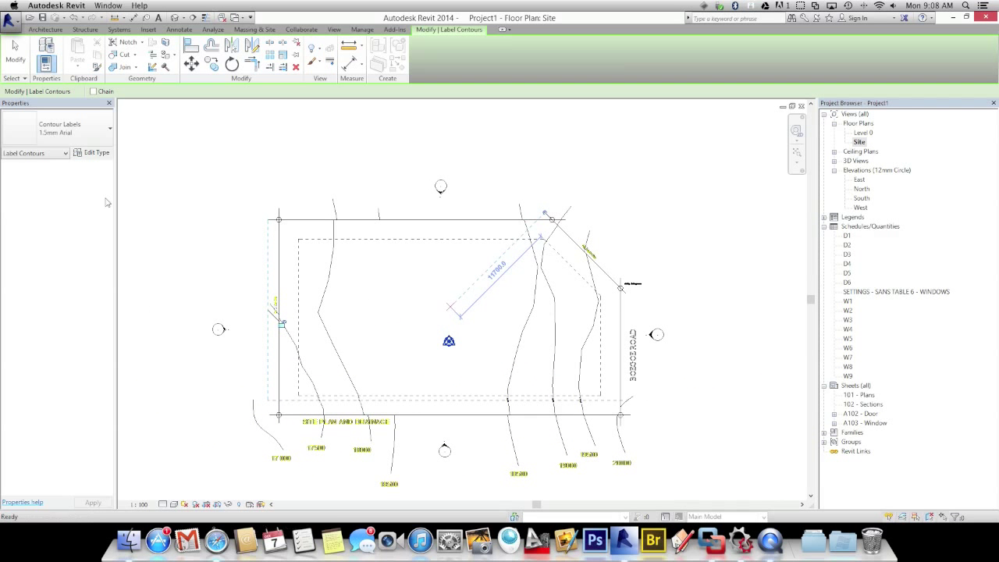
key(Escape)
key(Escape)
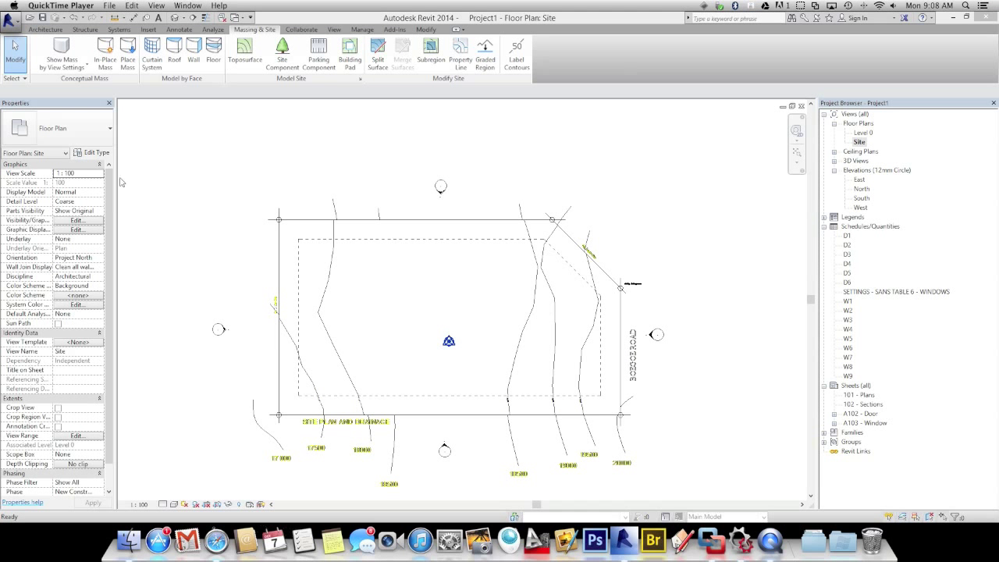
Step: Place a 2.5mm Arial text note 'Building Line 2.5m' just inside the top boundary
click(178, 30)
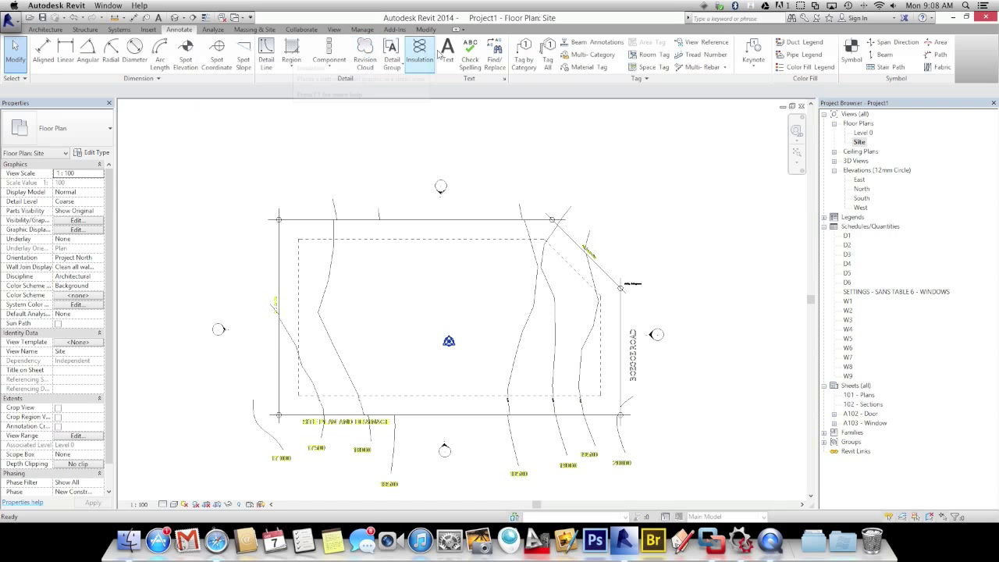
click(447, 53)
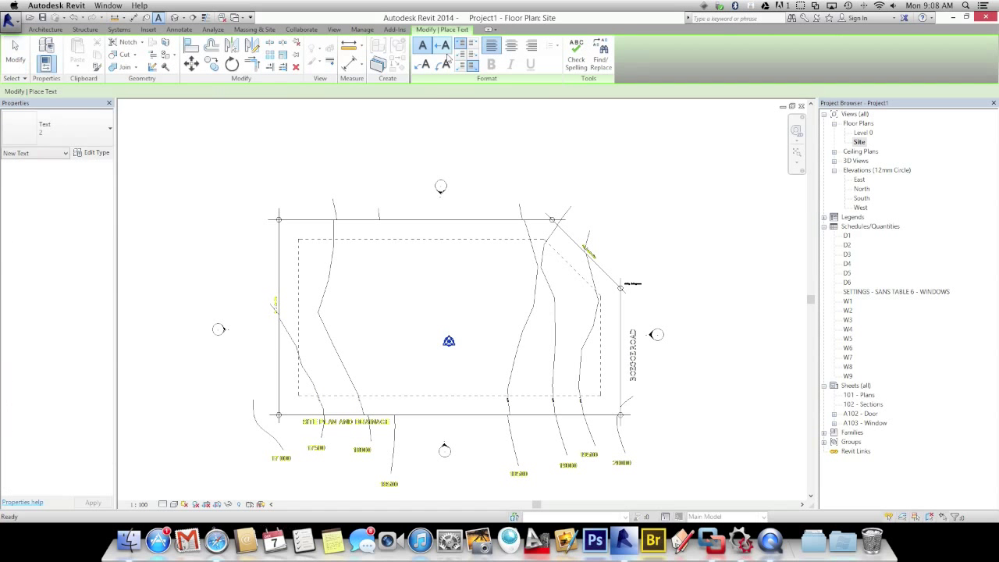
click(24, 133)
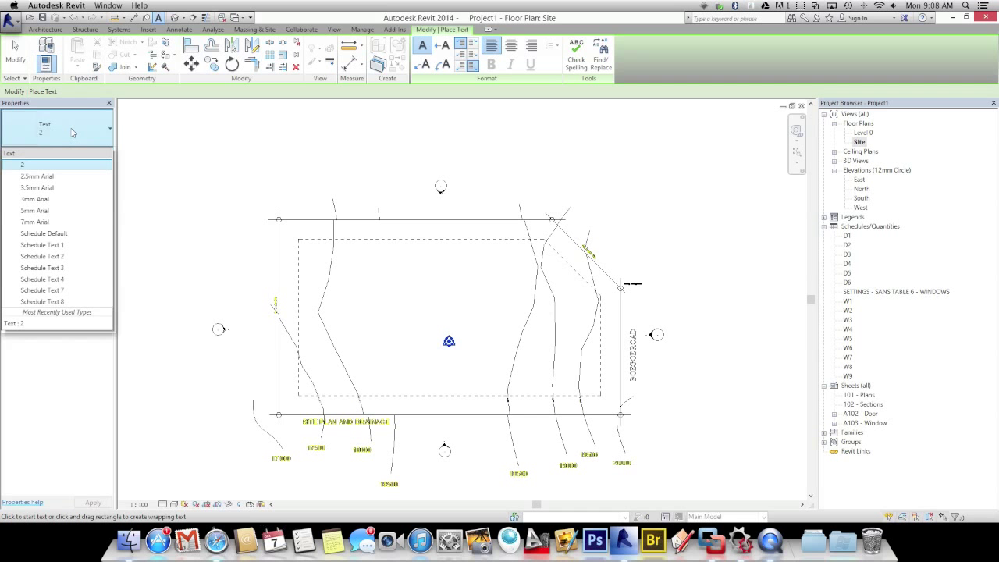
click(35, 176)
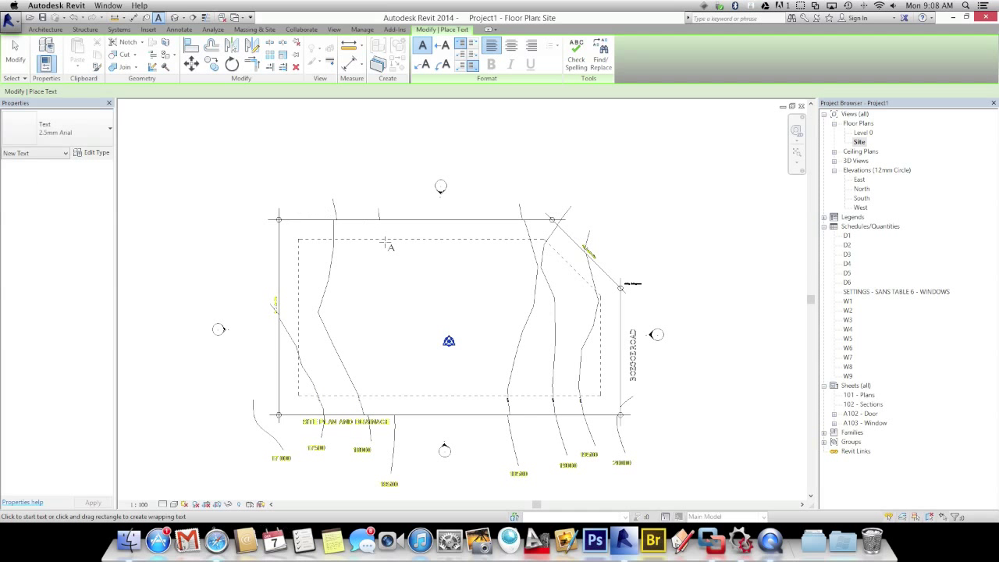
scroll(402, 238, up, 4)
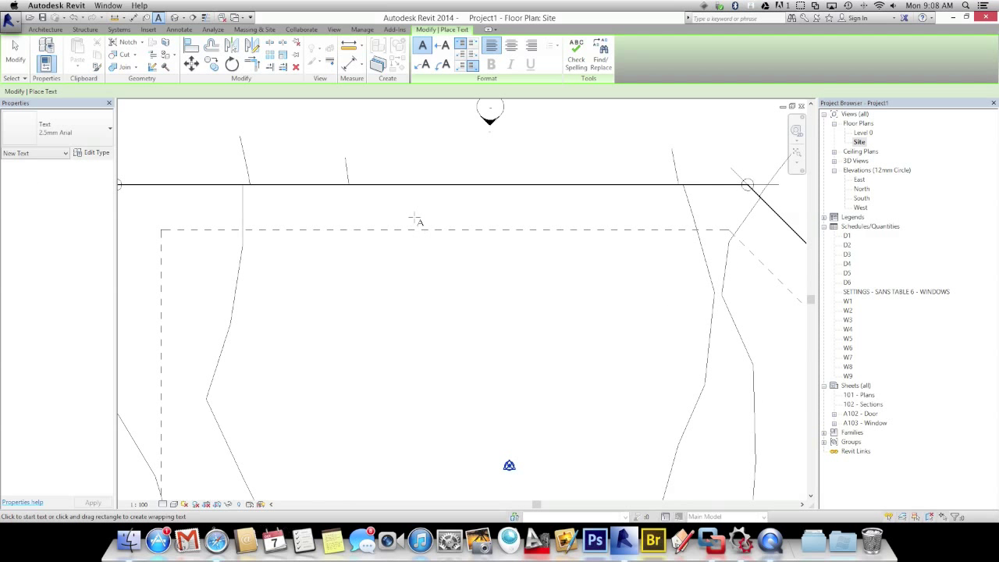
click(417, 219)
text(Bu)
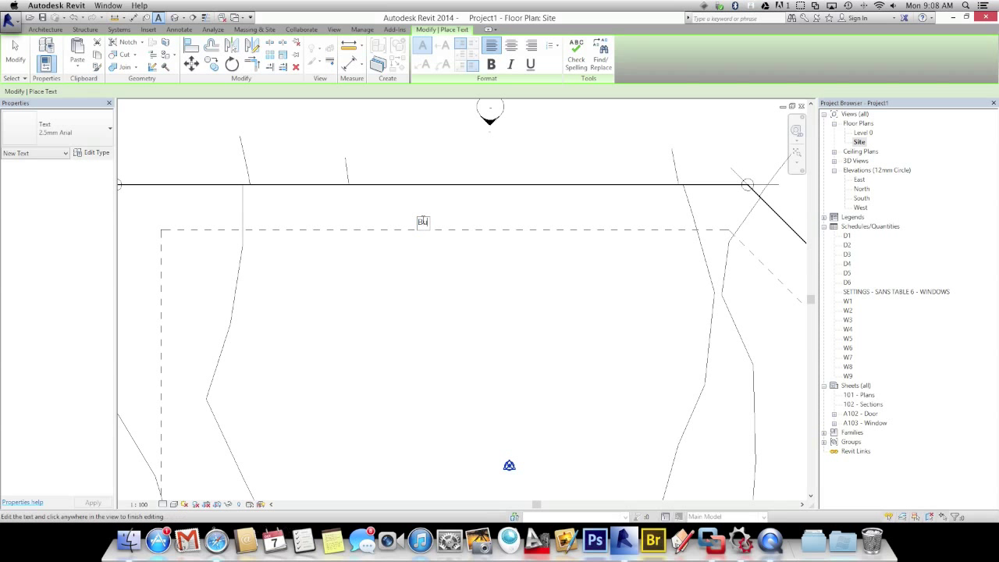
text(ildin)
click(433, 291)
scroll(429, 294, down, 1)
scroll(428, 295, down, 3)
middle_drag(424, 348, 408, 296)
key(Escape)
key(Escape)
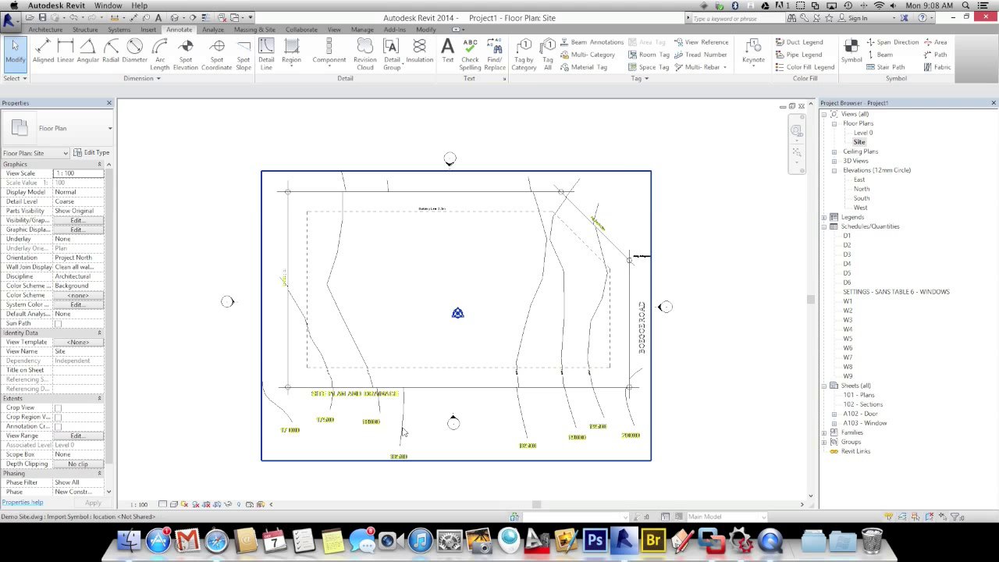
Step: Delete the imported Demo Site.dwg drawing from the Site plan
click(403, 432)
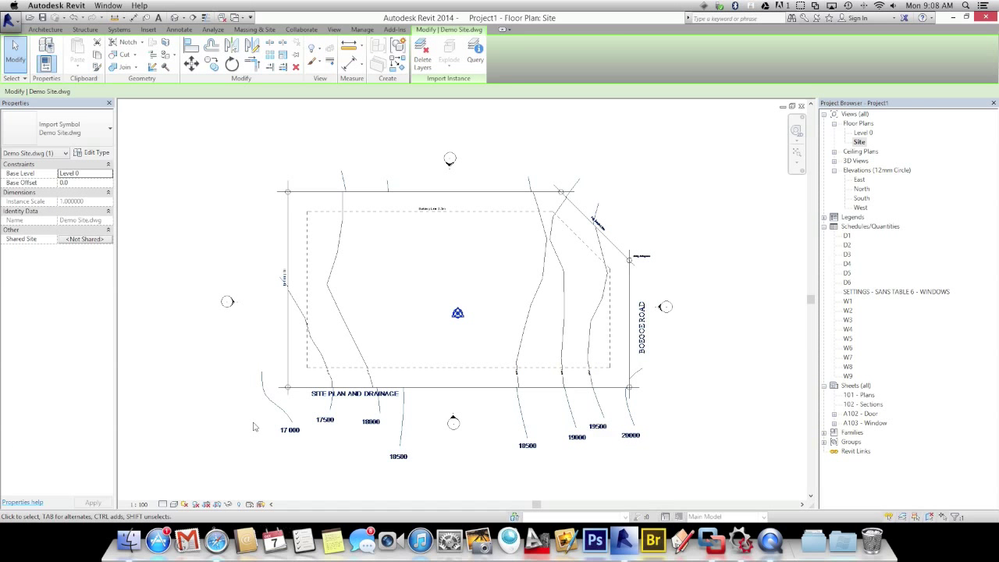
key(Delete)
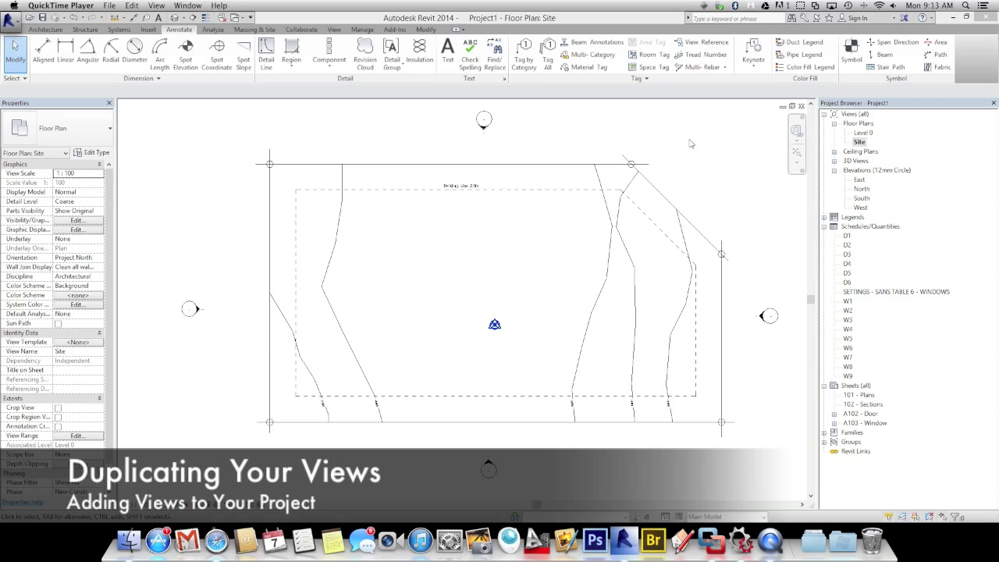
Step: Duplicate the Site view with detailing
right_click(860, 143)
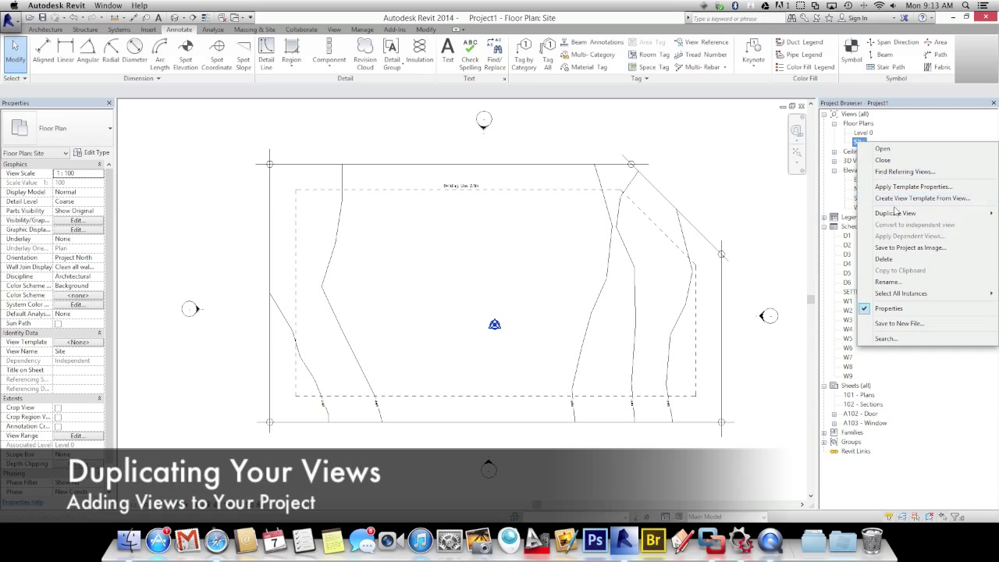
mouse_move(895, 213)
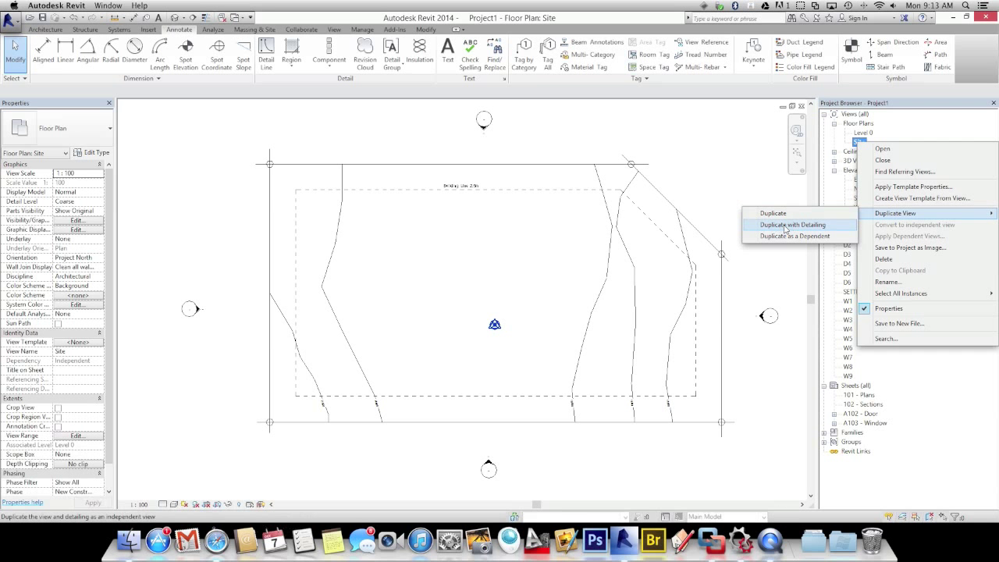
click(785, 226)
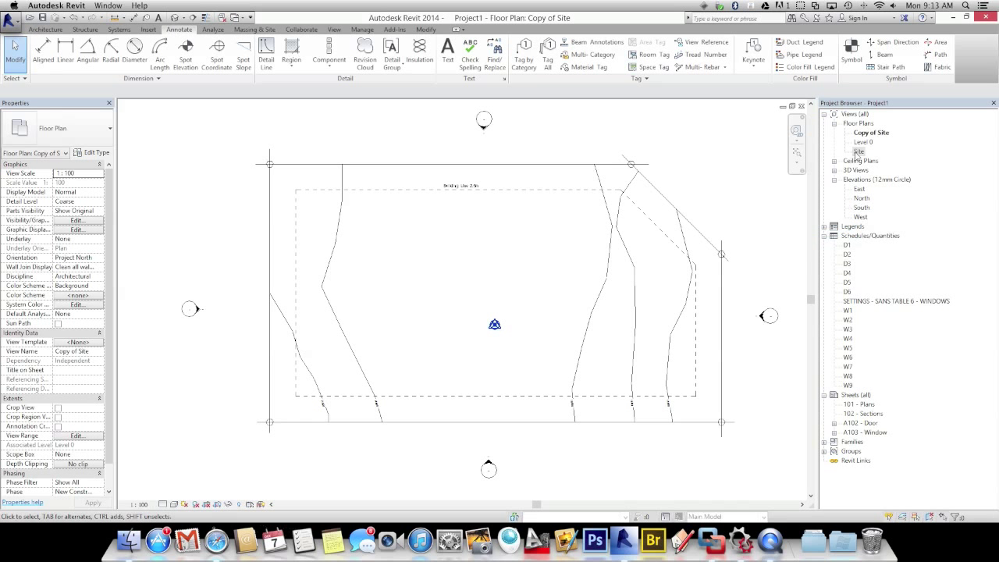
Step: Rename the Copy of Site view to 'Site Plan'
right_click(870, 135)
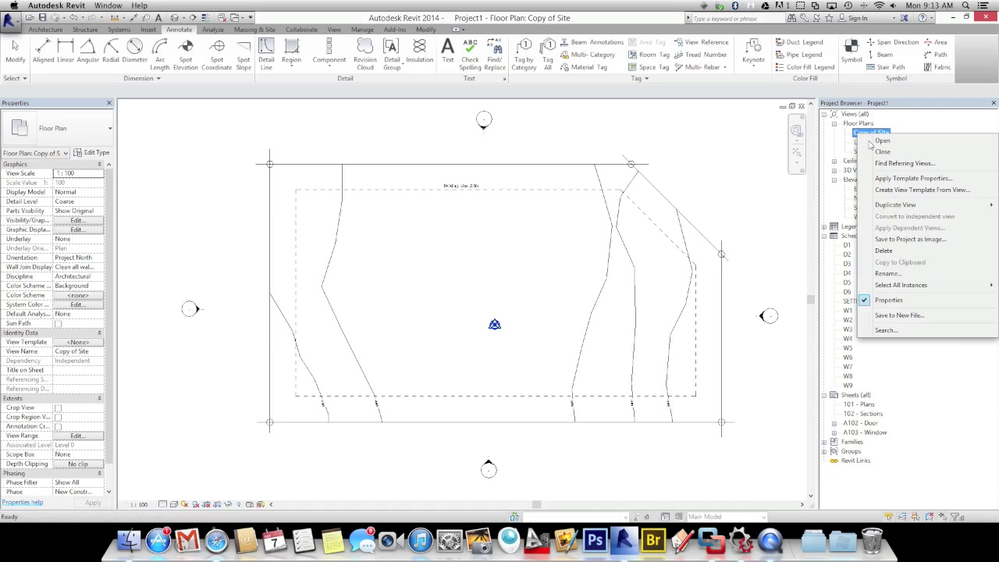
click(886, 273)
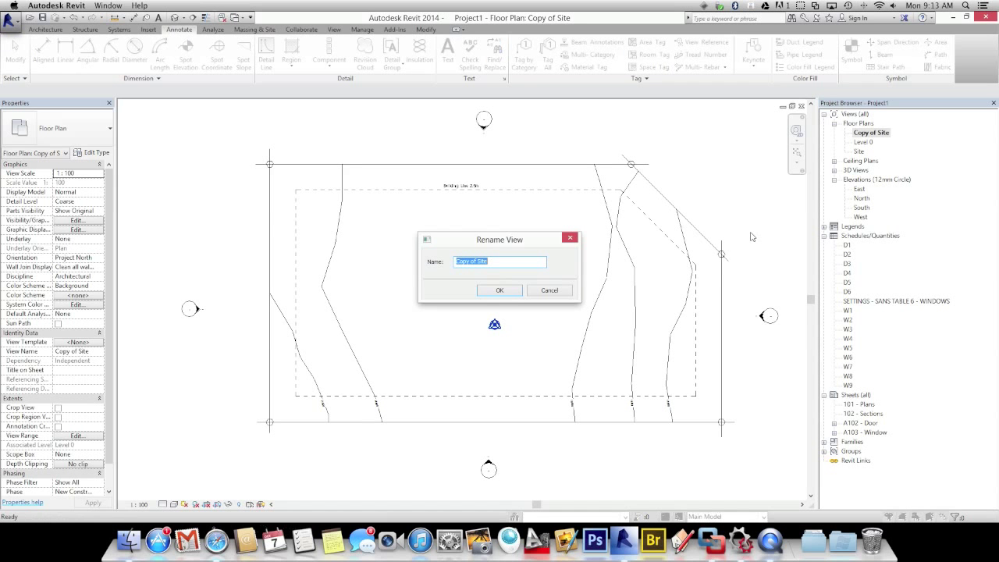
text(Site Plan)
click(495, 291)
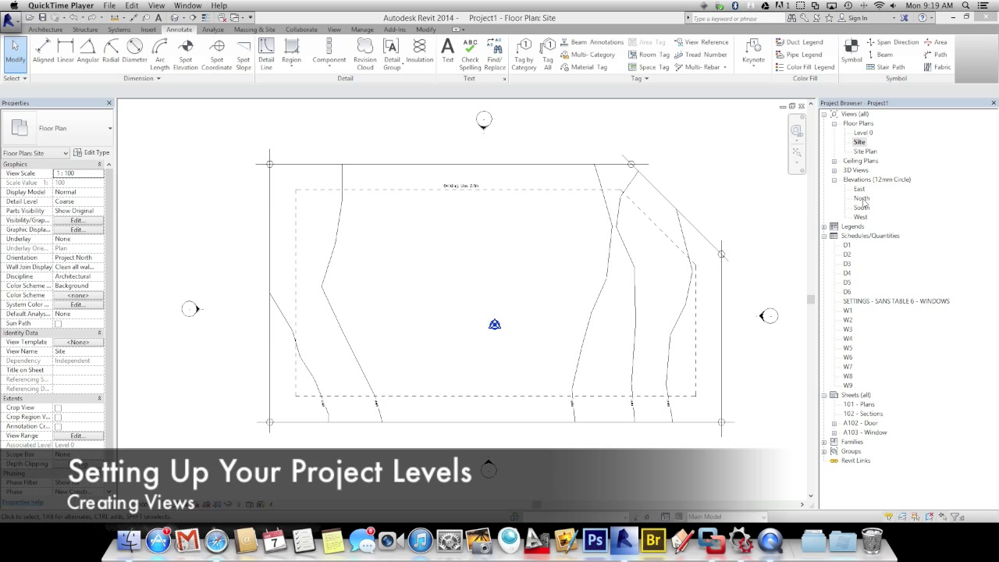
Step: In the North elevation, change Level 0's elevation to 18700
double_click(862, 198)
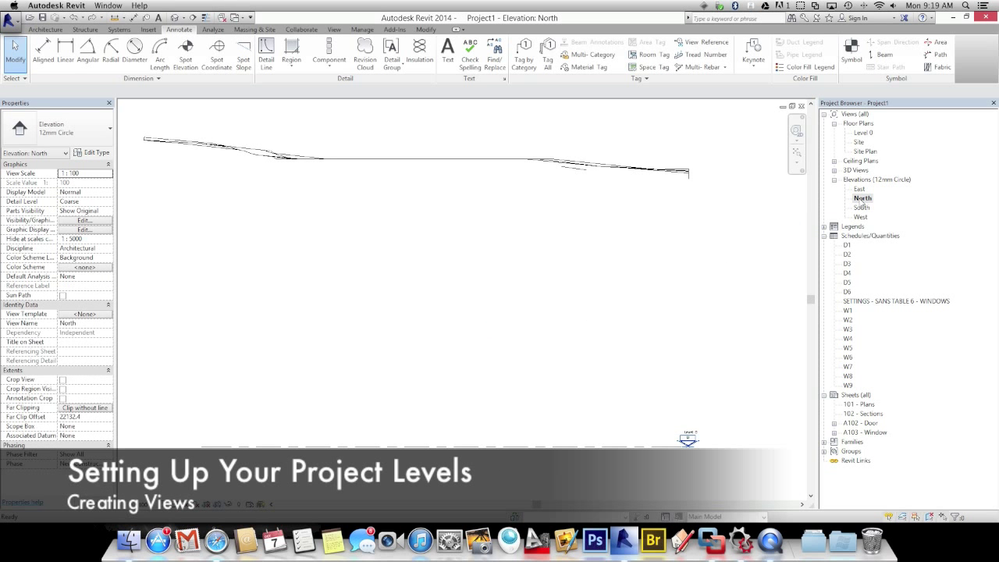
scroll(371, 384, down, 3)
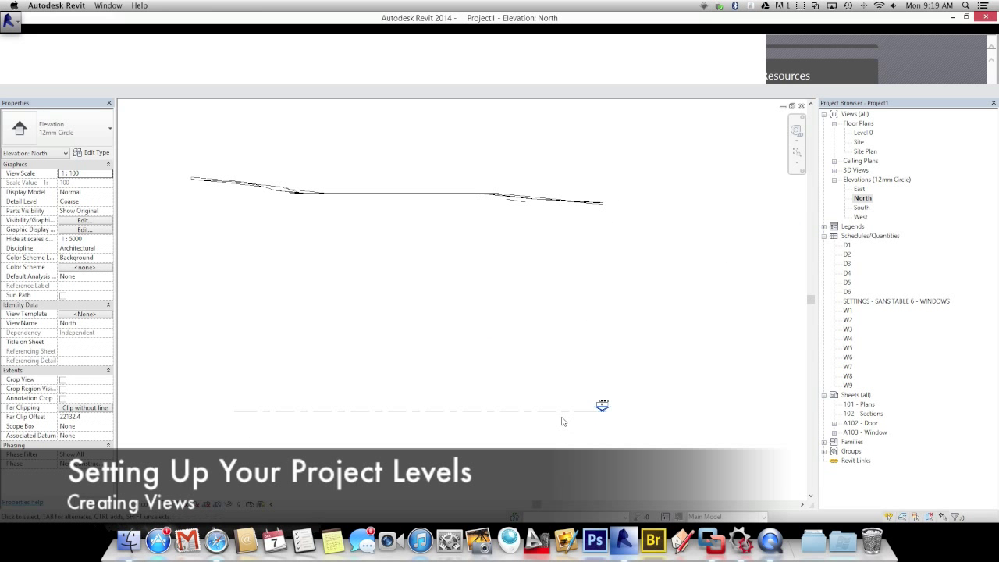
scroll(572, 422, up, 2)
scroll(572, 422, up, 1)
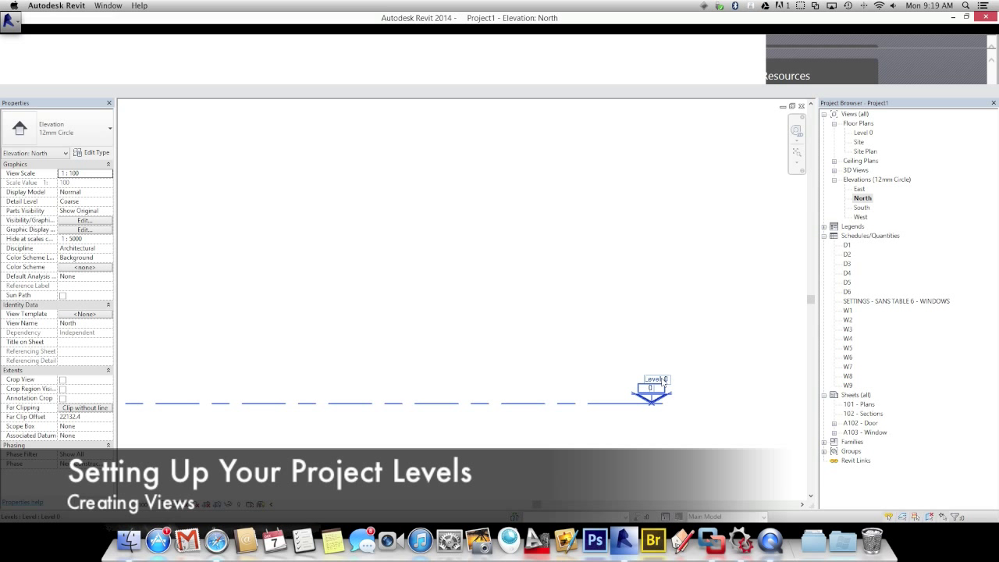
scroll(655, 388, up, 3)
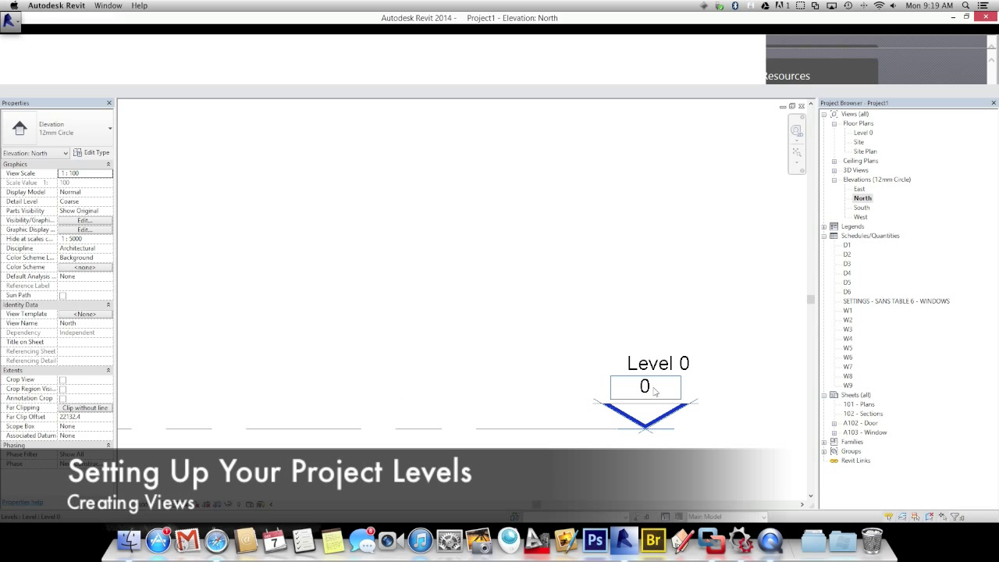
scroll(645, 386, down, 2)
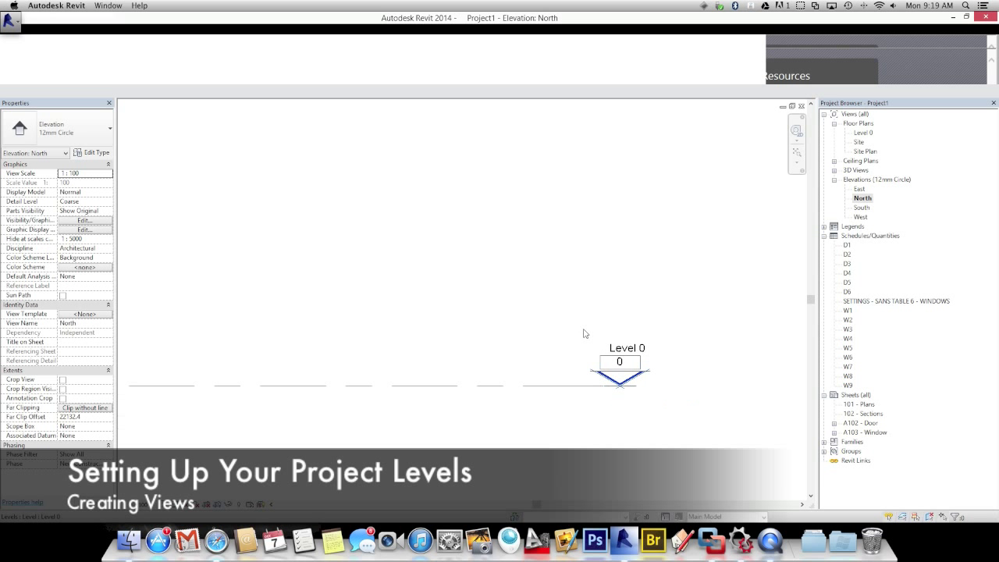
scroll(548, 354, down, 2)
middle_drag(549, 354, 566, 363)
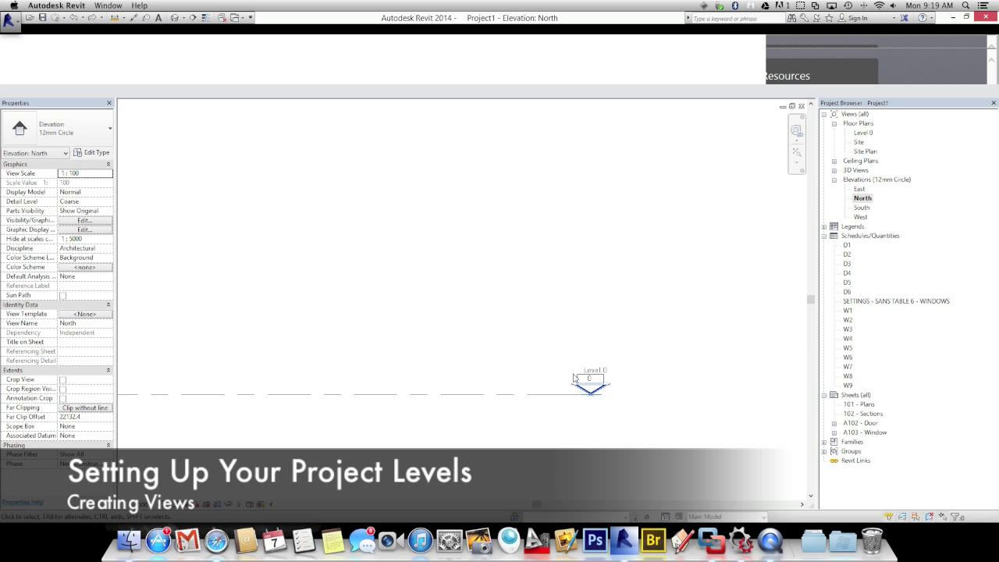
scroll(566, 362, up, 2)
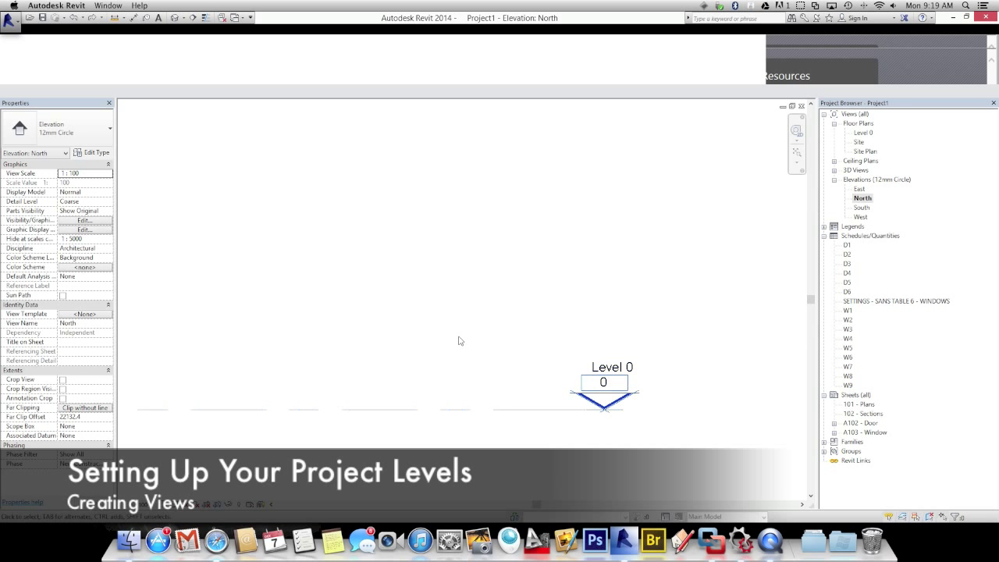
double_click(605, 383)
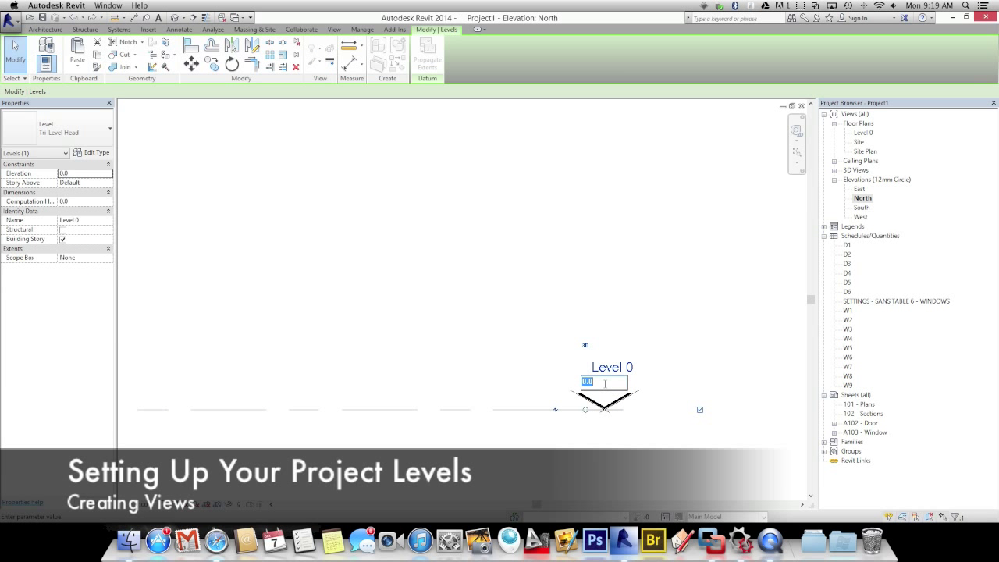
text(18)
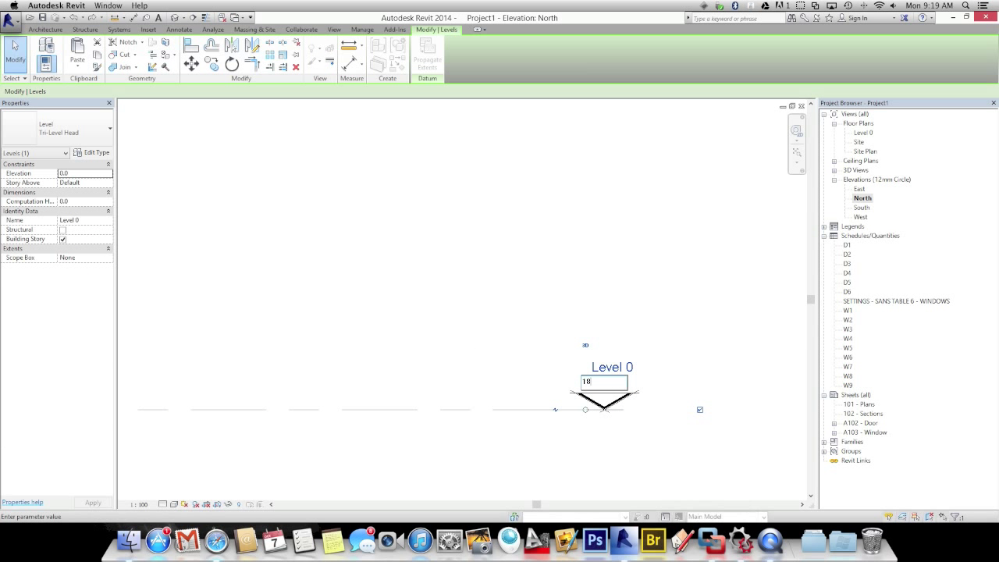
text(700)
key(Return)
Step: Rename Level 0 to 'Ground Floor Level' and rename its matching views too
scroll(475, 343, down, 6)
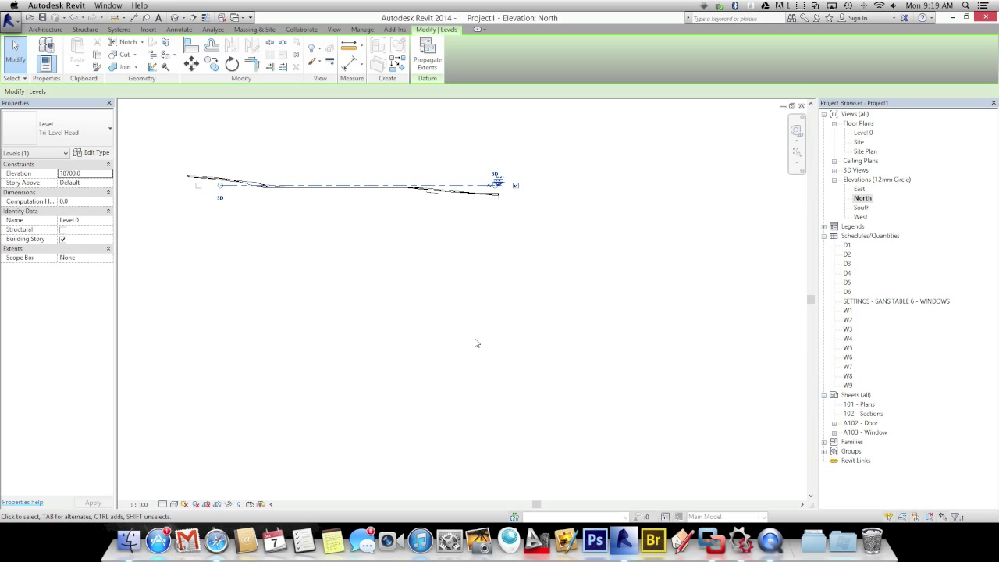
scroll(463, 310, up, 8)
scroll(456, 308, up, 3)
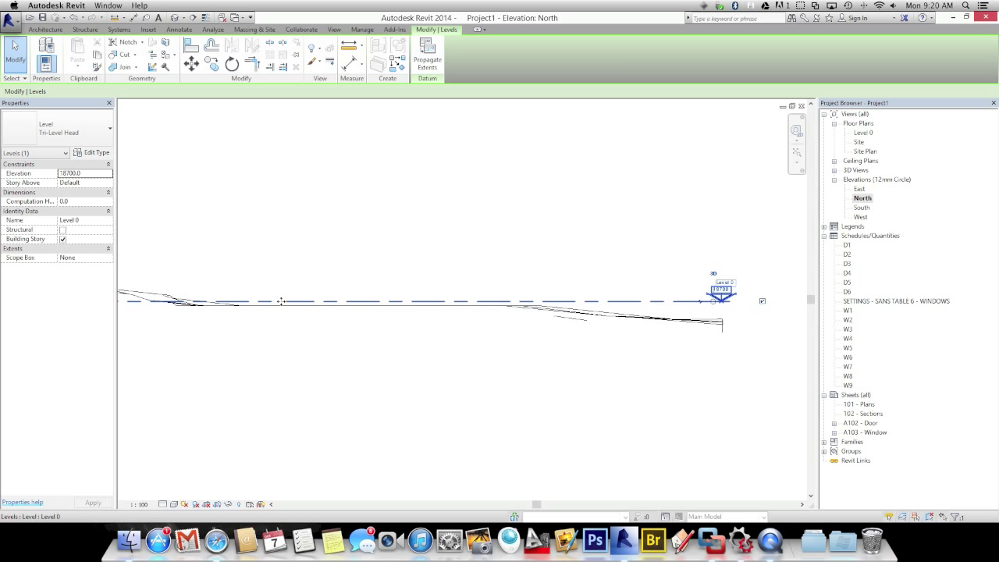
middle_drag(502, 364, 324, 390)
scroll(582, 295, up, 5)
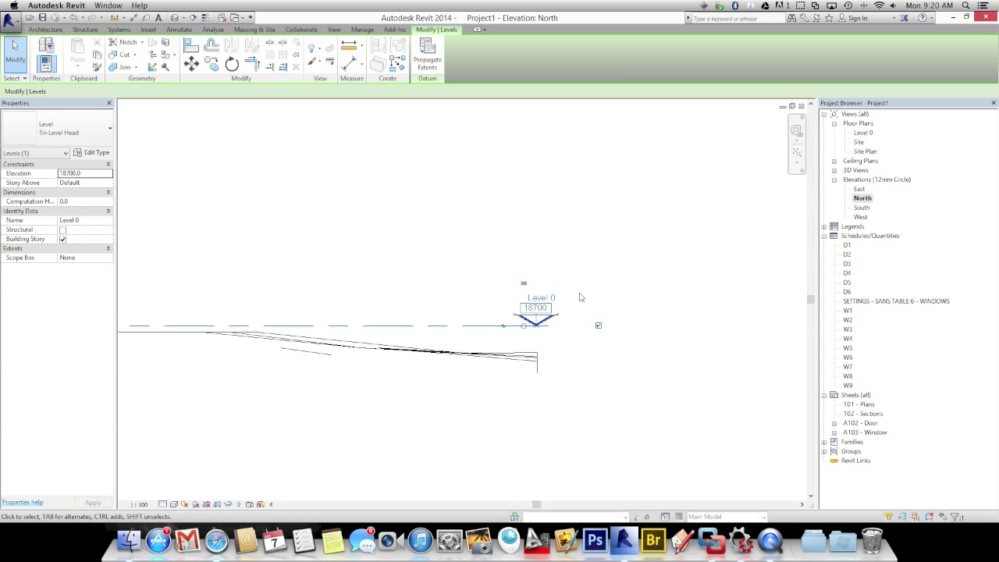
click(481, 314)
key(BackSpace)
text(Groun)
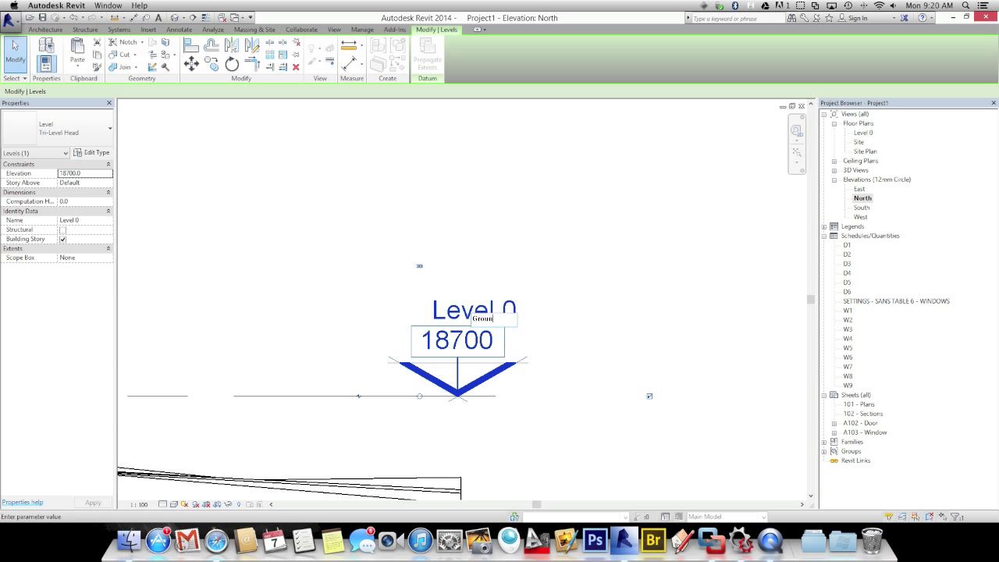
text(d Floor Level)
key(Return)
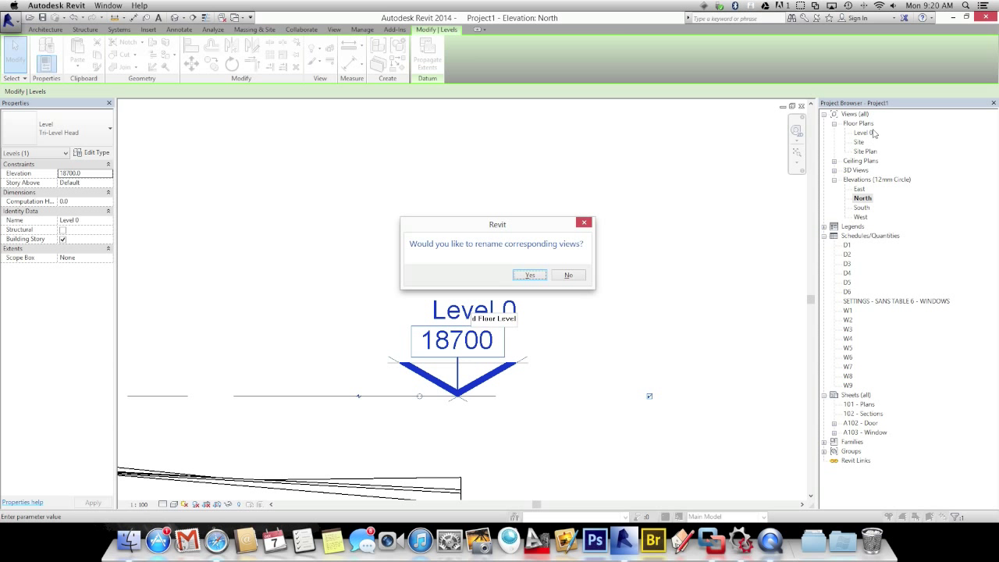
click(530, 276)
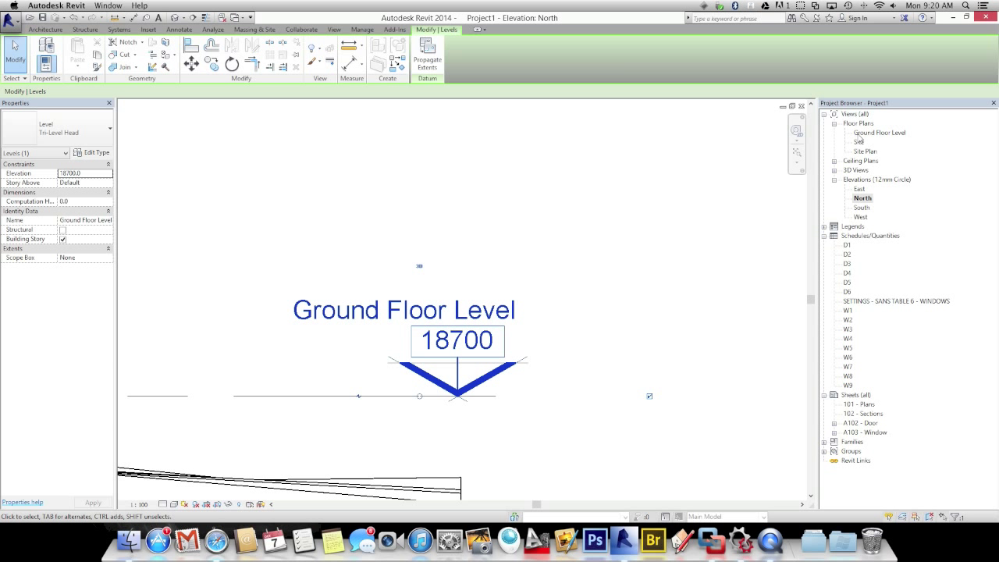
right_click(862, 134)
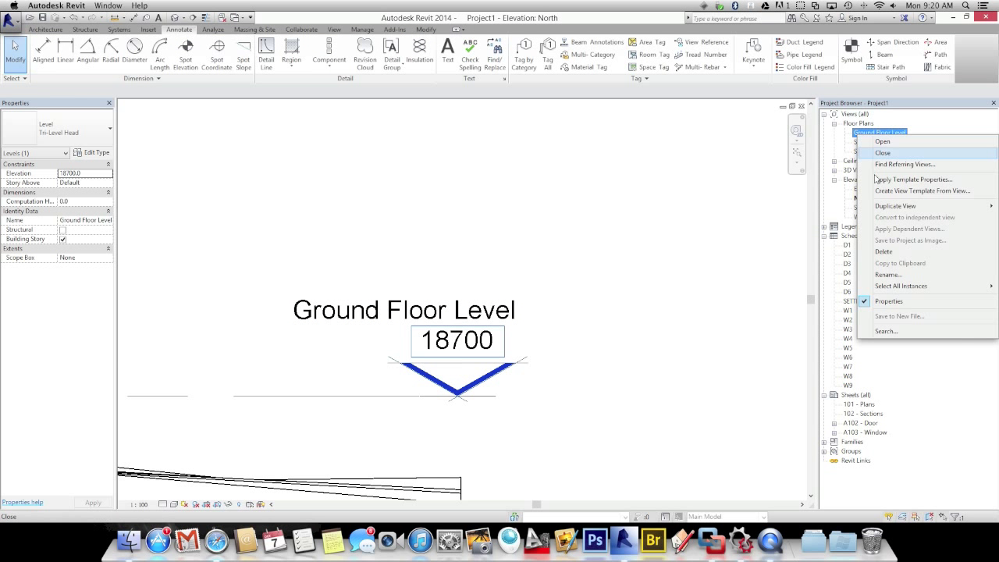
mouse_move(895, 206)
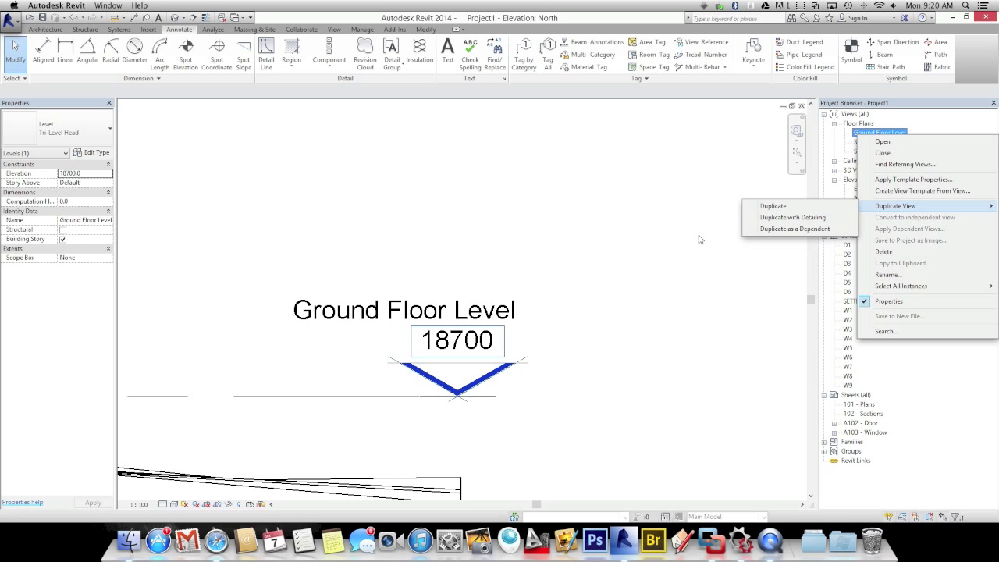
click(669, 230)
scroll(664, 241, down, 2)
click(608, 328)
scroll(546, 336, down, 2)
scroll(468, 370, down, 1)
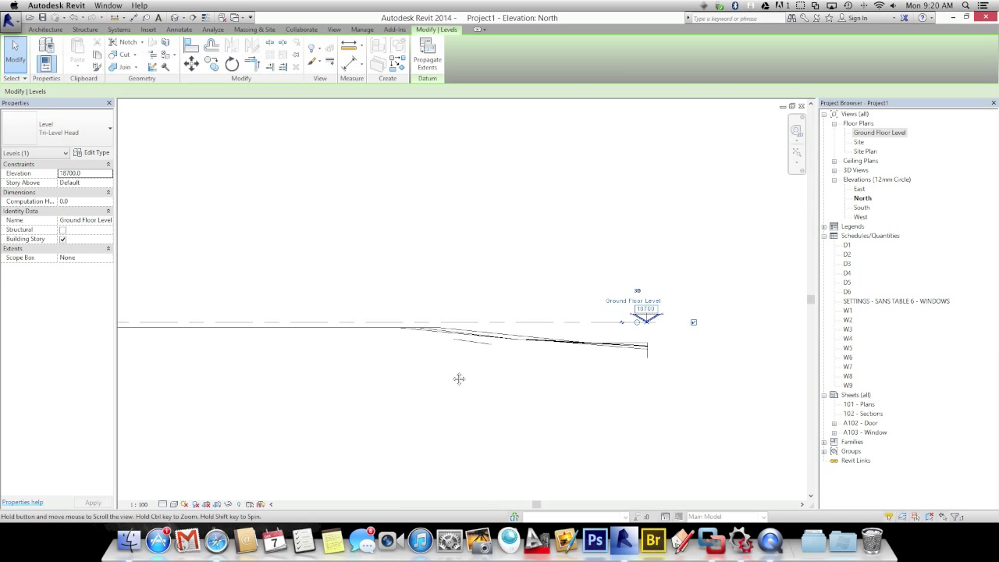
scroll(459, 378, left, 3)
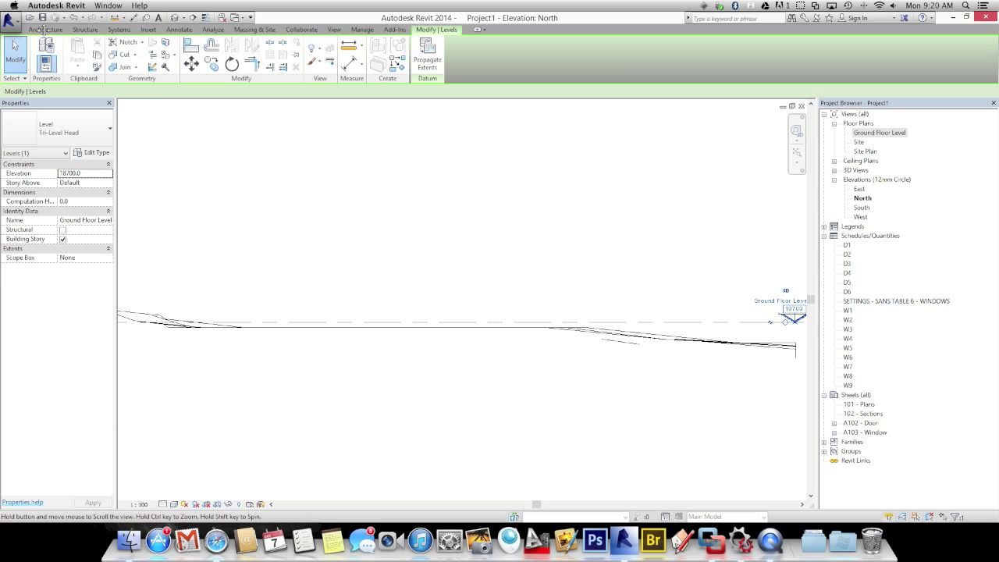
click(232, 232)
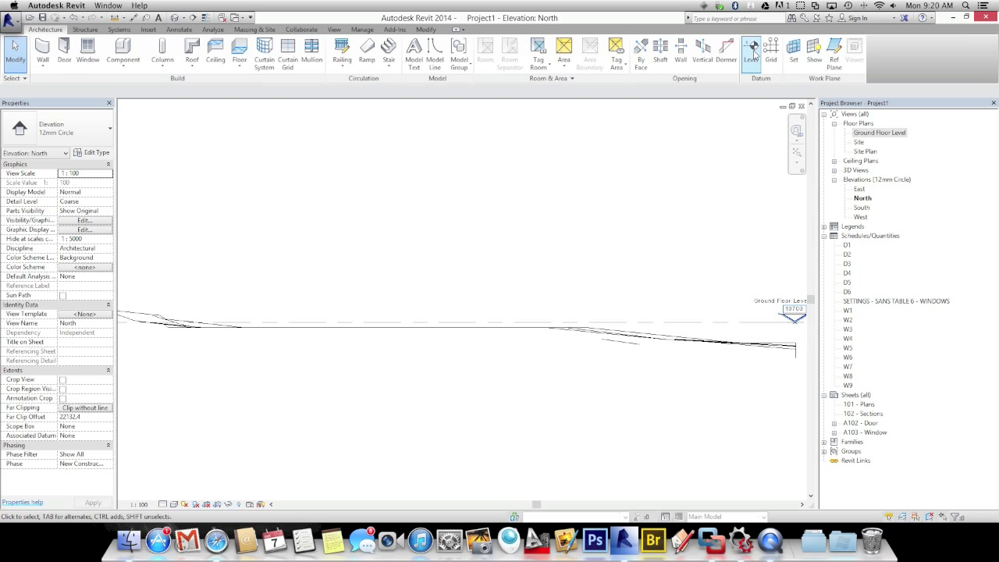
Step: Draw two new level lines, one above and one below Ground Floor Level
click(752, 52)
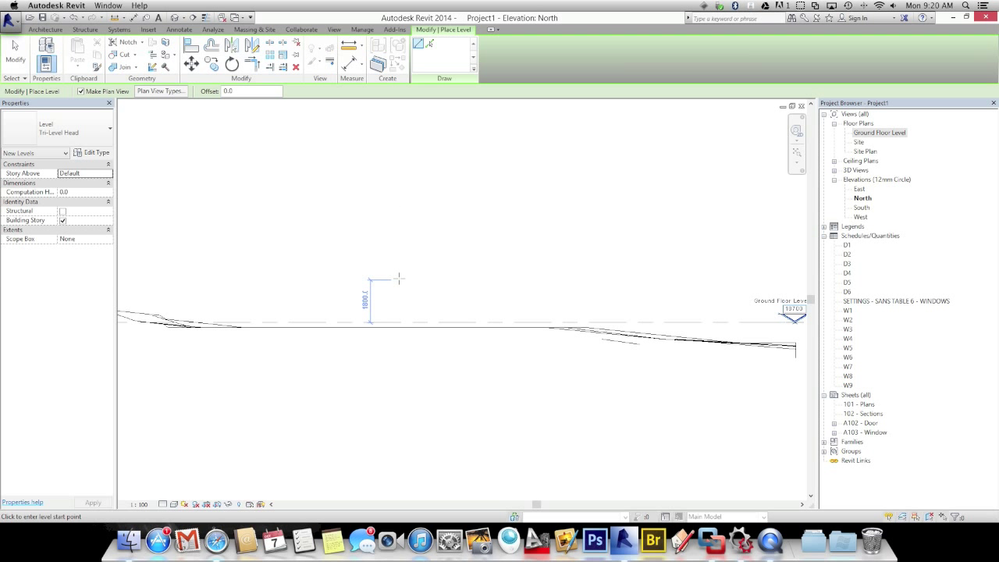
scroll(399, 279, down, 2)
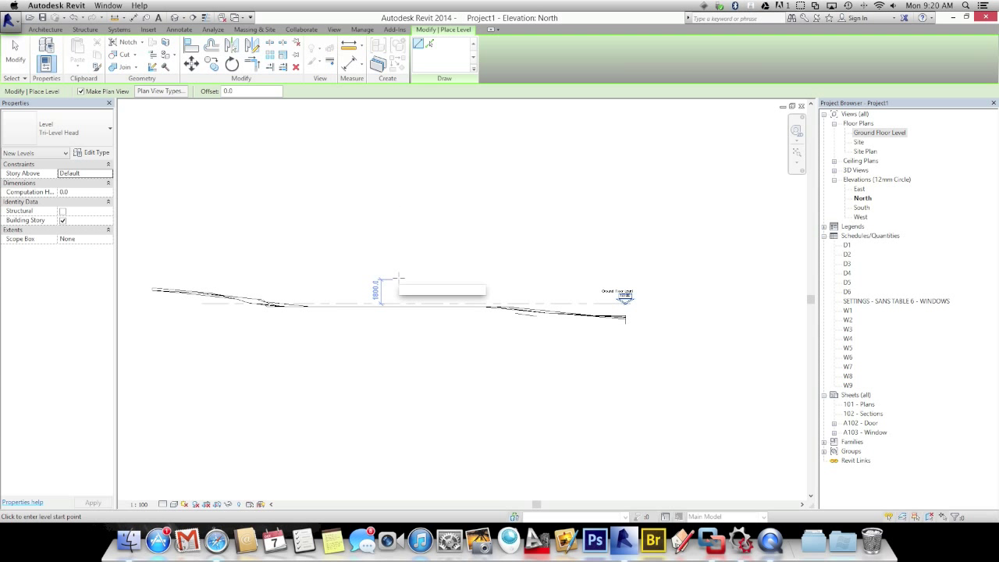
click(203, 245)
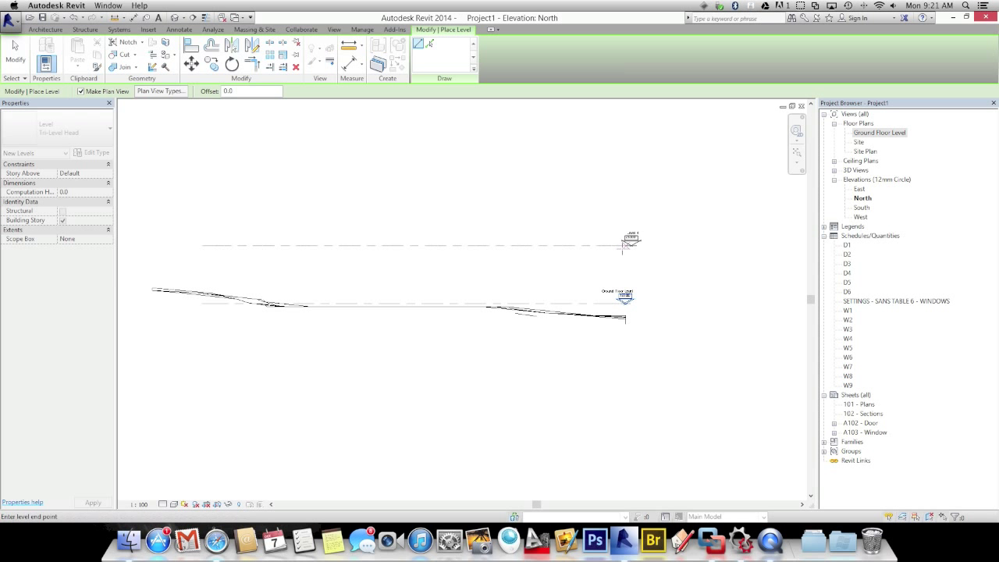
click(621, 244)
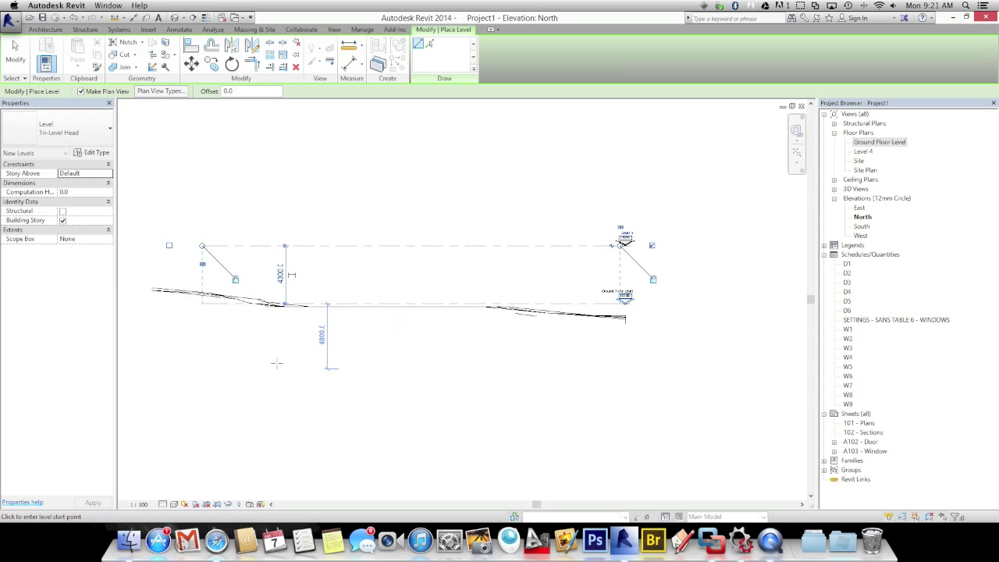
click(202, 326)
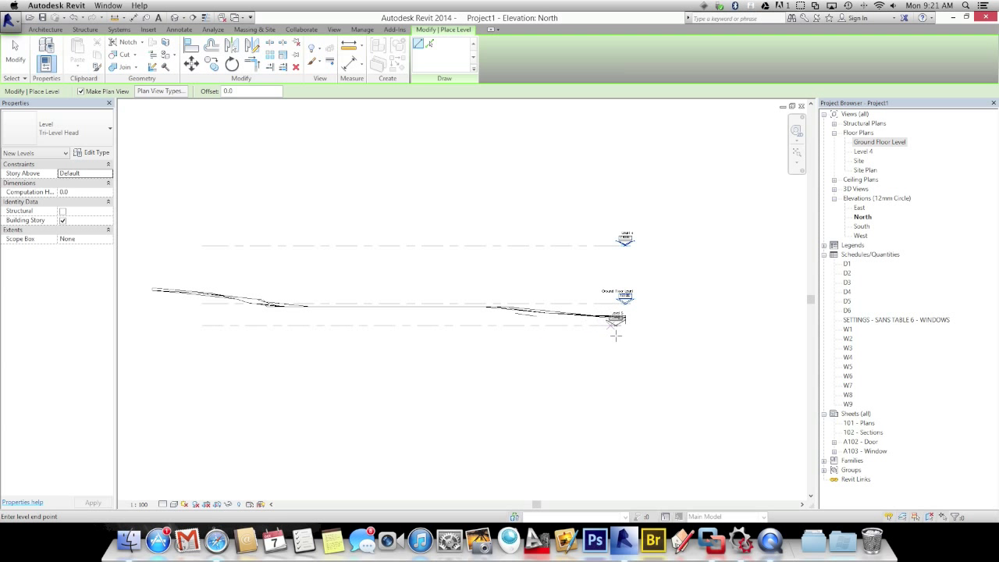
click(620, 325)
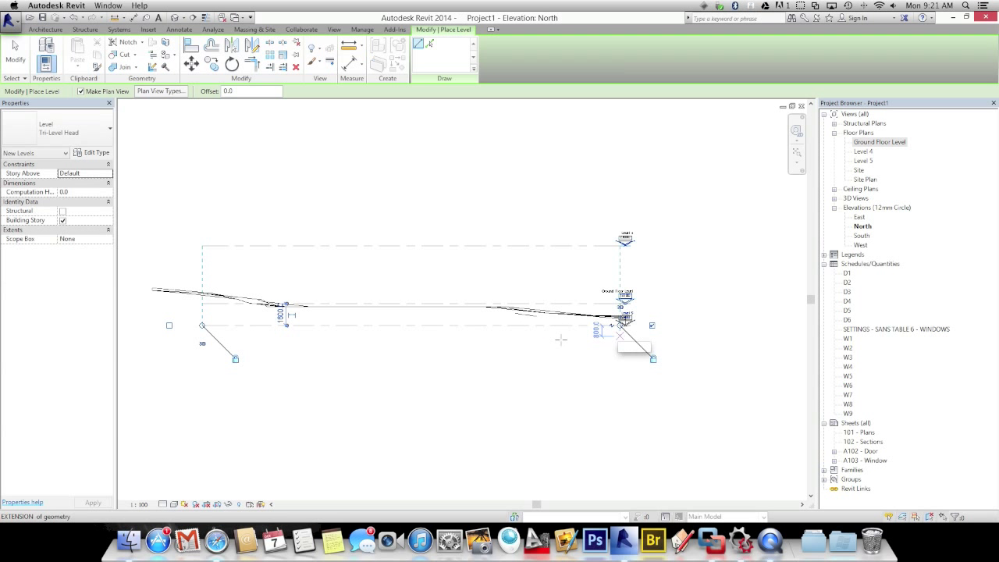
key(Escape)
key(Escape)
Step: Set Level 4's distance to 2975 and Level 5's distance to 850
click(542, 246)
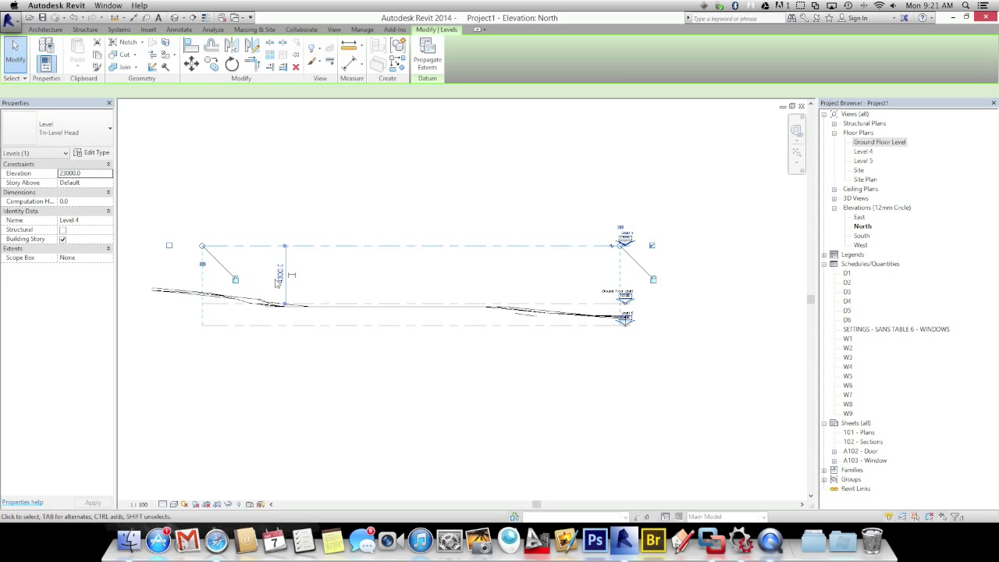
click(280, 274)
text(2)
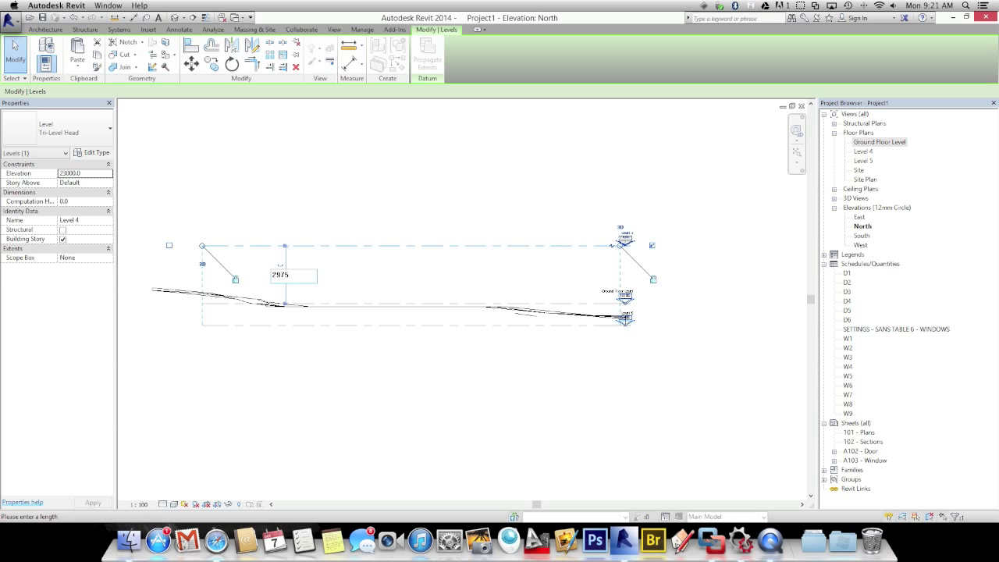
text(975)
key(Return)
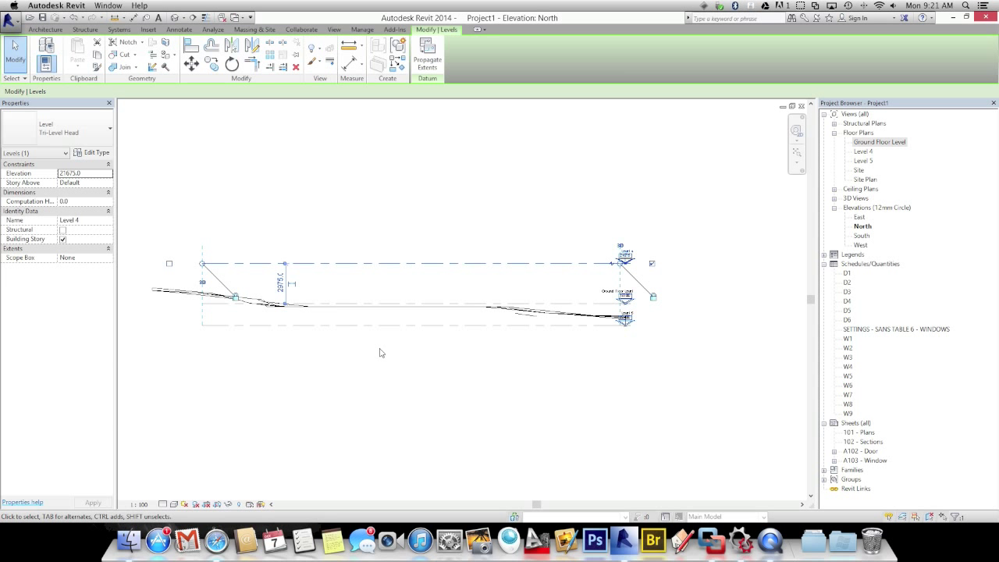
click(376, 325)
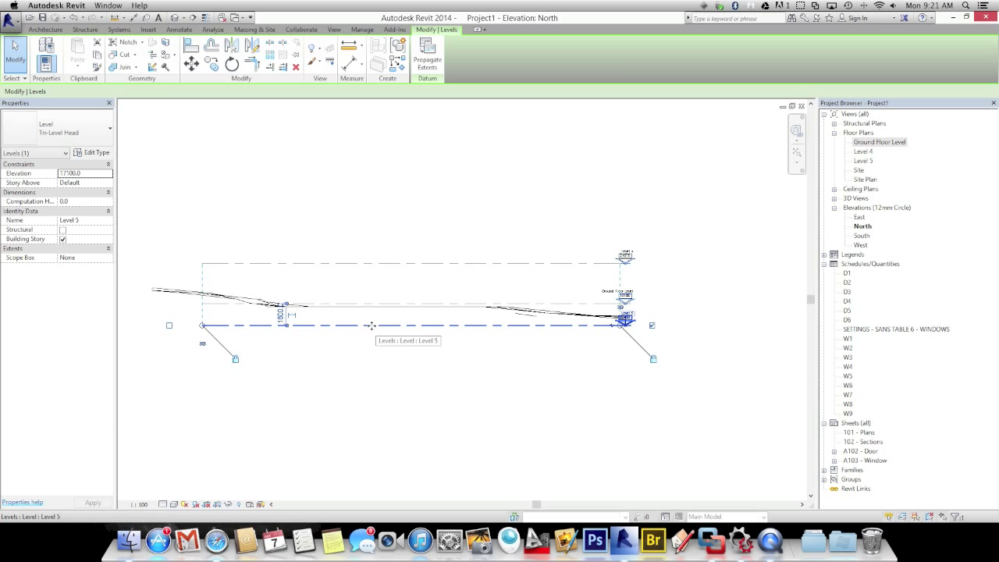
click(281, 315)
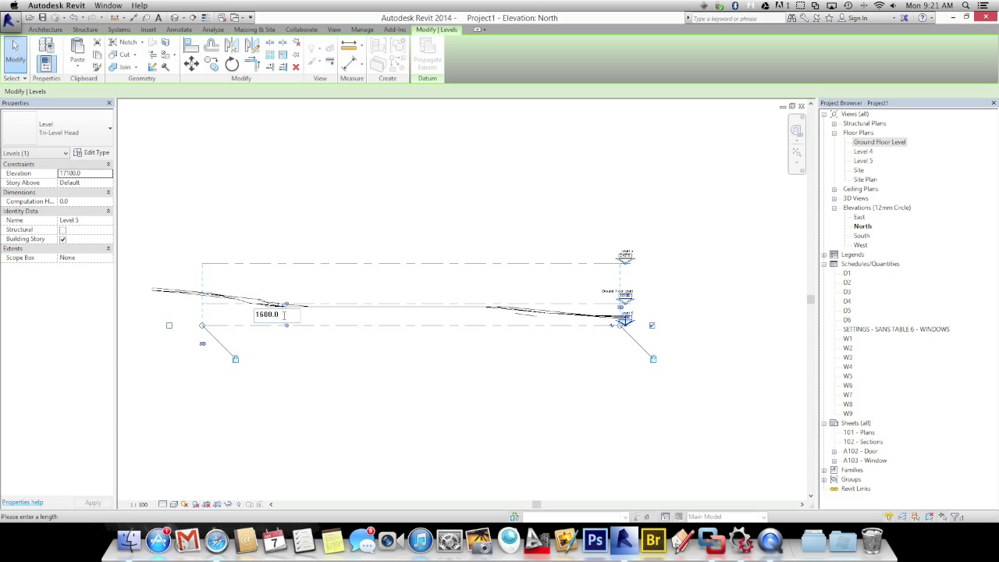
drag(283, 315, 242, 315)
text(850)
key(Return)
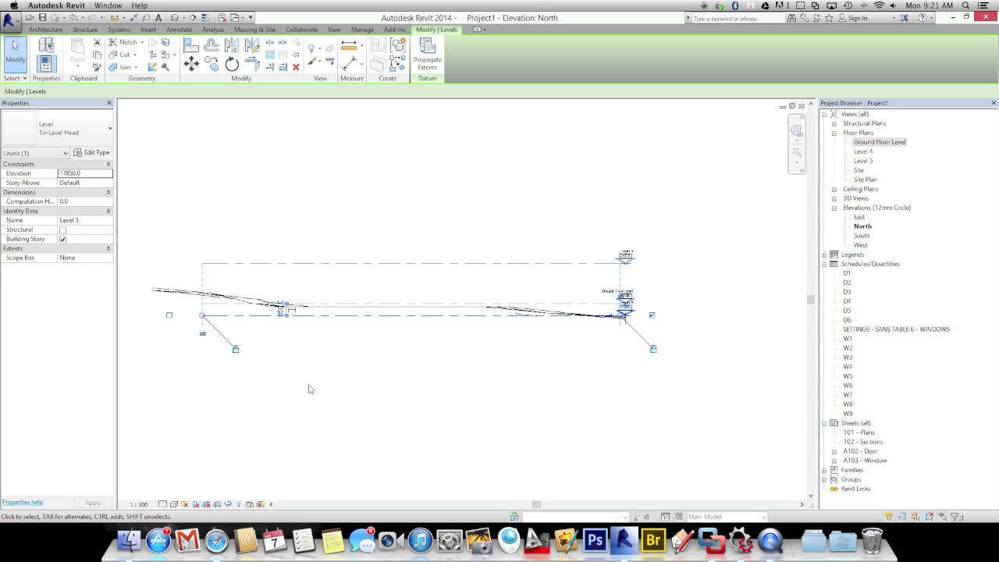
click(308, 388)
scroll(621, 267, up, 5)
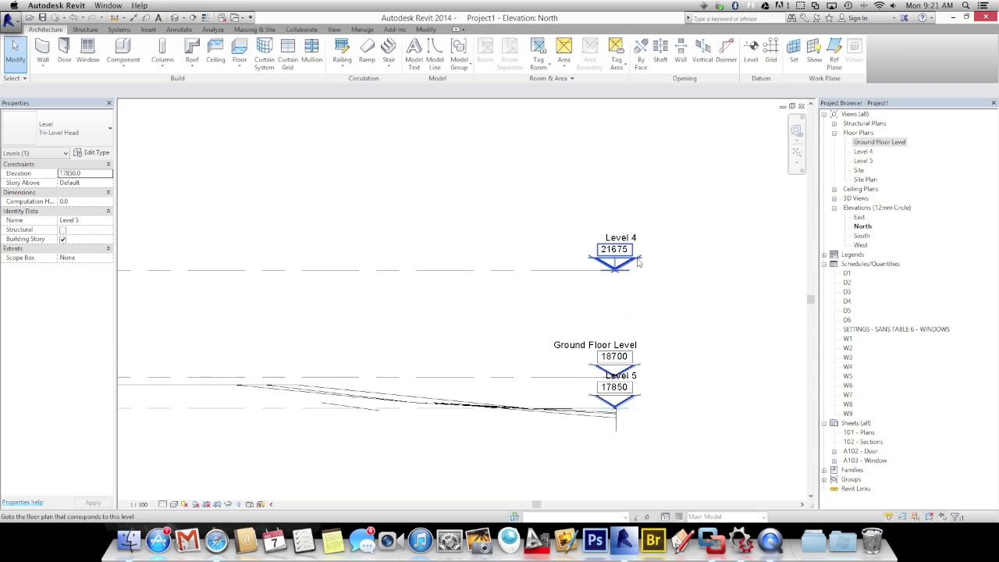
Step: Rename Level 4 to 'Wall Plate', including its corresponding views
click(637, 225)
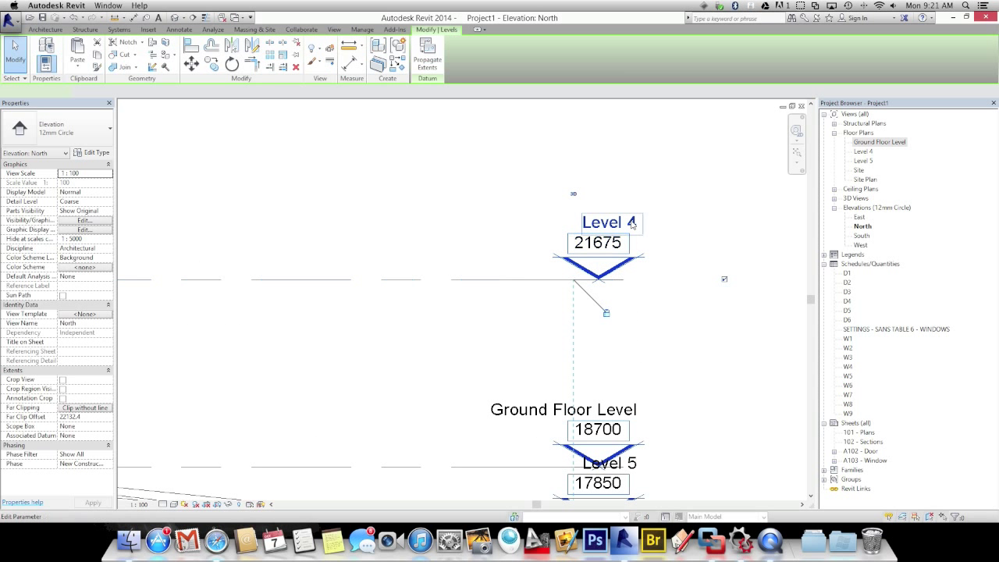
click(633, 225)
text(Wall Plate)
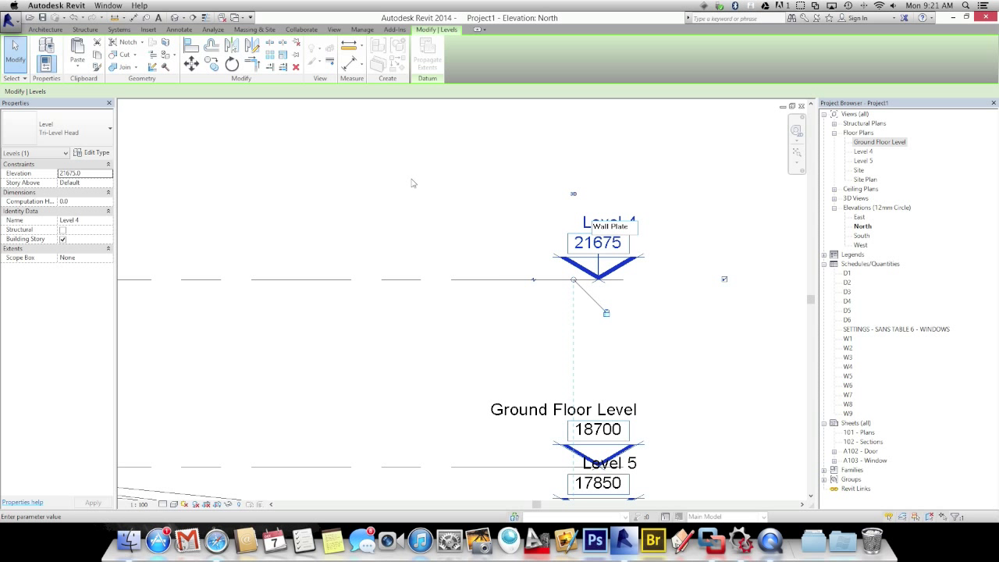
key(Return)
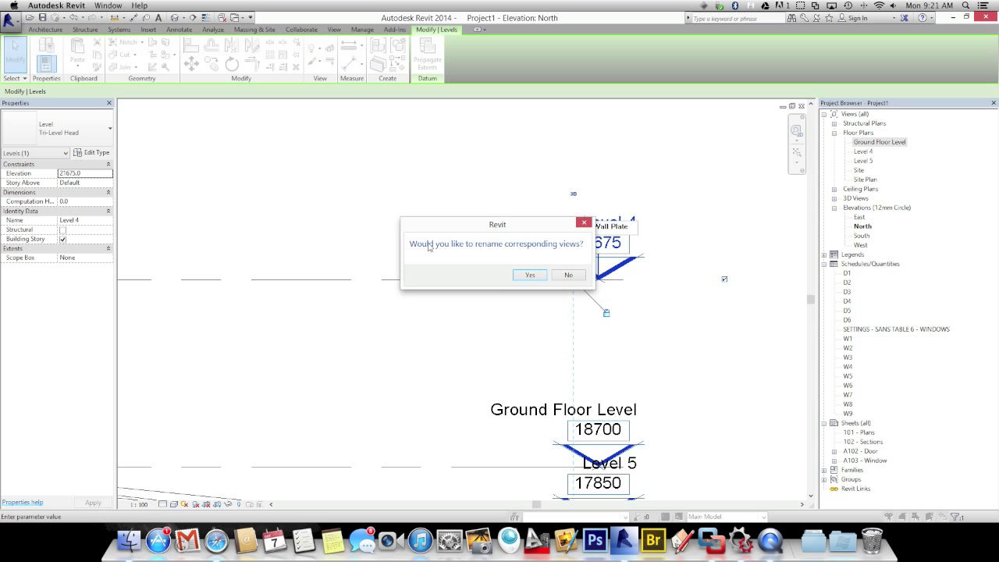
click(528, 276)
Step: Move the Level 5 level head lower in the North elevation
middle_drag(417, 352, 640, 367)
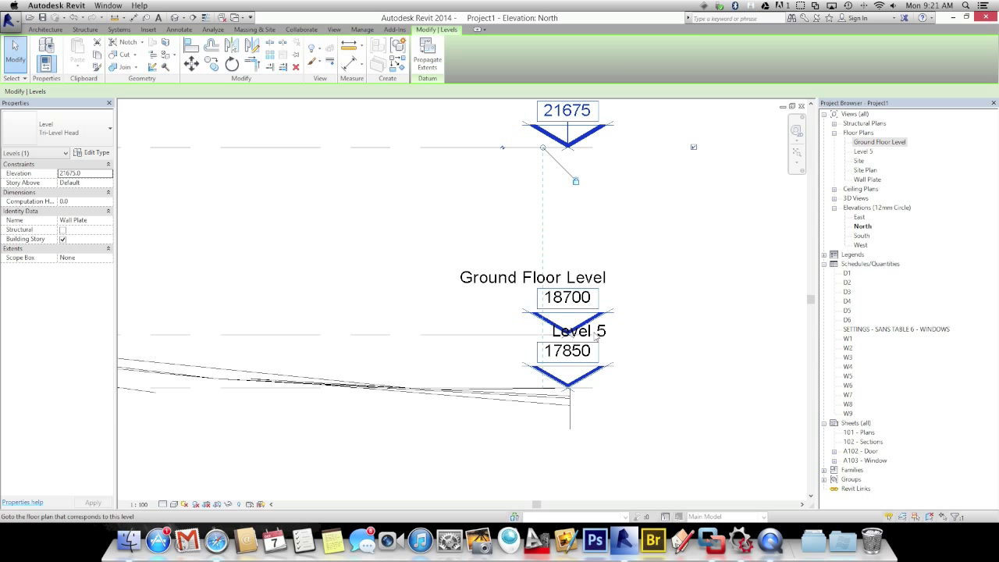
click(599, 334)
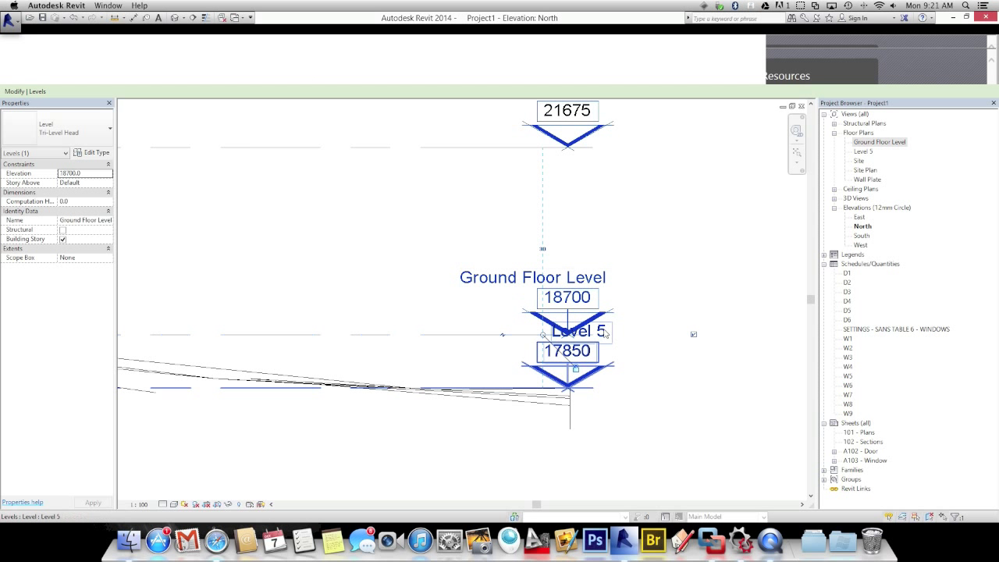
click(602, 337)
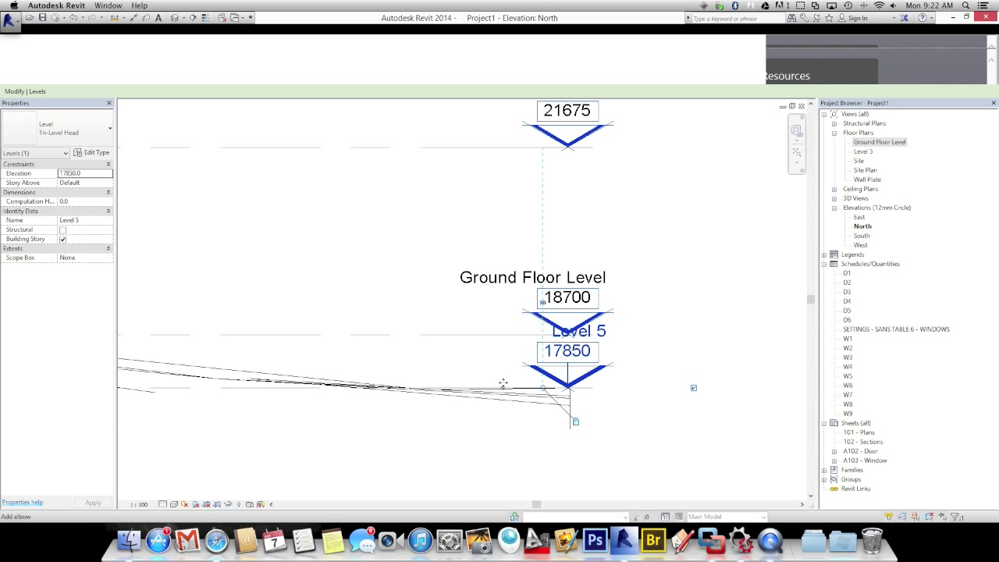
click(474, 365)
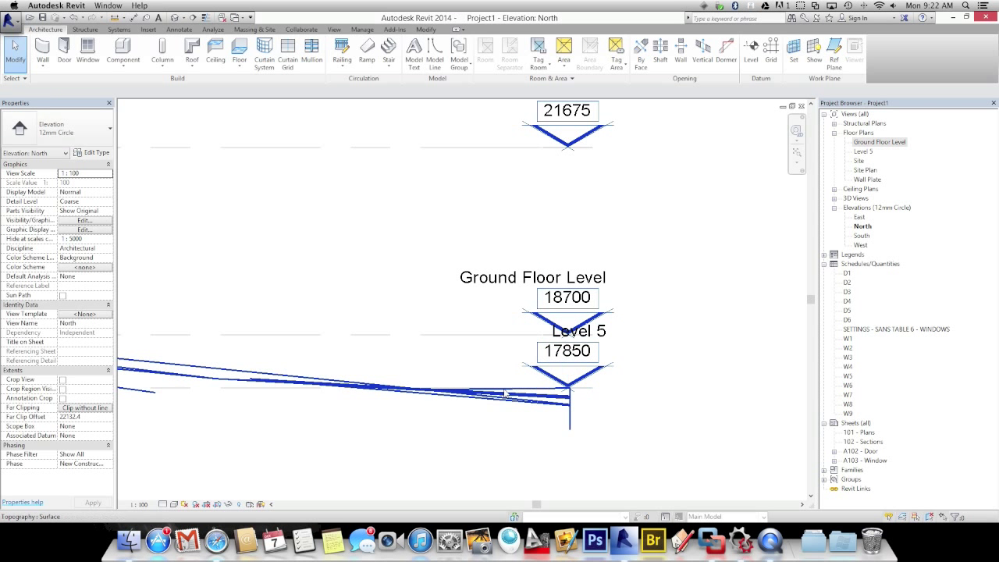
click(177, 395)
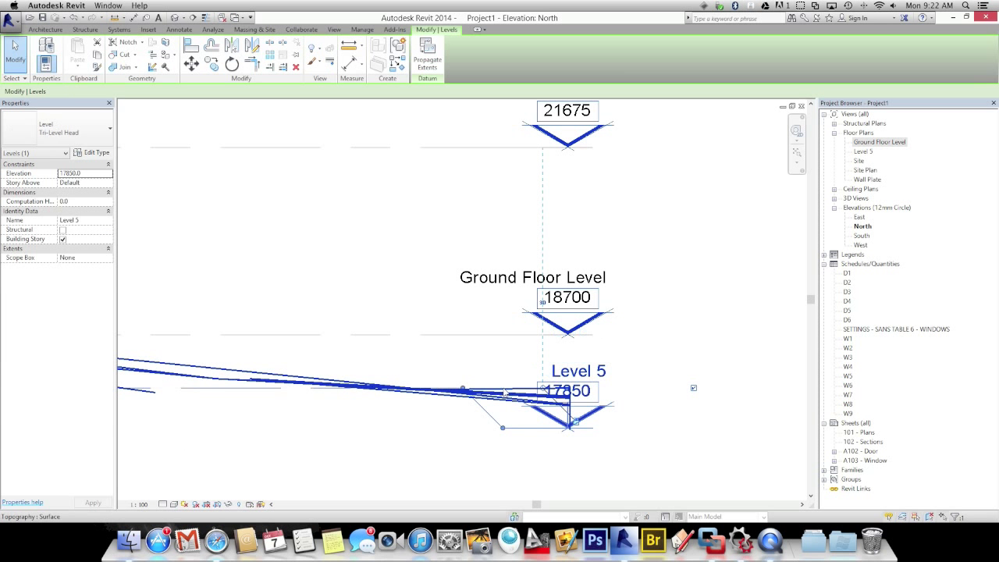
drag(502, 427, 511, 490)
Step: Rename Level 5 to 'TO Foundation' and rename its matching views too
click(600, 433)
key(BackSpace)
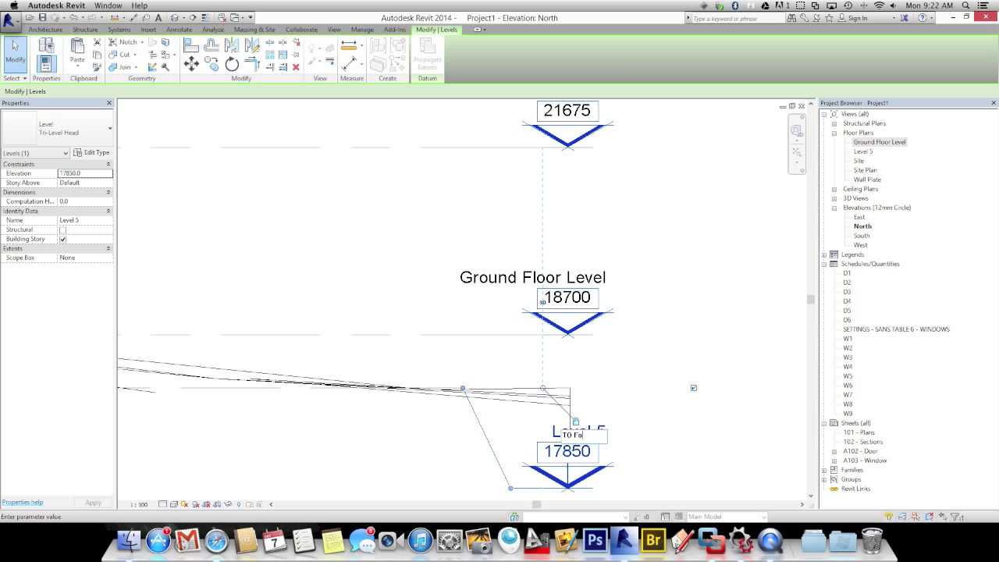
text(TO Foundation)
key(Return)
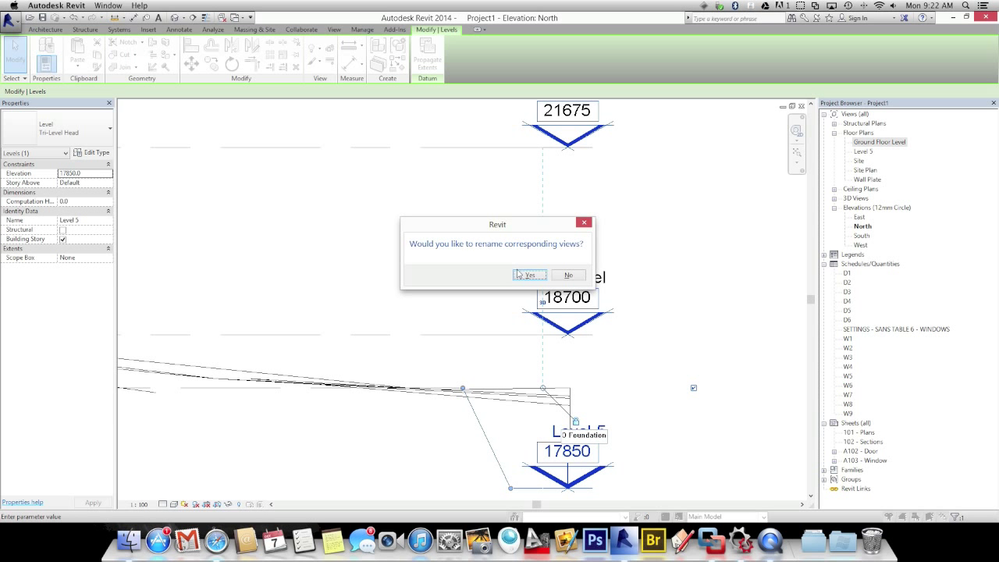
click(512, 277)
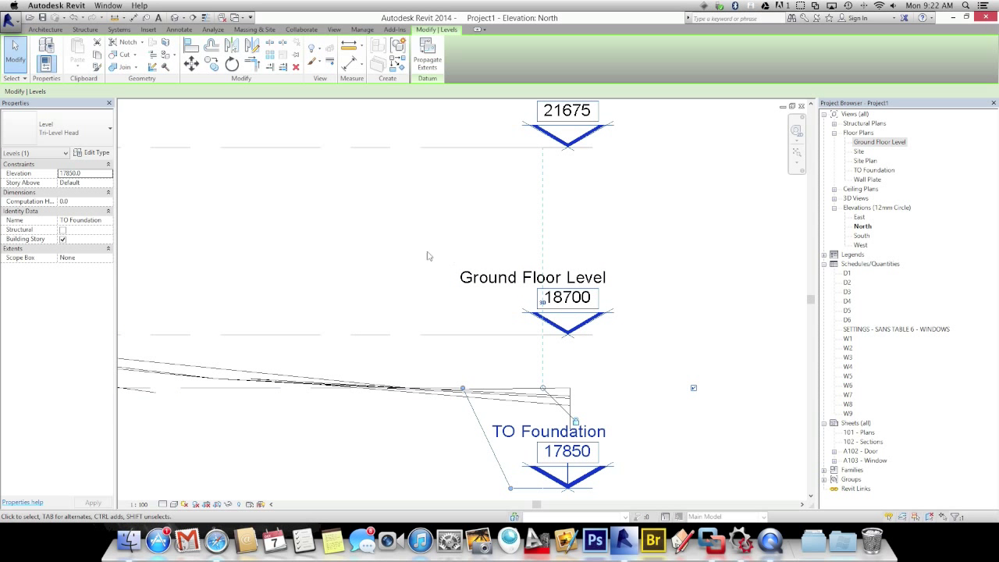
click(395, 249)
scroll(374, 284, down, 3)
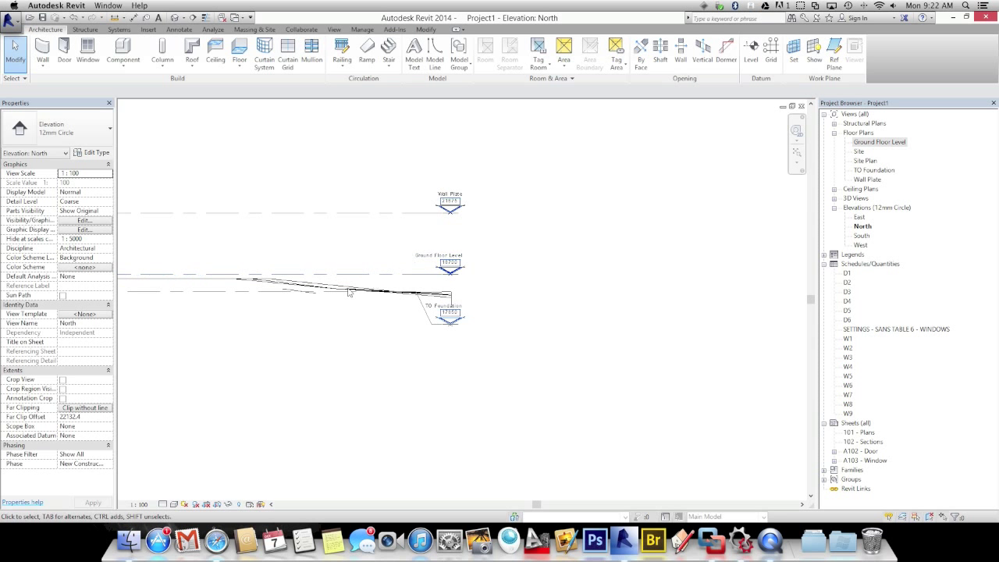
middle_drag(349, 292, 528, 267)
scroll(575, 339, down, 2)
Step: Pan the North elevation view up and to the right
scroll(375, 377, down, 1)
middle_drag(376, 376, 404, 349)
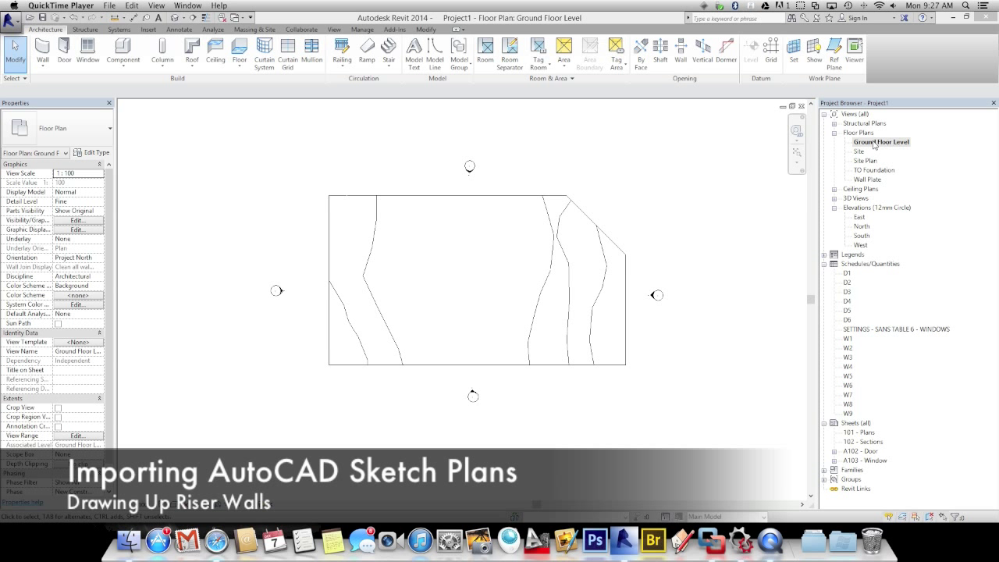
Step: Link the Demo Plans AutoCAD drawing with off-axis line correction and Custom factor units
click(148, 29)
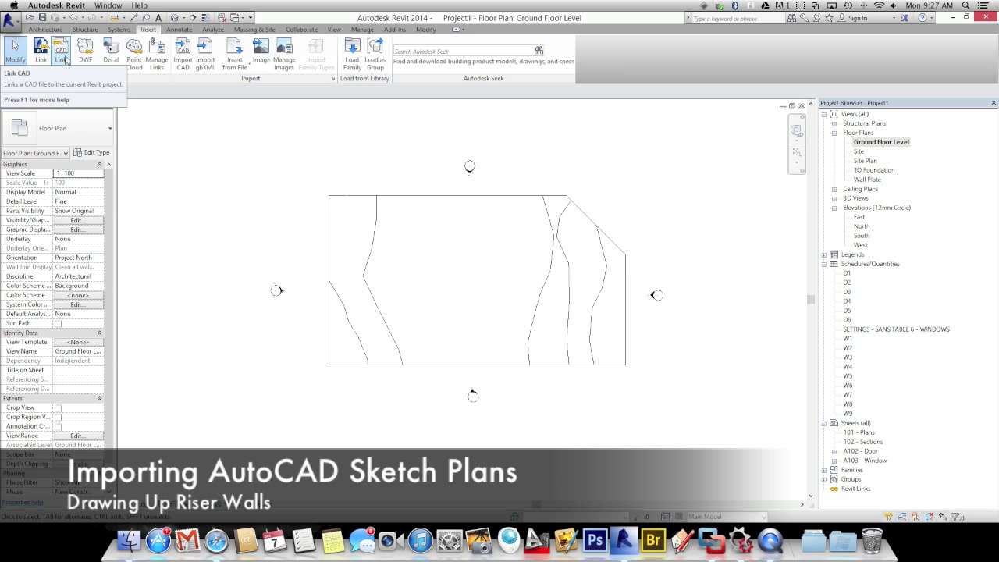
click(66, 60)
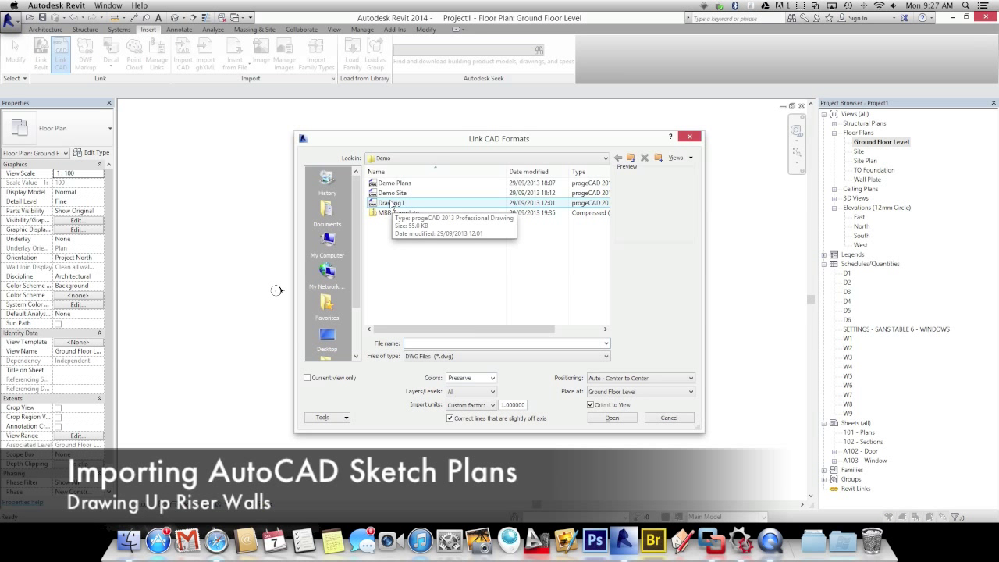
click(392, 183)
click(449, 418)
click(493, 404)
click(472, 461)
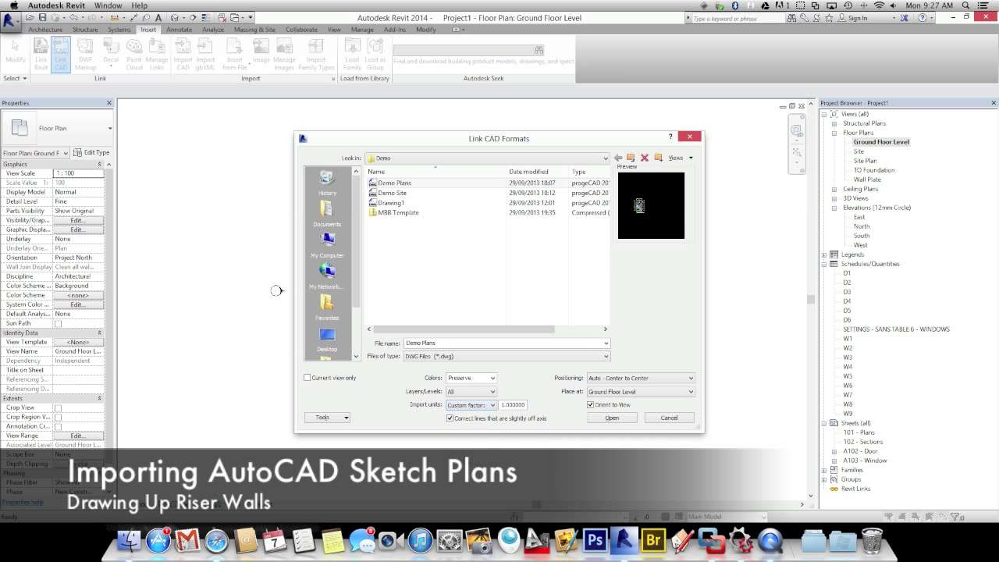
click(597, 421)
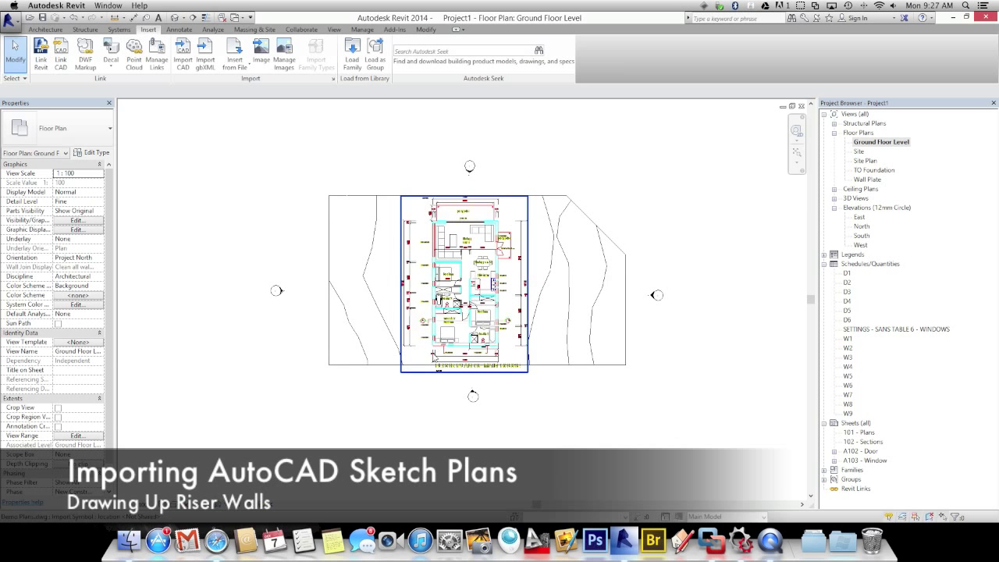
Step: Switch to the Site Plan view
scroll(453, 336, up, 5)
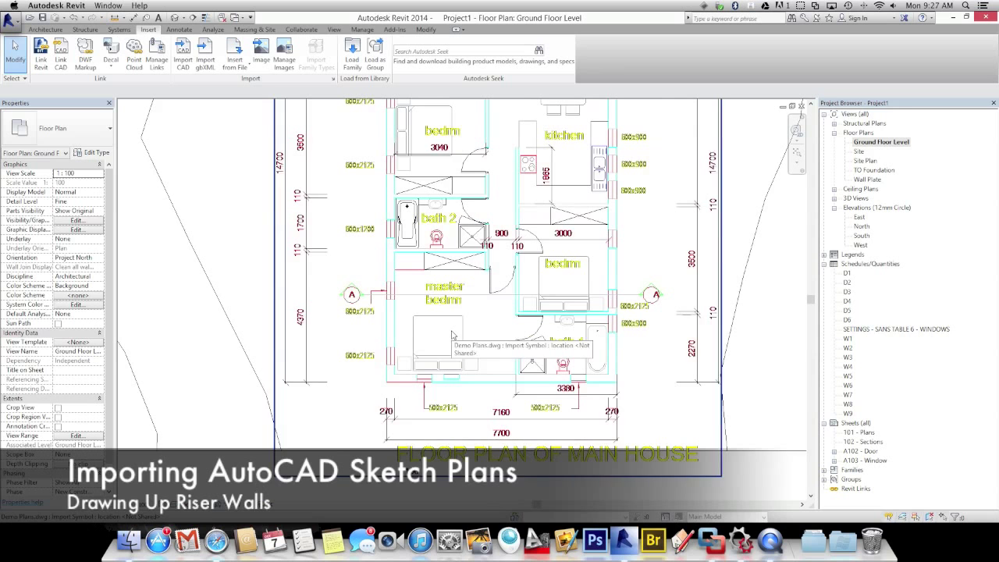
scroll(453, 336, down, 5)
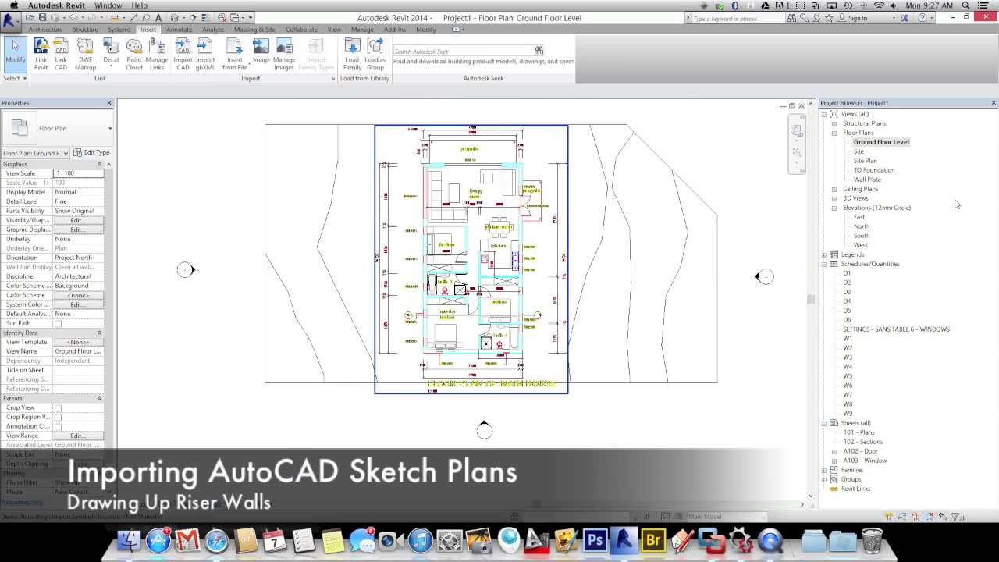
double_click(865, 161)
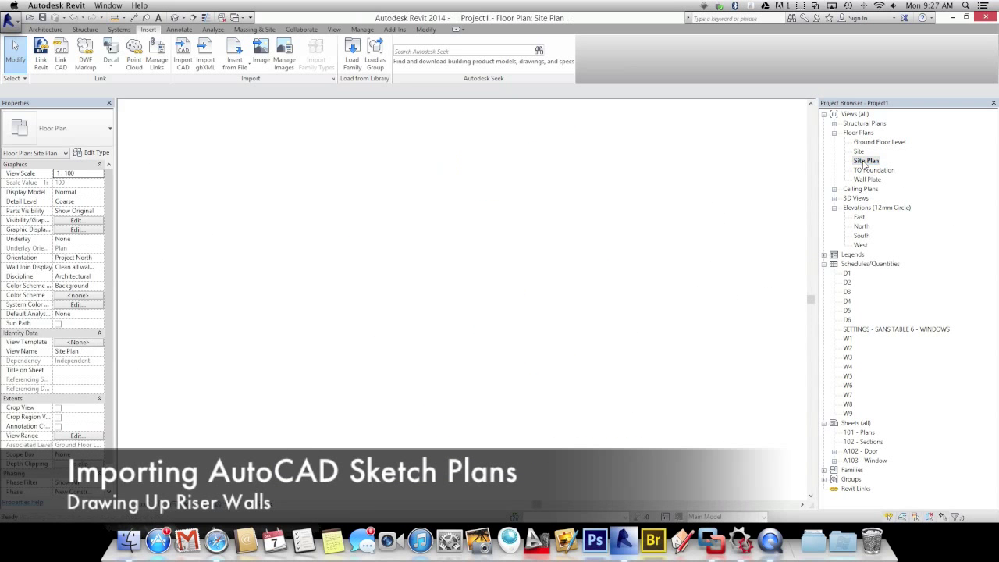
Step: Drag the linked Demo Plans drawing down and left on the Site Plan
scroll(436, 402, up, 5)
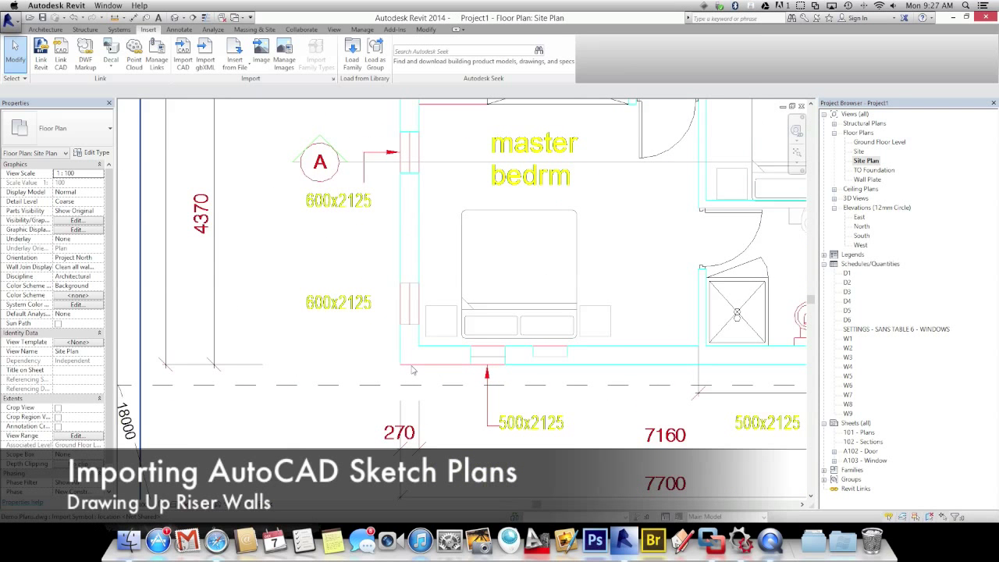
click(413, 365)
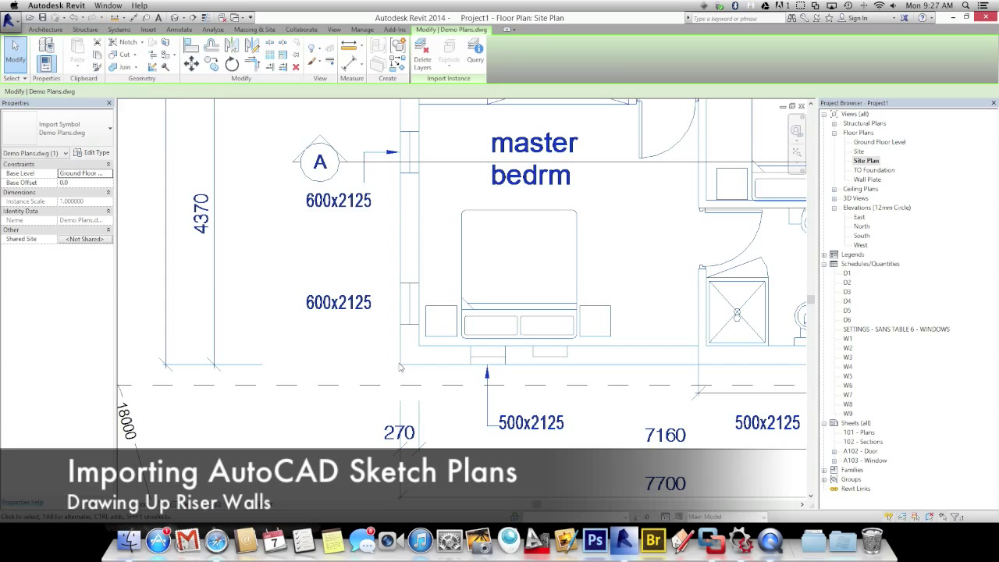
click(370, 368)
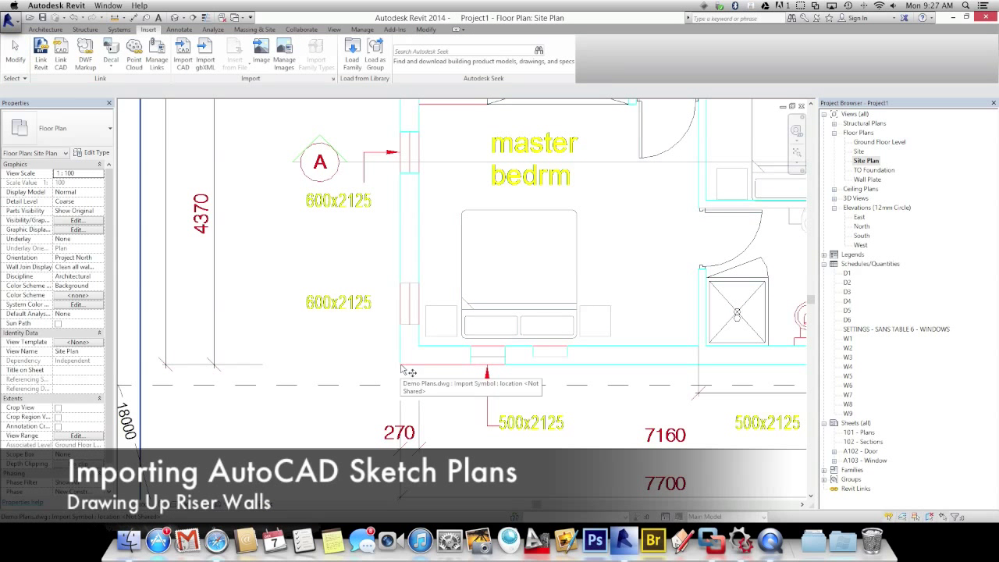
click(411, 374)
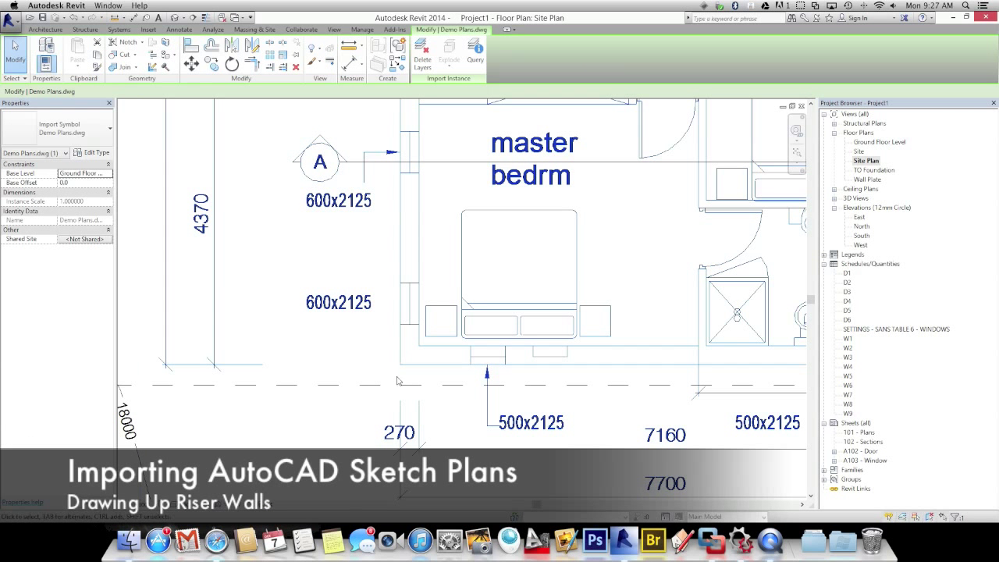
drag(396, 373, 365, 412)
scroll(365, 411, down, 3)
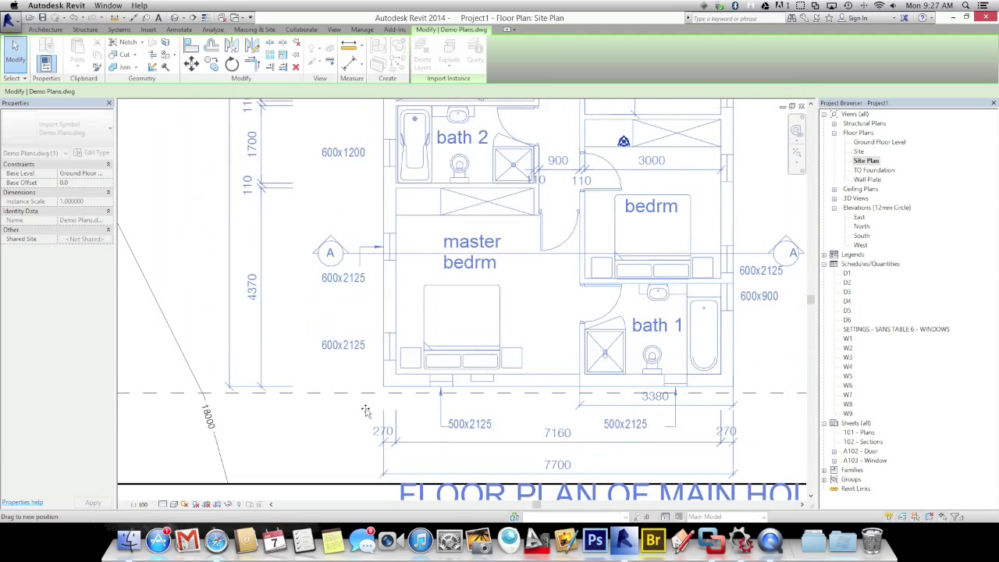
scroll(367, 410, up, 5)
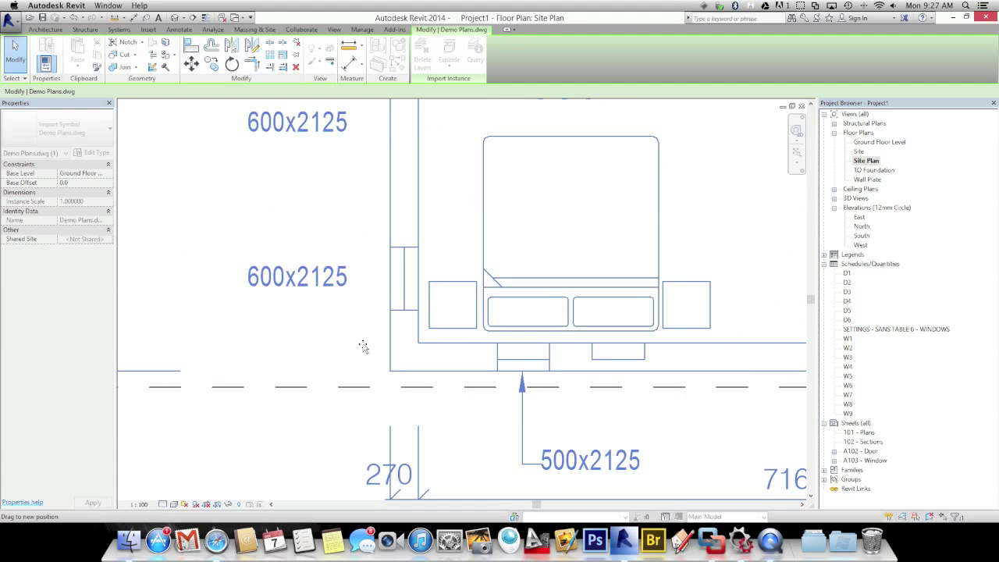
key(Escape)
scroll(383, 351, down, 2)
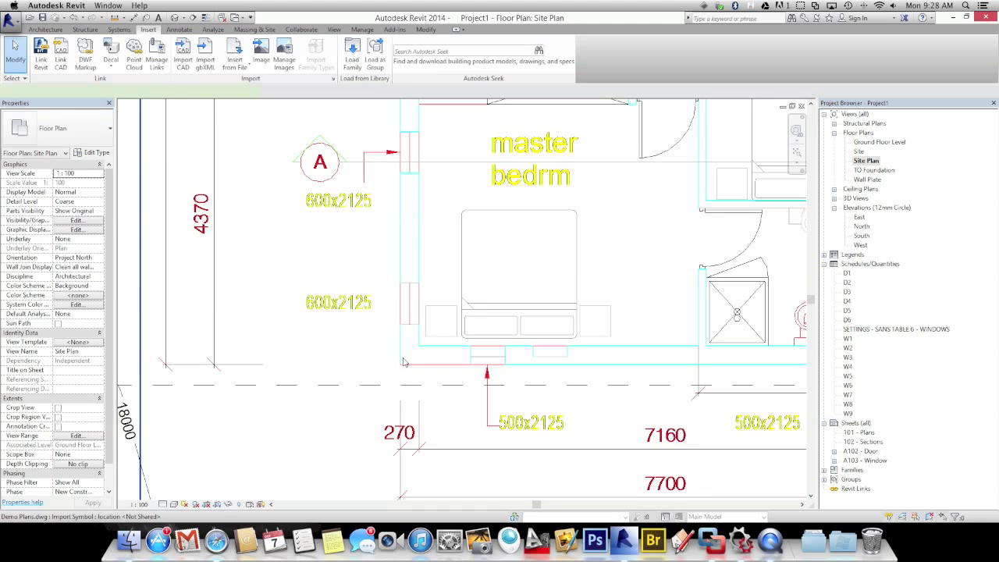
Step: Nudge the linked drawing further into place within the lot, then zoom to fit
click(403, 362)
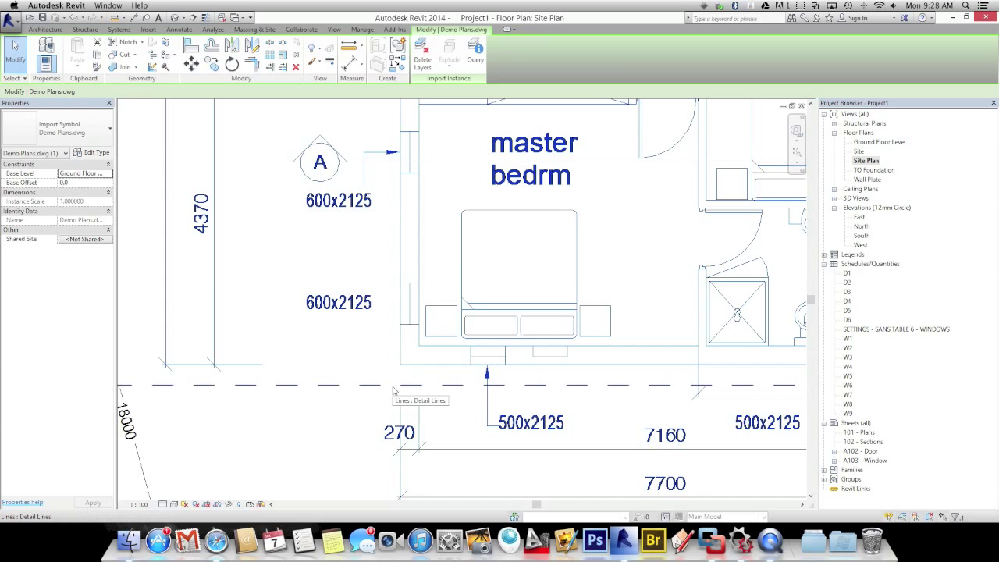
drag(405, 367, 399, 390)
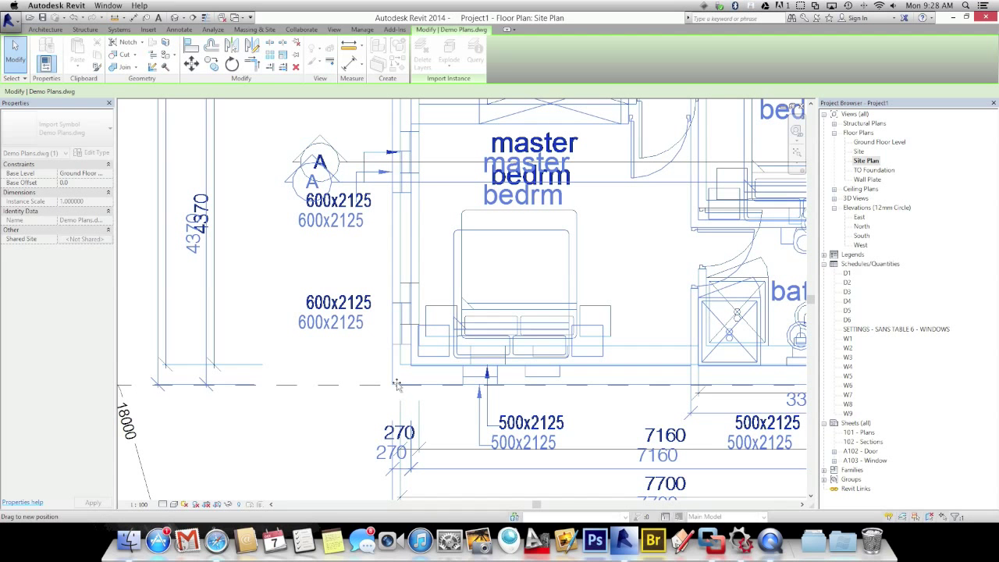
scroll(344, 365, down, 5)
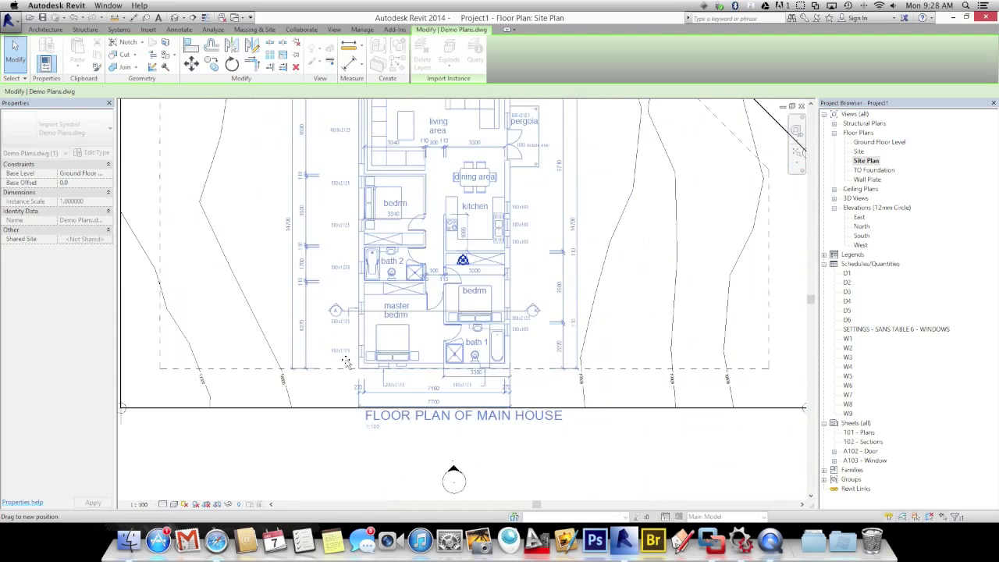
scroll(335, 388, up, 6)
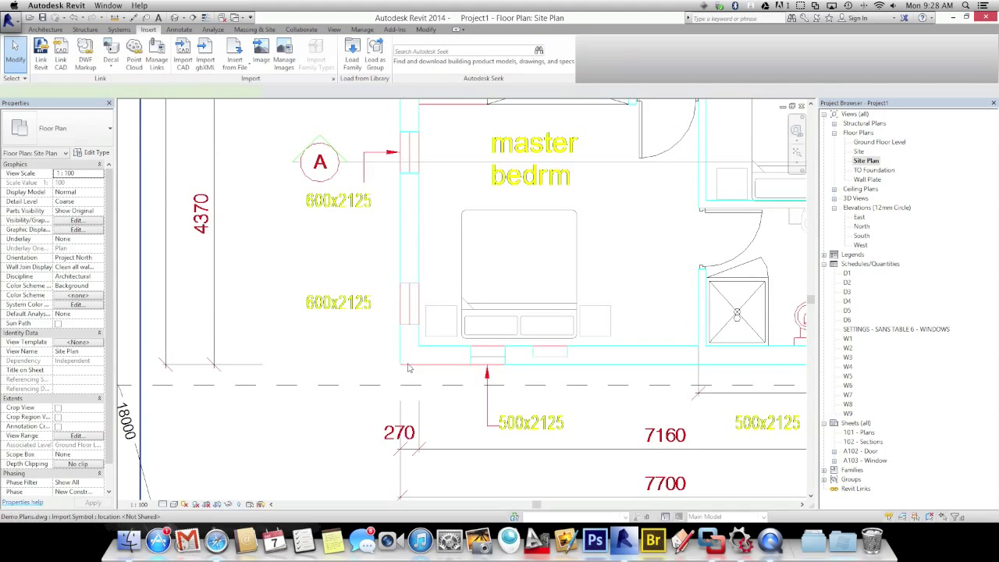
click(339, 380)
mouse_move(366, 350)
mouse_down()
mouse_move(363, 281)
mouse_move(368, 349)
mouse_up()
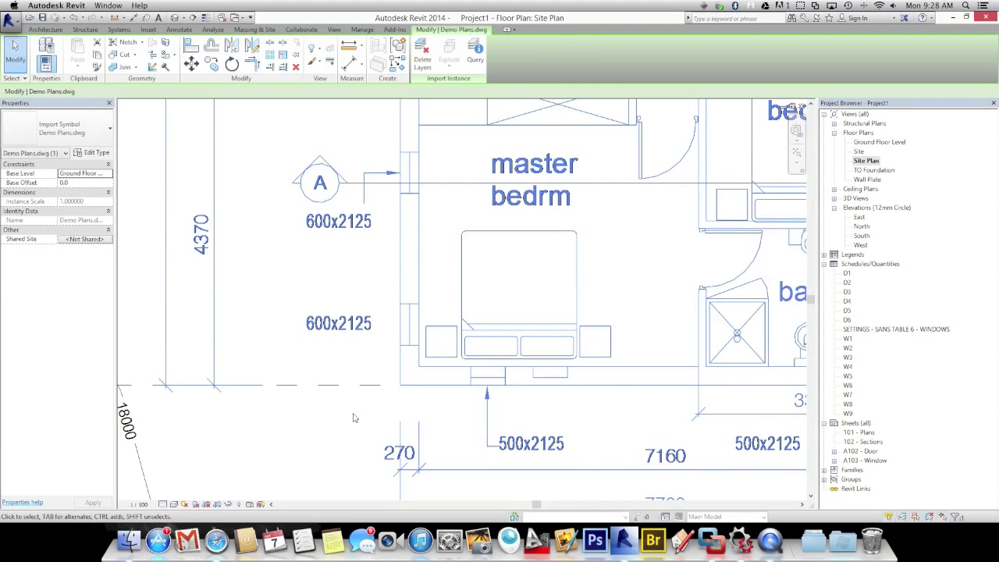
key(Escape)
scroll(359, 315, down, 2)
scroll(359, 314, down, 6)
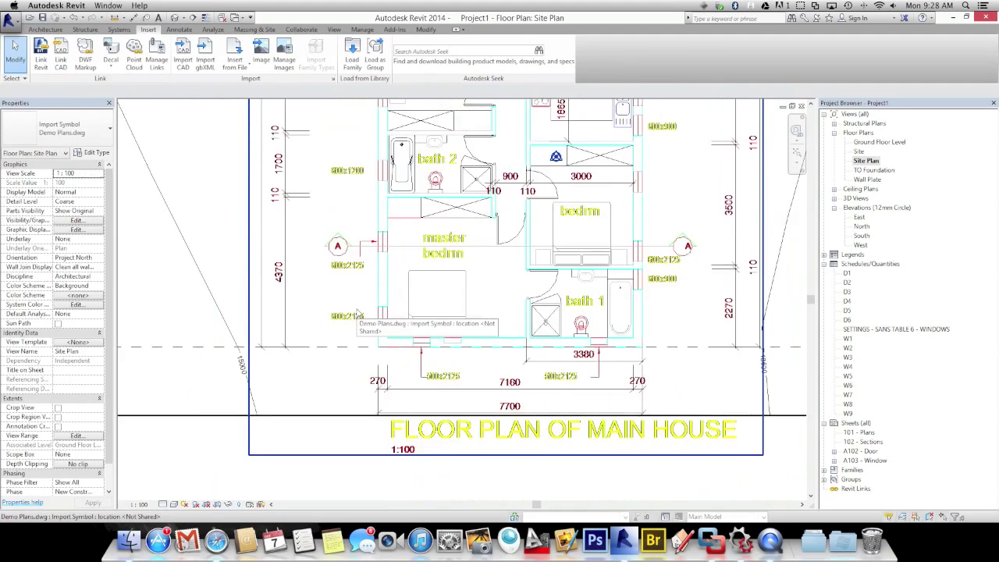
key(z)
key(f)
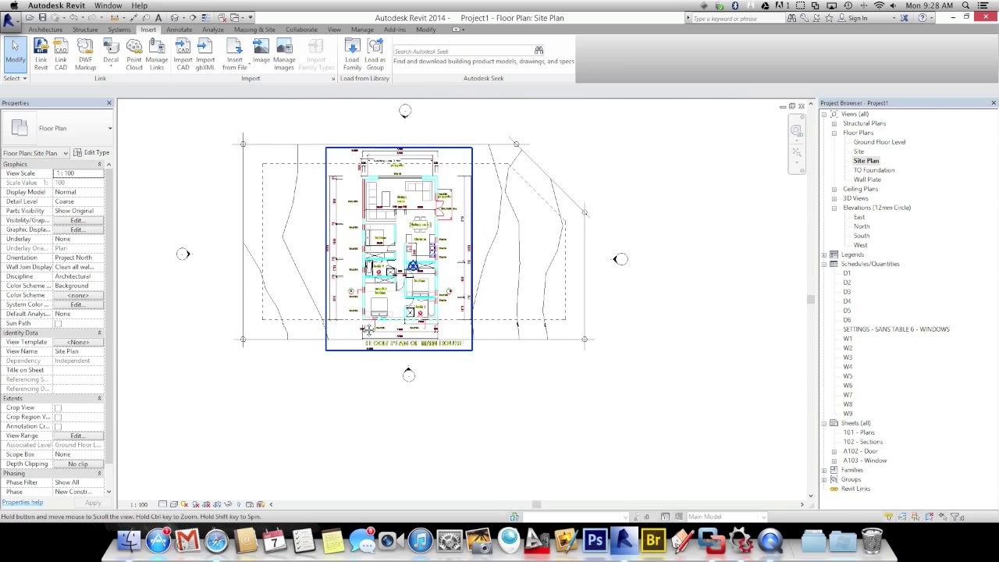
Step: Open the Ground Floor Level plan and inspect the linked house drawing on the lot
double_click(890, 141)
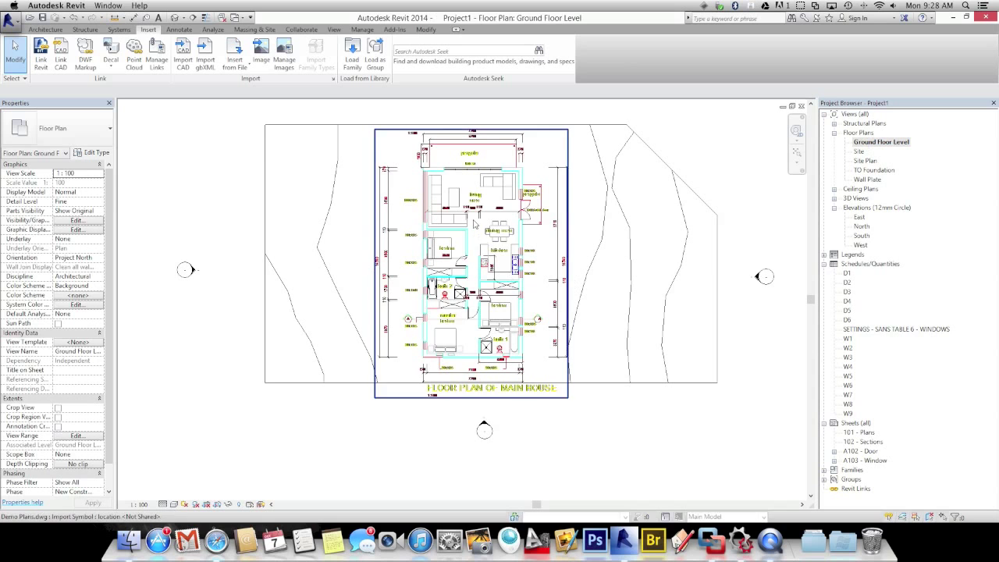
scroll(476, 224, up, 5)
middle_drag(476, 226, 480, 271)
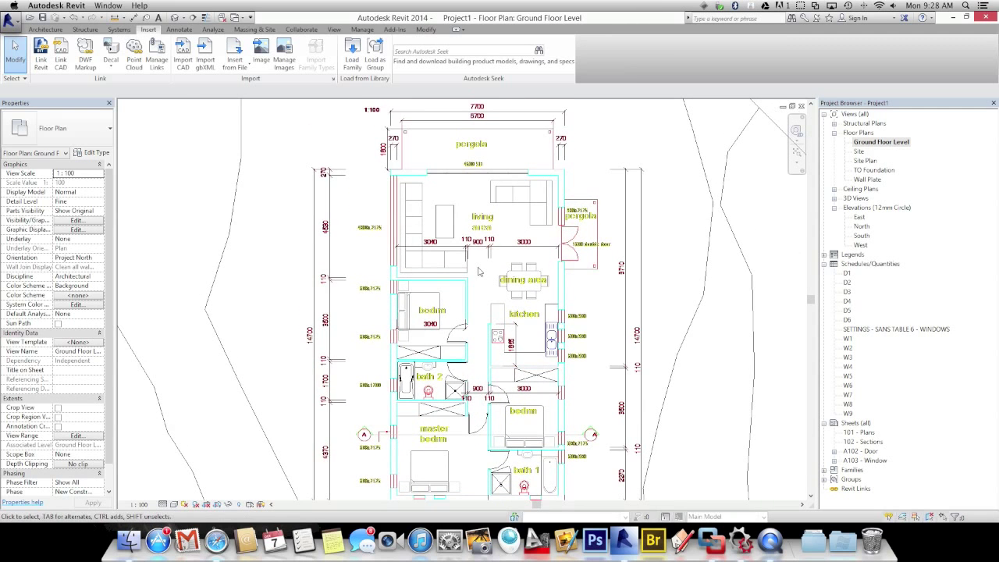
scroll(479, 271, down, 2)
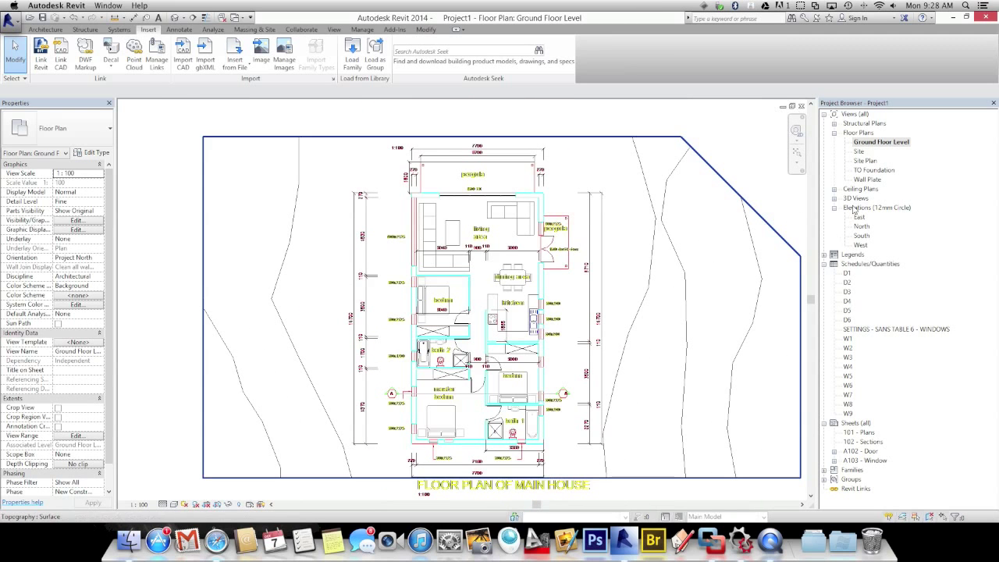
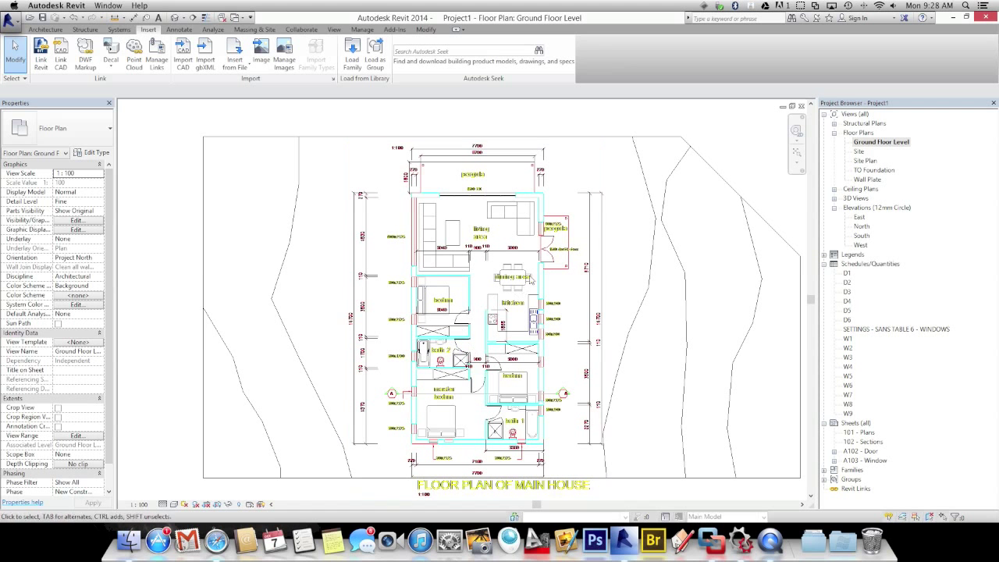
Step: Open the TO Foundation plan and pick the Basic Wall 270 Cavity Wall type
double_click(868, 172)
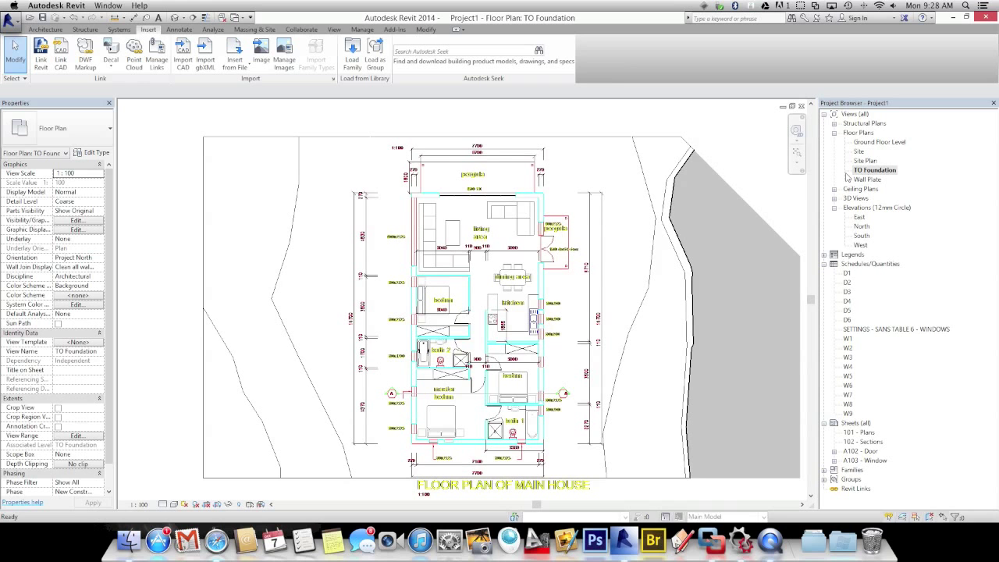
middle_drag(464, 284, 460, 265)
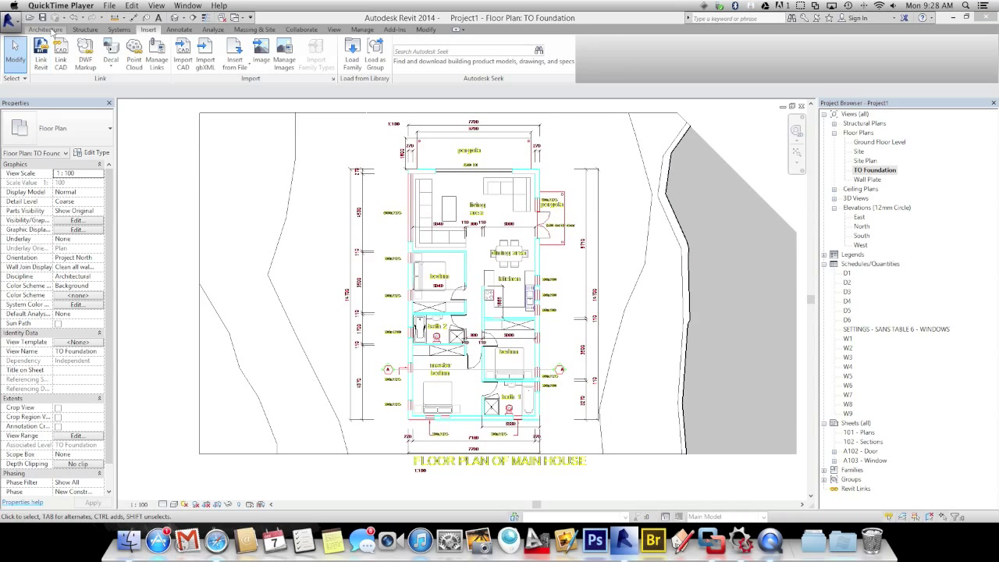
click(45, 30)
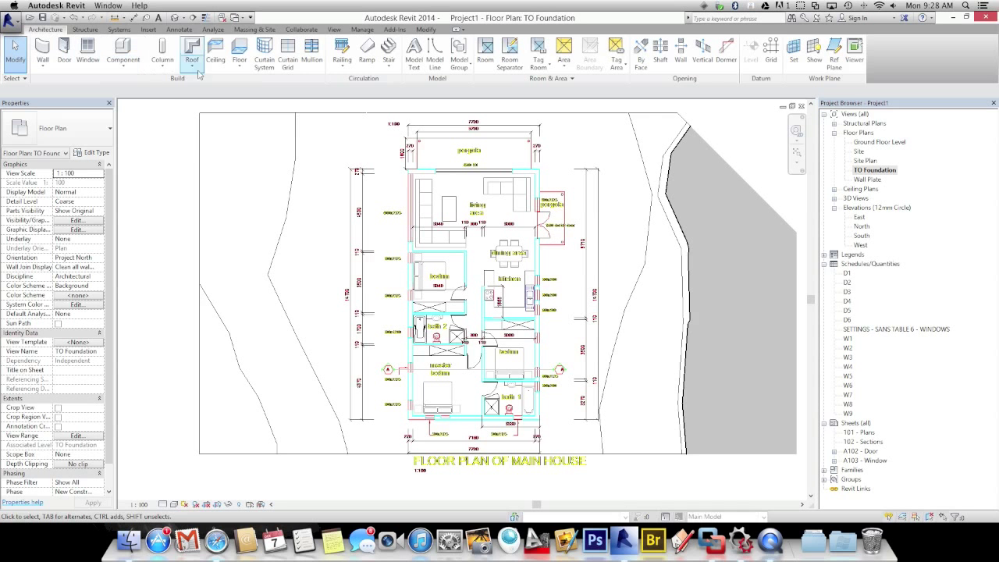
click(42, 48)
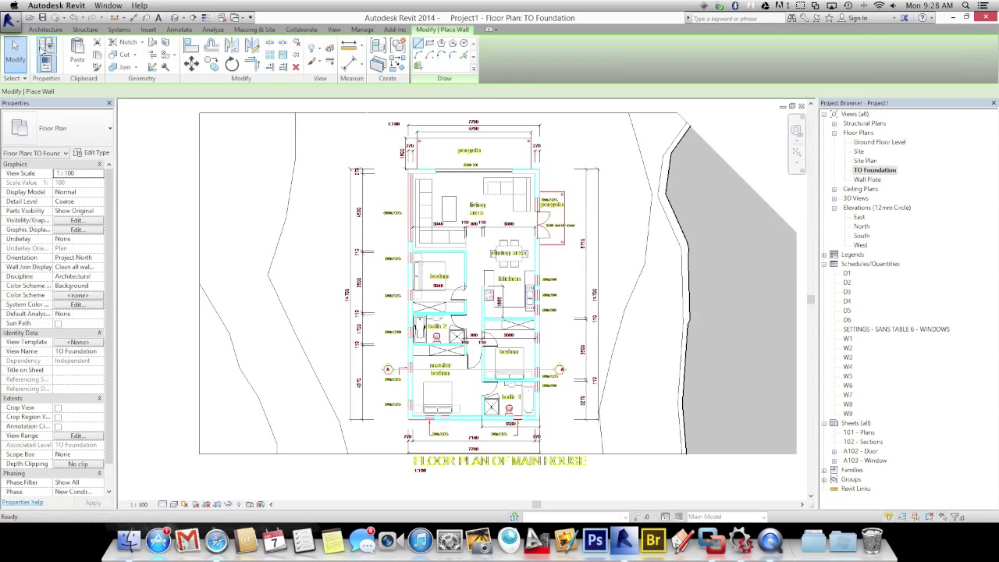
click(64, 131)
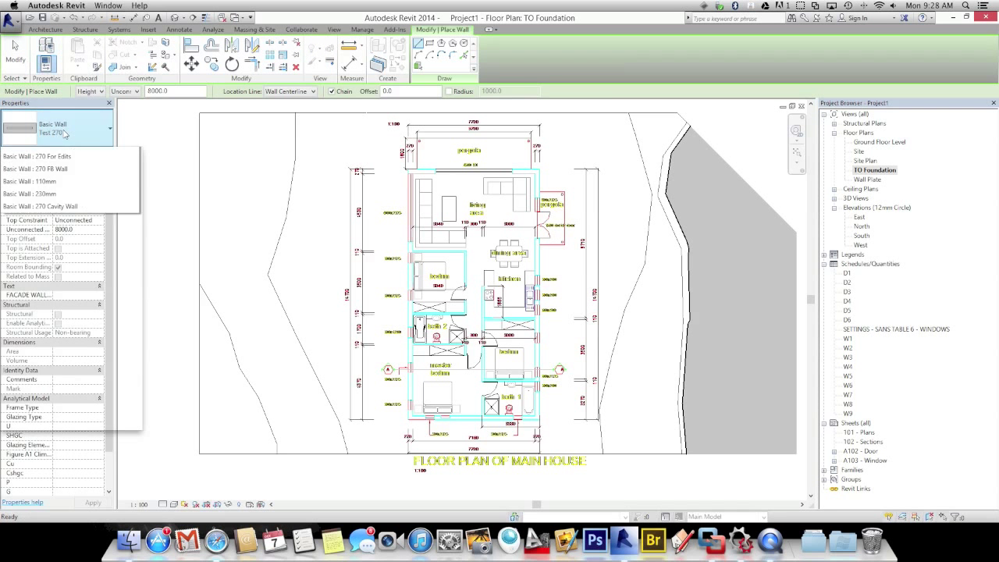
scroll(130, 199, up, 10)
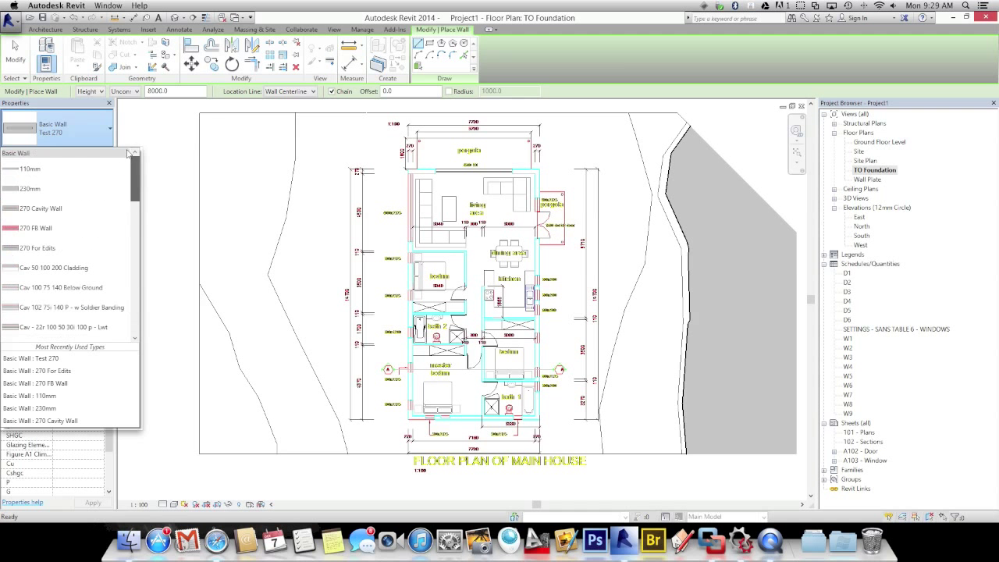
click(47, 208)
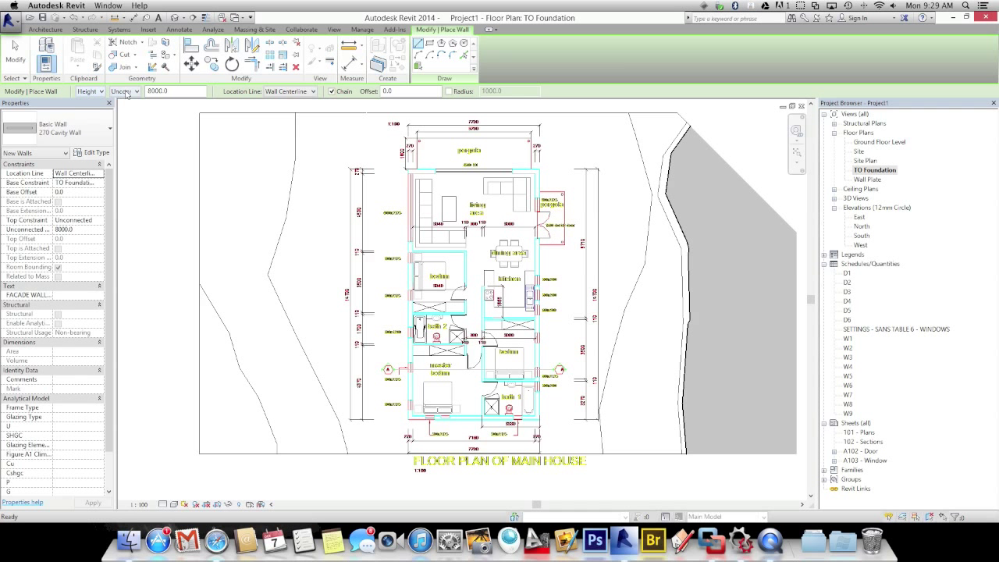
Step: Set wall height to Ground Floor Level and location line to Finish Face: Exterior, starting at the upper-right corner
click(125, 92)
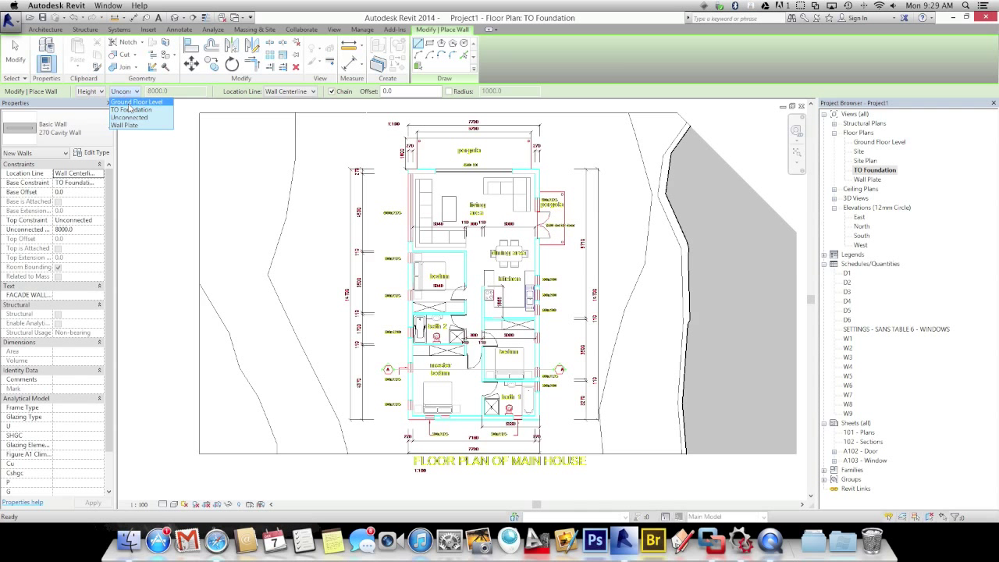
click(129, 101)
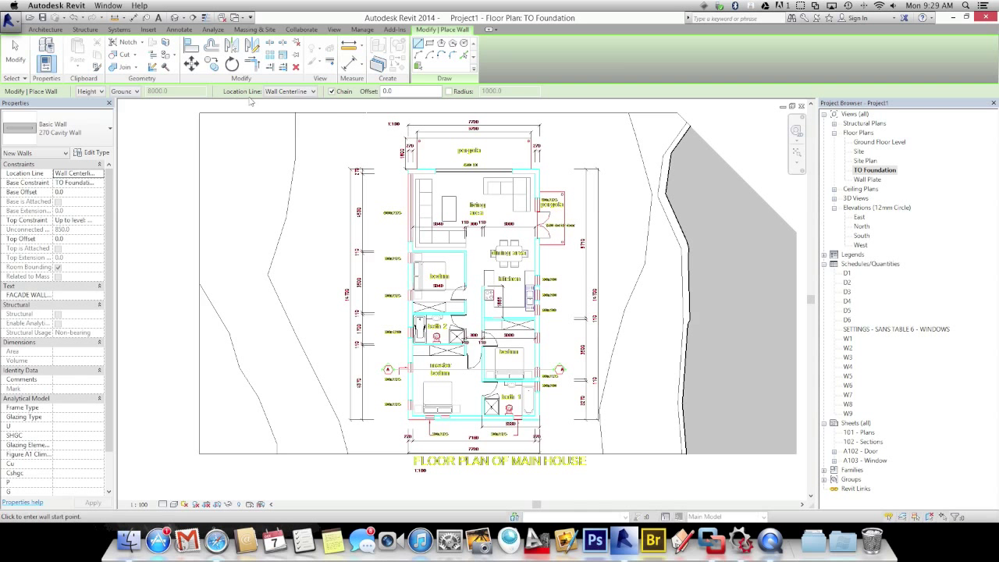
click(286, 92)
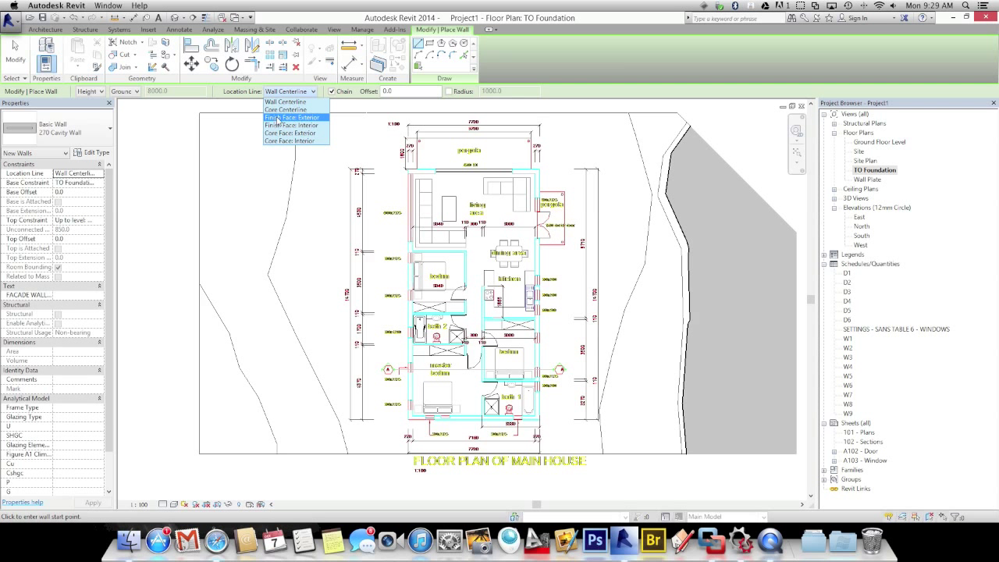
click(297, 118)
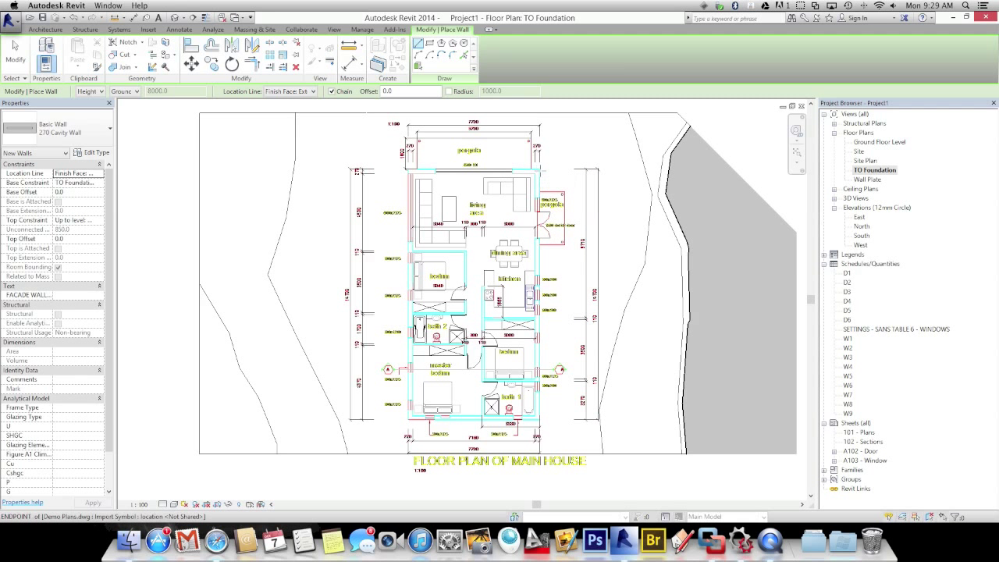
click(537, 168)
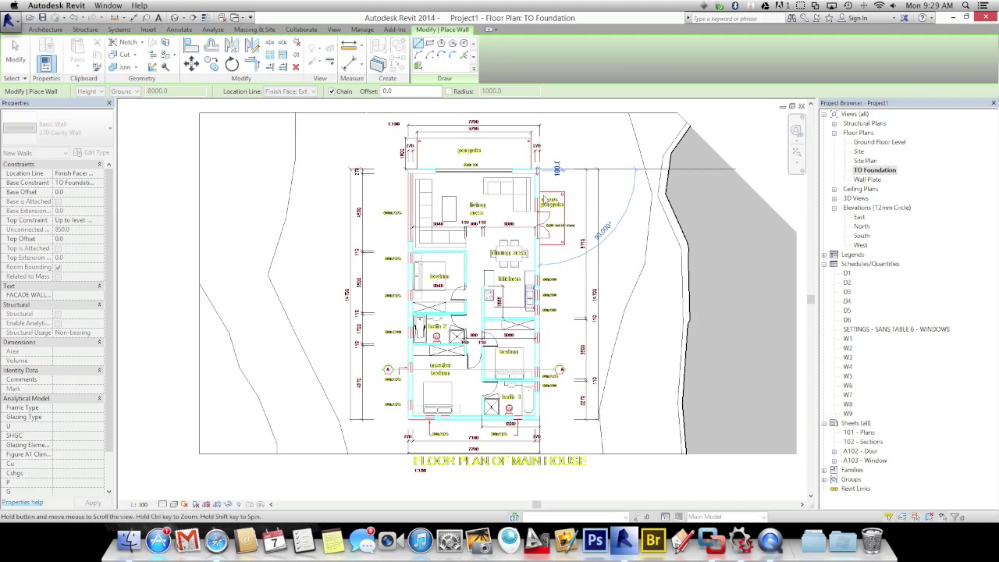
Step: Run the right-side cavity wall down to the house's bottom-right corner
scroll(539, 170, up, 1)
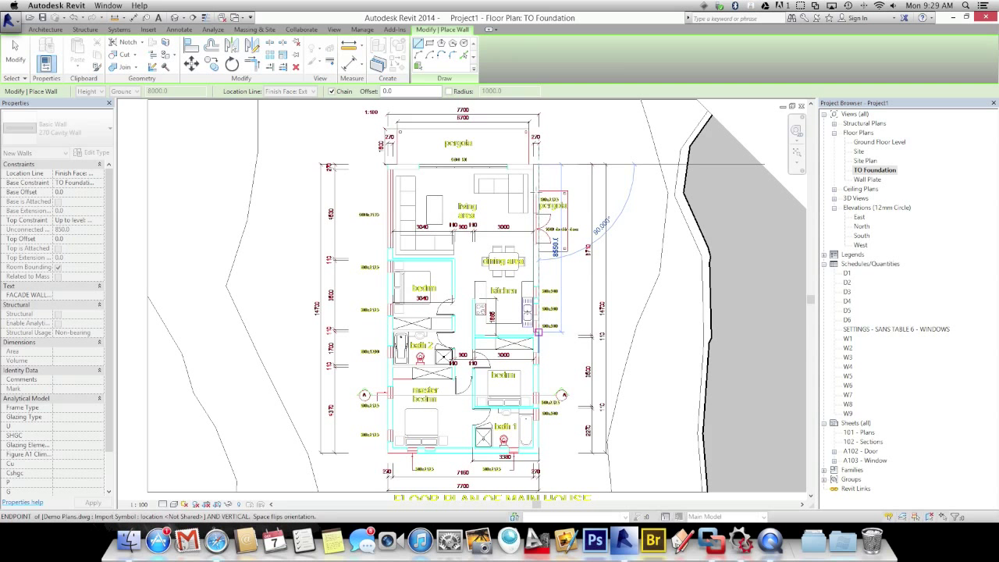
scroll(538, 168, down, 1)
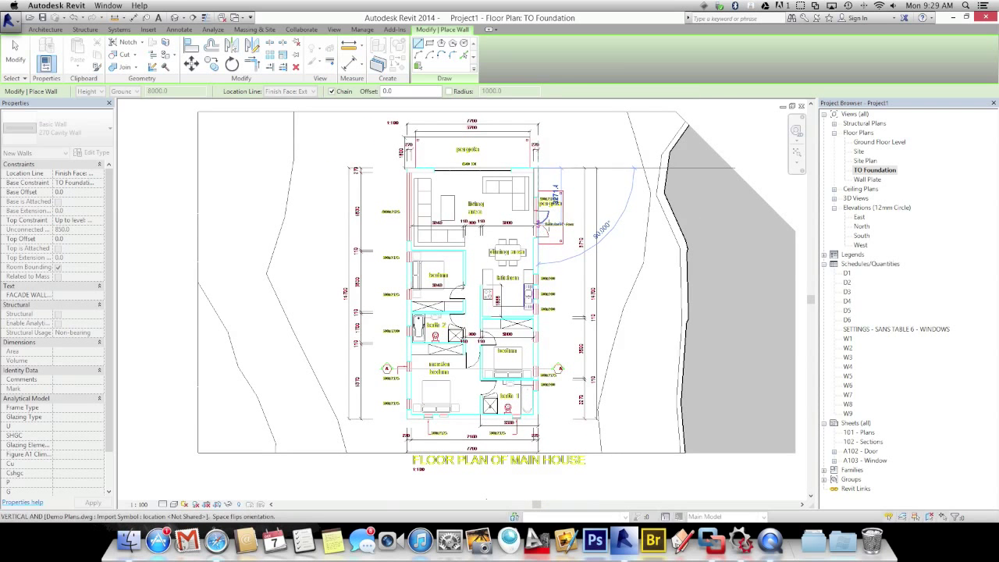
scroll(539, 213, up, 1)
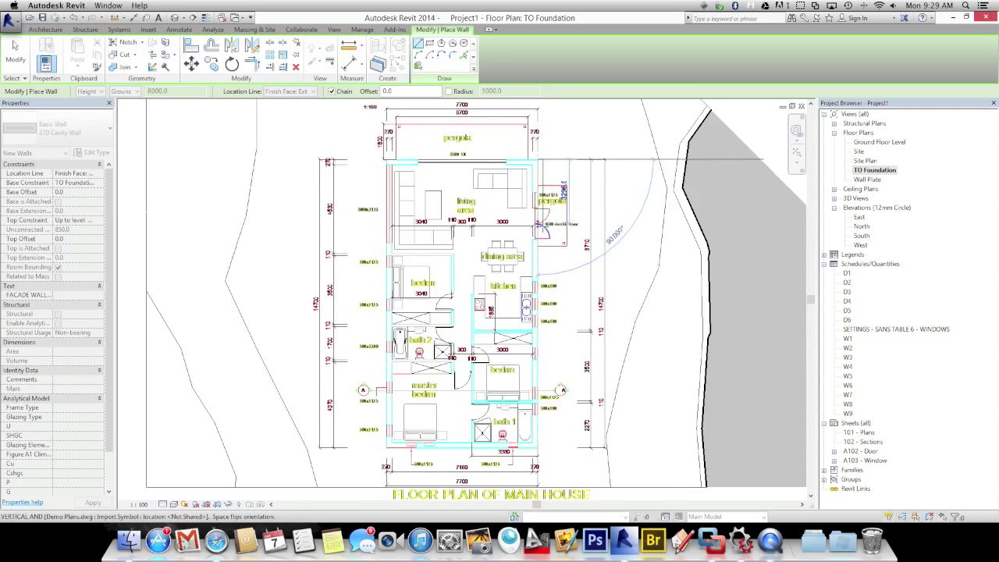
scroll(539, 225, up, 2)
middle_drag(554, 266, 558, 295)
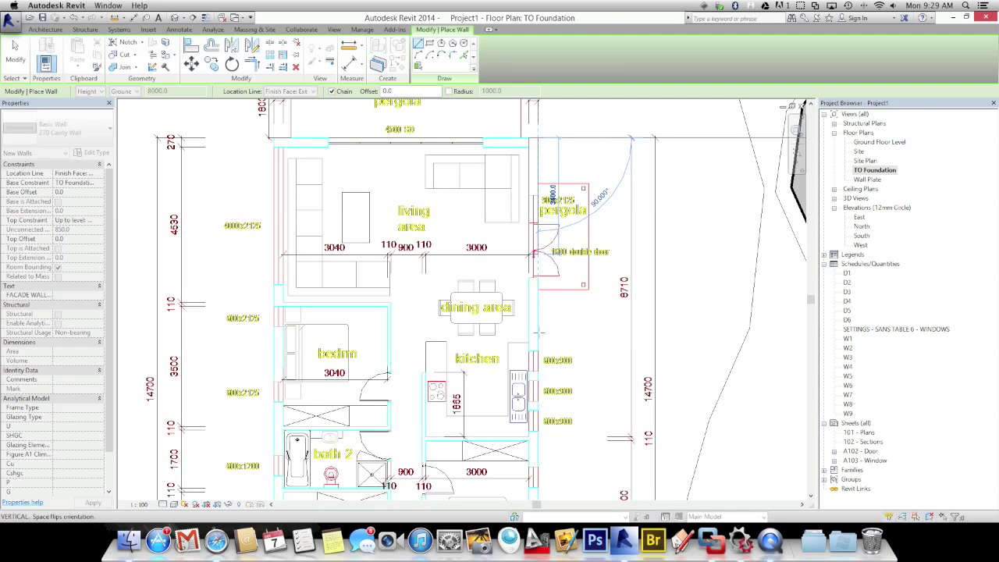
middle_drag(549, 316, 571, 198)
middle_drag(551, 337, 561, 211)
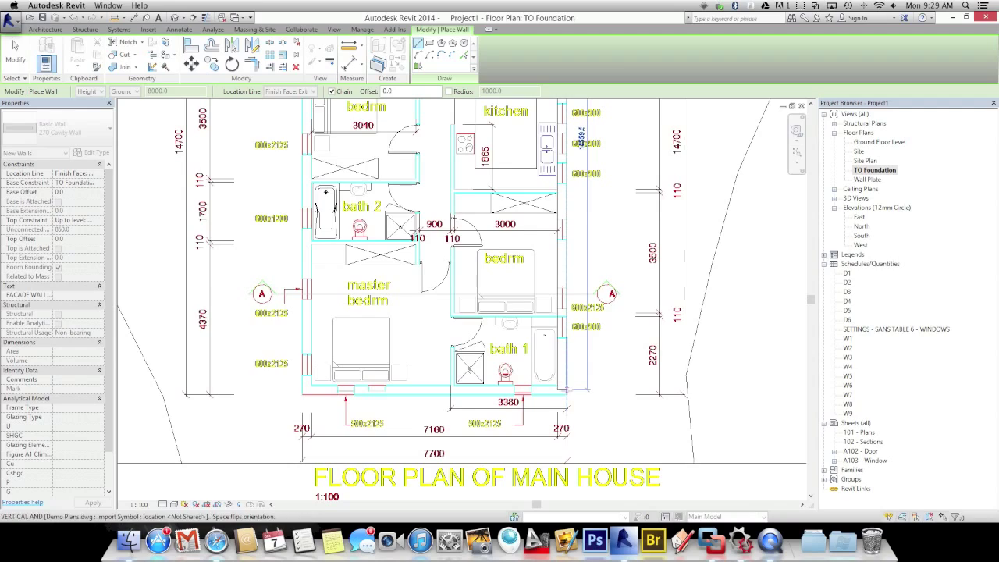
click(567, 395)
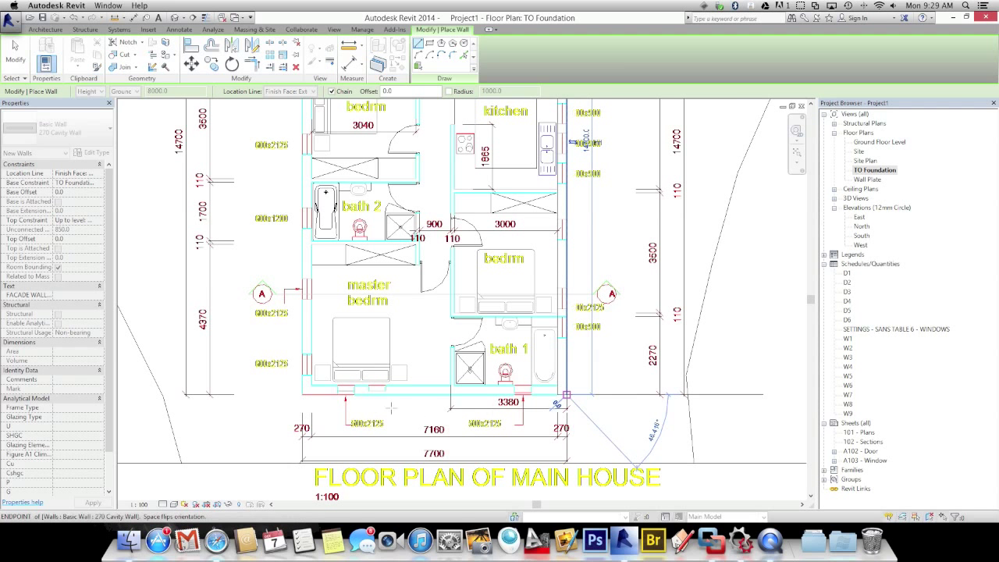
Step: Continue the cavity walls along the bottom, left and top sides, then end the chain
click(302, 395)
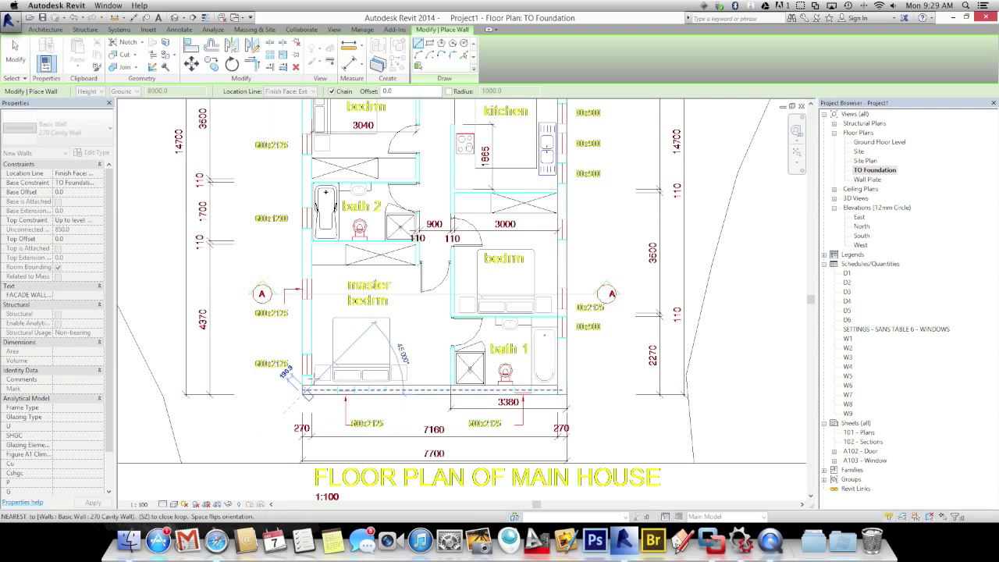
middle_drag(372, 373, 385, 295)
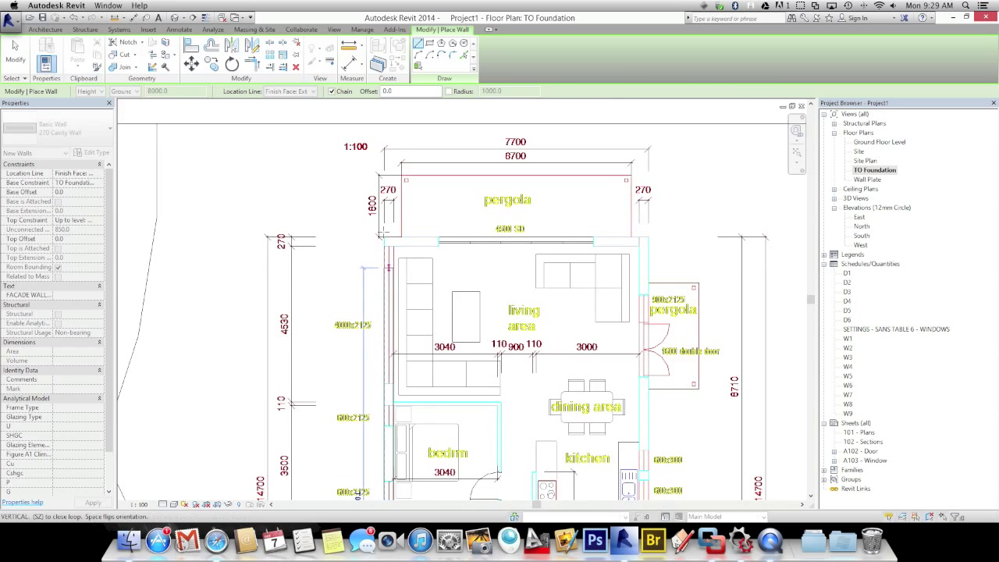
click(383, 236)
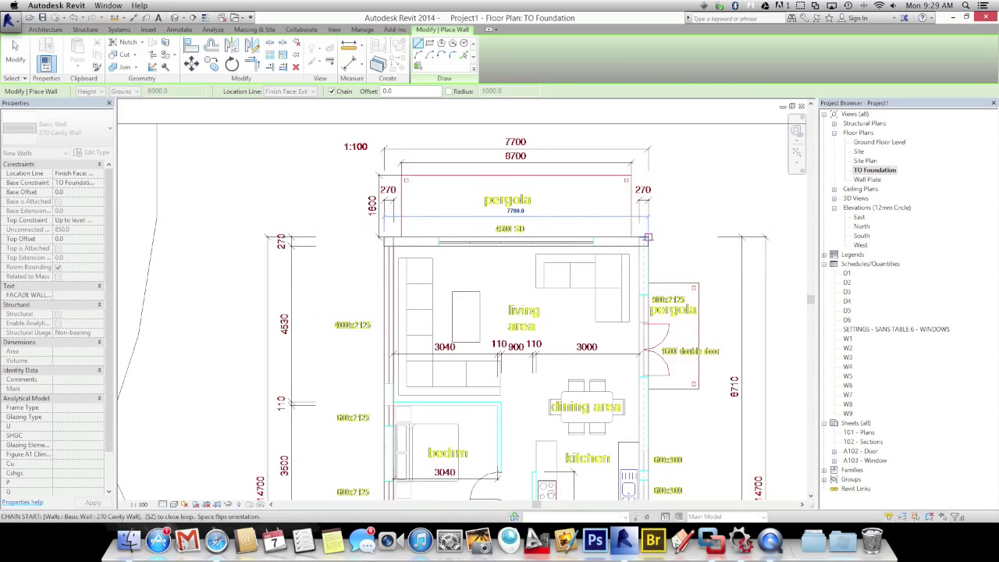
click(648, 237)
key(Escape)
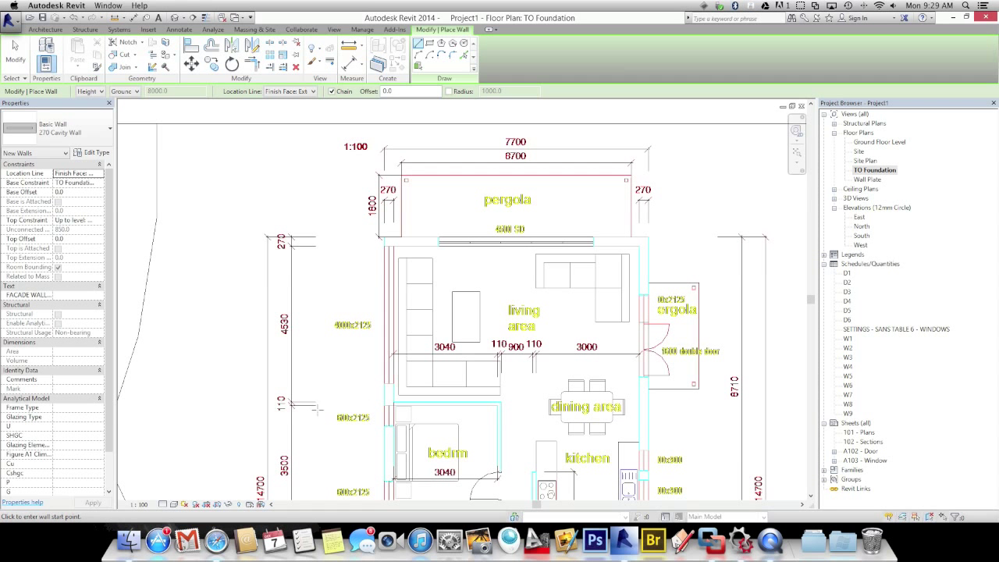
Step: Adjust the plan's view display settings and exit wall placement
click(175, 505)
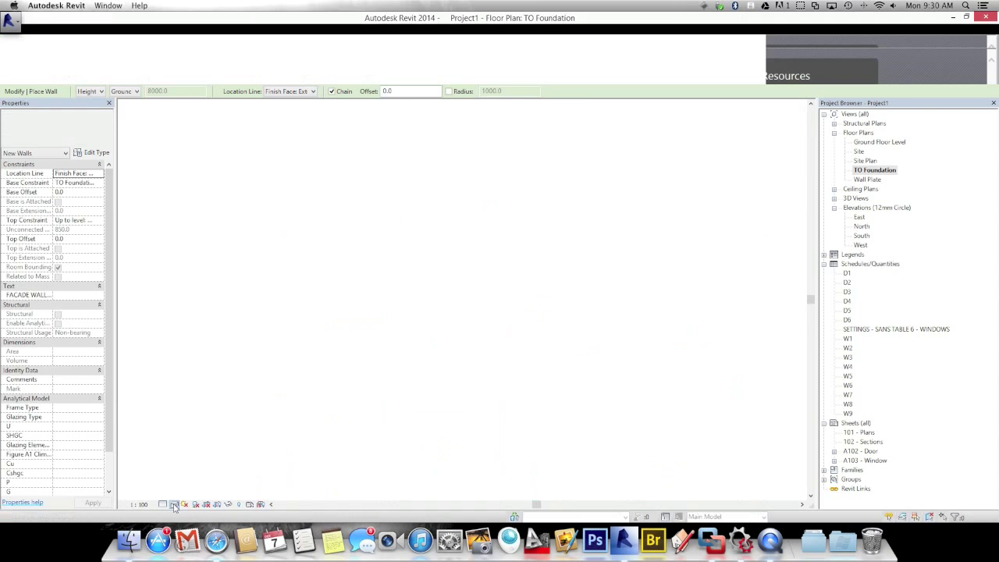
click(205, 464)
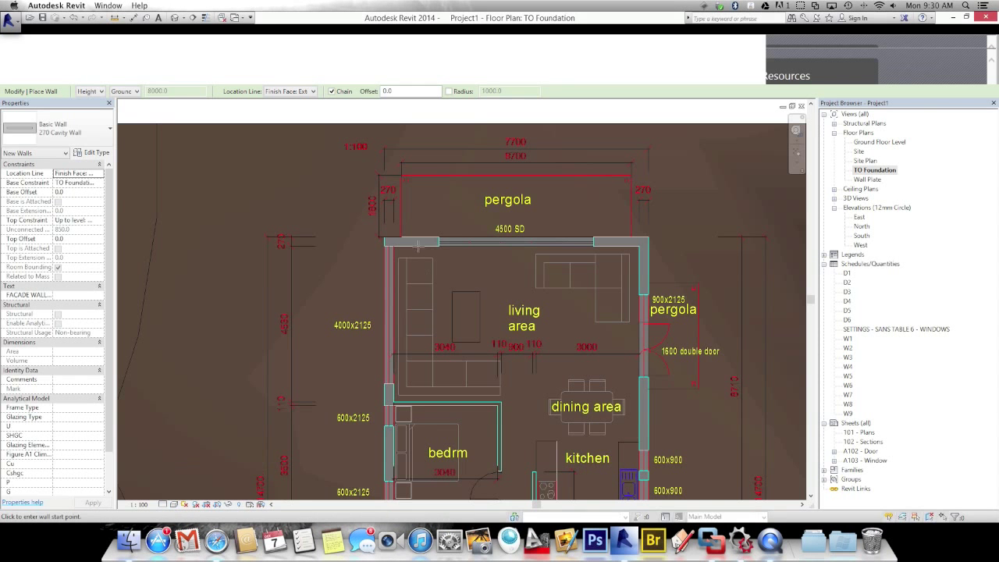
scroll(367, 307, down, 4)
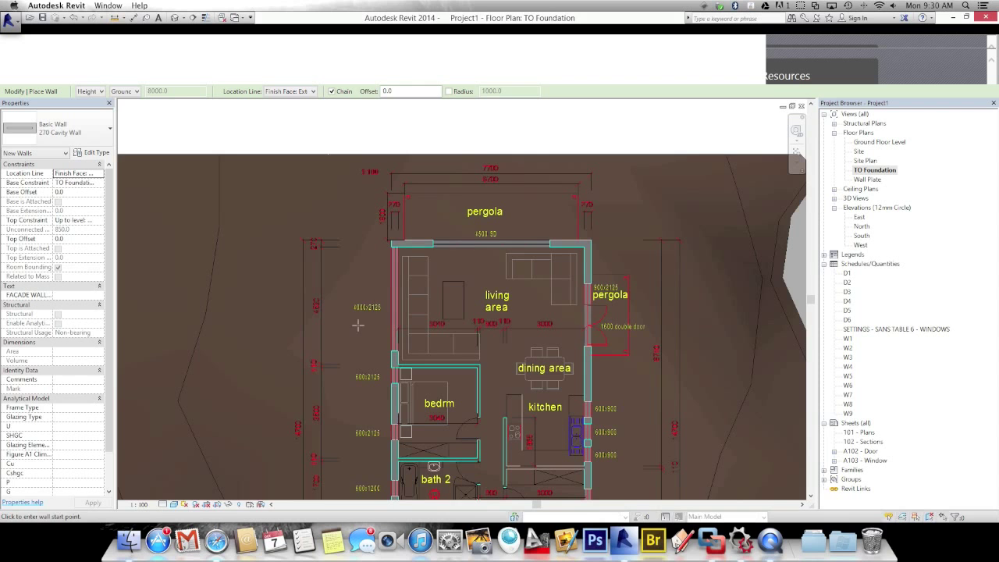
middle_drag(367, 306, 367, 297)
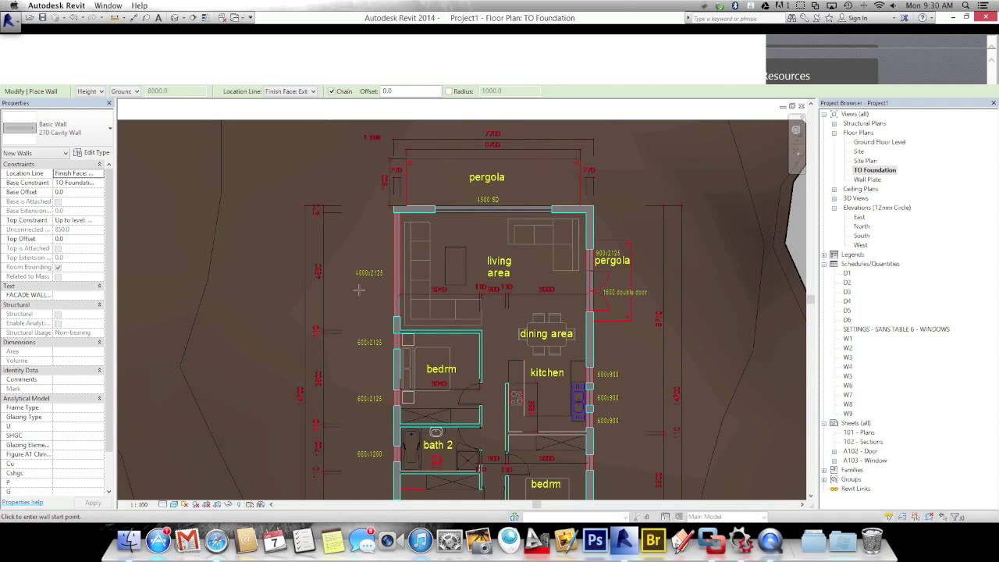
key(Escape)
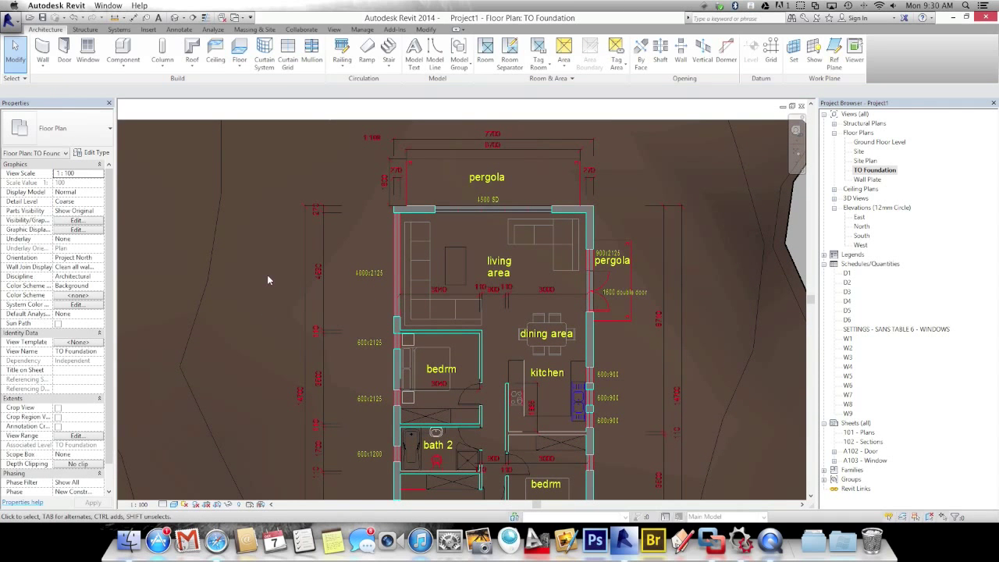
Step: Hide the topography surface in this view, then bring the master bedroom and bath 1 into view
click(311, 119)
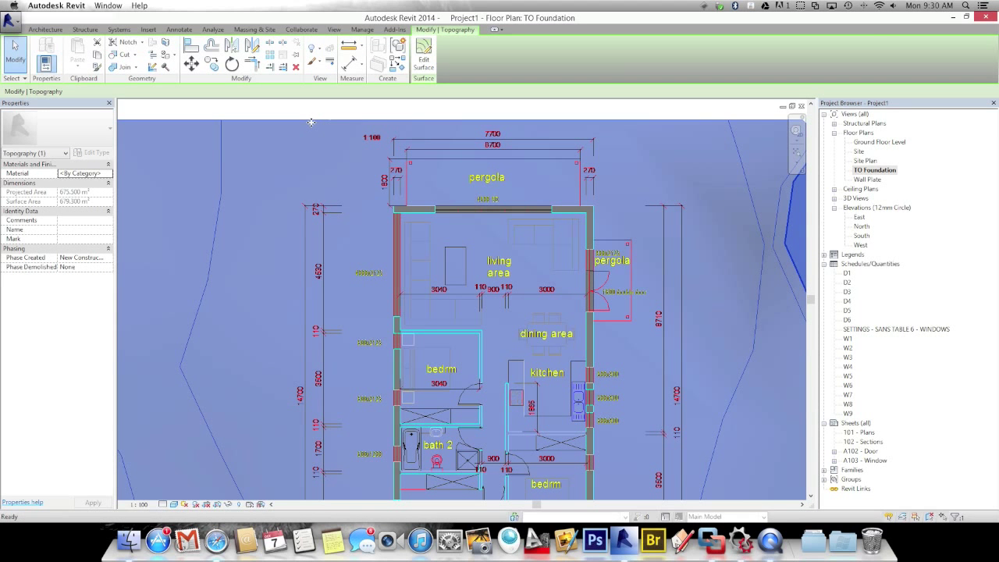
right_click(312, 122)
mouse_move(322, 174)
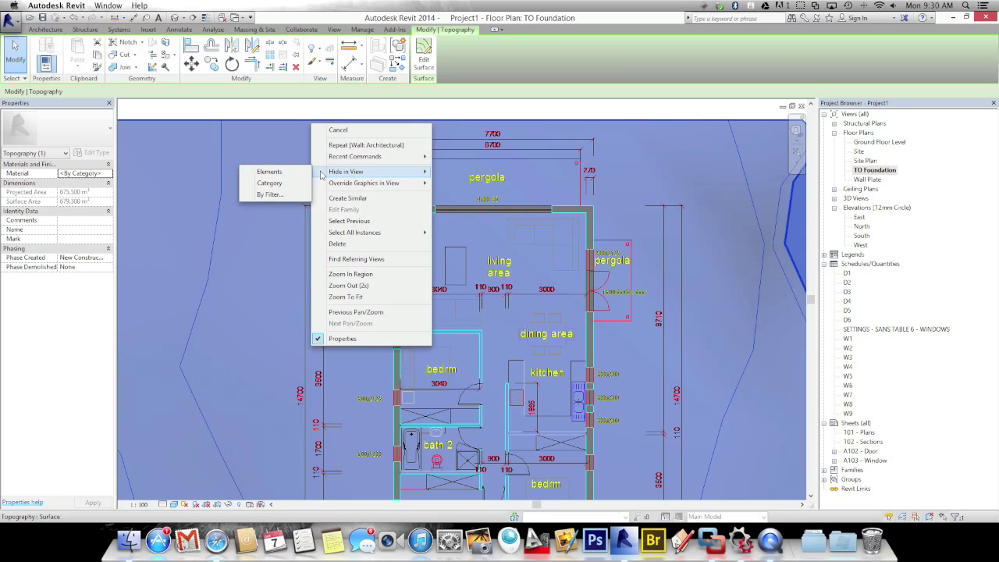
click(269, 172)
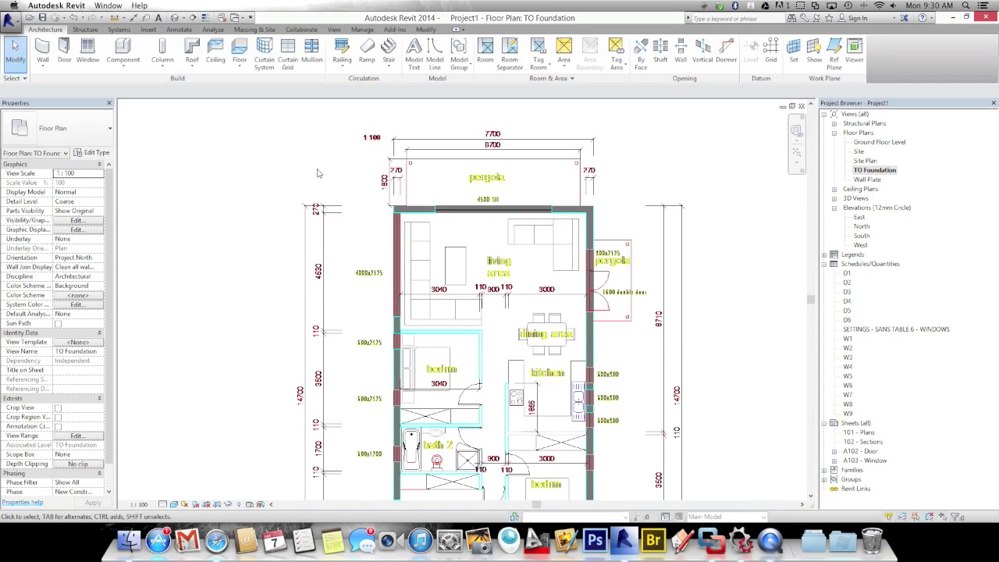
middle_drag(360, 316, 368, 201)
scroll(368, 201, down, 5)
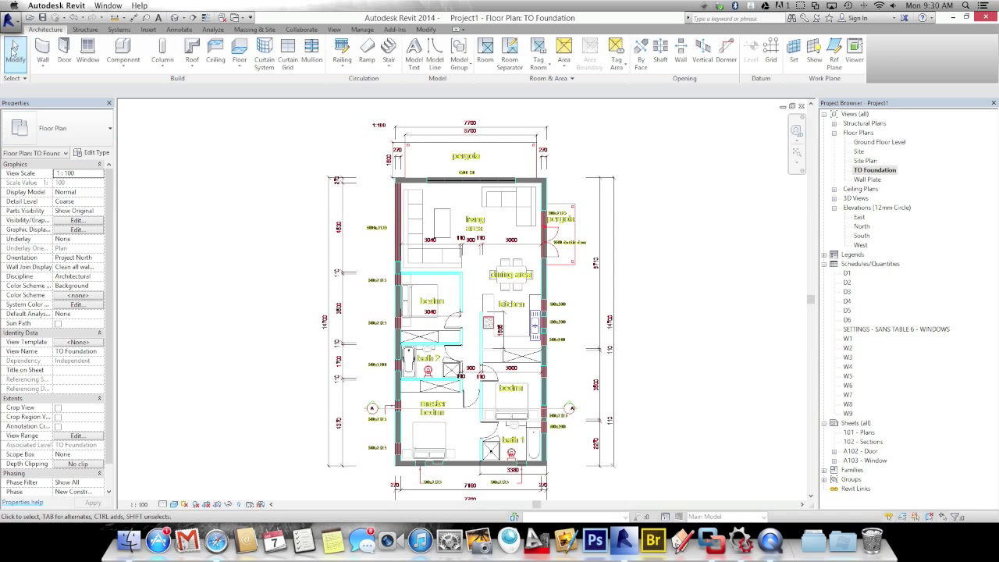
Step: Start the Wall tool with the Basic Wall 110mm type
click(47, 55)
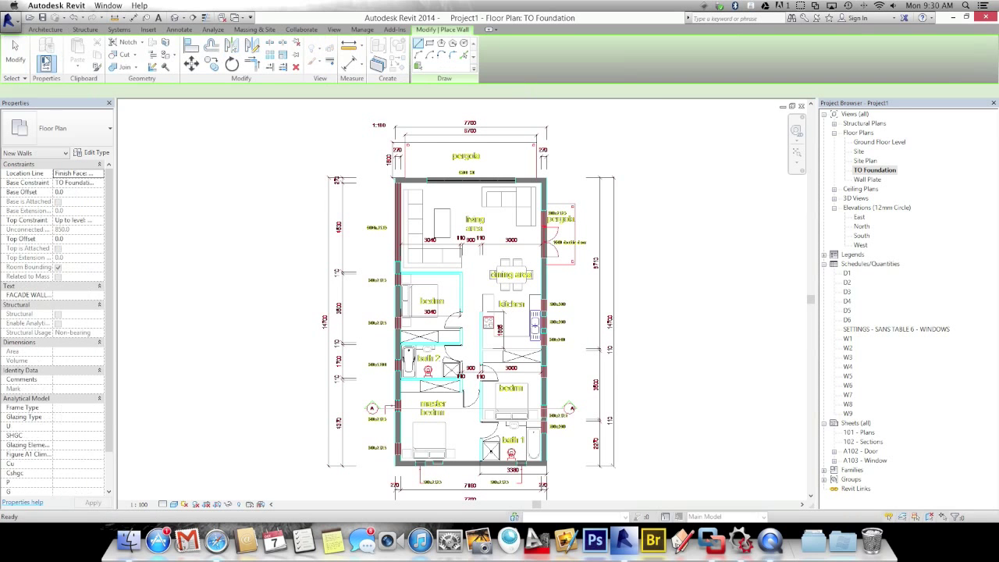
click(60, 133)
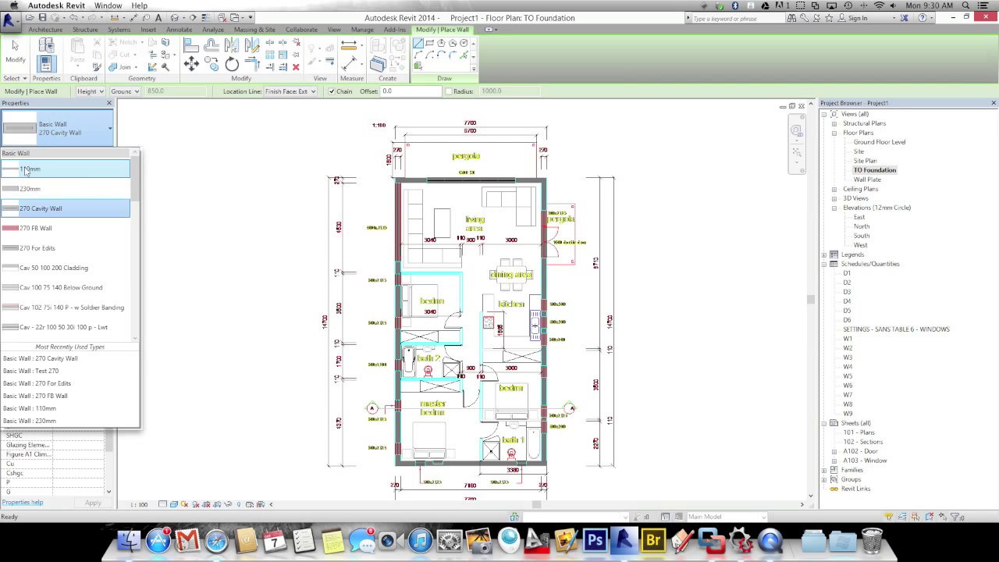
click(29, 171)
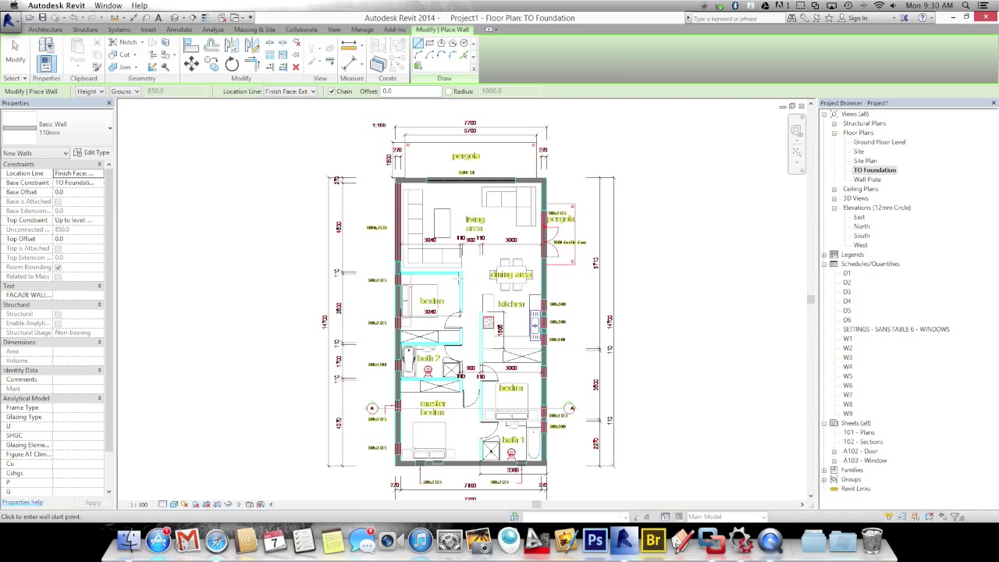
scroll(422, 282, up, 1)
scroll(423, 286, up, 2)
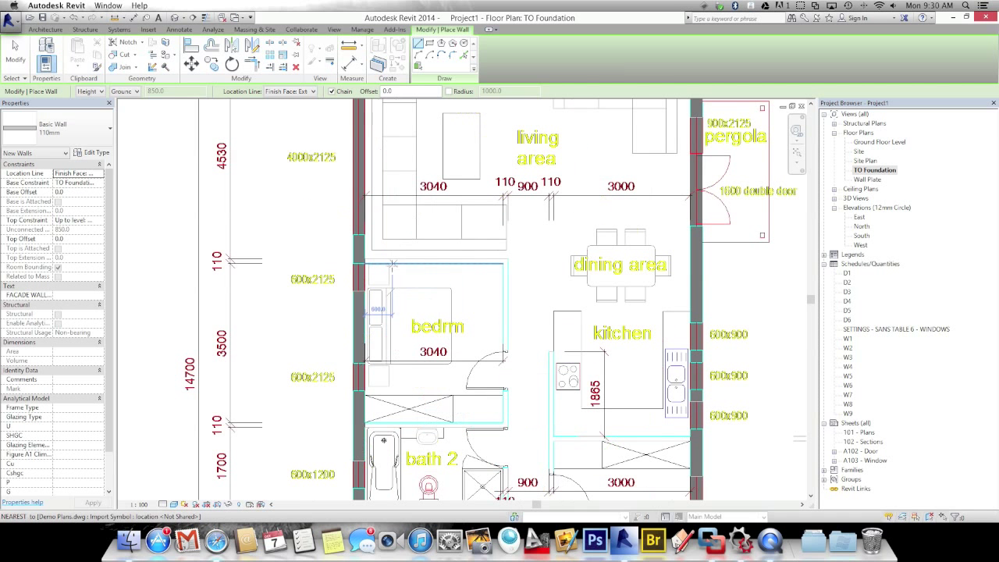
Step: Draw 110mm walls across the top of the bedroom and down to bath 2's lower corner
click(365, 258)
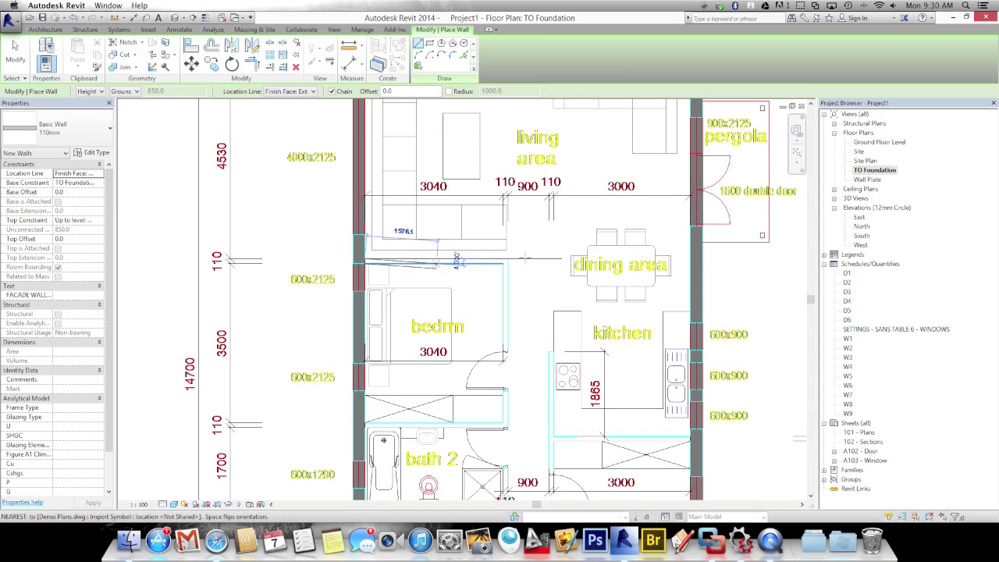
click(508, 259)
middle_drag(507, 258, 508, 117)
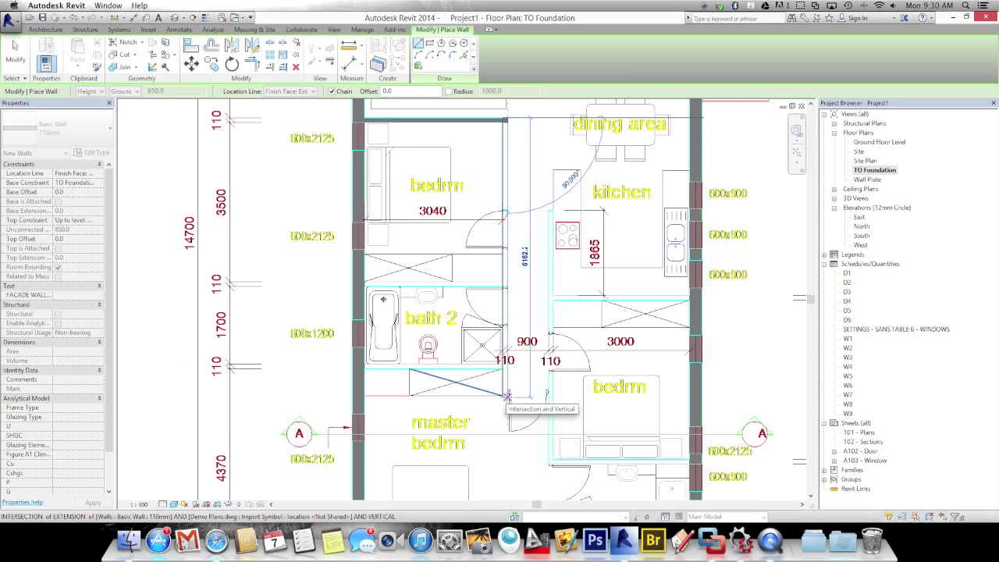
scroll(507, 394, up, 8)
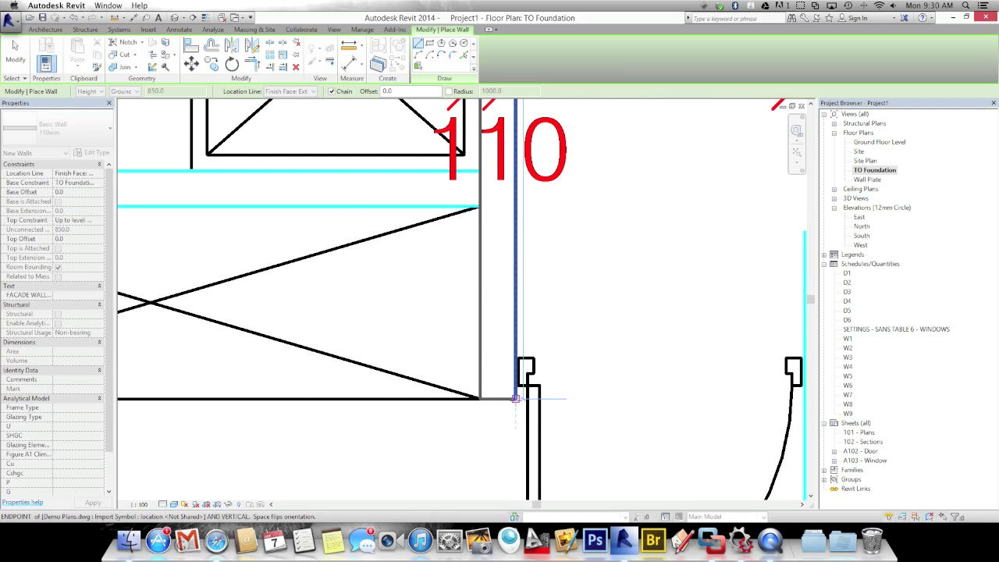
click(515, 398)
scroll(514, 398, down, 4)
key(Escape)
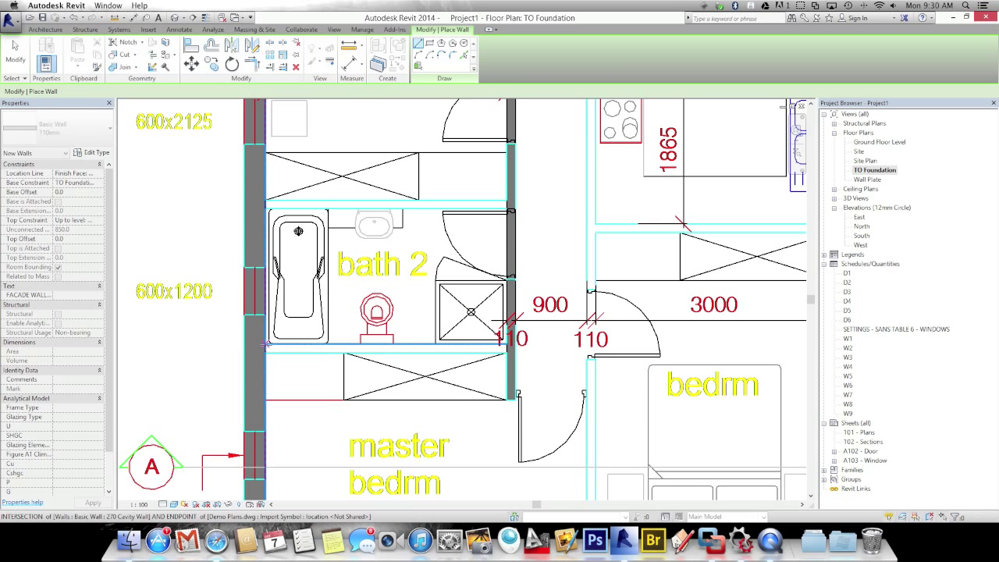
Step: Add a 110mm wall from the left exterior wall across below bath 2
click(266, 348)
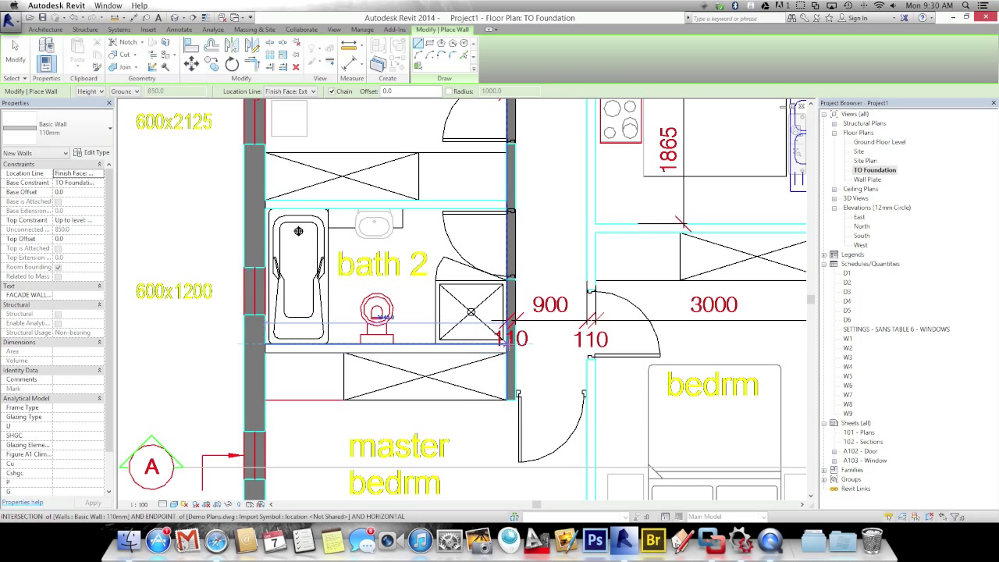
click(511, 343)
key(Escape)
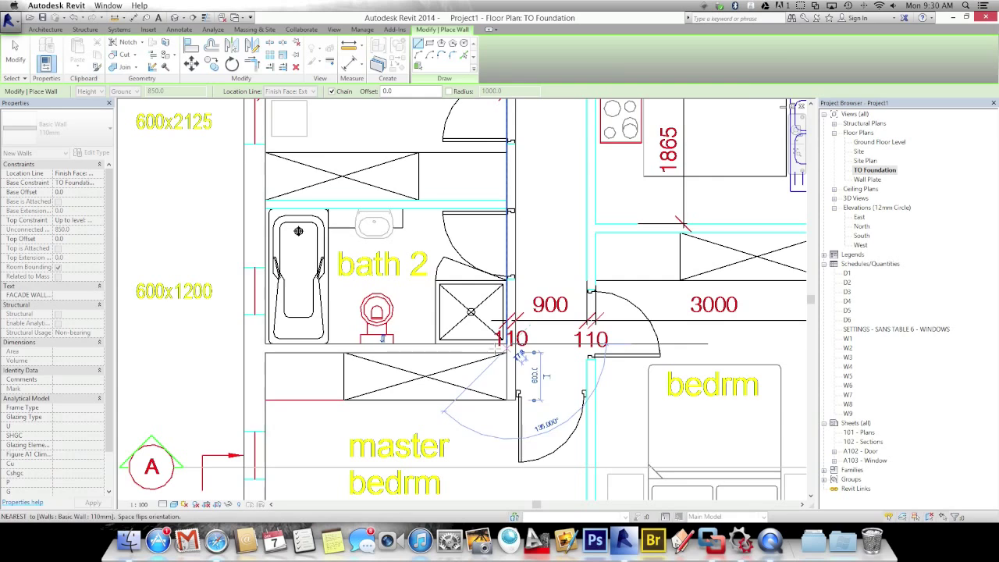
scroll(358, 378, down, 4)
key(Escape)
middle_drag(559, 367, 502, 329)
scroll(467, 320, down, 4)
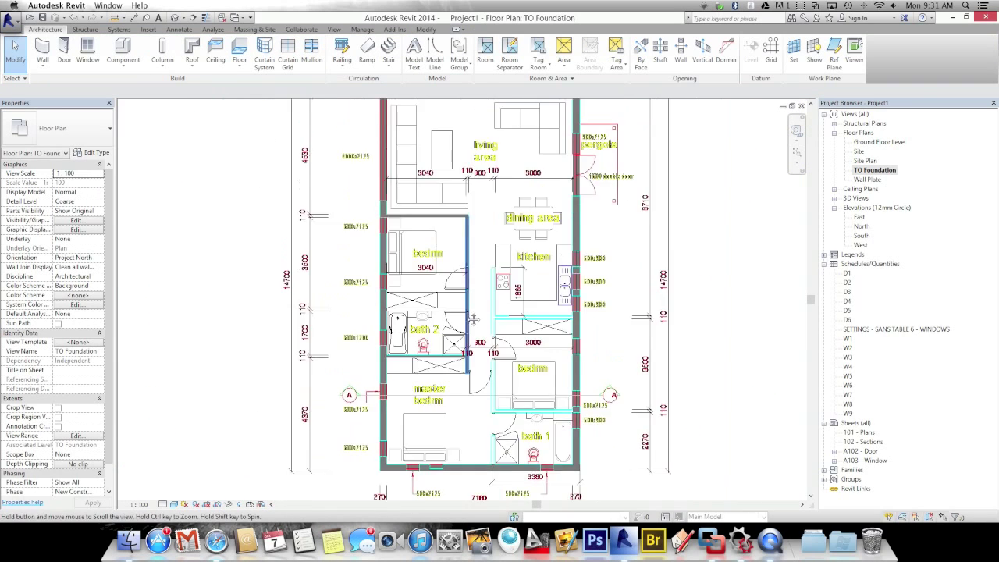
scroll(467, 319, up, 1)
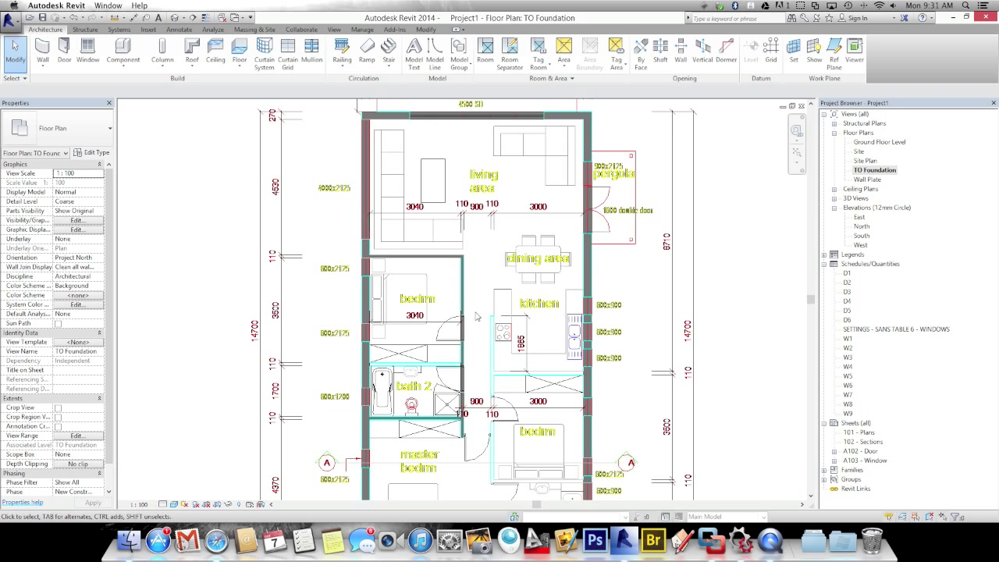
Step: Draw a vertical 110mm wall from the kitchen corner down to the bottom exterior wall
key(w)
key(a)
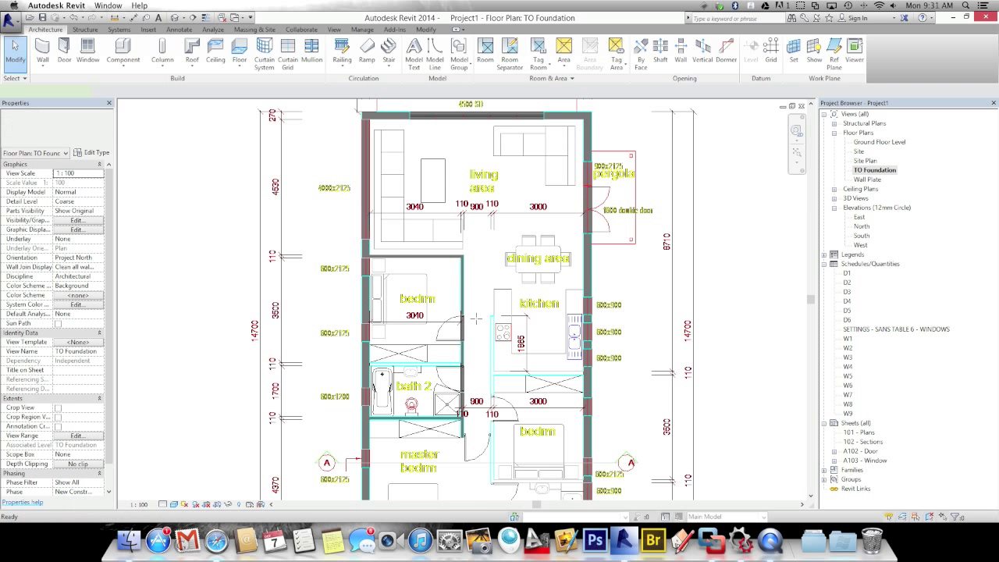
click(490, 316)
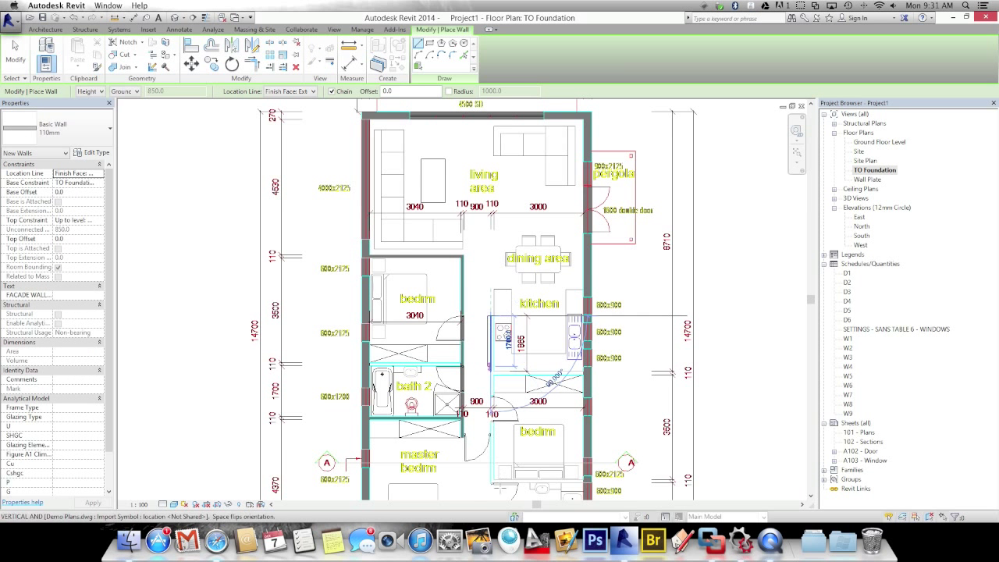
middle_drag(490, 482, 498, 381)
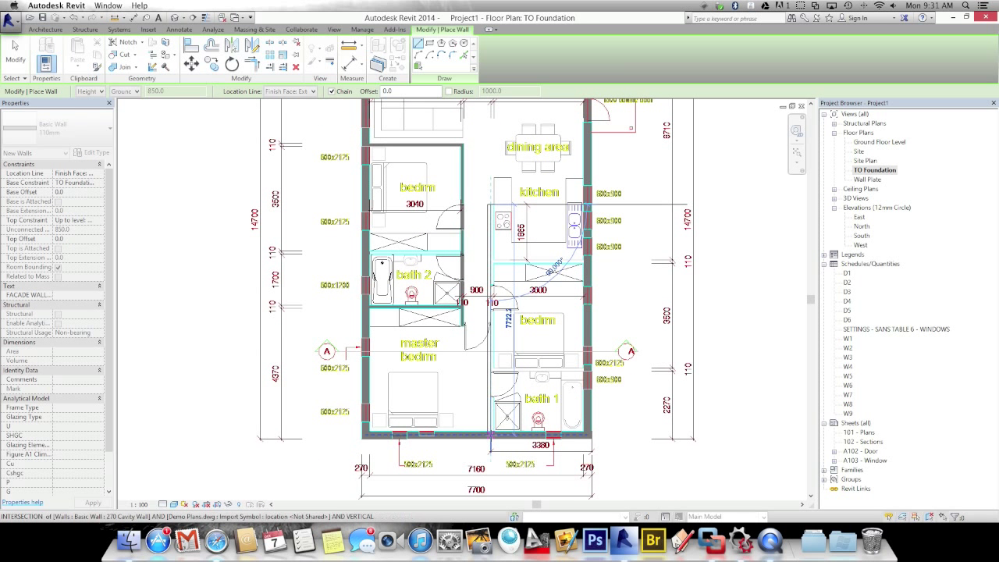
click(490, 434)
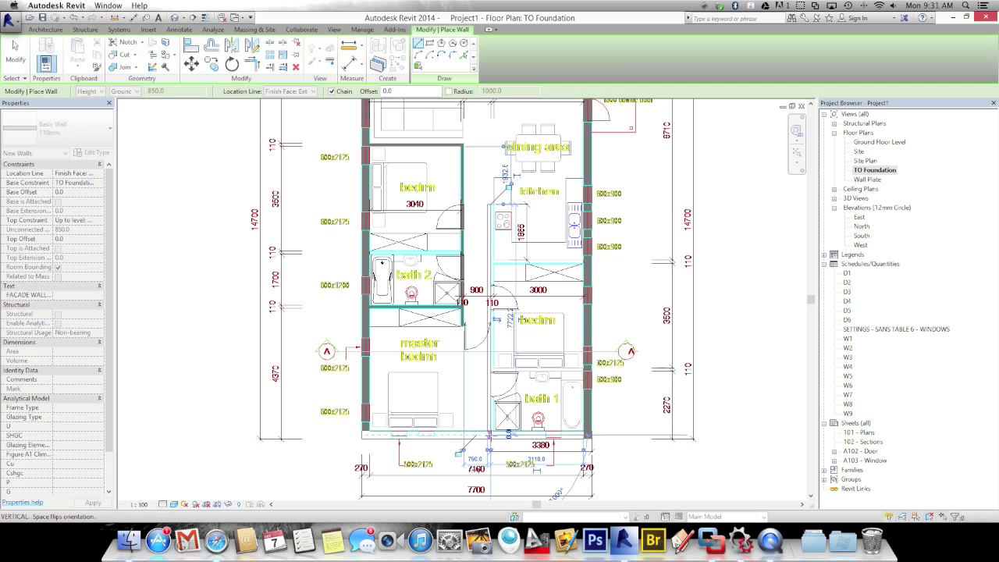
key(Escape)
key(Escape)
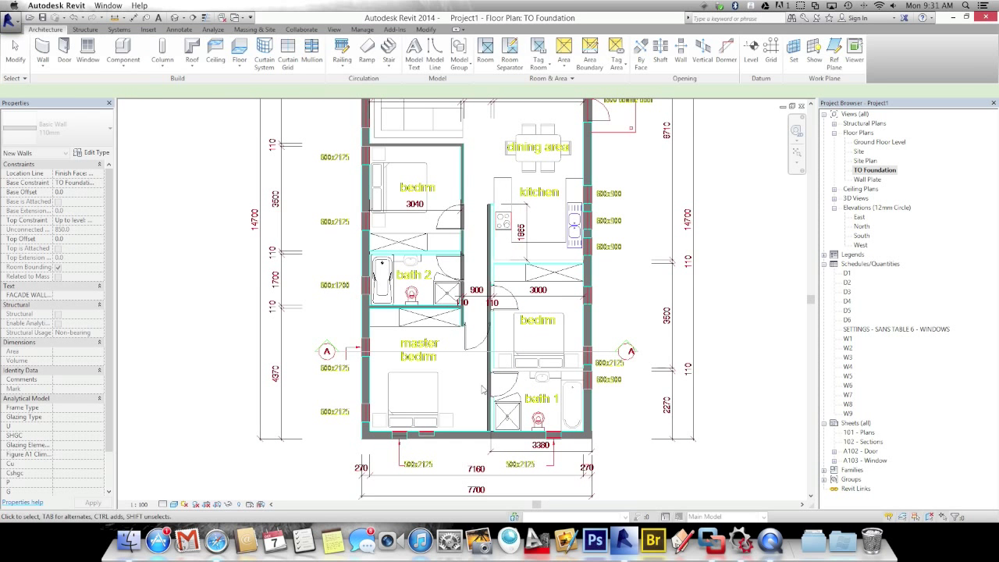
Step: Select the new 7722.2-long partition and check its type, leaving it Basic Wall 110mm
click(483, 381)
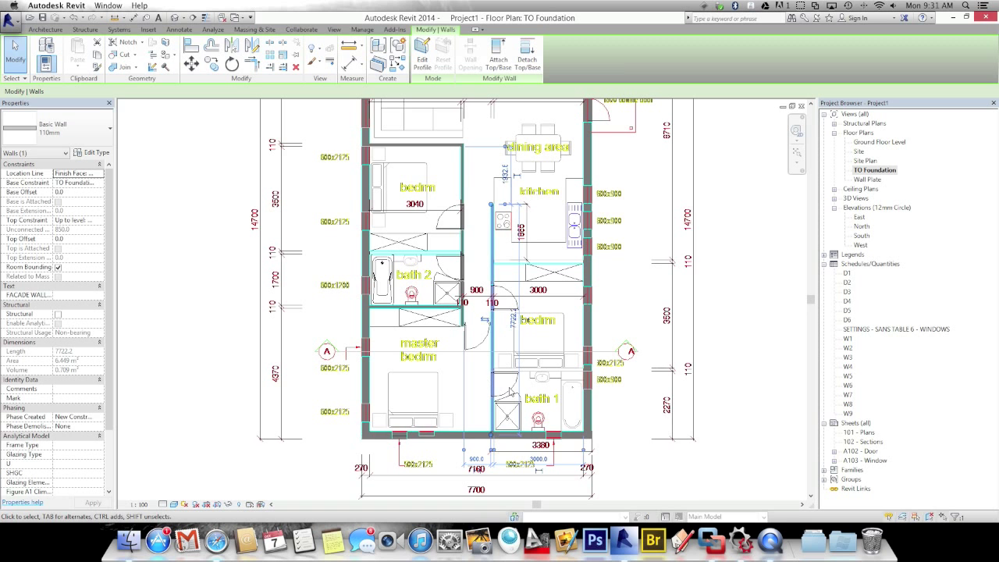
click(59, 127)
click(506, 264)
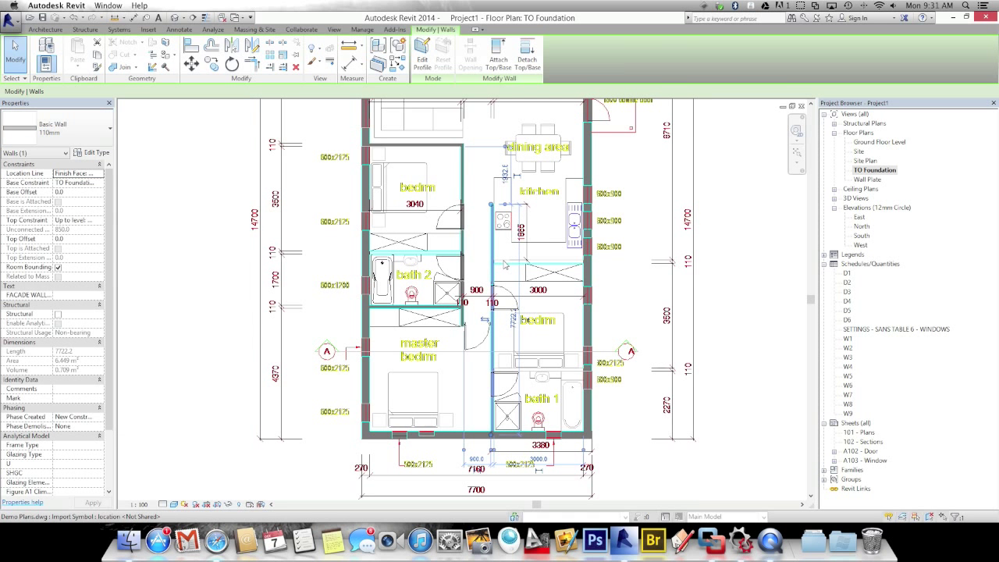
scroll(505, 267, up, 3)
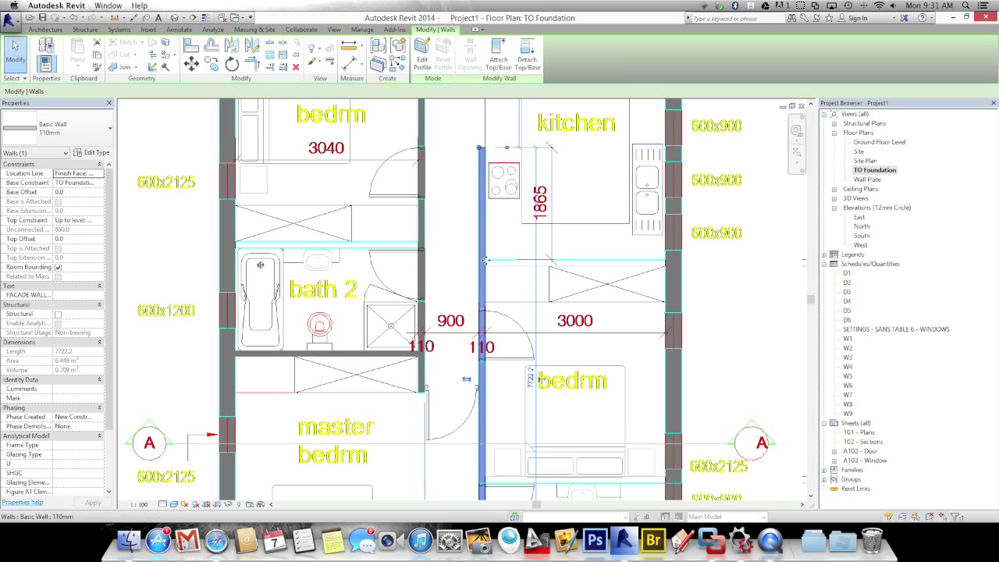
Step: Make and cancel two attempts at the wall near the bedroom and bath 1 junction
key(a)
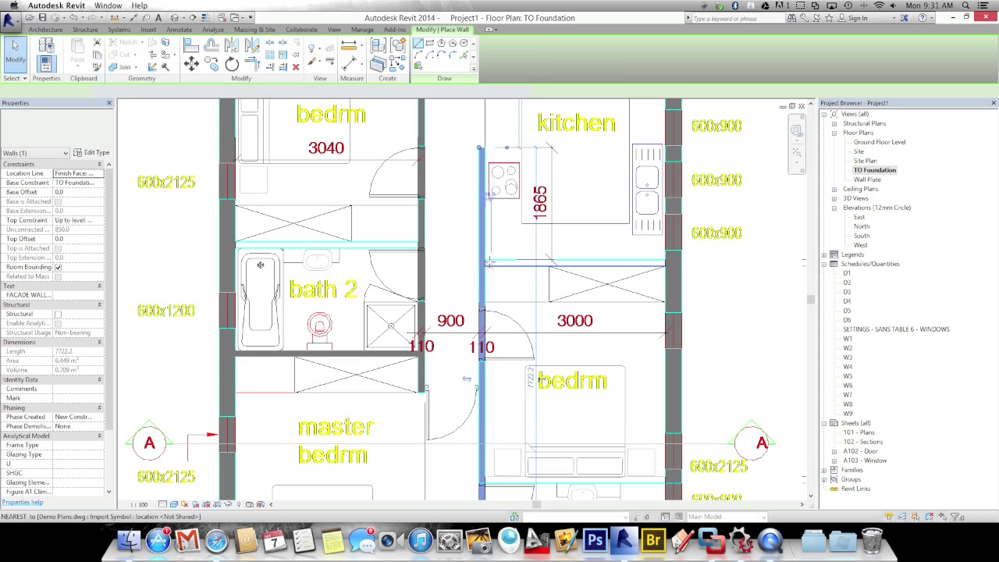
click(484, 260)
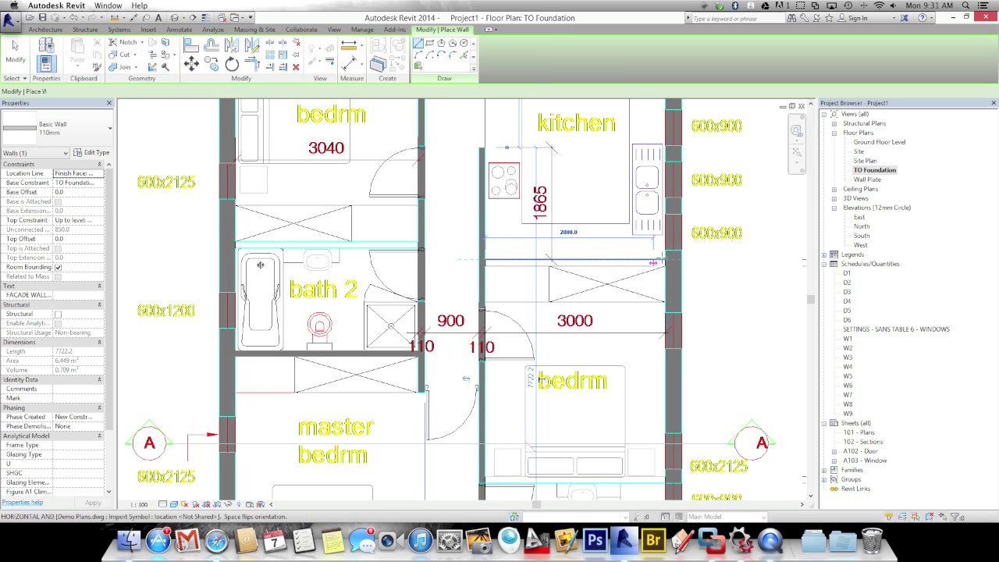
key(Escape)
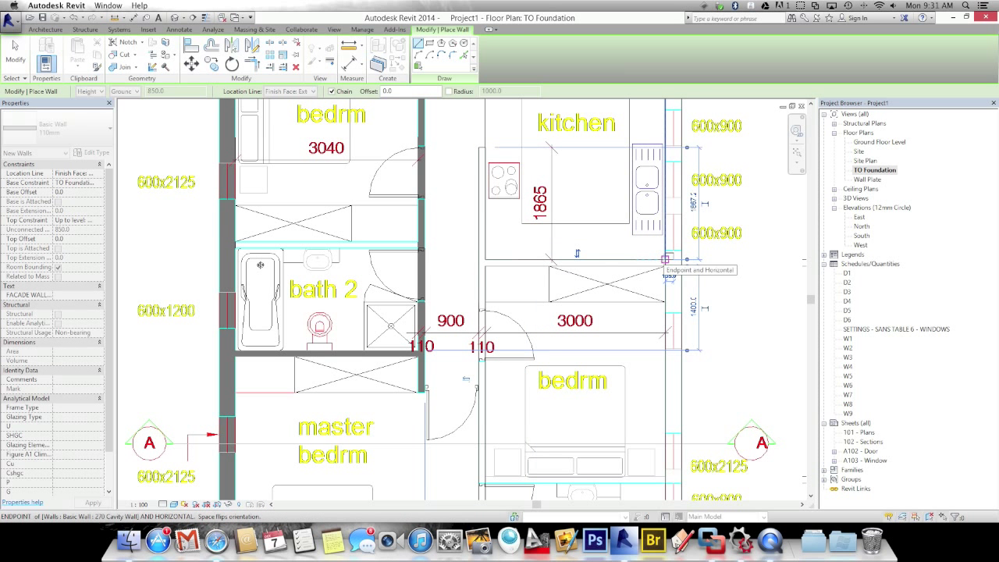
scroll(537, 380, down, 2)
middle_drag(515, 458, 515, 292)
scroll(507, 310, up, 3)
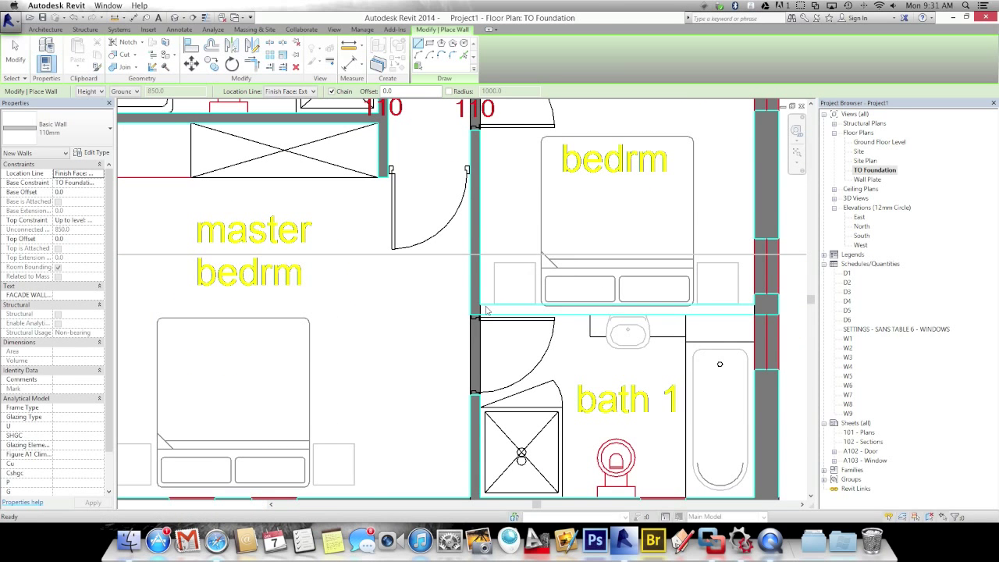
click(486, 310)
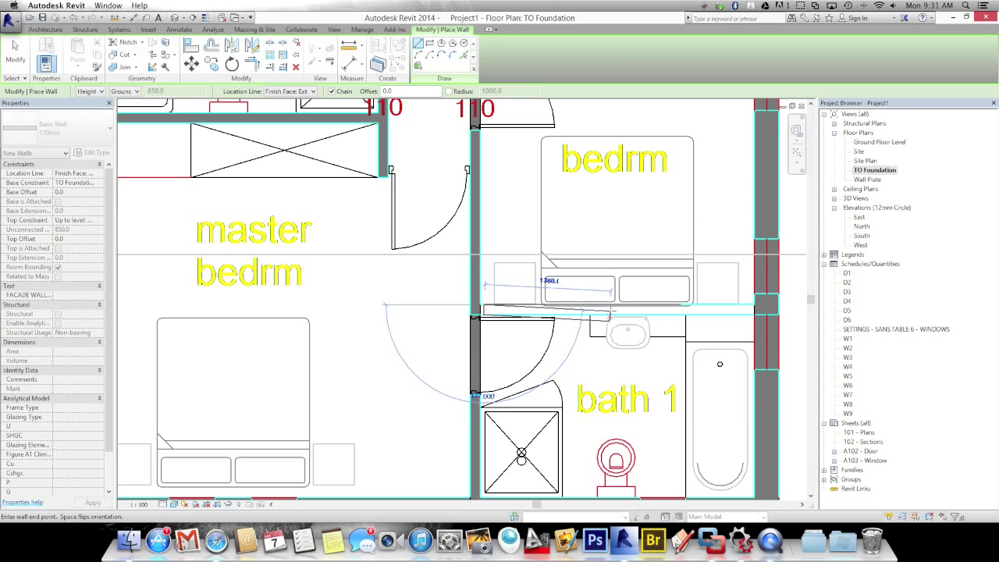
key(Escape)
key(Escape)
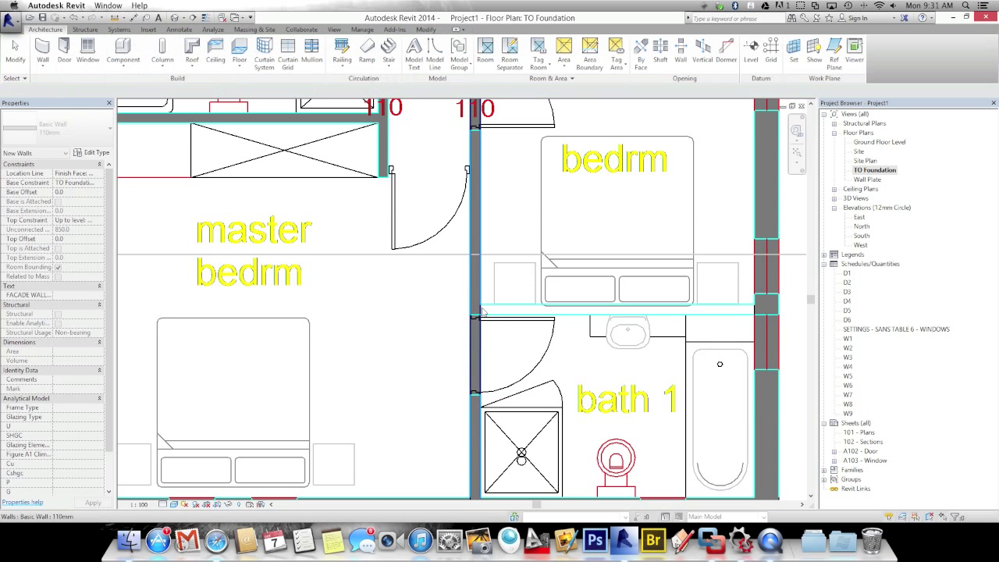
Step: Draw the horizontal 110mm partition above bath 1 between the two wall junctions
key(w)
key(a)
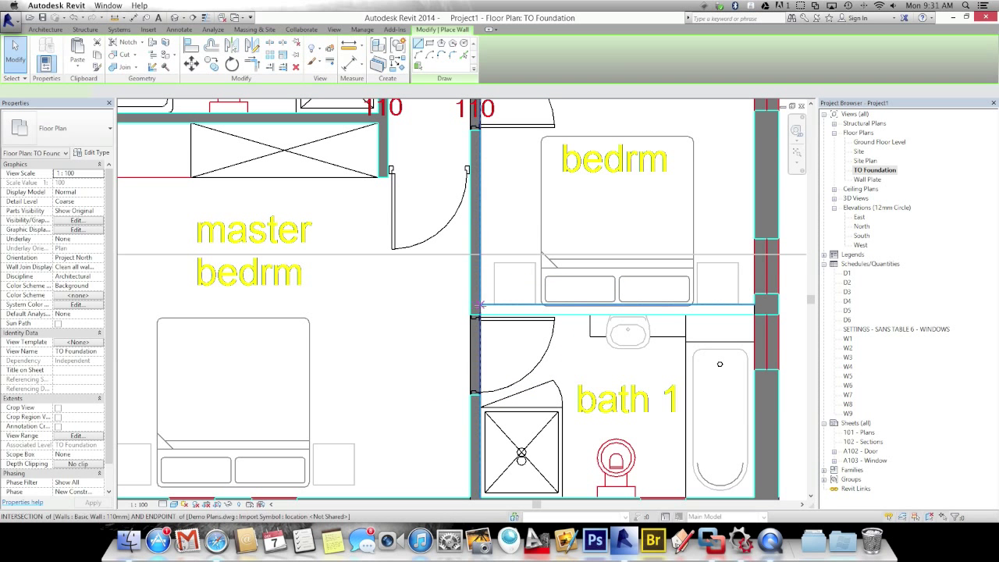
click(478, 314)
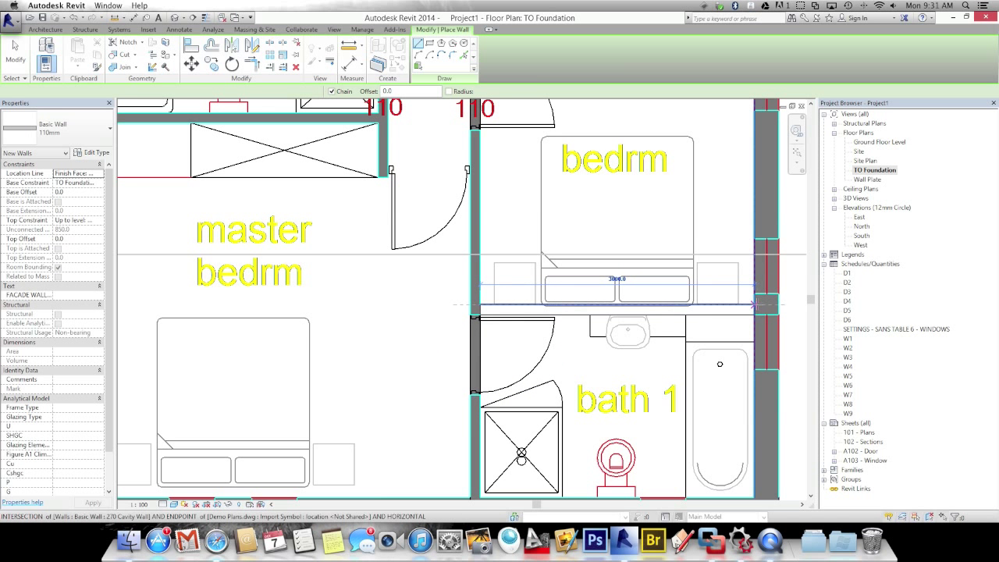
click(755, 305)
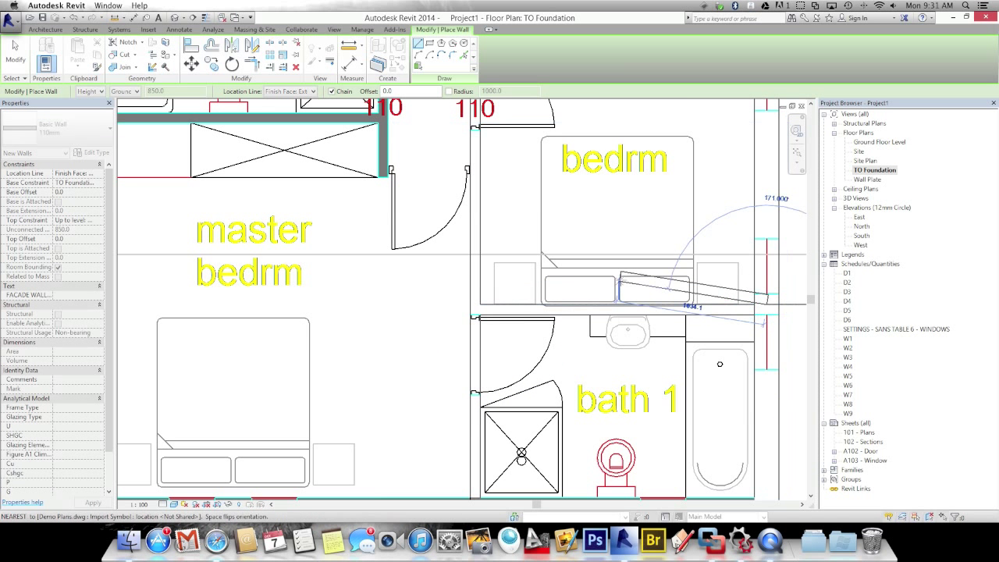
key(Escape)
key(Escape)
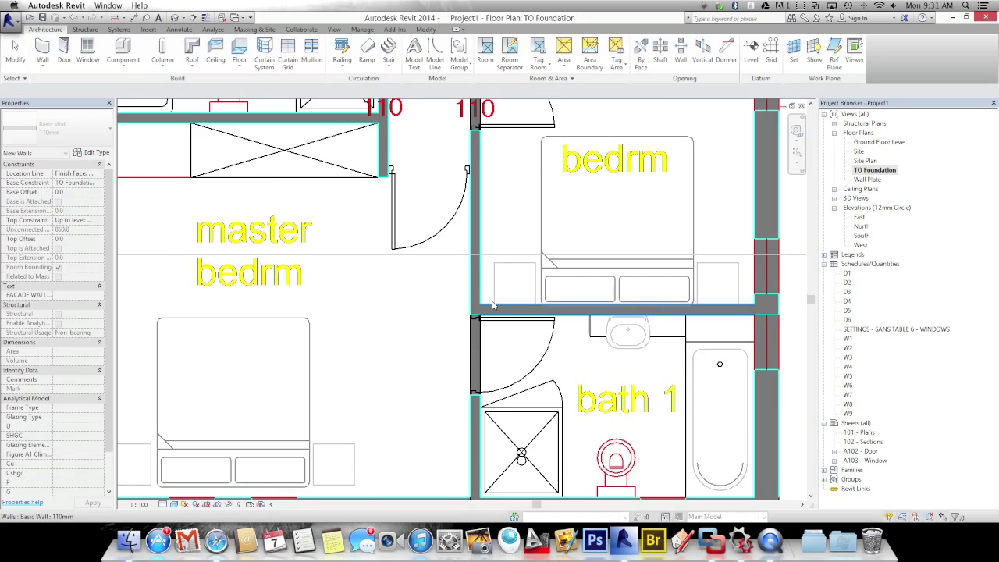
scroll(565, 312, down, 3)
middle_drag(476, 326, 433, 356)
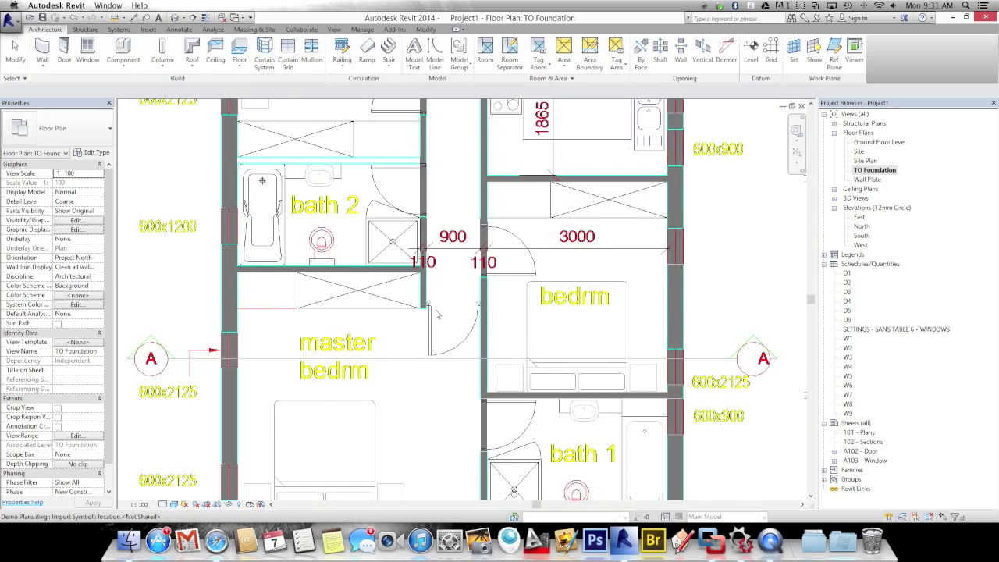
scroll(442, 316, up, 4)
Step: Add the 900 mm wall from the wardrobe corner beside the master bedroom door
key(w)
key(a)
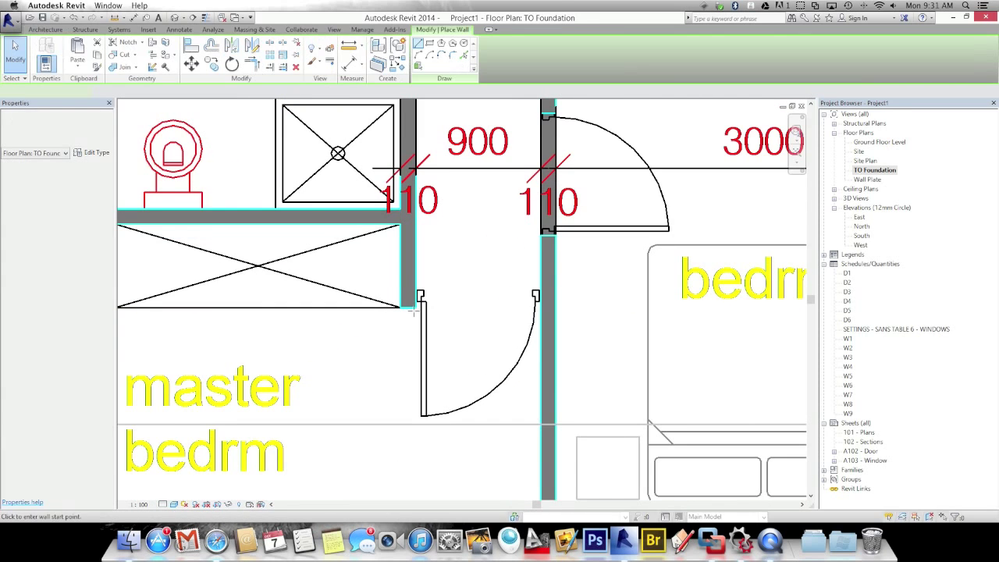
click(416, 308)
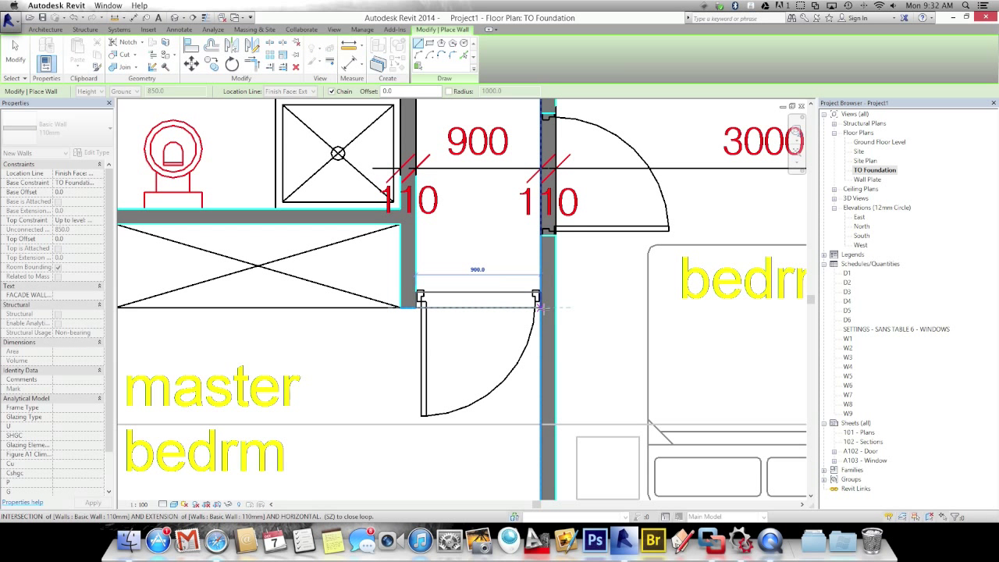
click(539, 308)
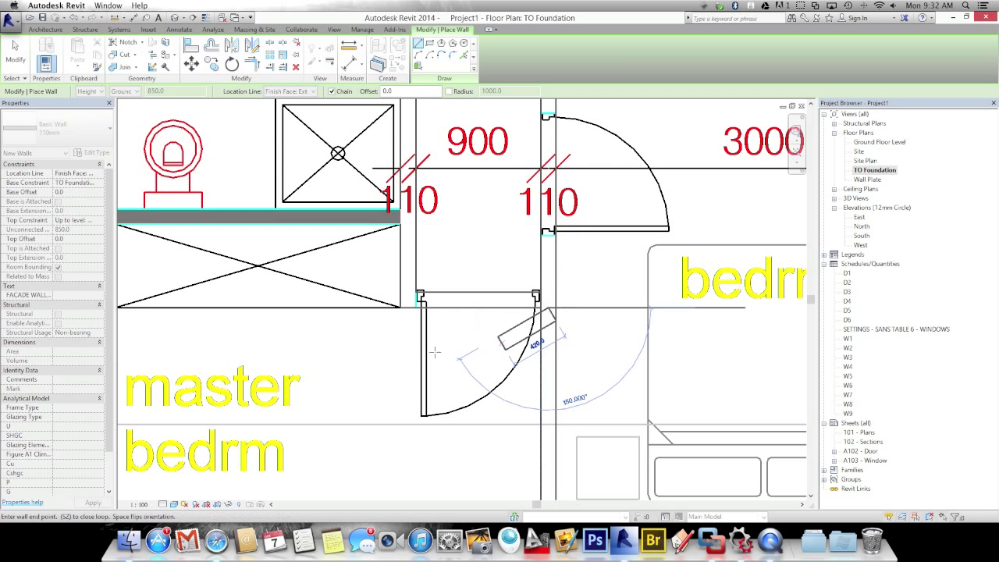
key(Escape)
key(Escape)
scroll(366, 364, down, 10)
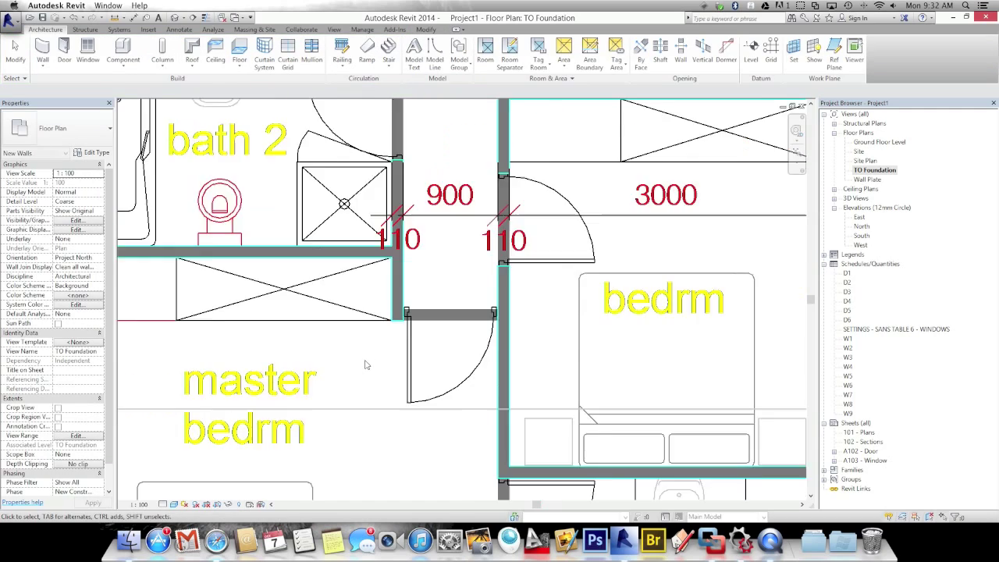
middle_drag(374, 367, 434, 359)
scroll(426, 355, down, 3)
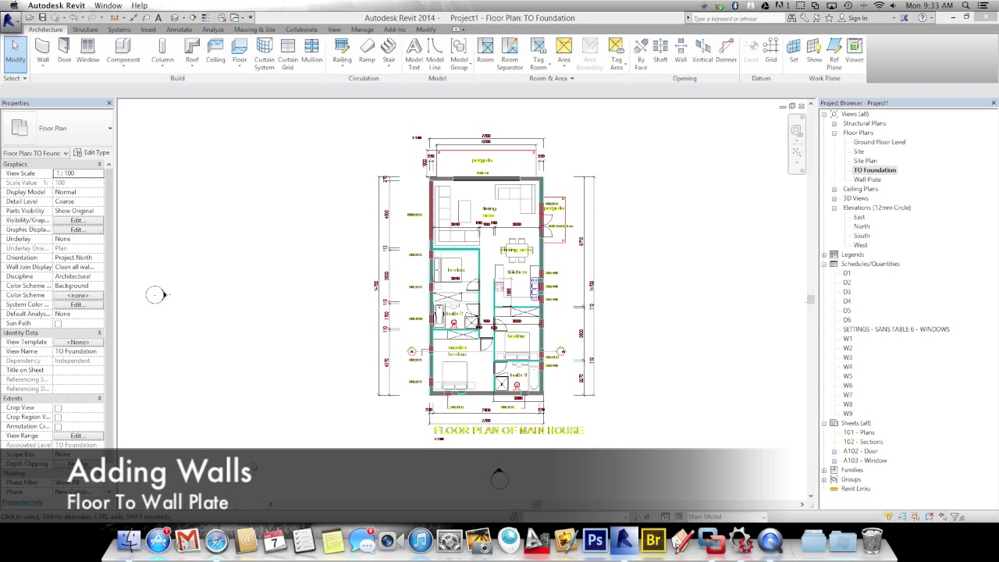
Step: Reveal hidden elements, unhide the topography in this view, then turn Reveal Hidden Elements off
click(261, 504)
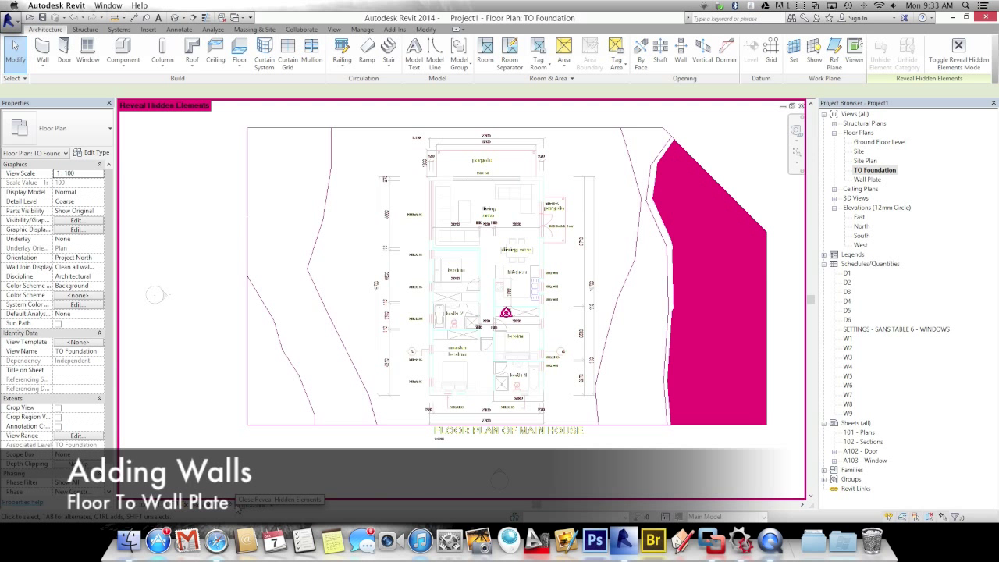
click(261, 422)
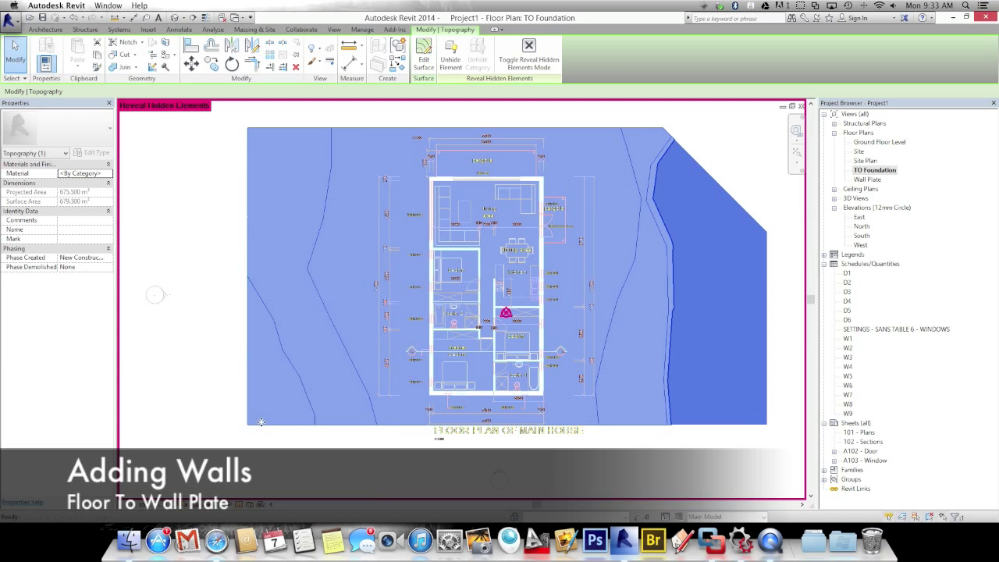
right_click(265, 423)
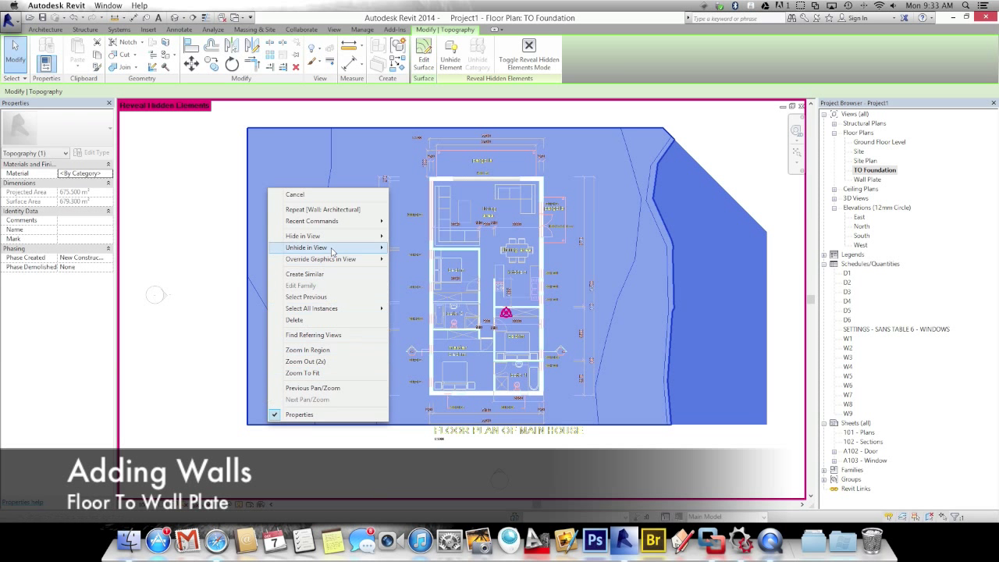
mouse_move(332, 251)
click(240, 248)
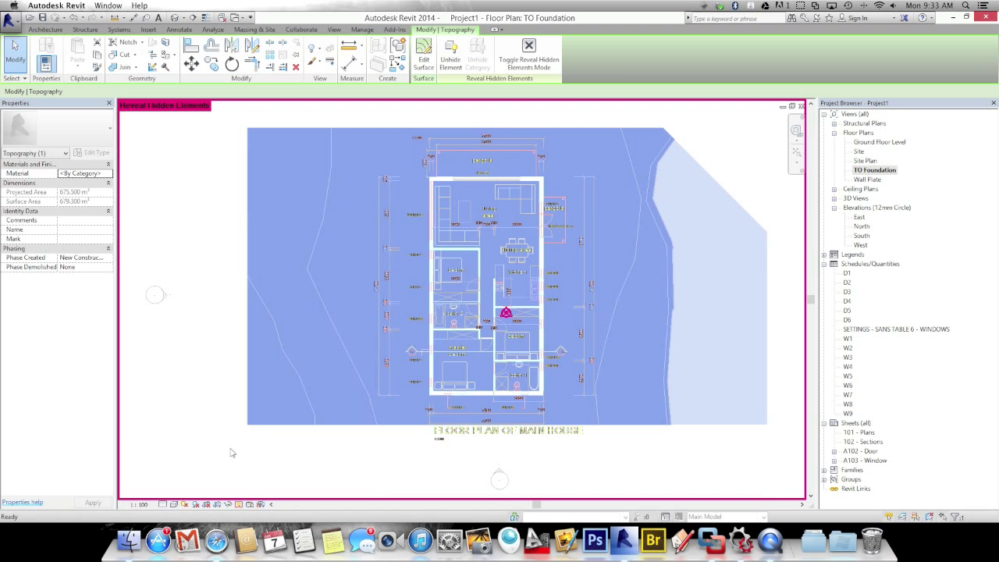
click(529, 56)
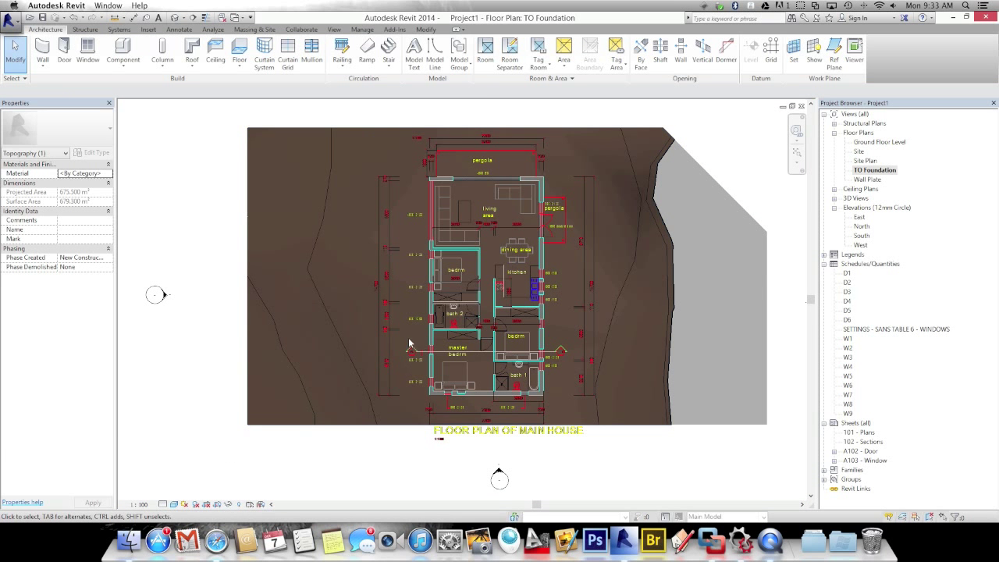
key(Escape)
middle_drag(409, 343, 381, 366)
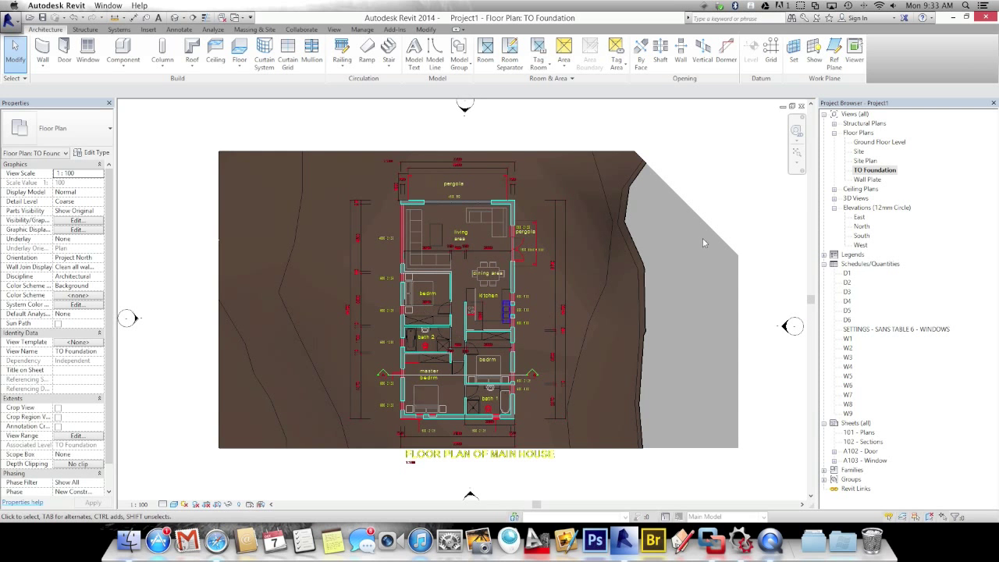
Step: Open Ground Floor Level and set walls to 270 Cavity Wall, top at Wall Plate, Finish Face: Exterior
double_click(872, 144)
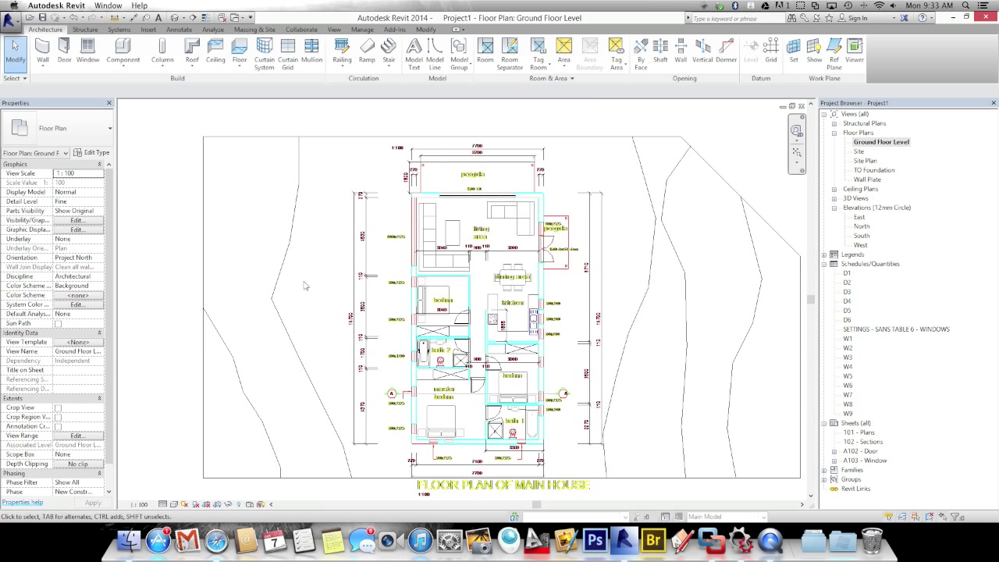
middle_drag(304, 285, 300, 301)
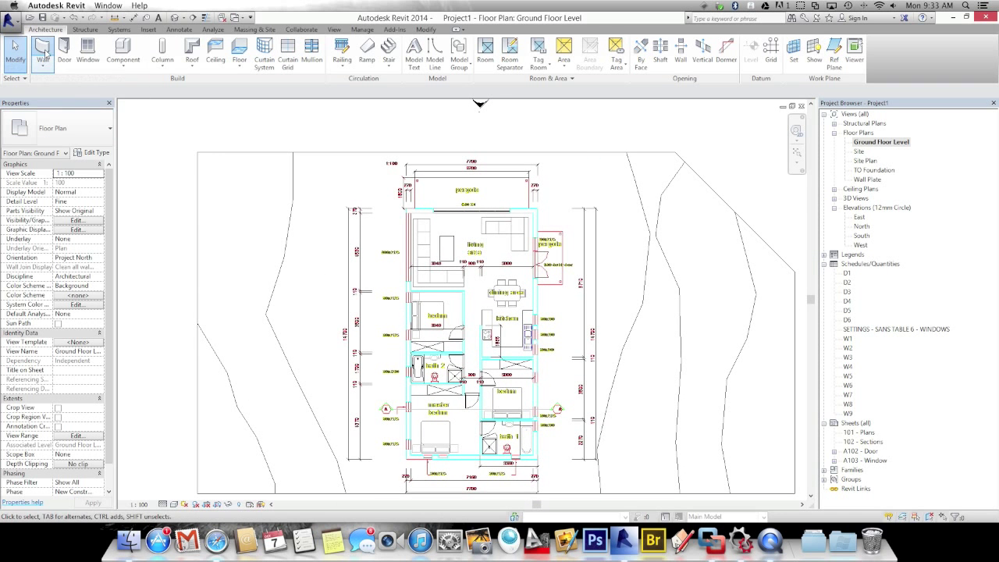
click(44, 53)
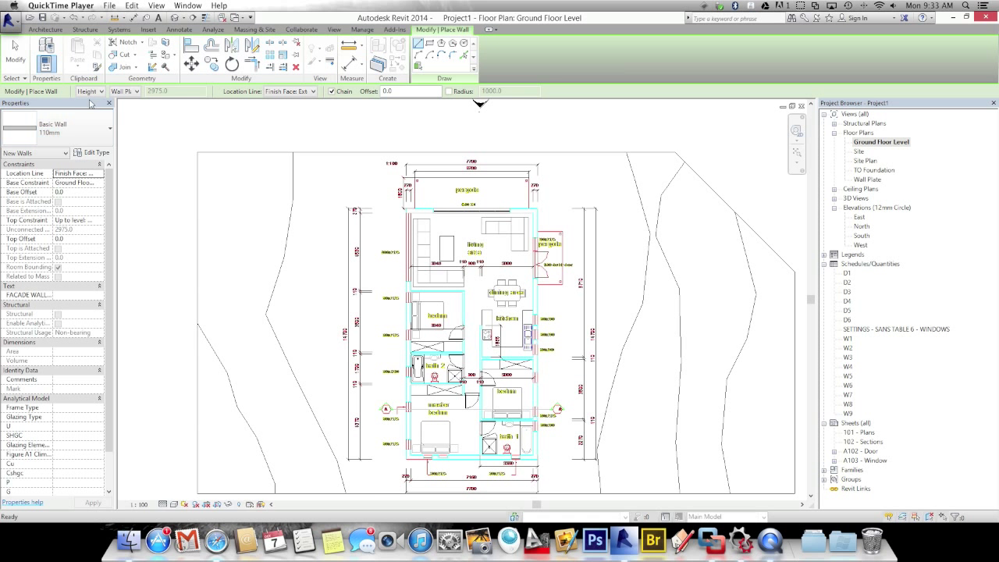
click(124, 93)
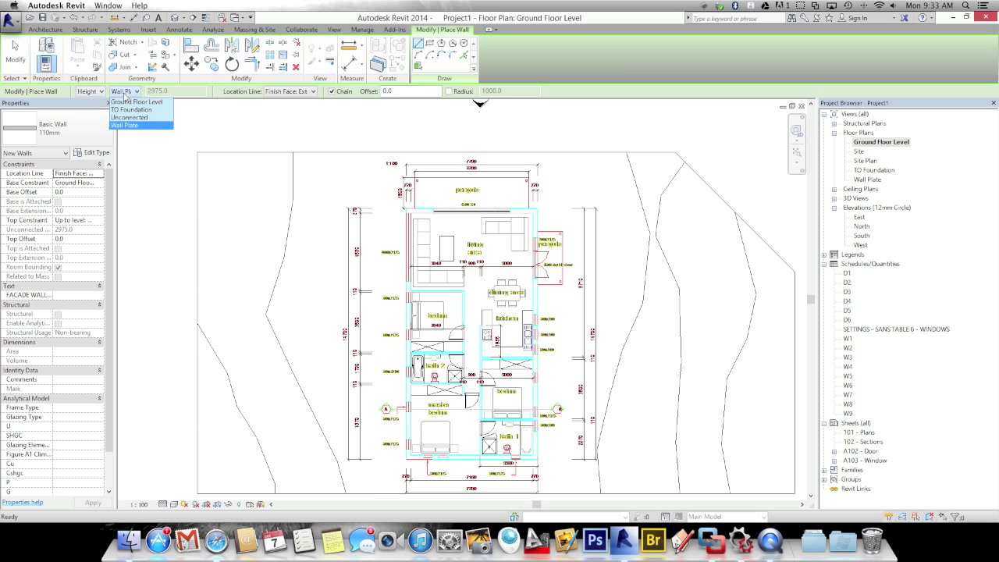
click(219, 96)
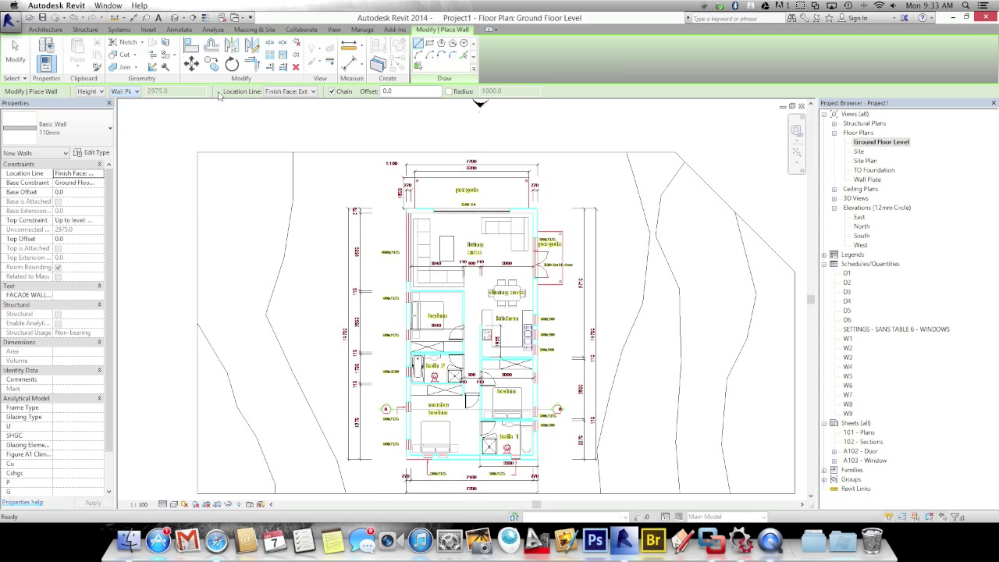
click(278, 93)
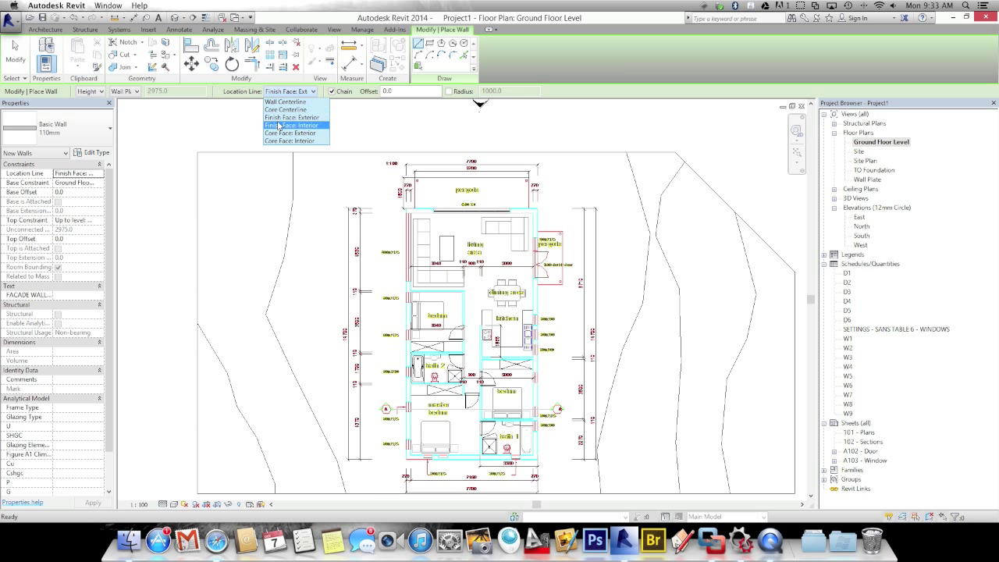
click(285, 118)
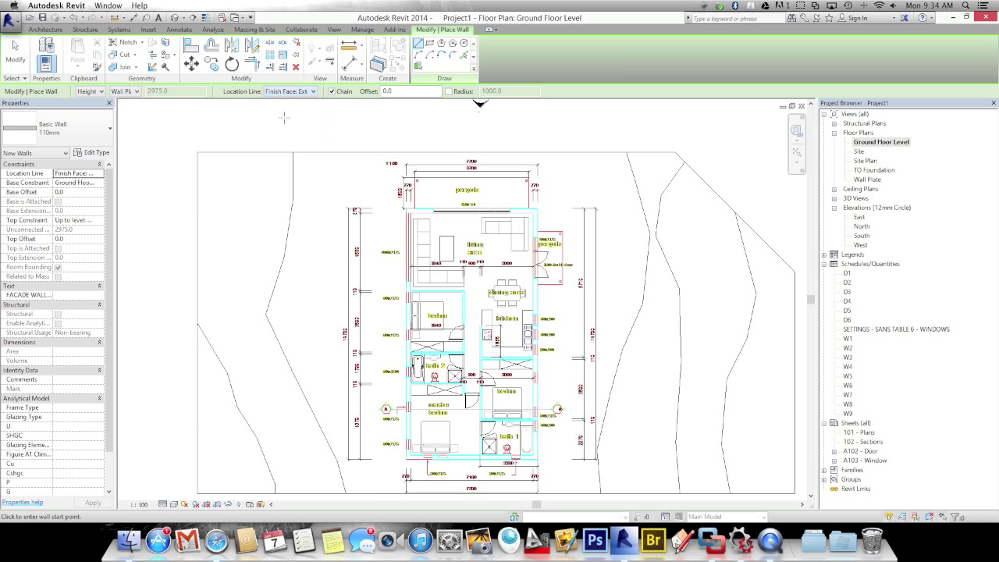
click(103, 137)
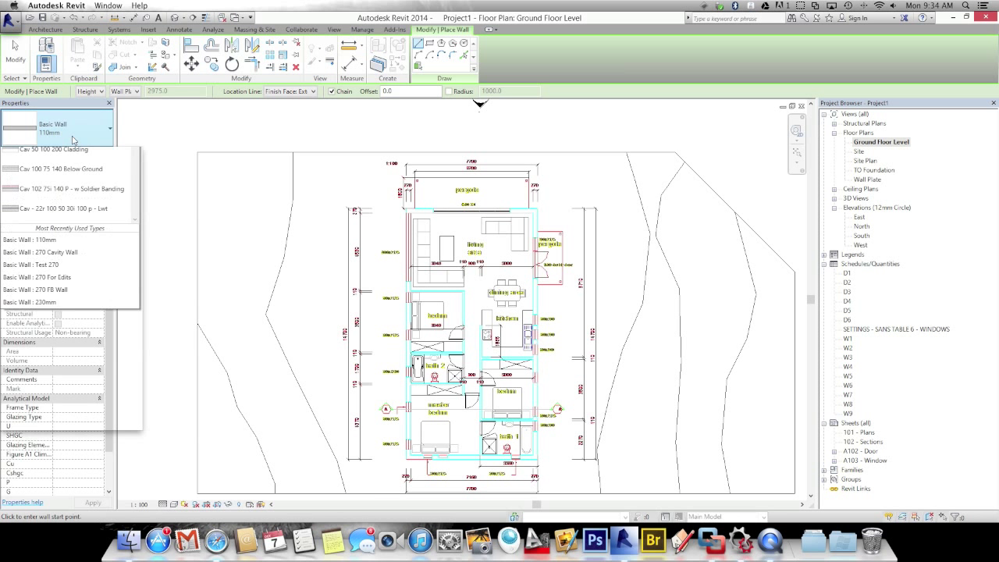
click(41, 209)
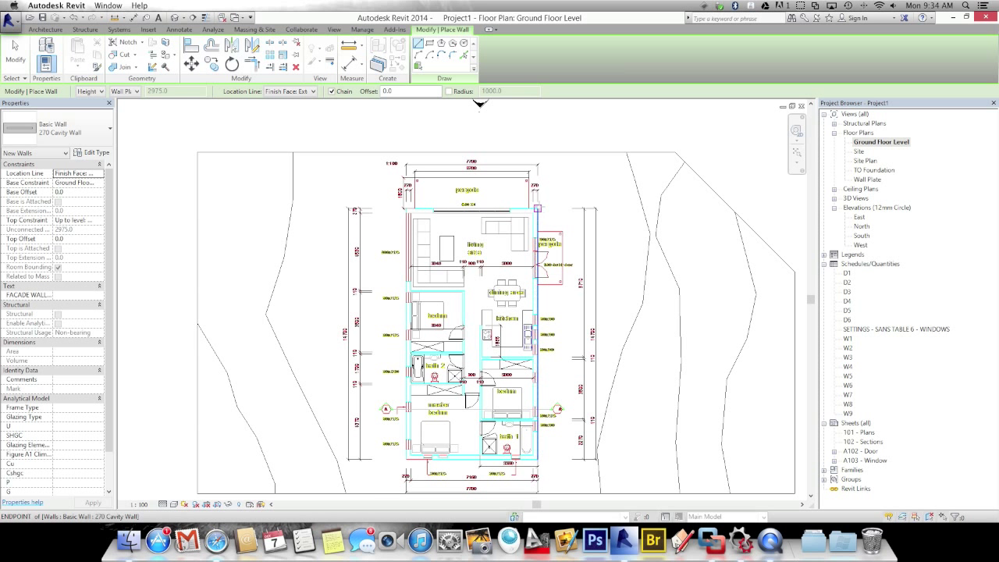
Step: Trace the cavity wall along the 14700 side and 7800 bottom to the top-left corner, then choose Basic Wall 110mm
click(537, 208)
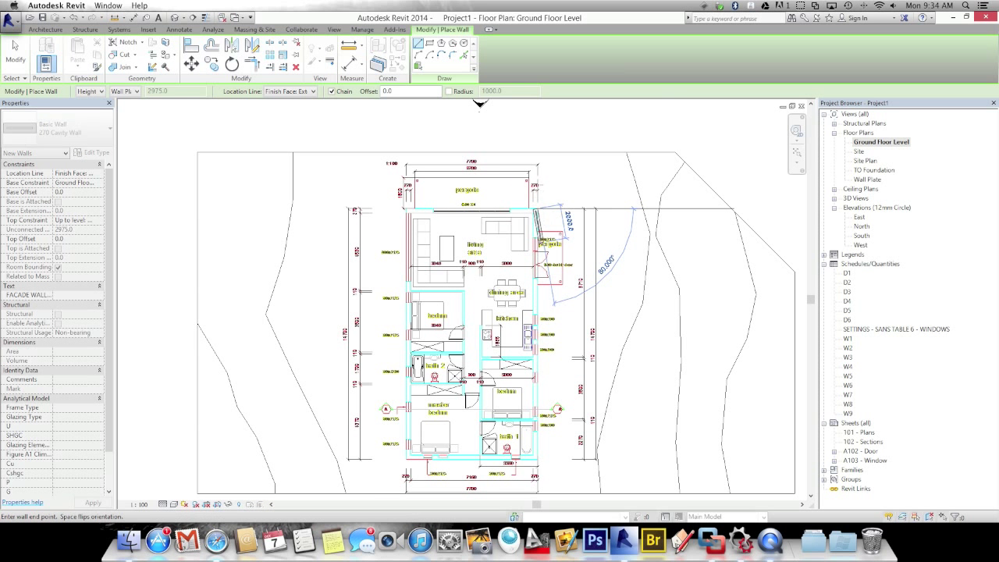
scroll(549, 253, down, 1)
middle_drag(549, 253, 545, 180)
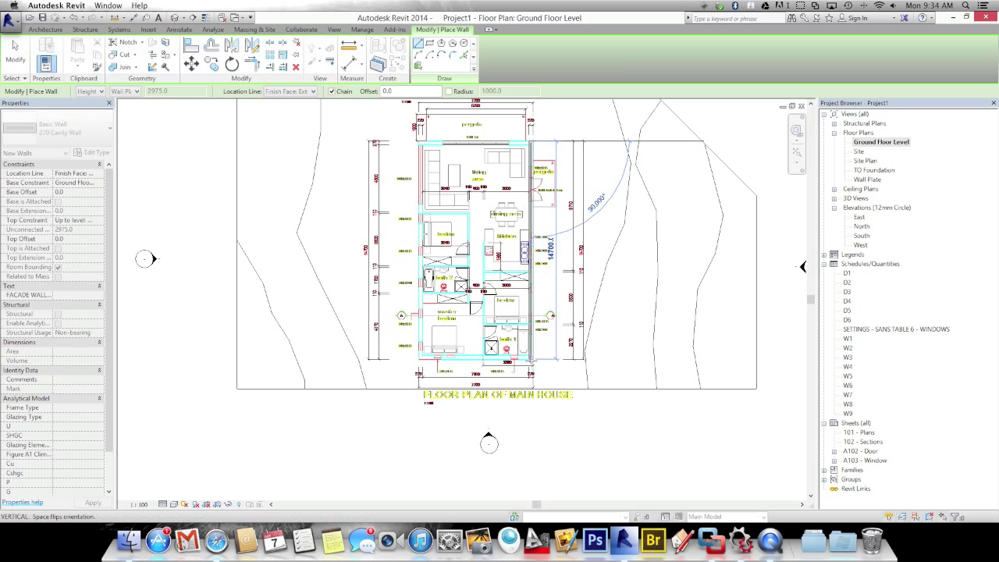
click(534, 359)
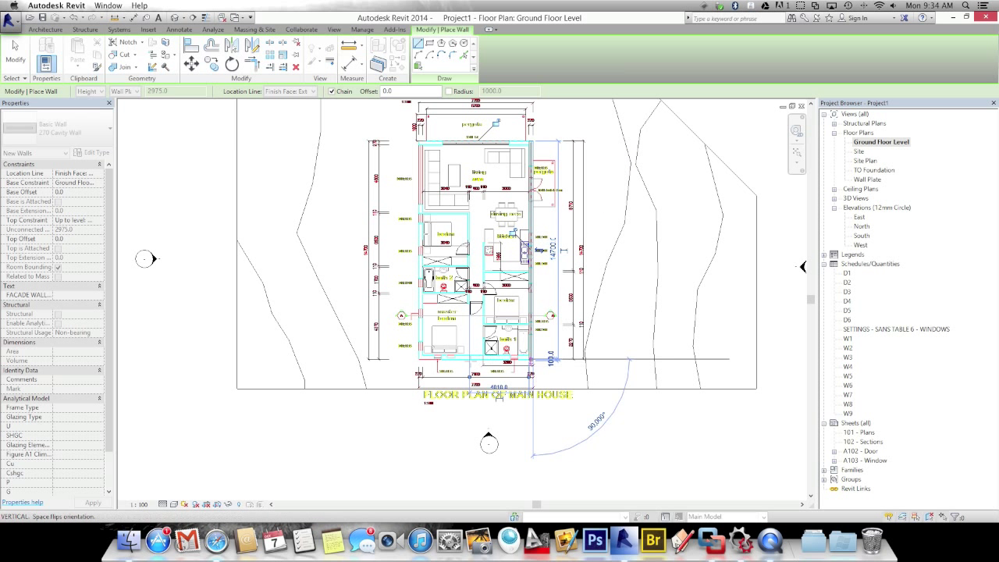
click(418, 360)
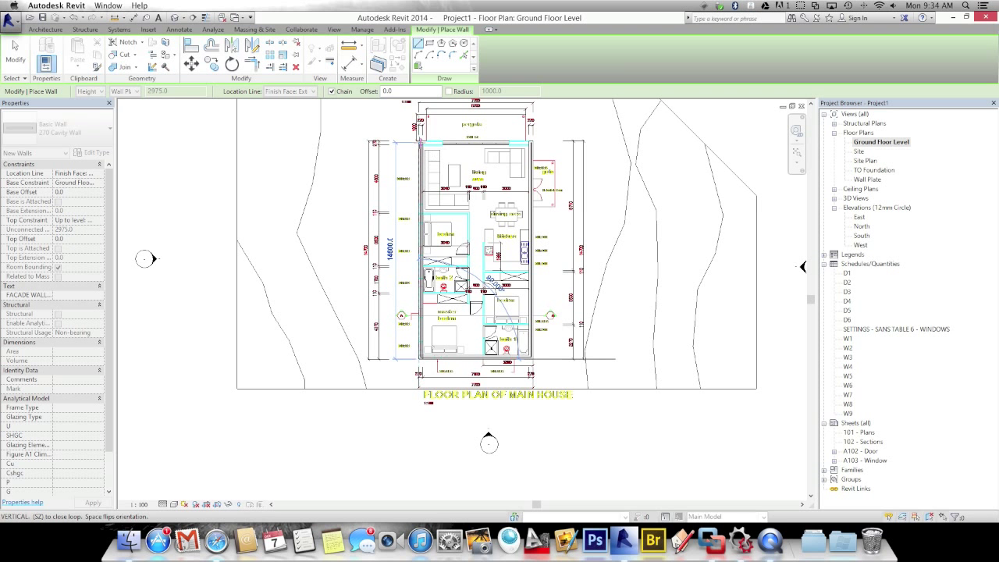
scroll(420, 142, up, 5)
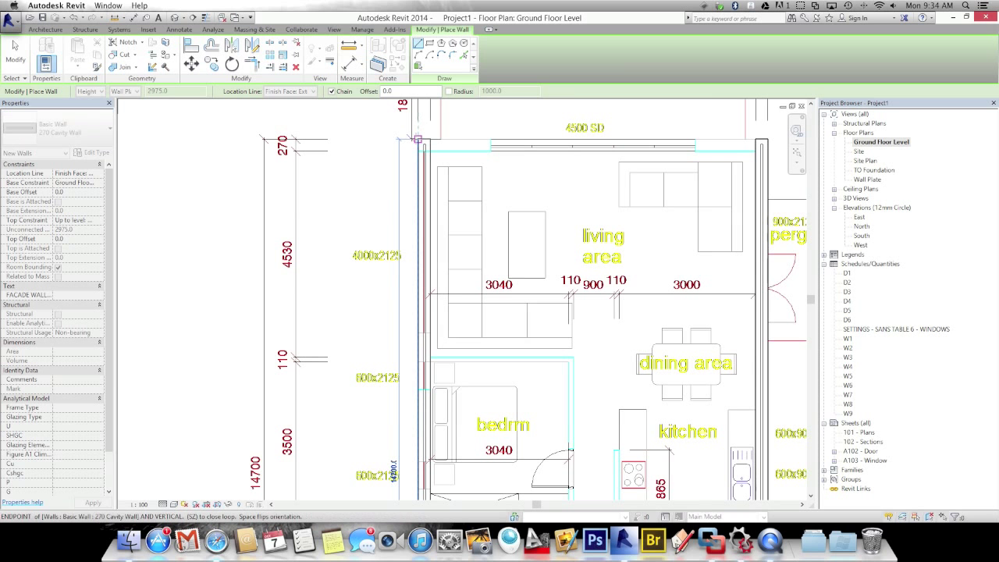
click(418, 139)
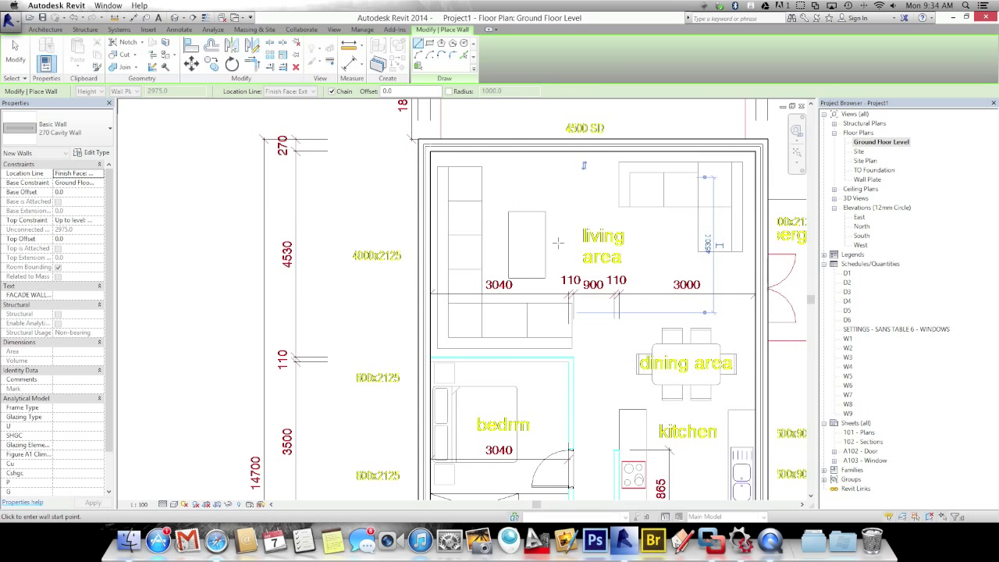
scroll(546, 230, down, 2)
middle_drag(508, 222, 433, 185)
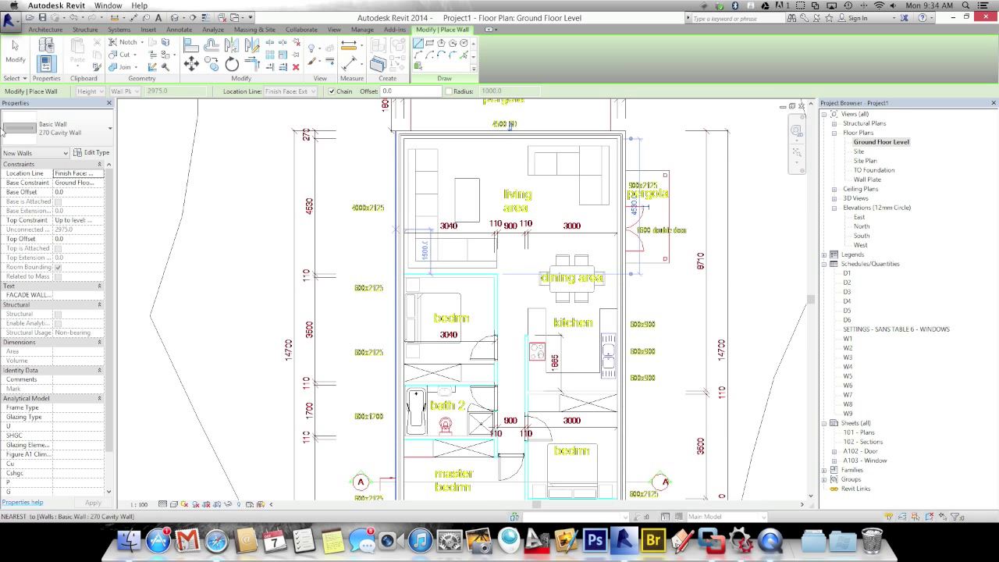
click(69, 127)
Step: Draw a 110mm wall along the top of the bedroom from its top-left corner
click(22, 176)
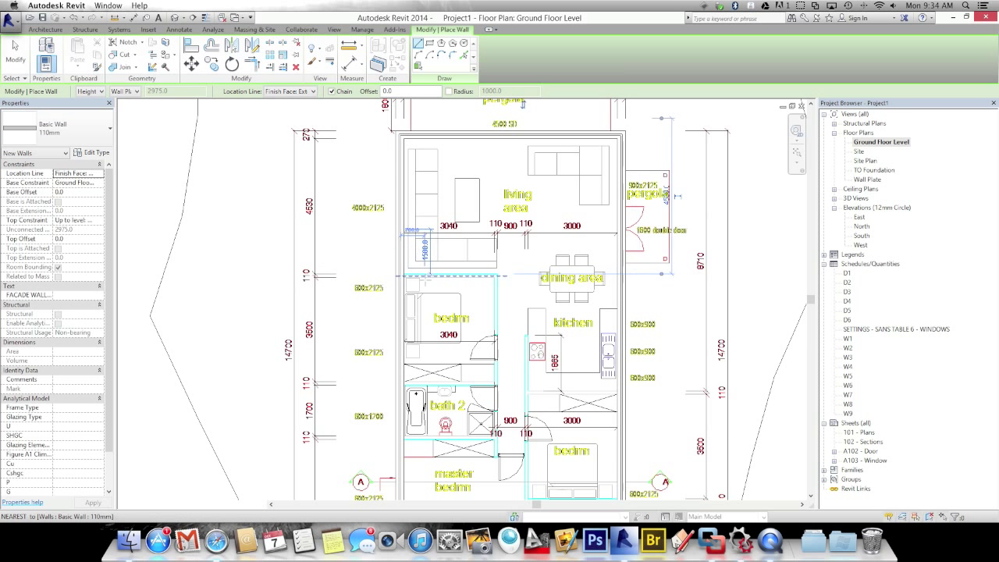
scroll(404, 275, up, 1)
scroll(403, 276, up, 2)
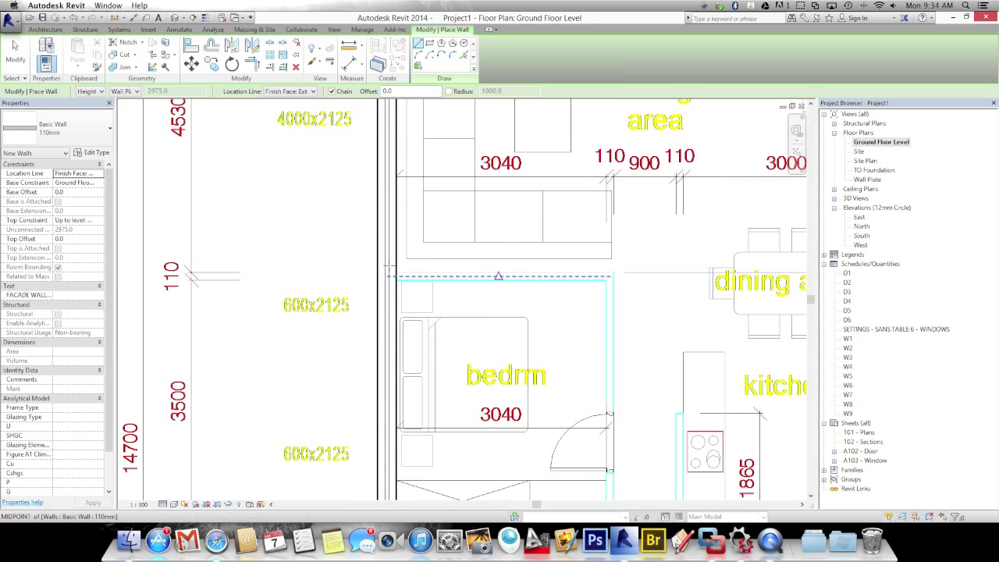
click(396, 272)
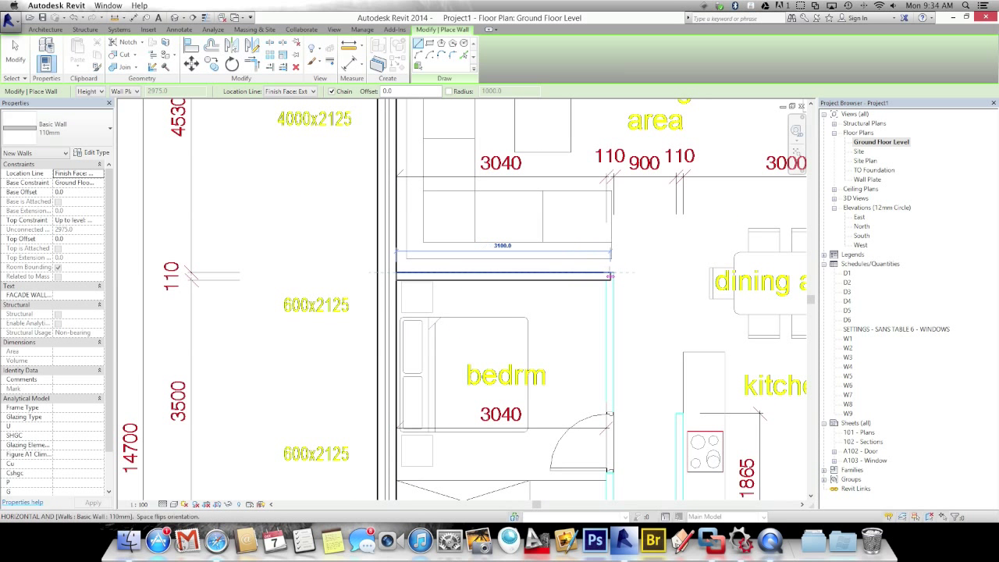
click(613, 273)
Step: Run a 2655.5-long wall down the hallway beside bath 2 and select the stray diagonal wall
middle_drag(669, 285, 531, 0)
click(550, 344)
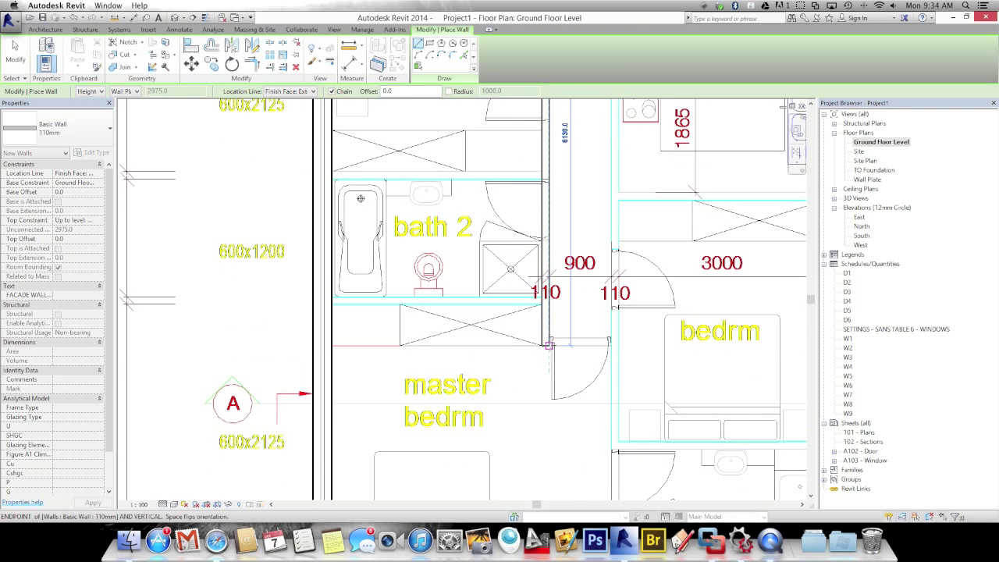
key(super)
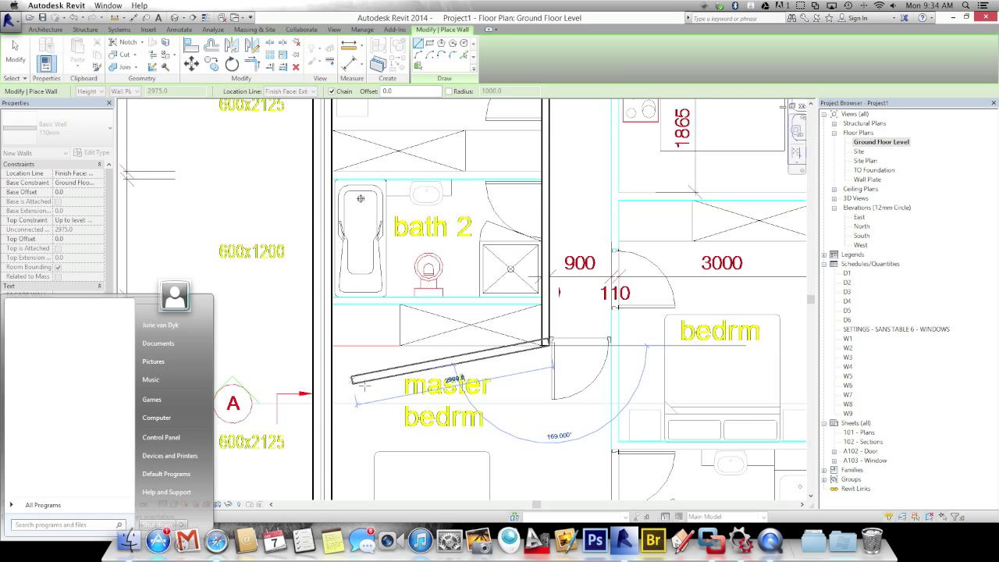
click(364, 382)
key(Escape)
key(Escape)
click(377, 379)
Step: Delete the stray diagonal wall, leaving the wall type unchanged
key(Delete)
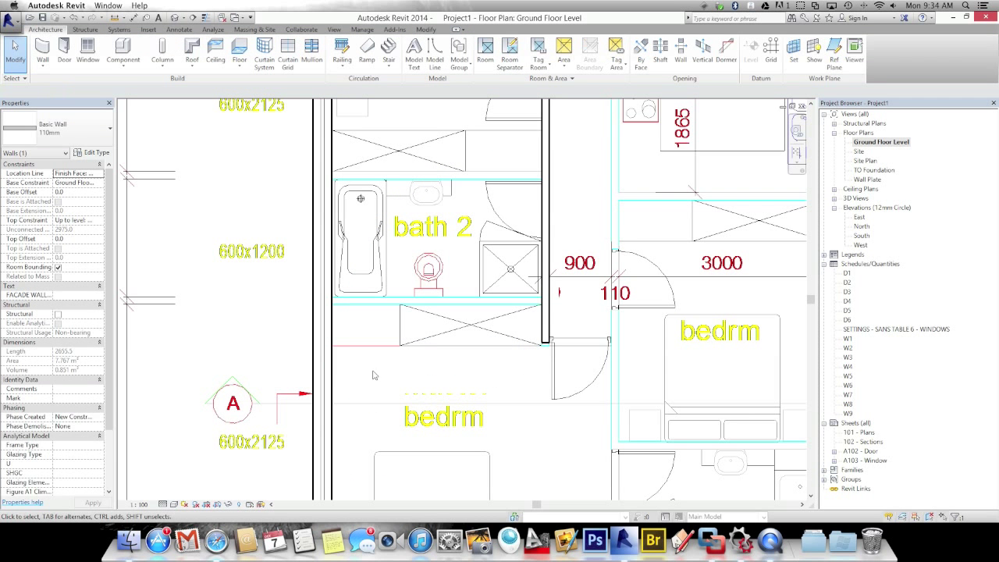
click(94, 139)
click(85, 168)
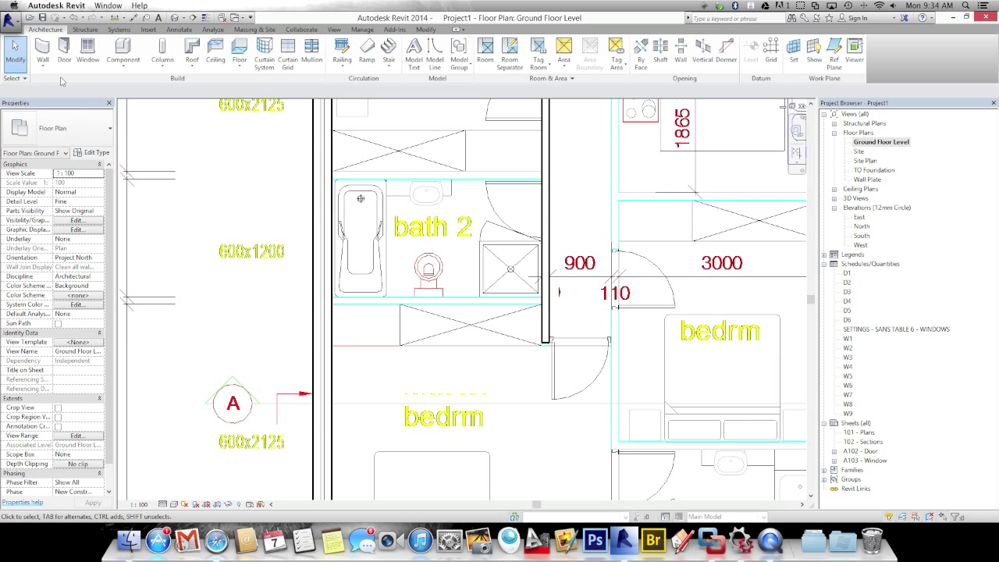
Step: Draw walls along the bottom and top of bath 2, separating it from the master bedroom
click(43, 50)
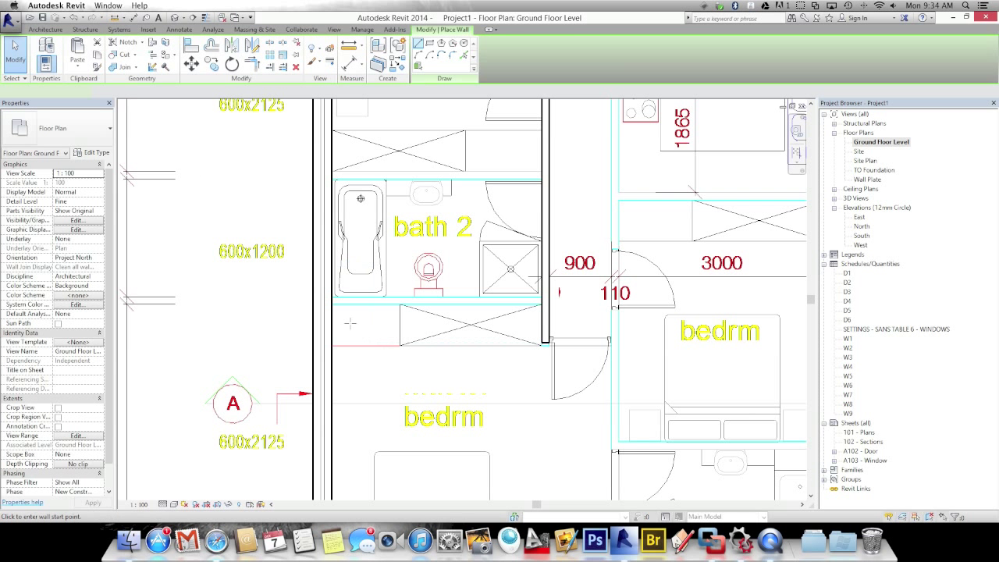
click(331, 297)
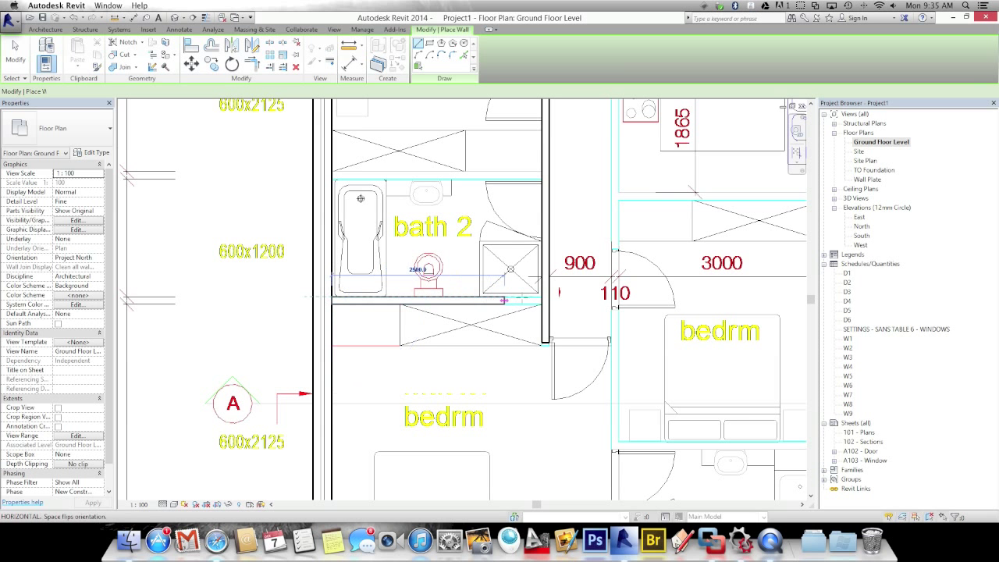
click(542, 297)
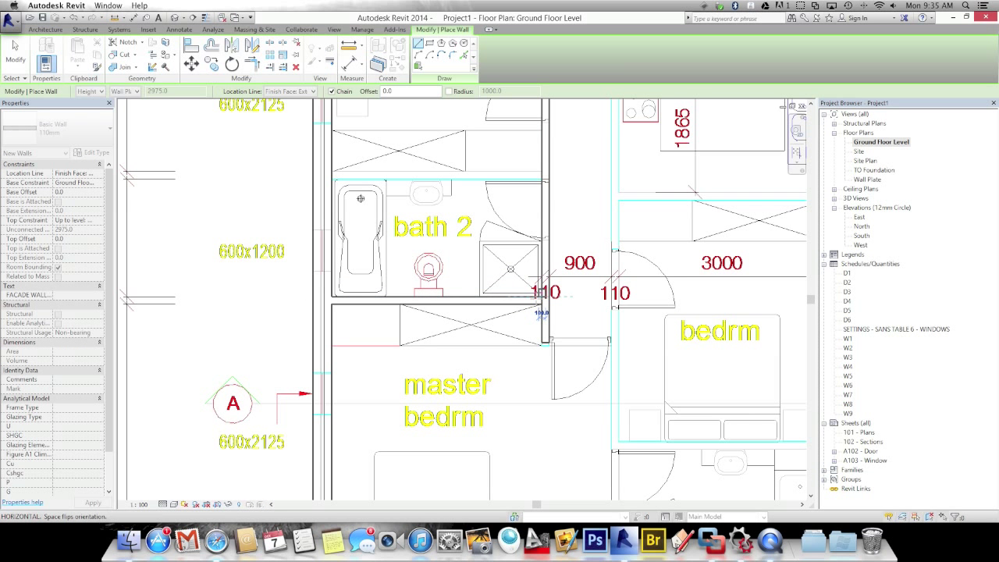
key(Escape)
middle_drag(485, 433, 491, 561)
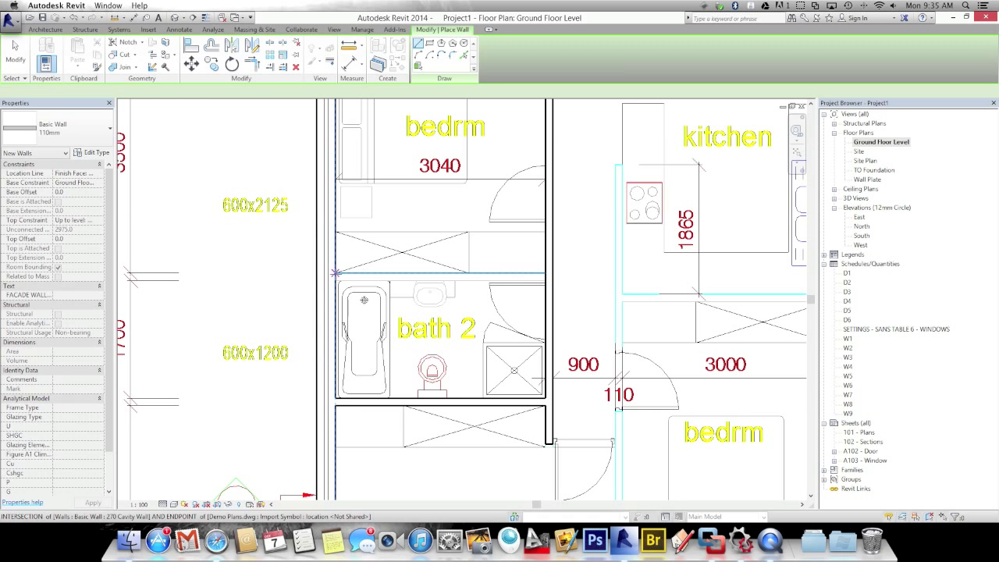
click(336, 273)
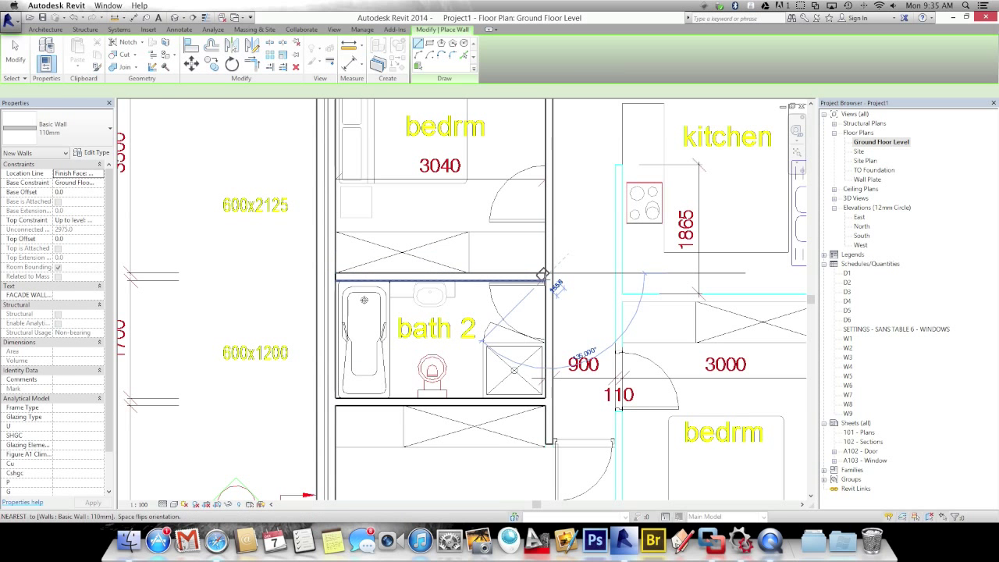
click(542, 274)
key(Escape)
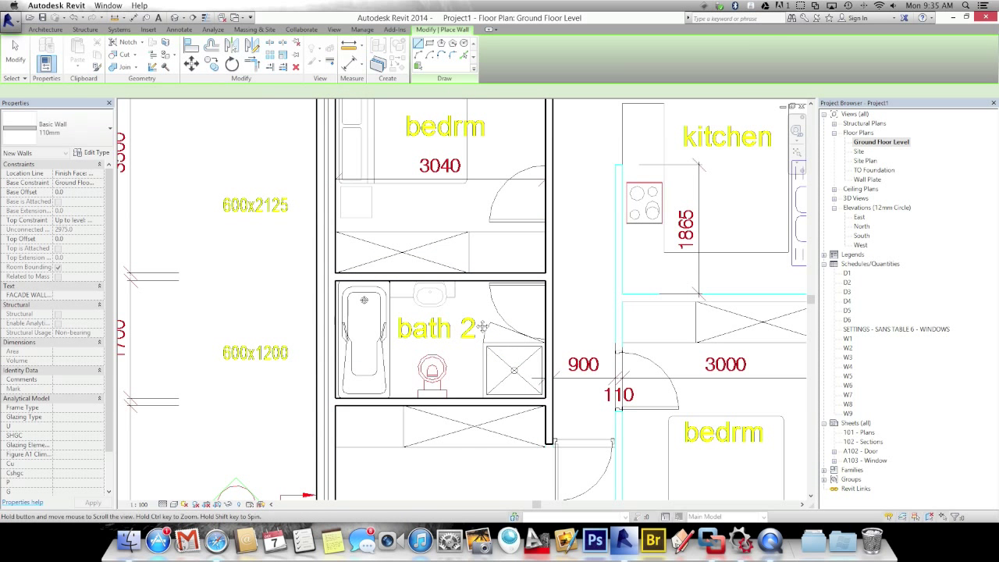
Step: Add a short horizontal wall from the hallway wall's end beside the bedroom door
middle_drag(550, 393, 480, 326)
scroll(475, 376, up, 2)
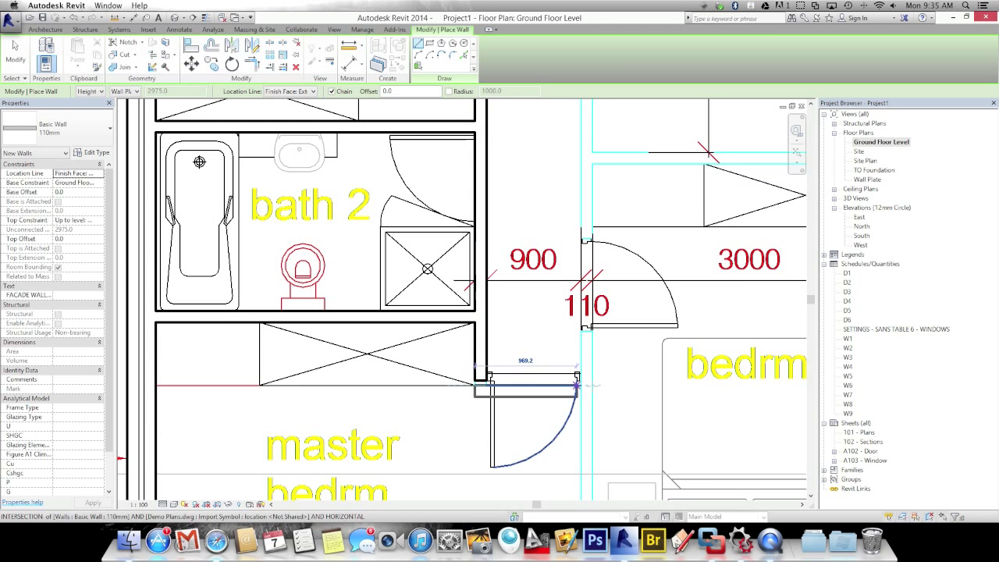
click(475, 384)
click(592, 384)
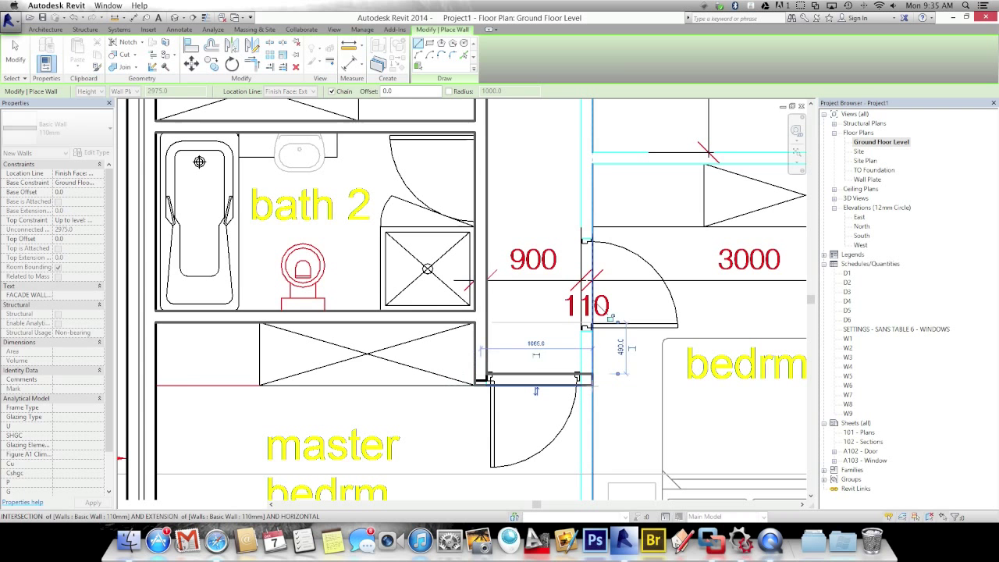
scroll(611, 318, down, 1)
key(Escape)
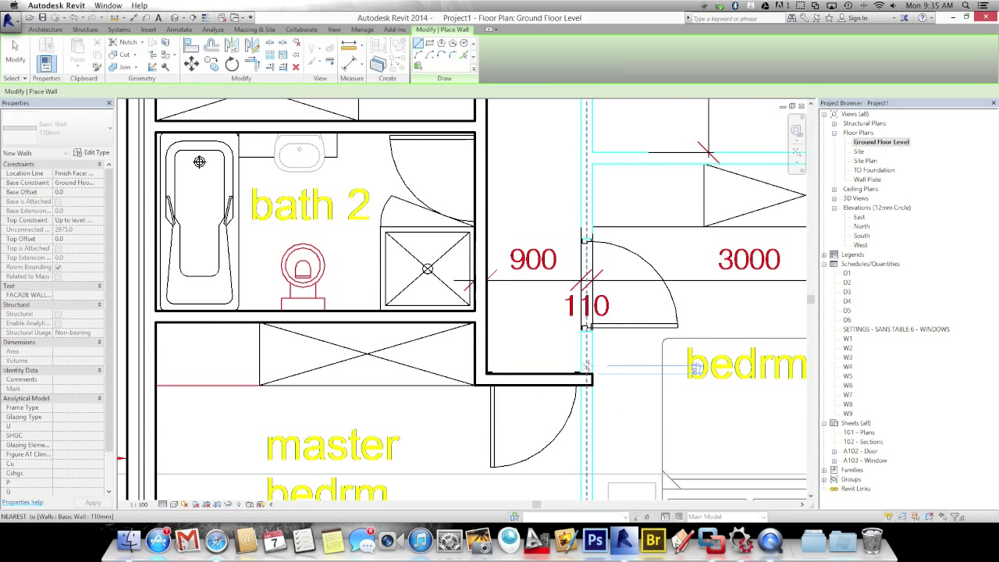
scroll(638, 366, down, 1)
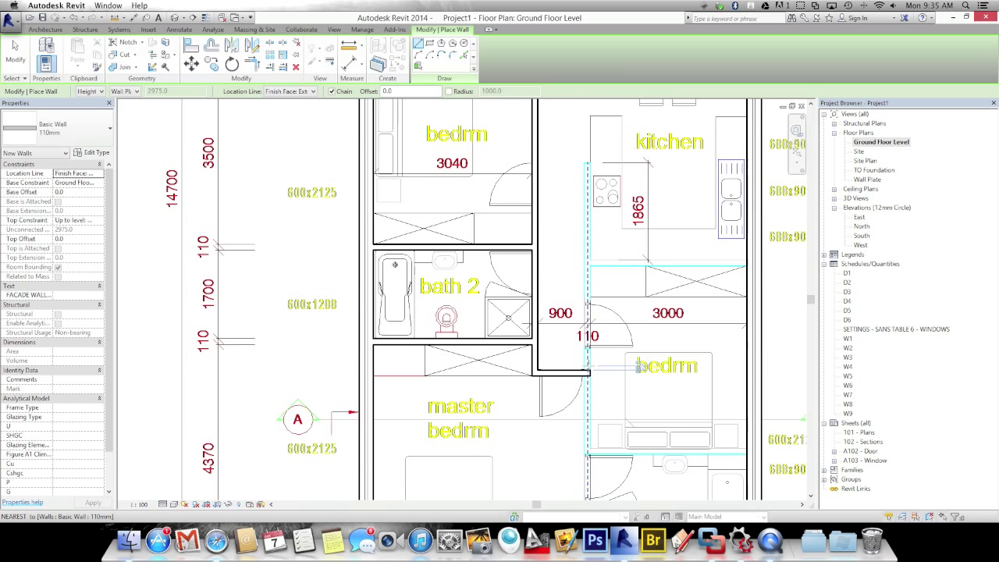
Step: Draw a long wall down from the kitchen corner to the bottom outer wall
click(584, 166)
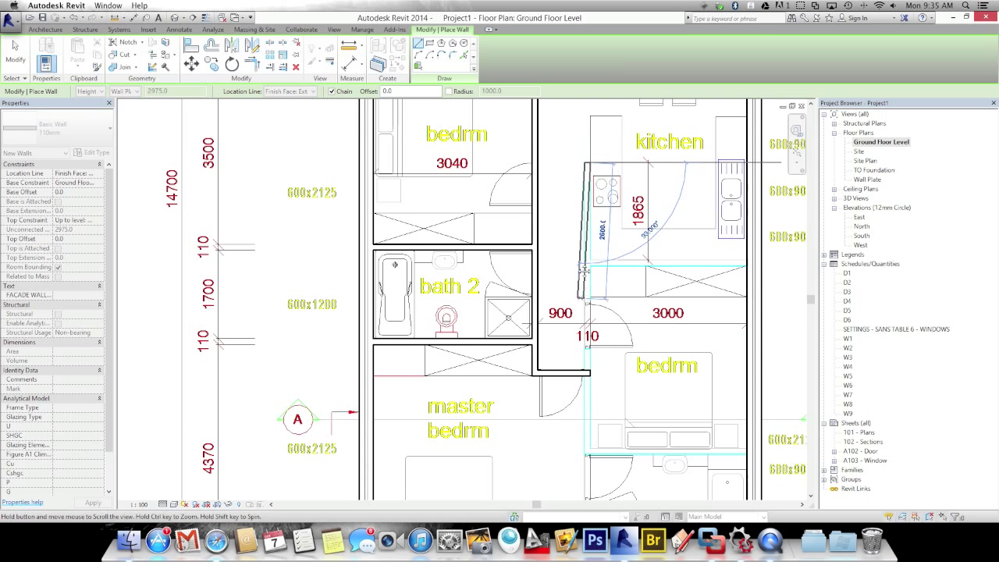
scroll(584, 270, down, 5)
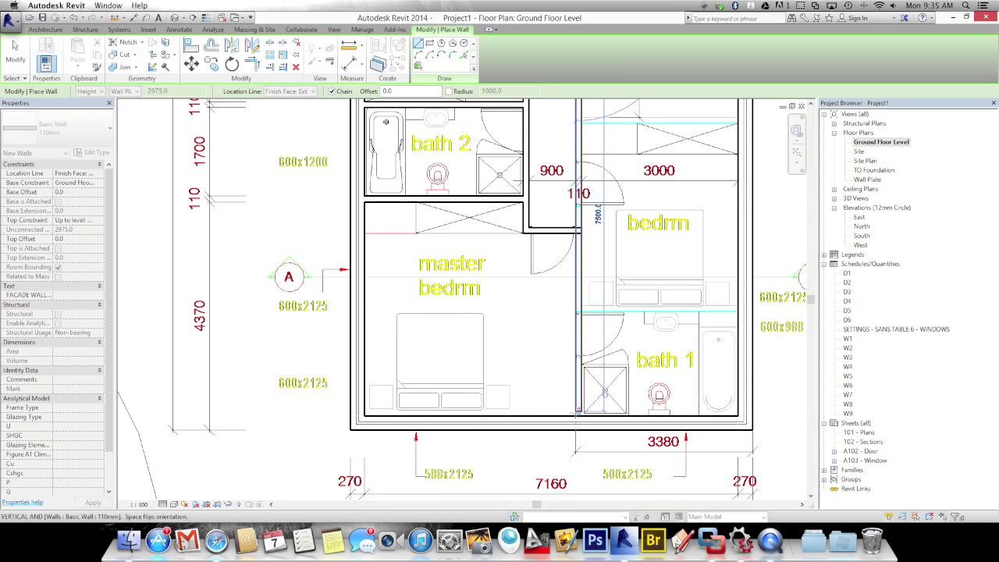
click(566, 401)
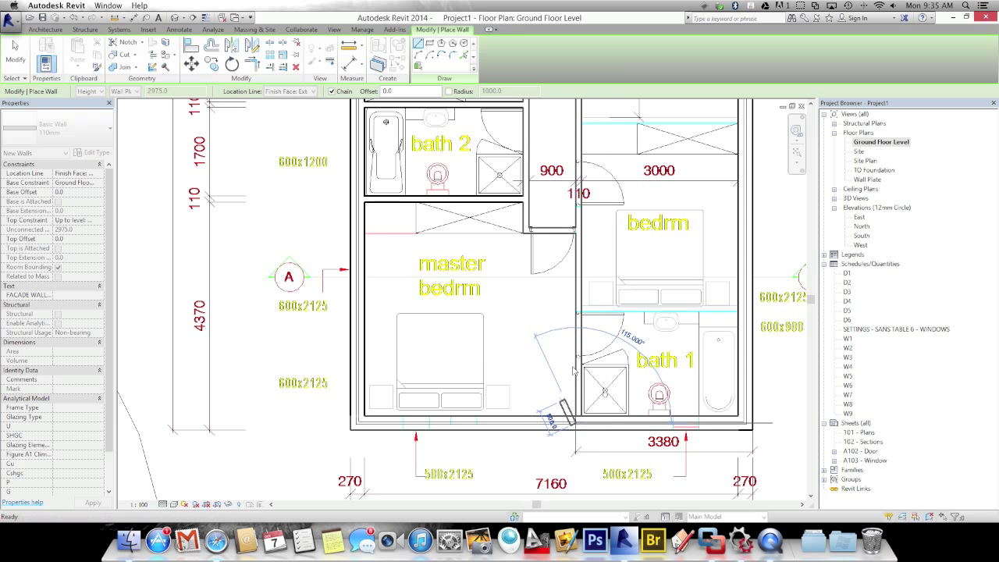
key(Escape)
scroll(569, 366, up, 2)
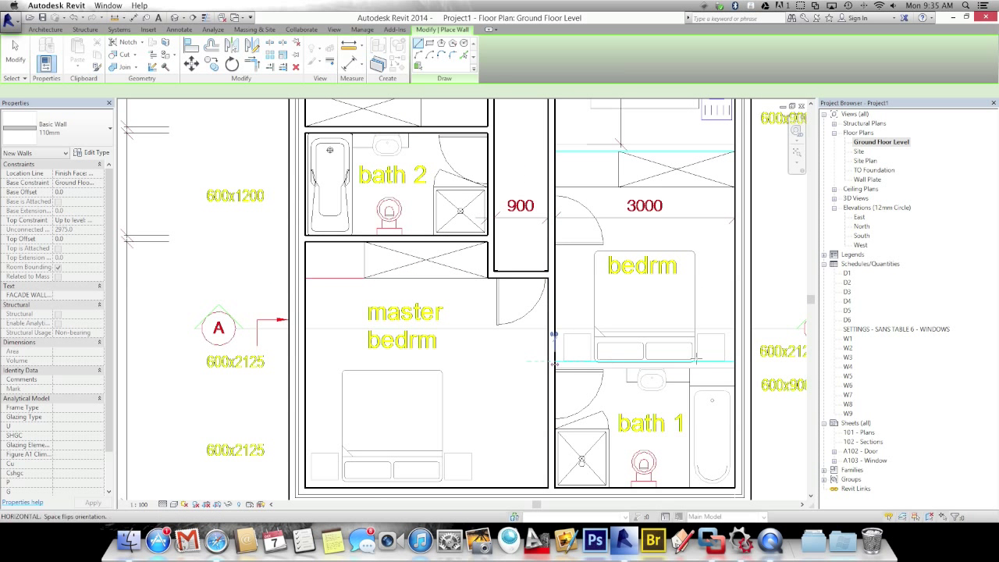
Step: Draw a wall between the bedroom and bath 1
click(554, 363)
click(734, 362)
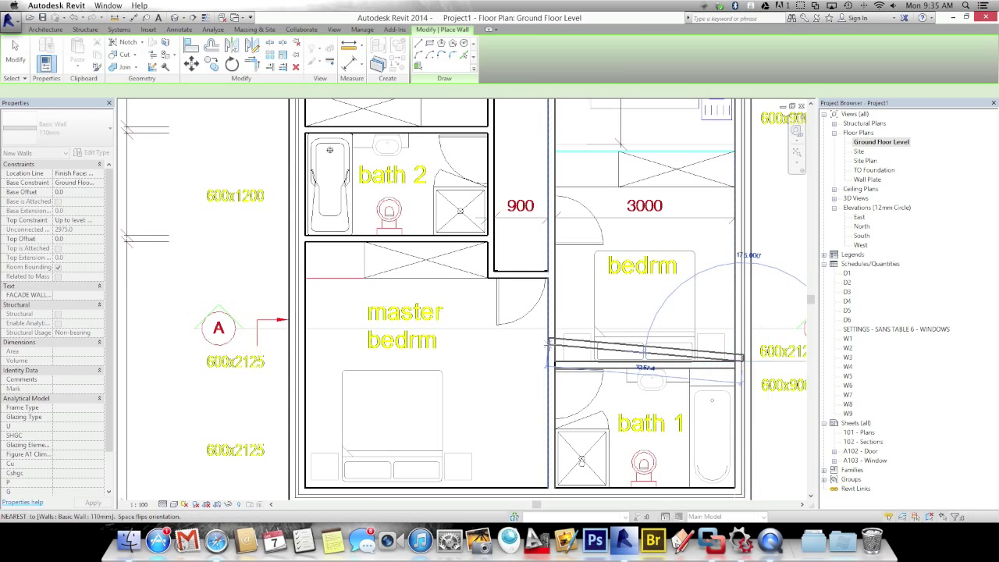
key(Escape)
scroll(480, 414, up, 1)
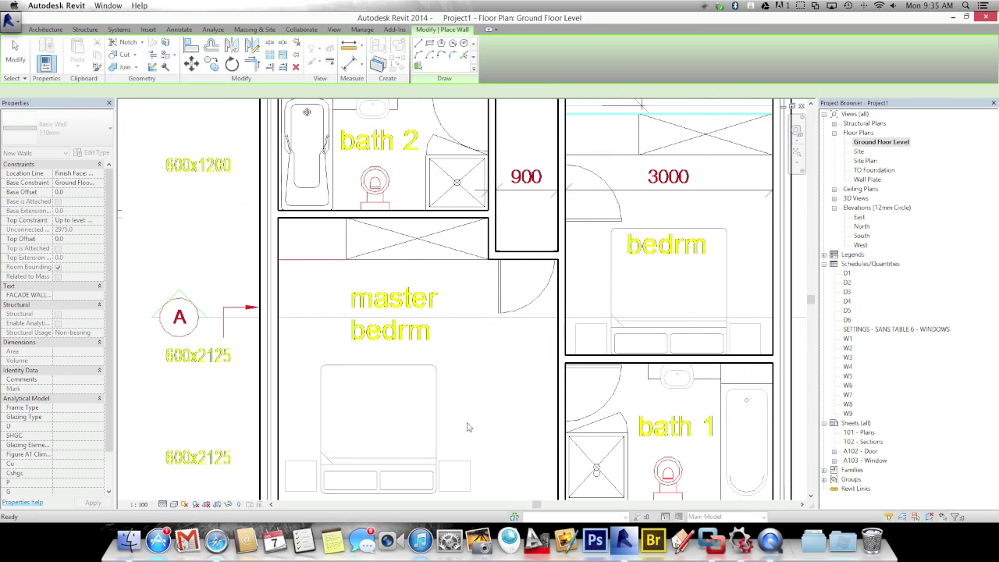
scroll(509, 354, down, 2)
Step: Draw a wall below the kitchen ending at the 3000 dimension point, then exit the Wall tool
middle_drag(557, 159, 483, 322)
scroll(495, 298, up, 4)
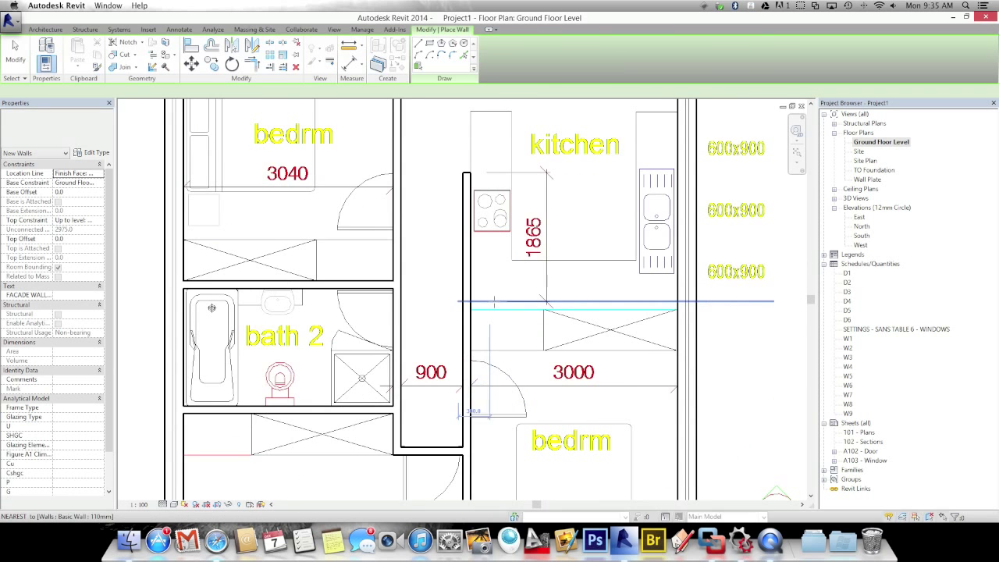
click(461, 300)
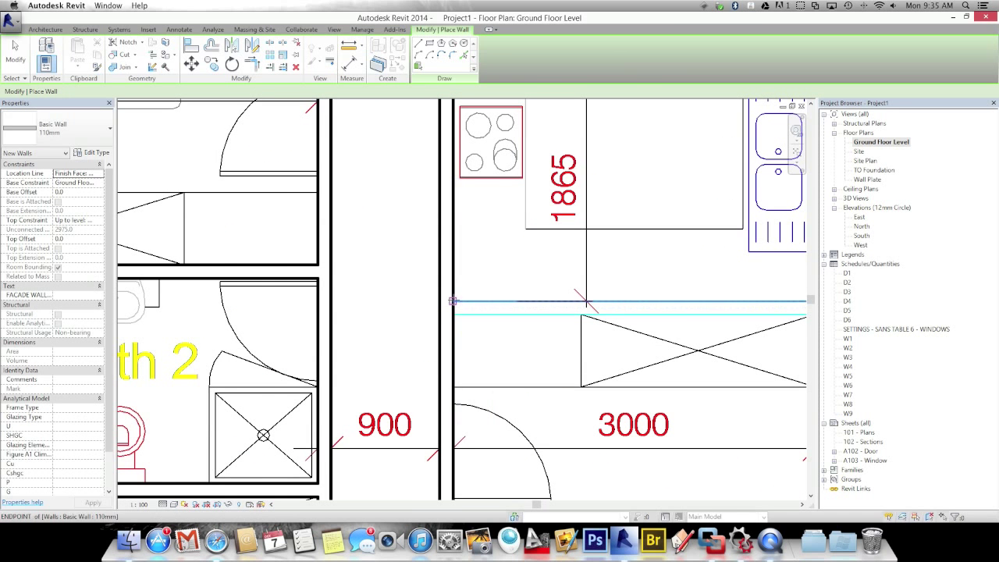
scroll(586, 300, down, 2)
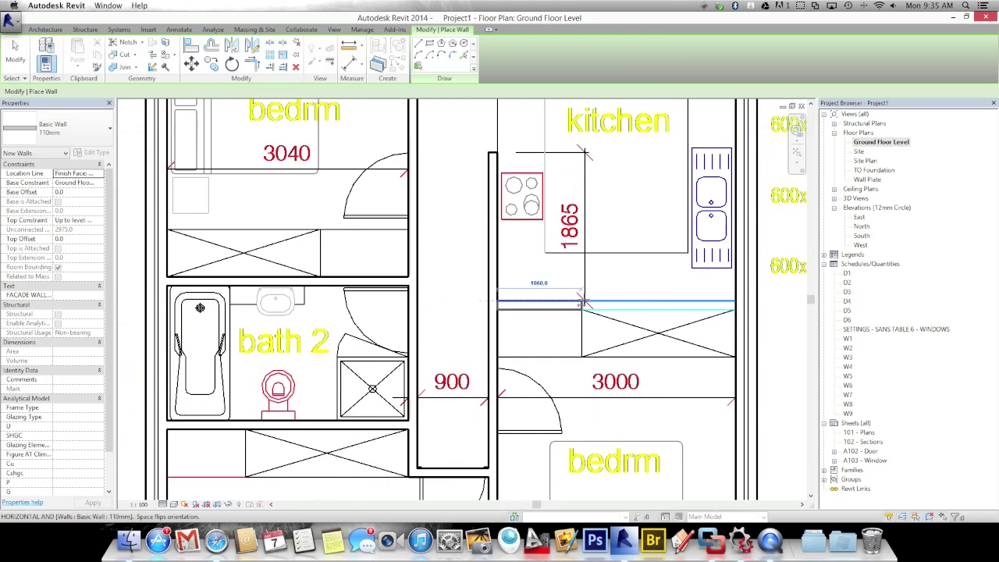
click(735, 300)
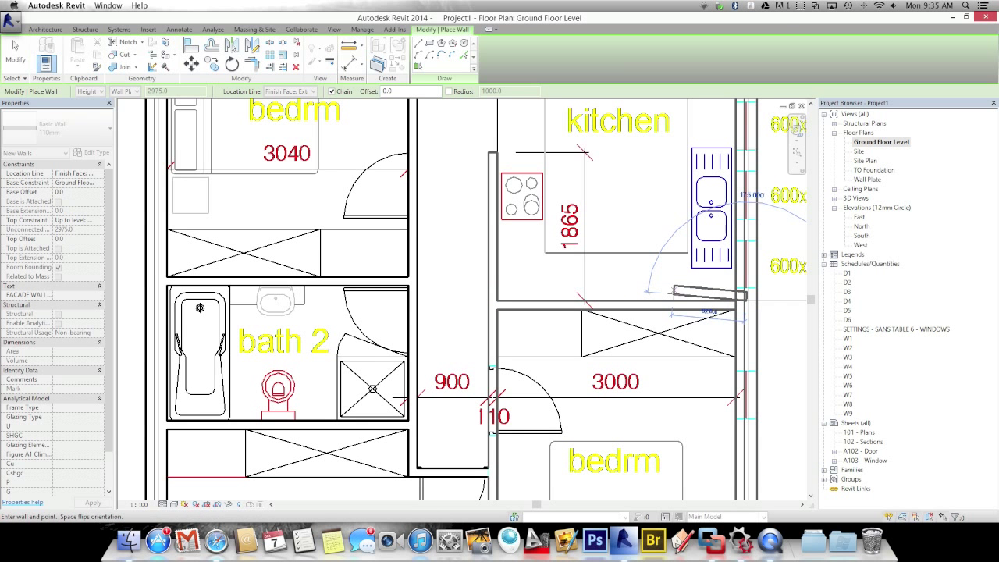
key(Escape)
key(Escape)
scroll(619, 300, down, 5)
scroll(617, 301, down, 4)
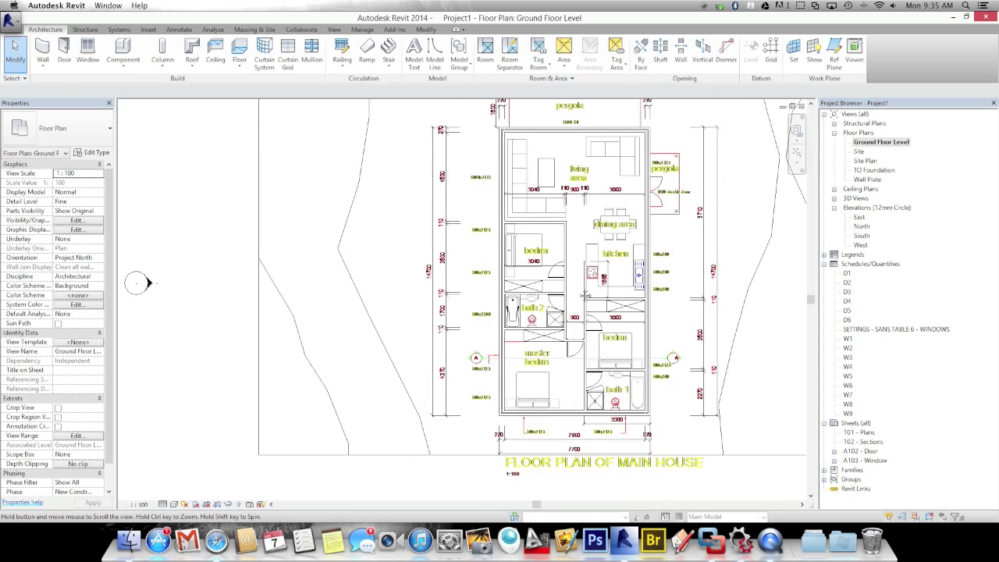
Step: Open the default 3D view and orbit to see the house on its terrain from the side
middle_drag(575, 283, 542, 265)
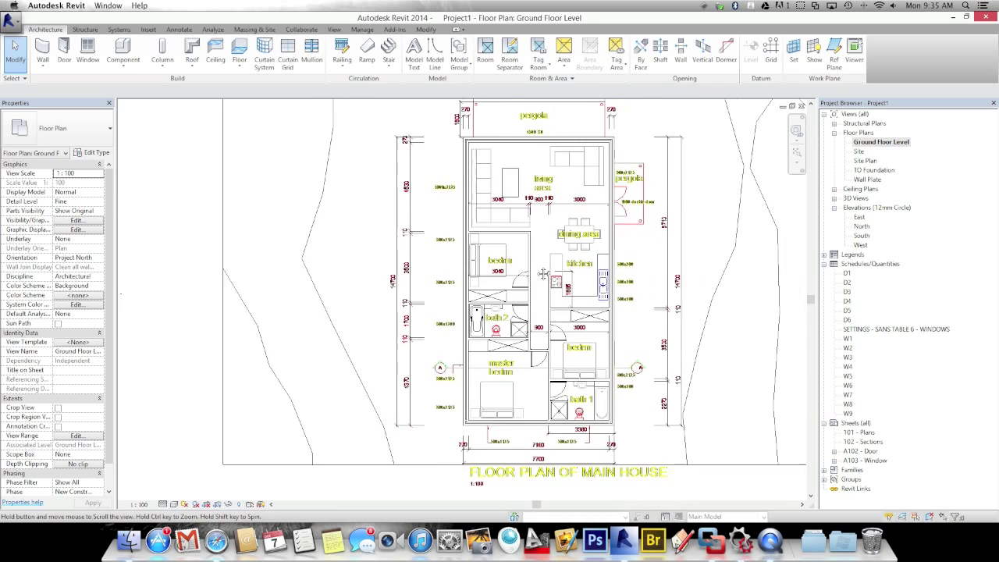
scroll(536, 271, up, 1)
scroll(537, 271, down, 2)
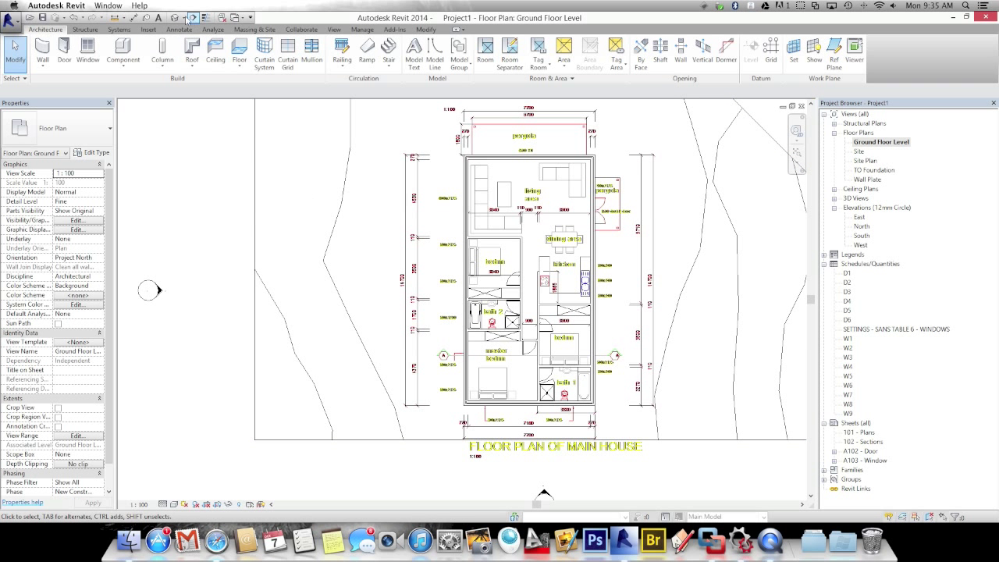
click(193, 18)
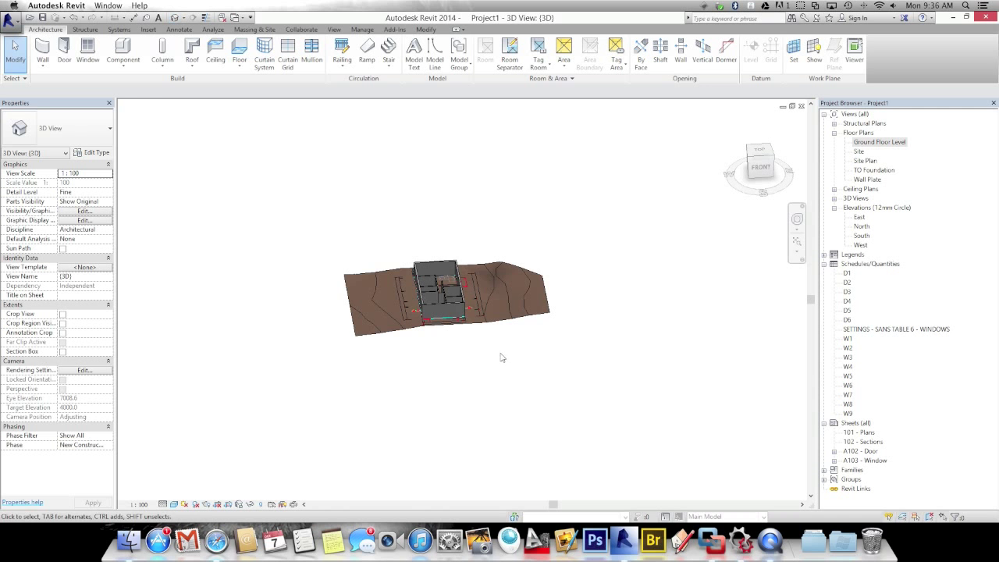
scroll(430, 313, up, 5)
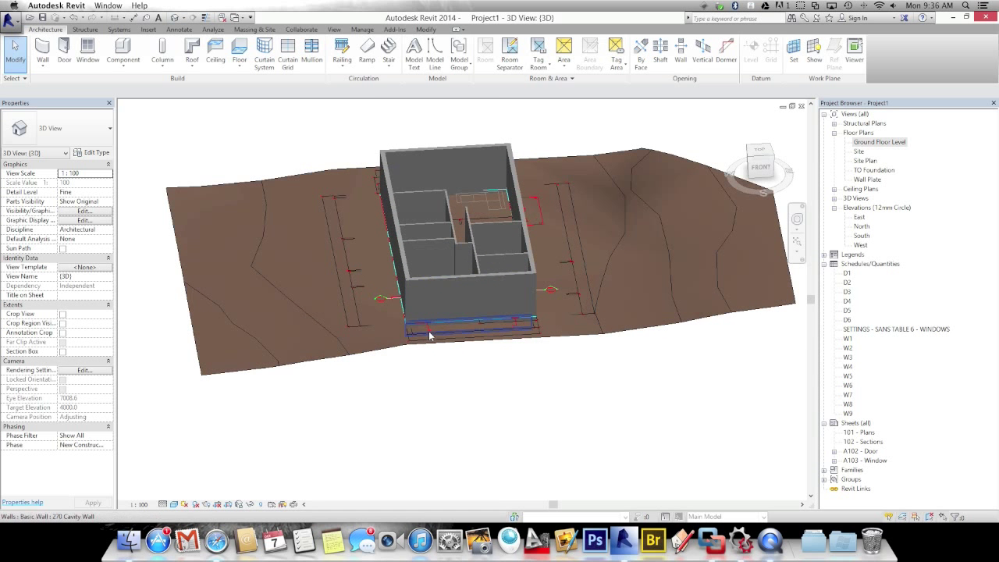
shift+middle_drag(455, 329, 522, 349)
scroll(499, 242, up, 4)
scroll(521, 349, down, 4)
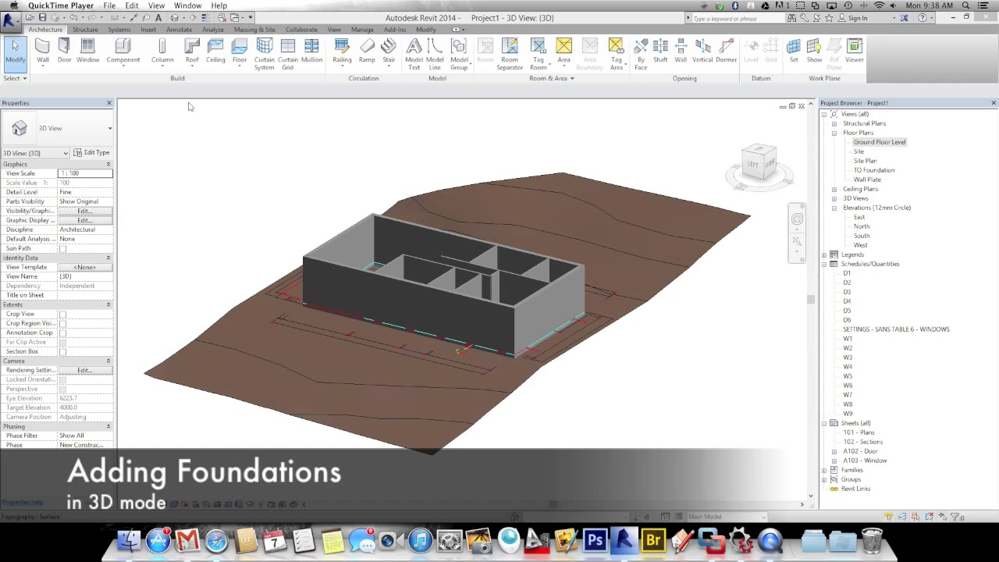
Step: Start the Structure Wall Foundation tool and open its type properties
click(77, 31)
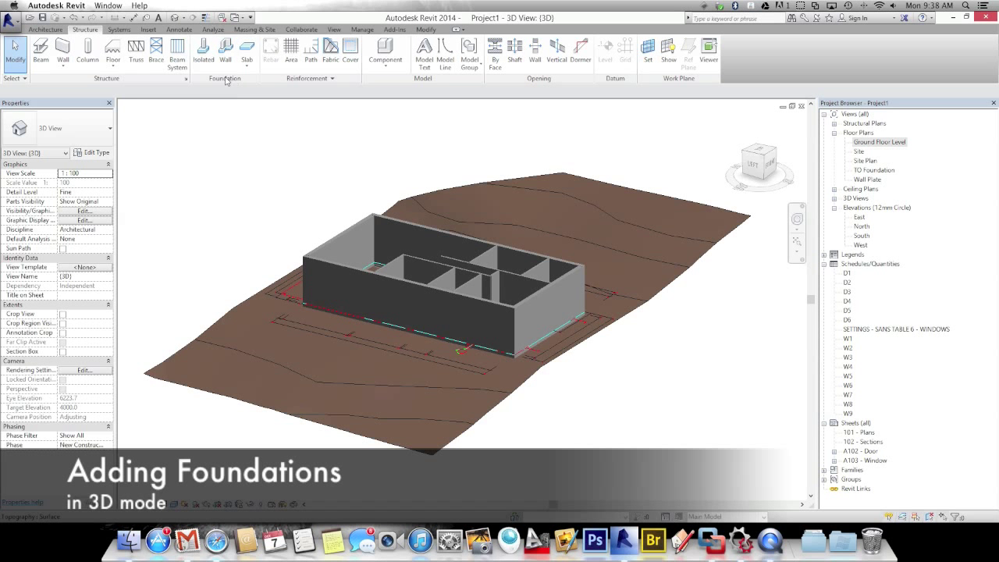
click(226, 53)
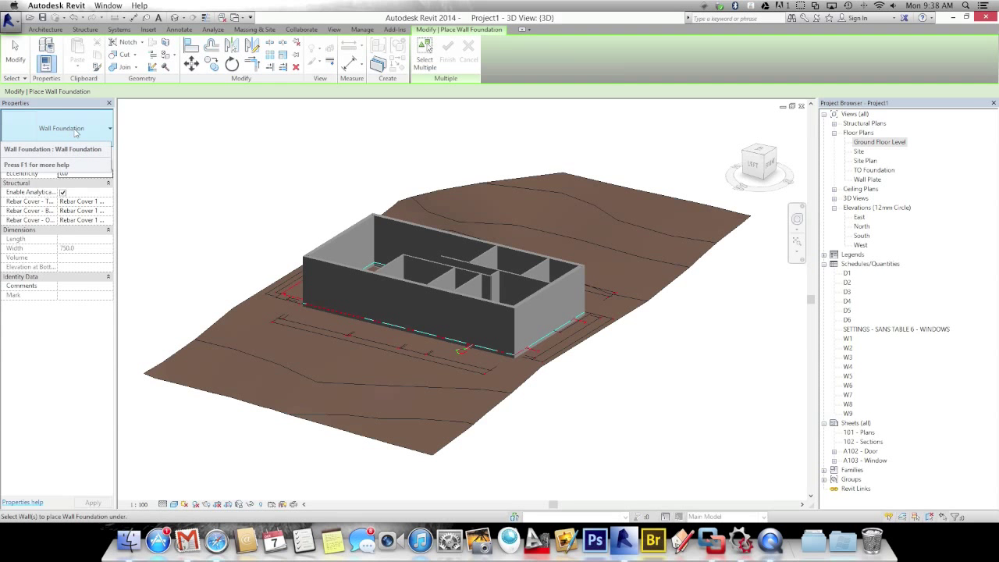
click(96, 153)
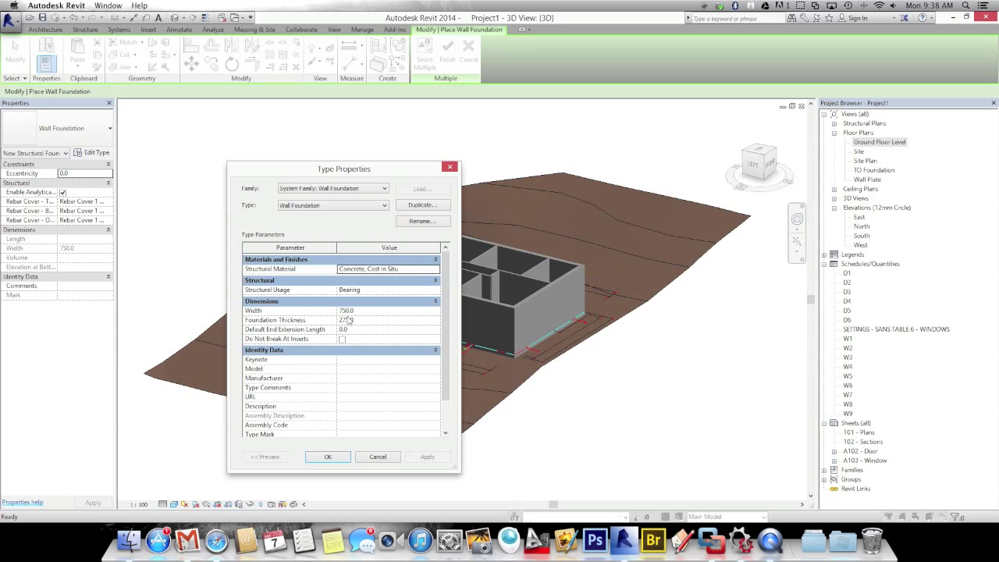
Step: Duplicate the foundation type as '270 cavity foundation' with Foundation Thickness 270
click(415, 205)
key(BackSpace)
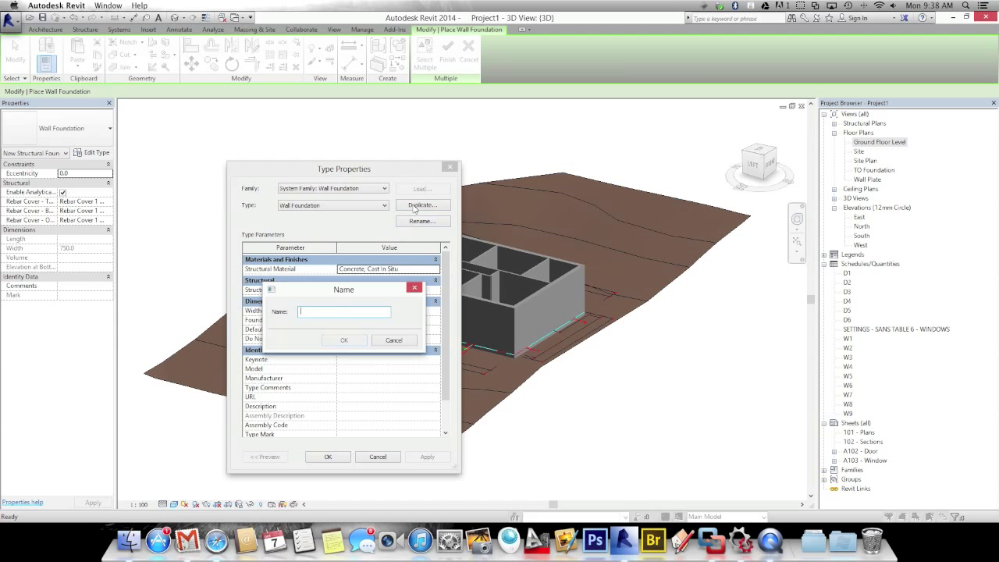
text(27)
text(0 cavity foundation)
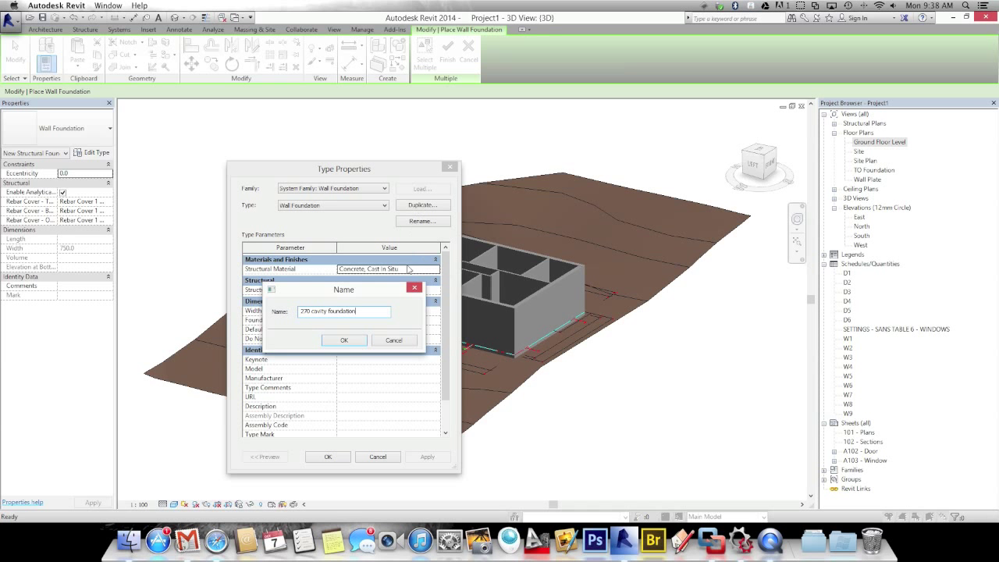
click(345, 341)
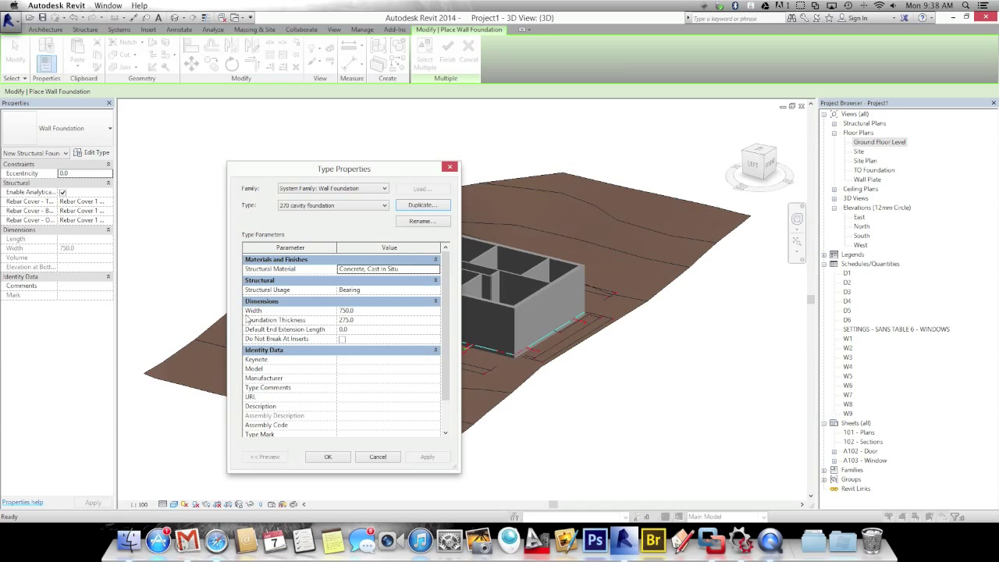
click(359, 320)
text(2)
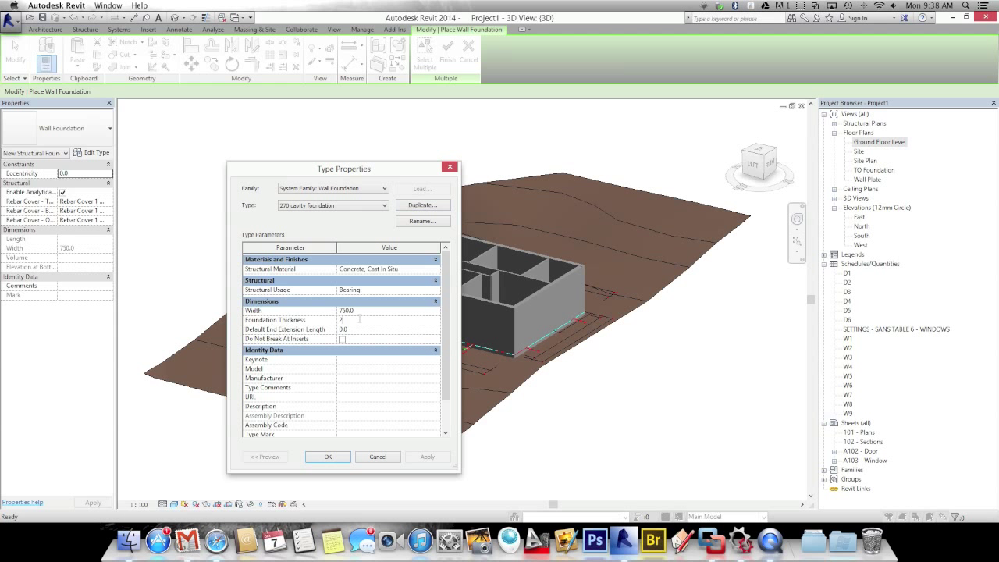
click(328, 456)
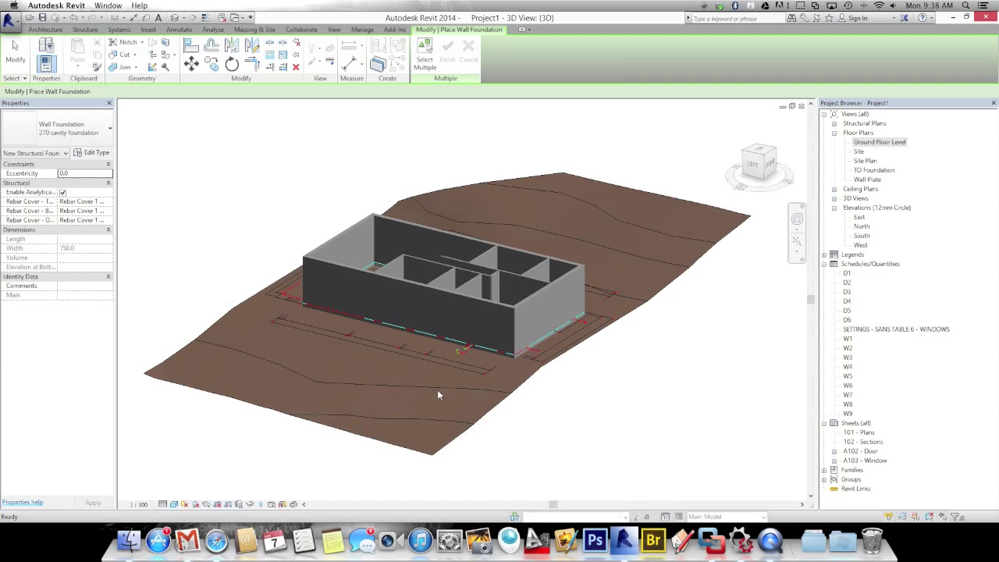
Step: From beneath the model, place 270 cavity foundations under the right, back and front outer walls
shift+middle_drag(464, 409, 413, 297)
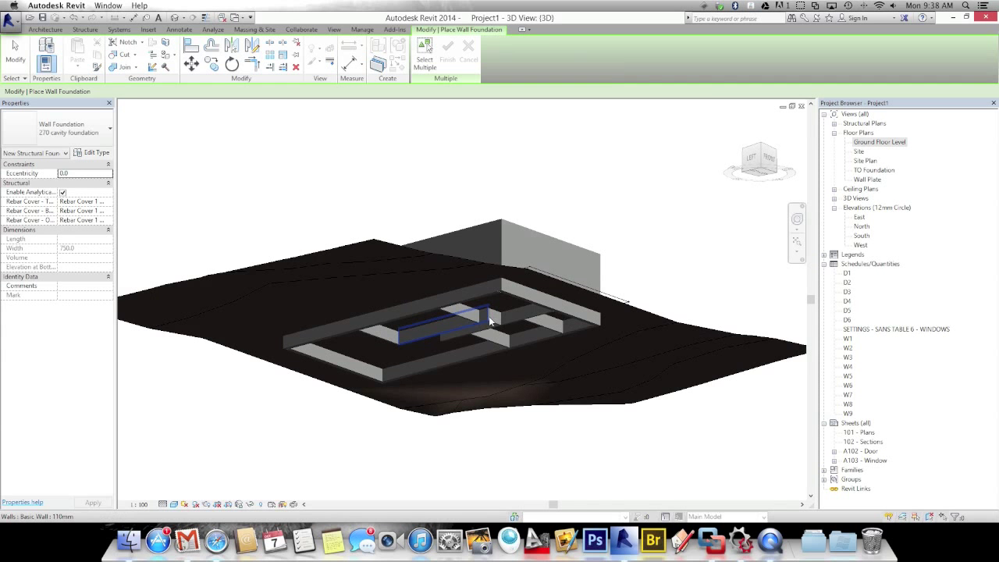
scroll(484, 328, up, 2)
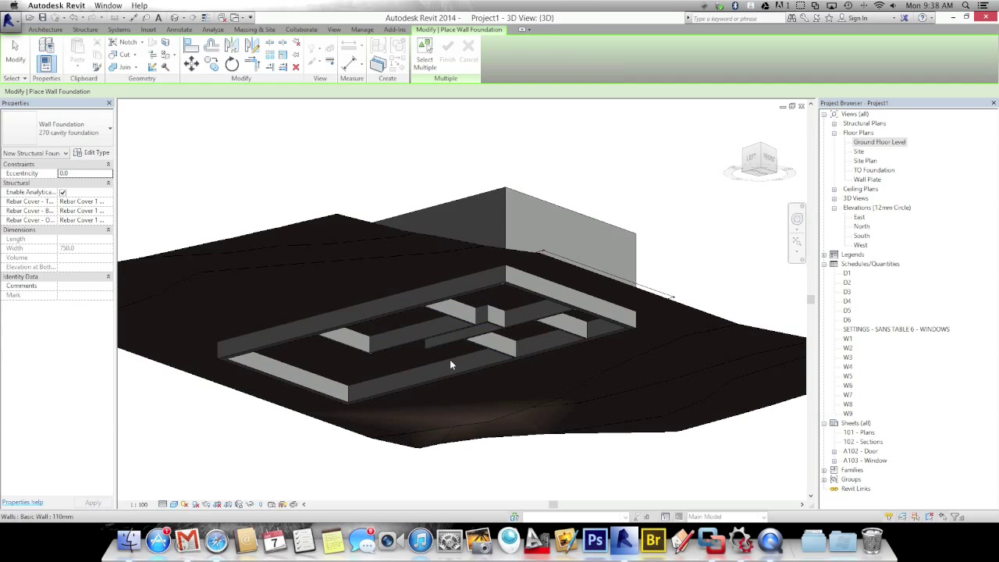
click(518, 287)
click(484, 285)
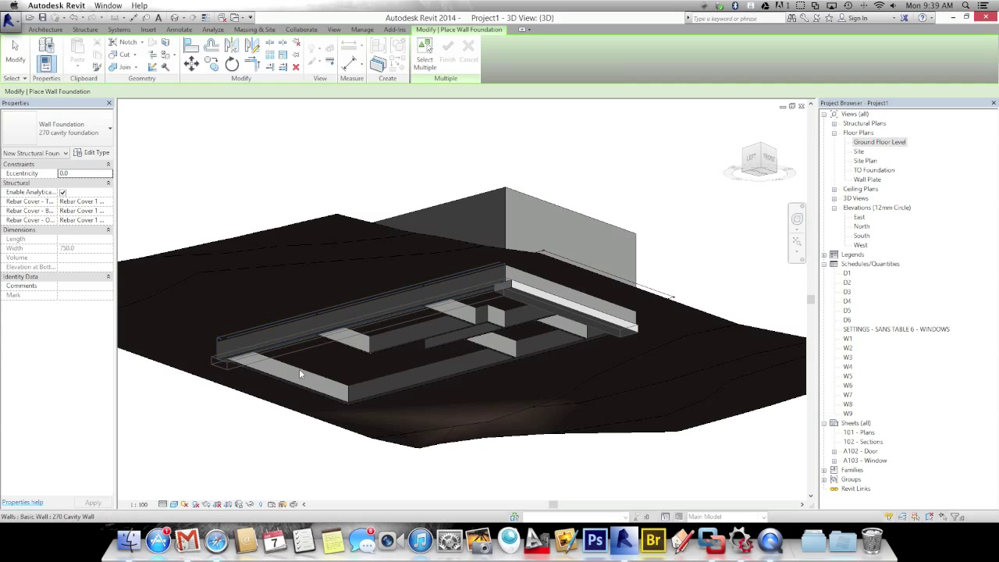
click(384, 396)
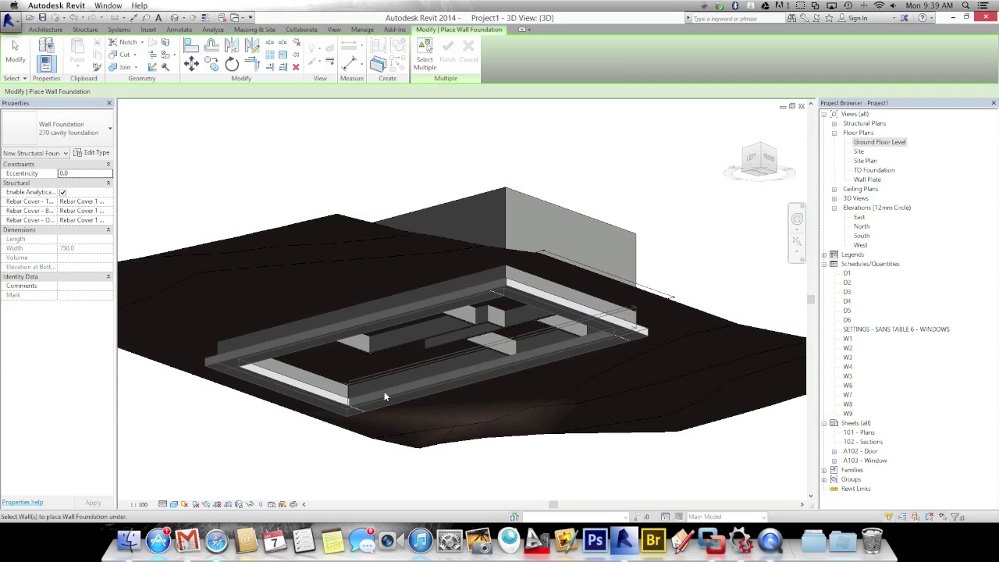
Step: Duplicate the foundation type as '110 foundation' with Width 600 and Foundation Thickness 220
click(95, 153)
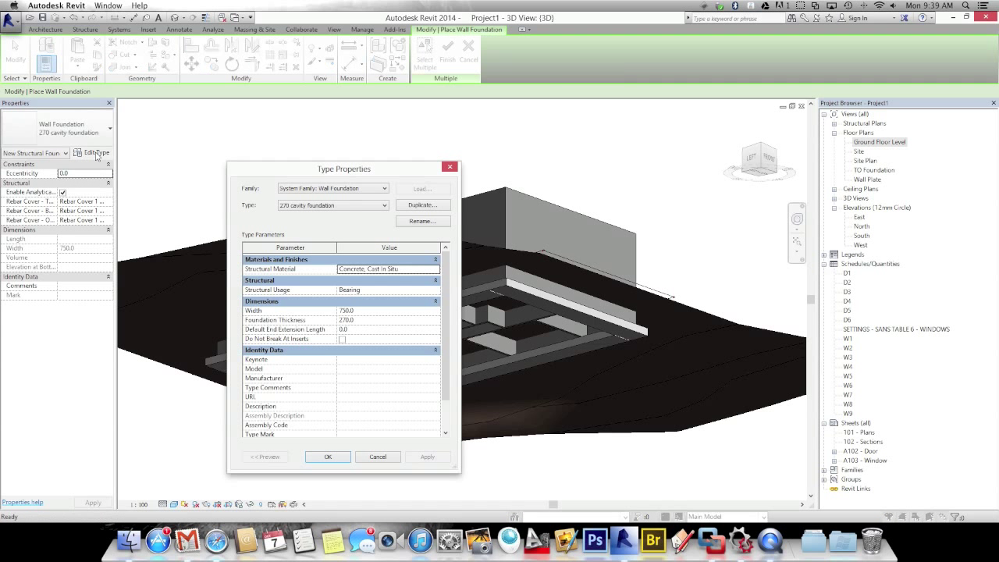
click(402, 206)
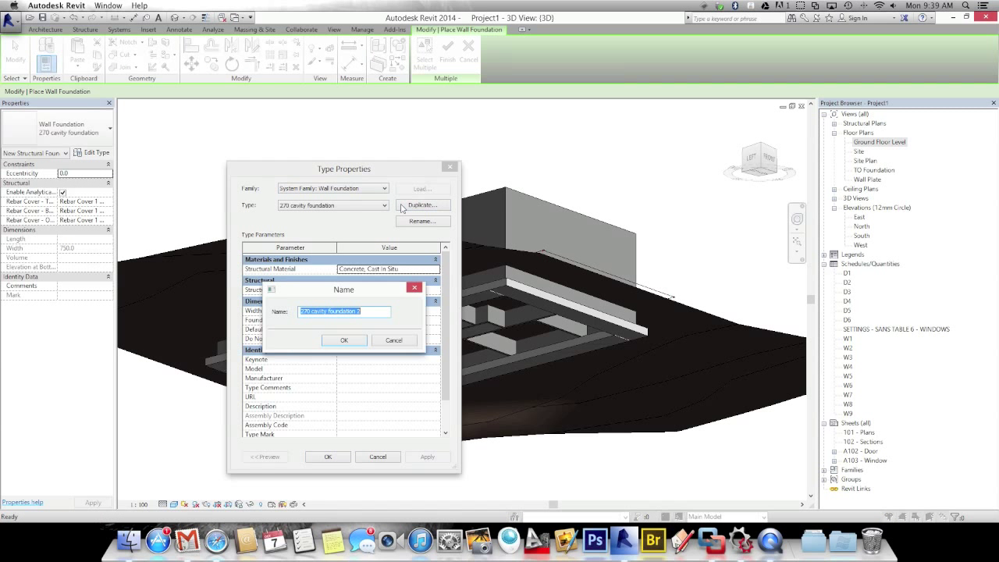
drag(329, 311, 284, 314)
text(110)
click(345, 341)
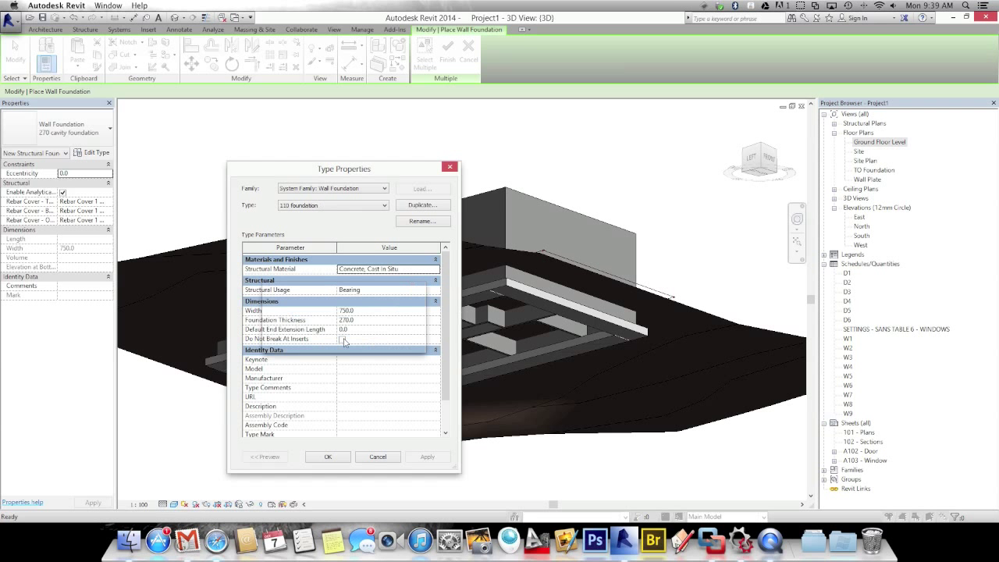
click(366, 311)
text(600)
click(363, 321)
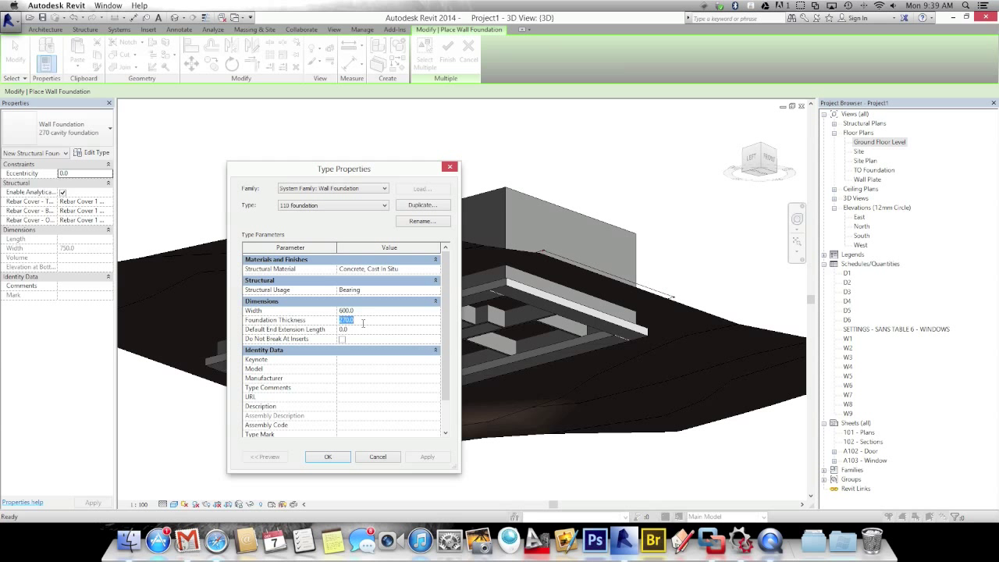
text(220)
click(327, 456)
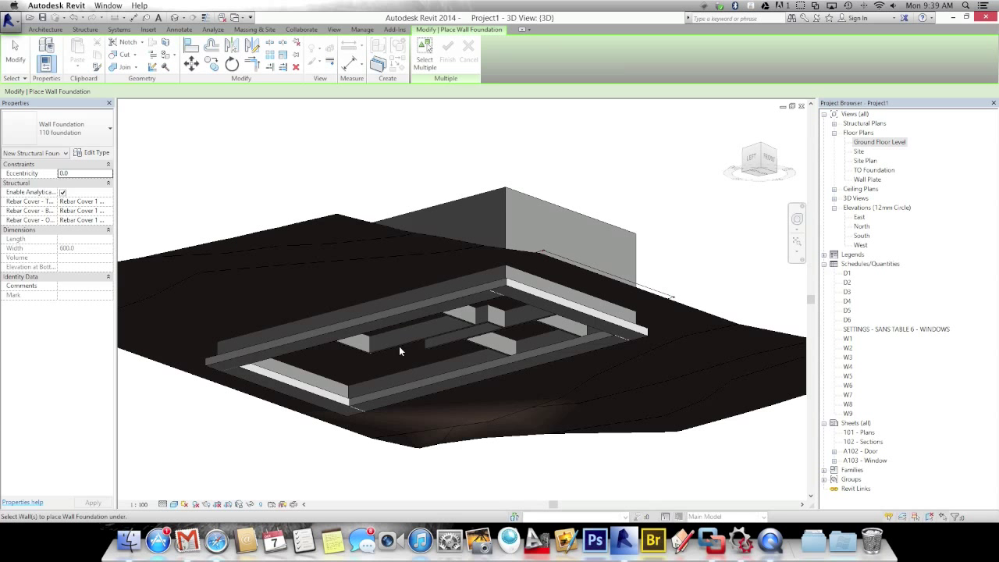
Step: Place 110 foundations under the four interior walls, then orbit back to a side view
click(363, 354)
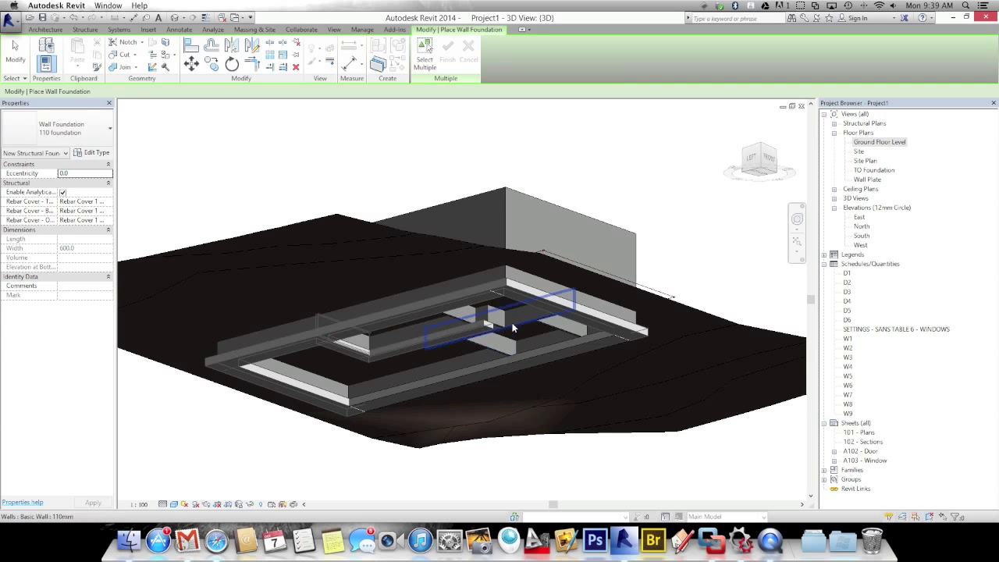
click(493, 354)
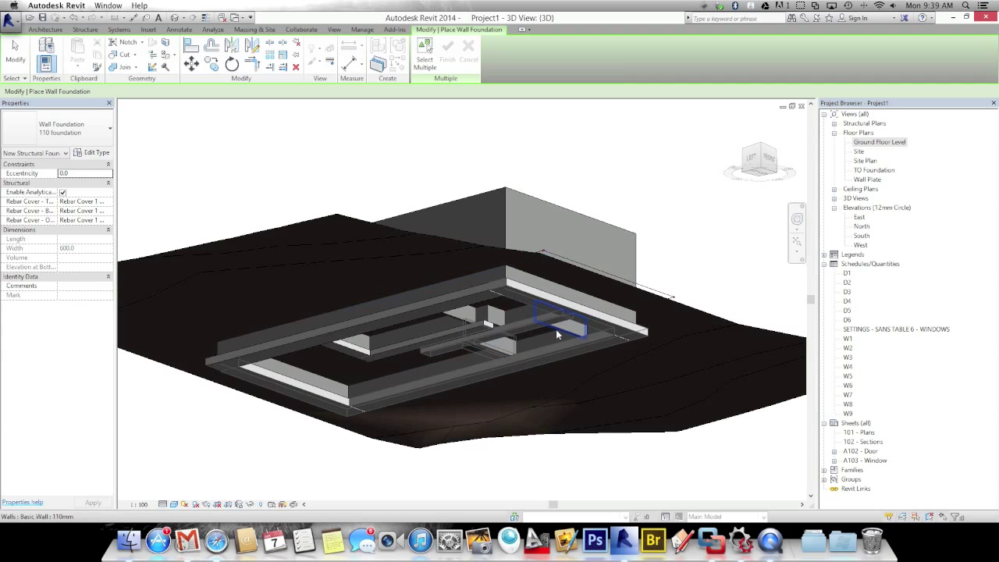
scroll(431, 327, up, 4)
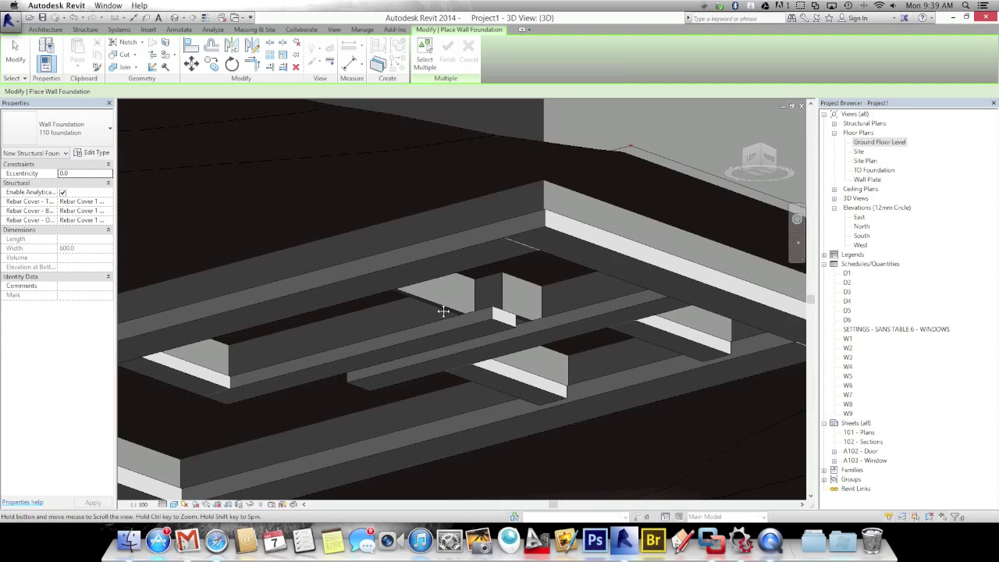
click(435, 304)
click(516, 313)
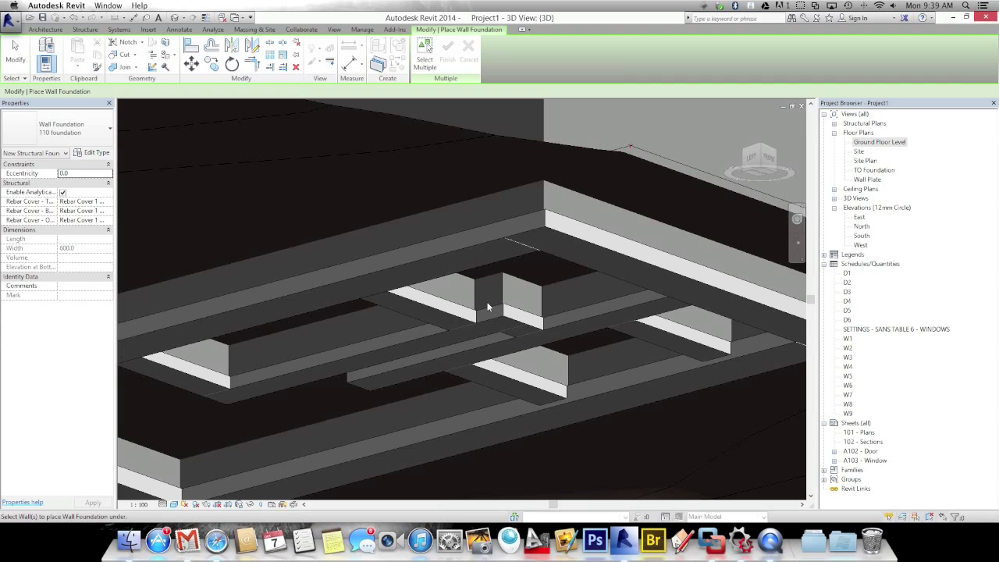
scroll(485, 307, down, 4)
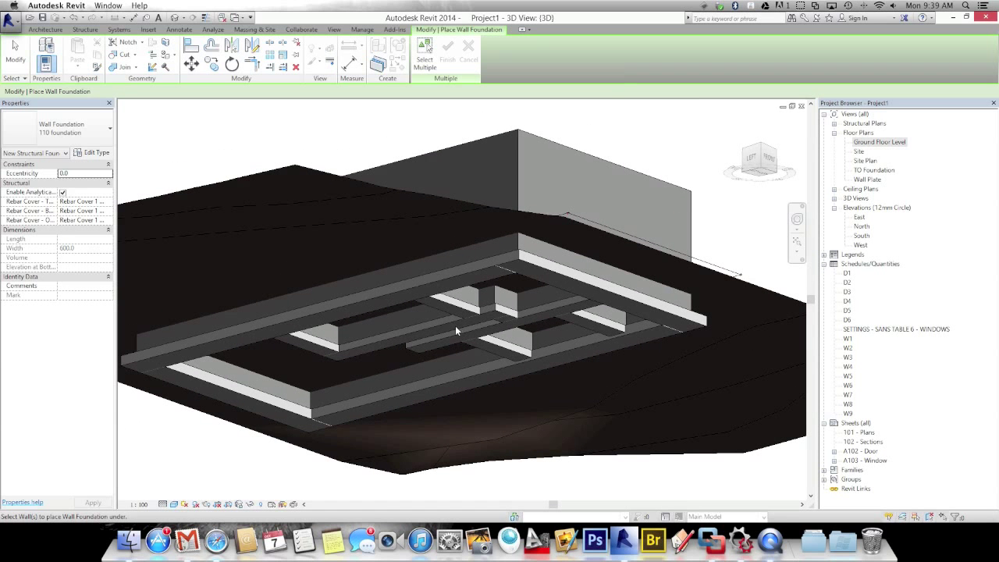
mouse_move(436, 334)
shift+middle_down()
mouse_move(448, 351)
mouse_move(442, 408)
mouse_move(422, 445)
mouse_move(314, 338)
mouse_move(328, 383)
mouse_move(309, 411)
mouse_move(440, 340)
shift+middle_up()
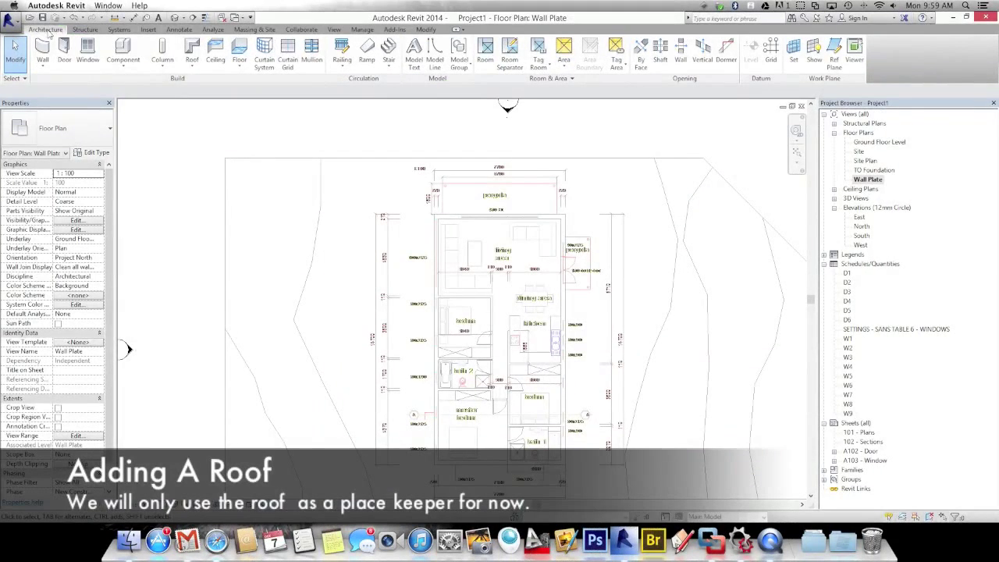
Step: Start a roof by footprint without saving and set the overhang to 750
click(193, 50)
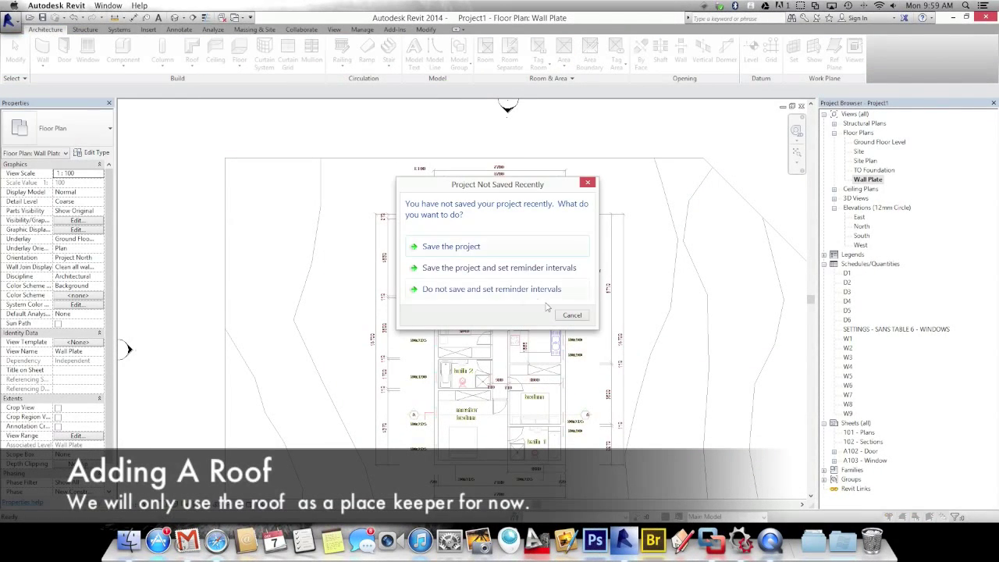
click(569, 315)
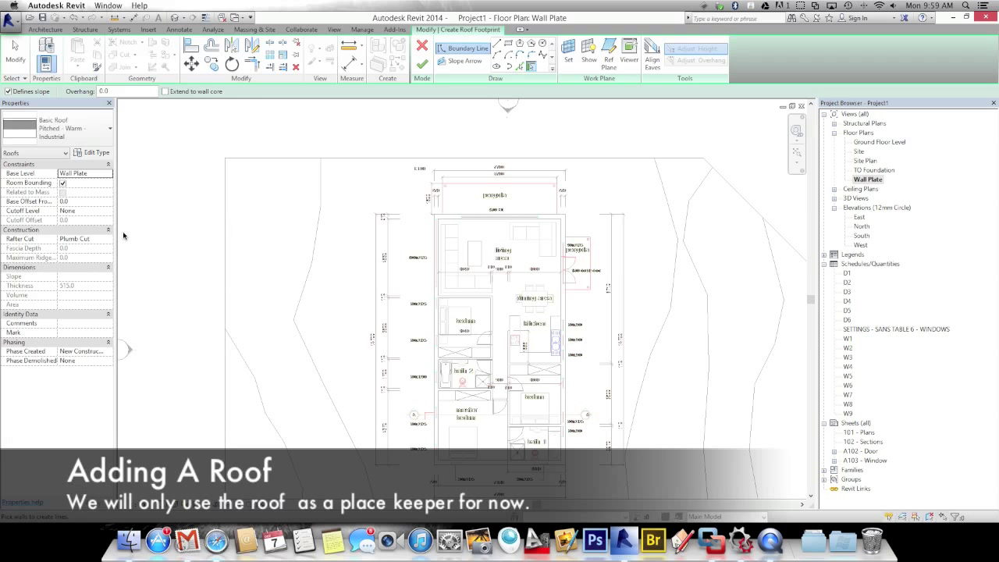
drag(126, 90, 92, 91)
text(750)
Step: Choose the Generic - 125mm roof type and open its type properties
click(60, 131)
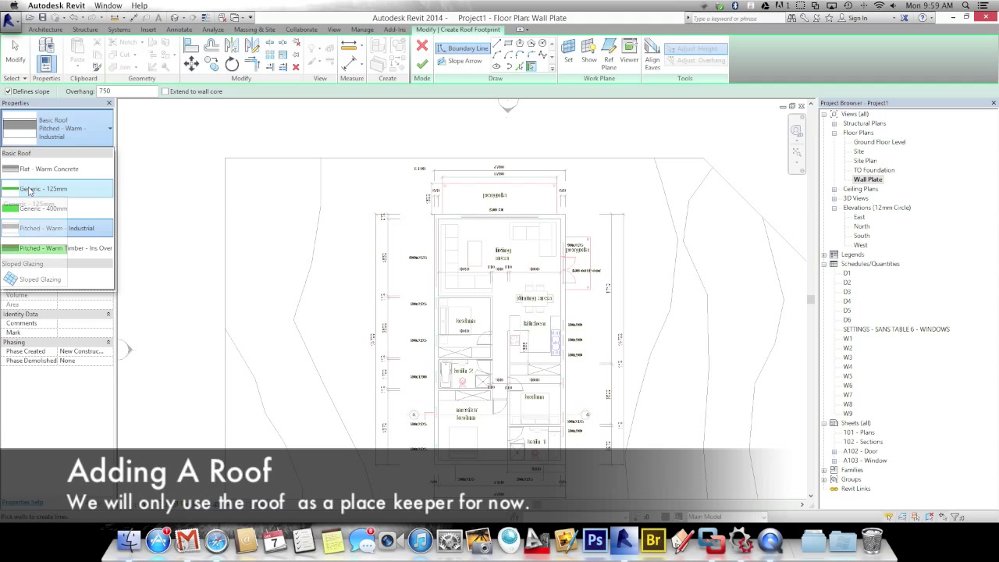
click(25, 189)
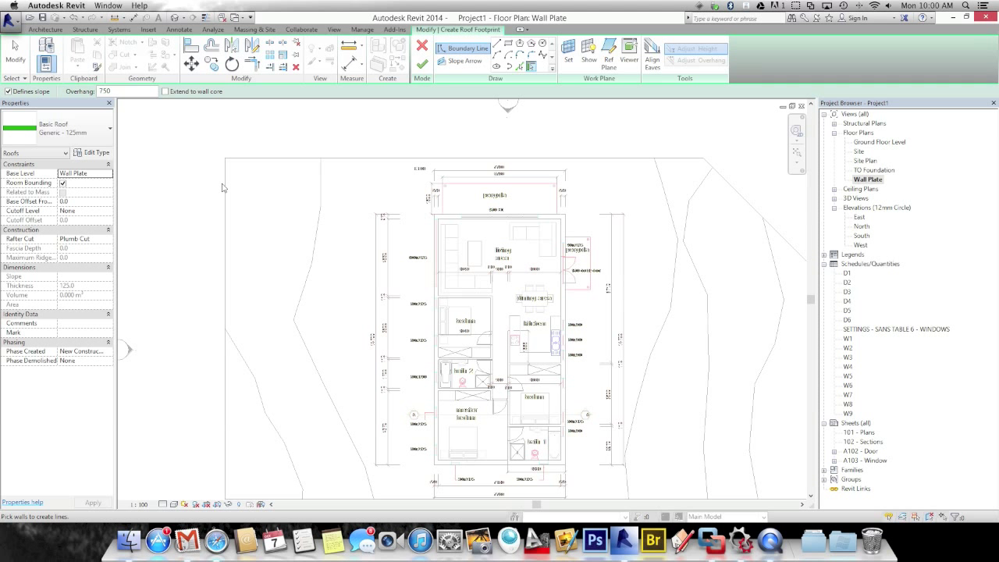
click(92, 152)
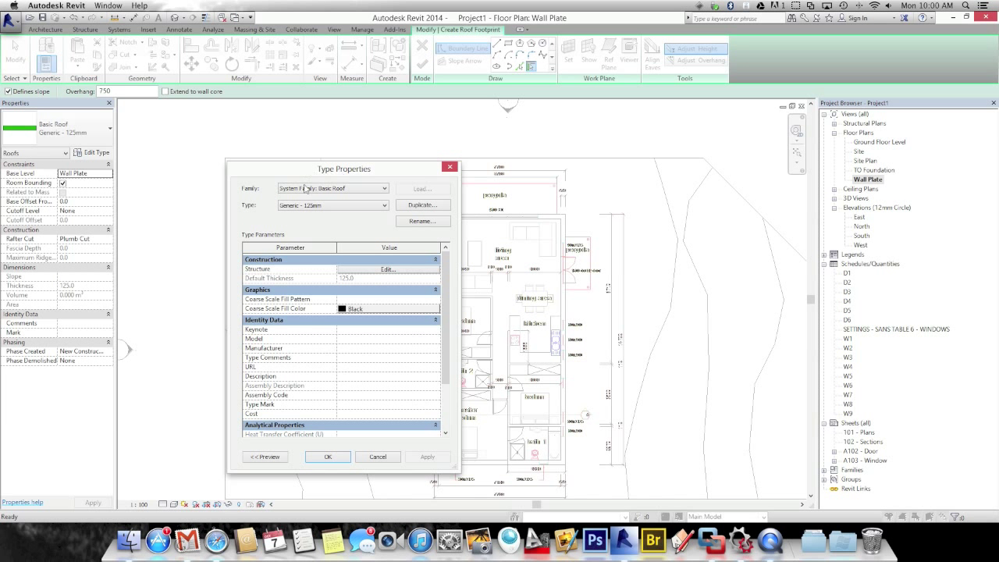
Step: Set the Generic - 125mm roof's Structure layer material to Default and apply the change
click(387, 270)
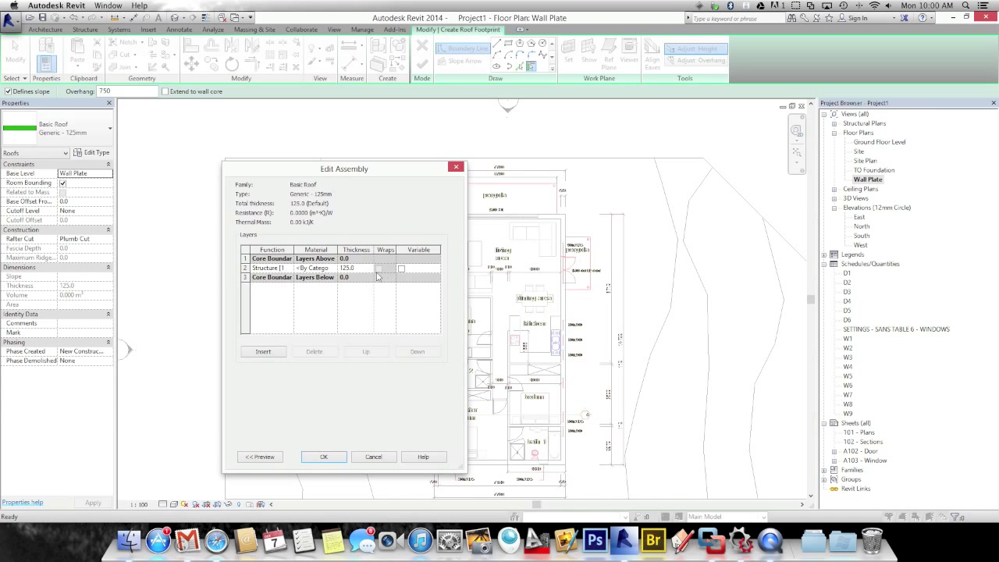
click(316, 270)
double_click(333, 268)
click(333, 268)
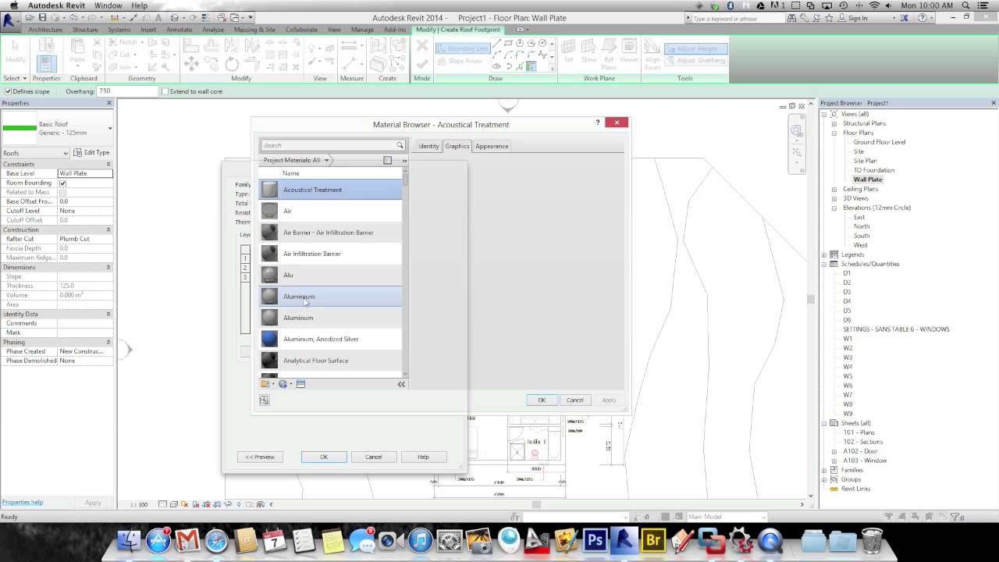
scroll(407, 201, down, 10)
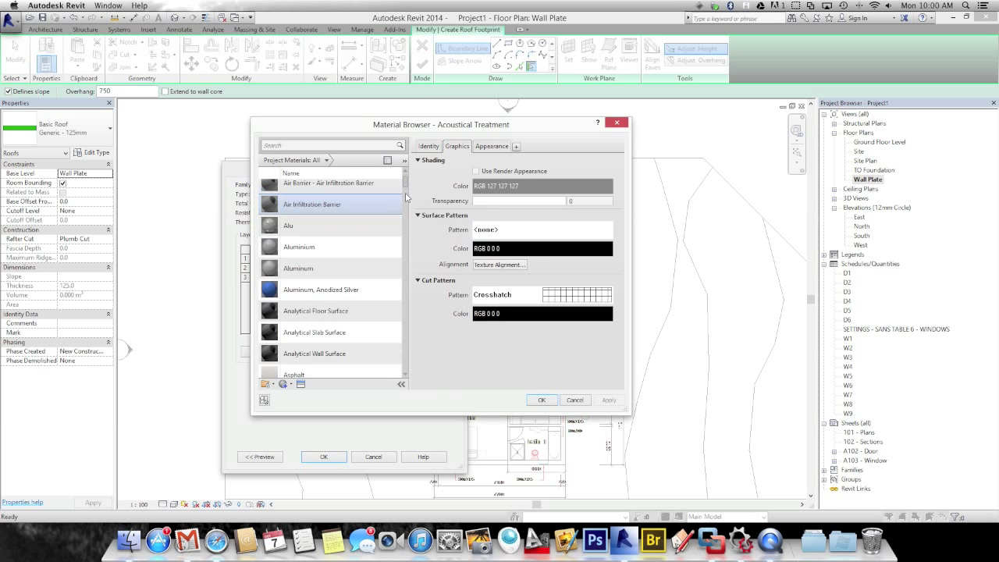
scroll(403, 231, down, 10)
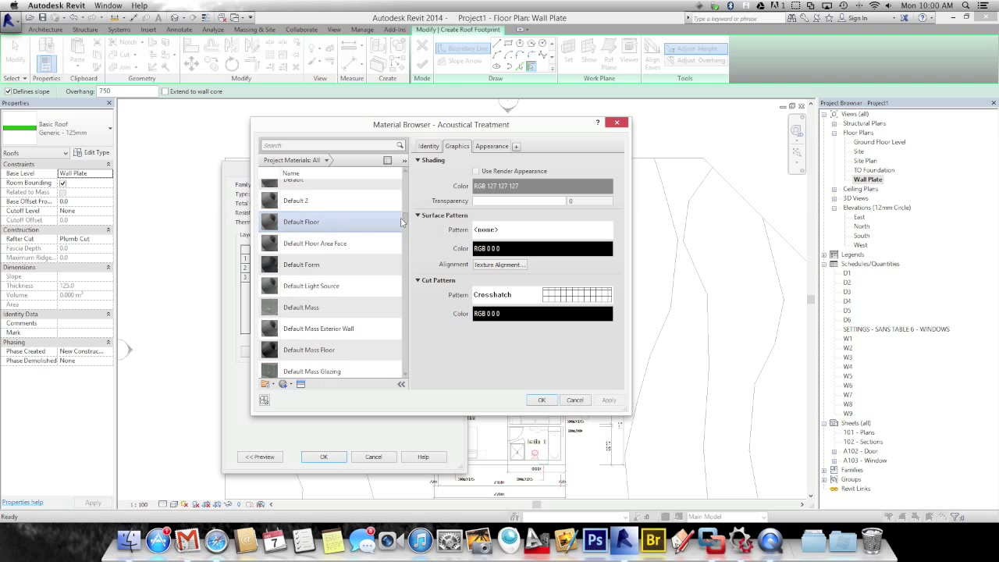
scroll(291, 202, up, 1)
click(291, 189)
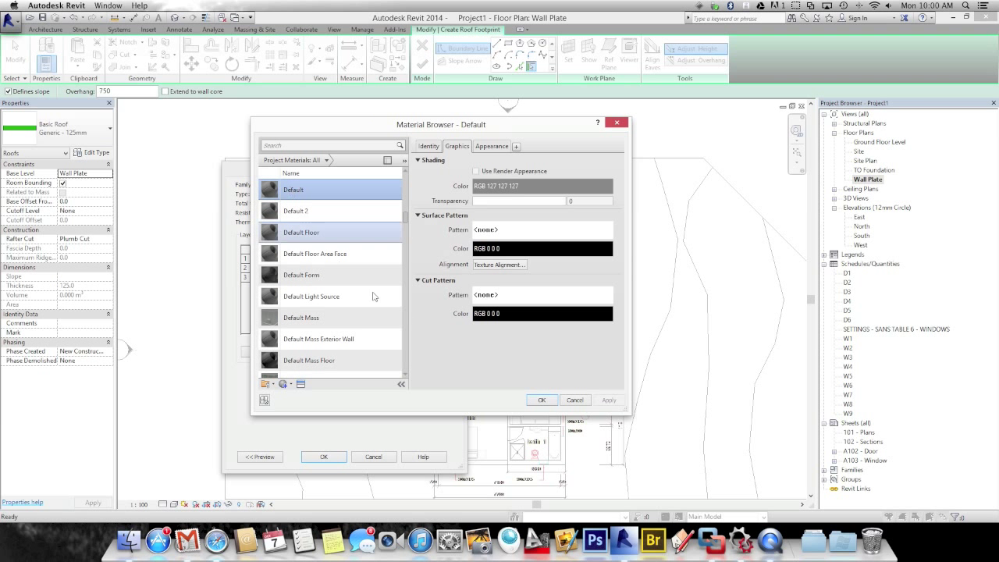
click(538, 402)
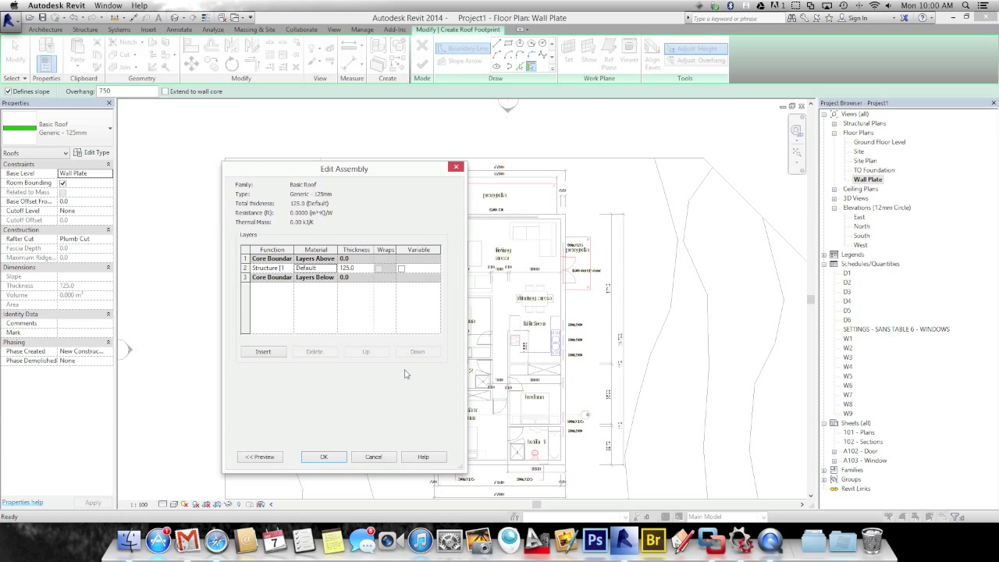
click(320, 456)
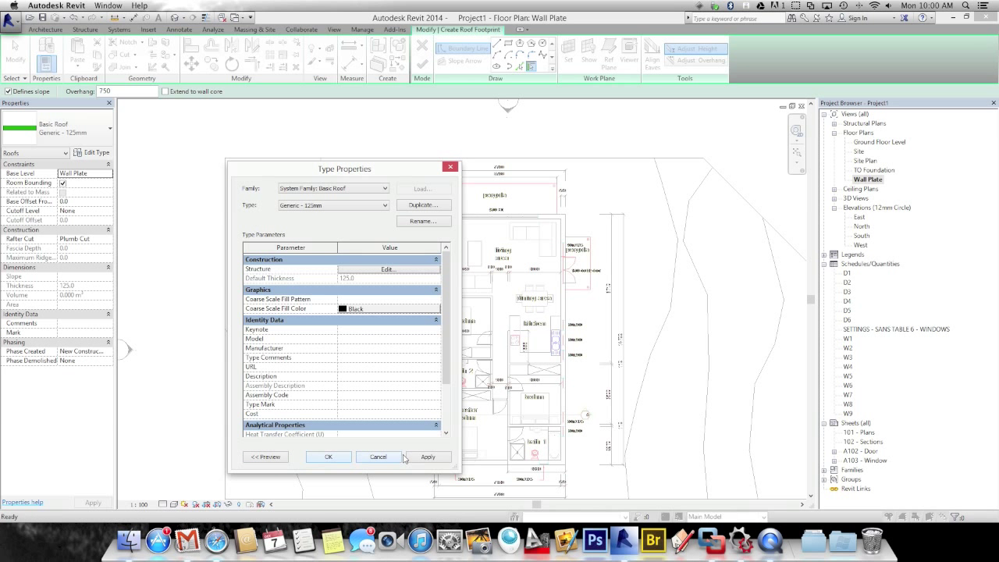
click(412, 459)
click(324, 458)
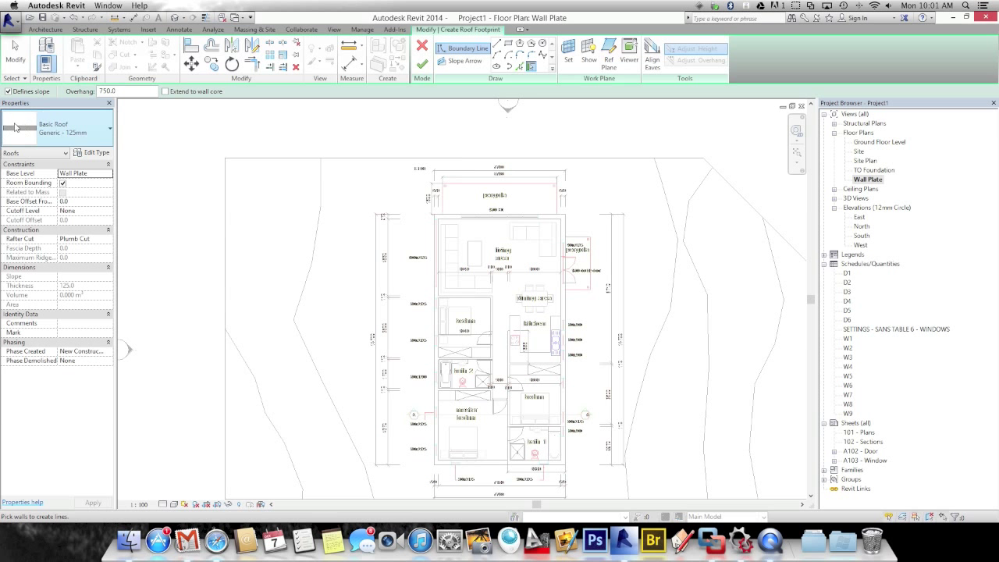
Step: Pick the left, right, bottom and top exterior walls as the roof boundary and finish the roof
click(531, 67)
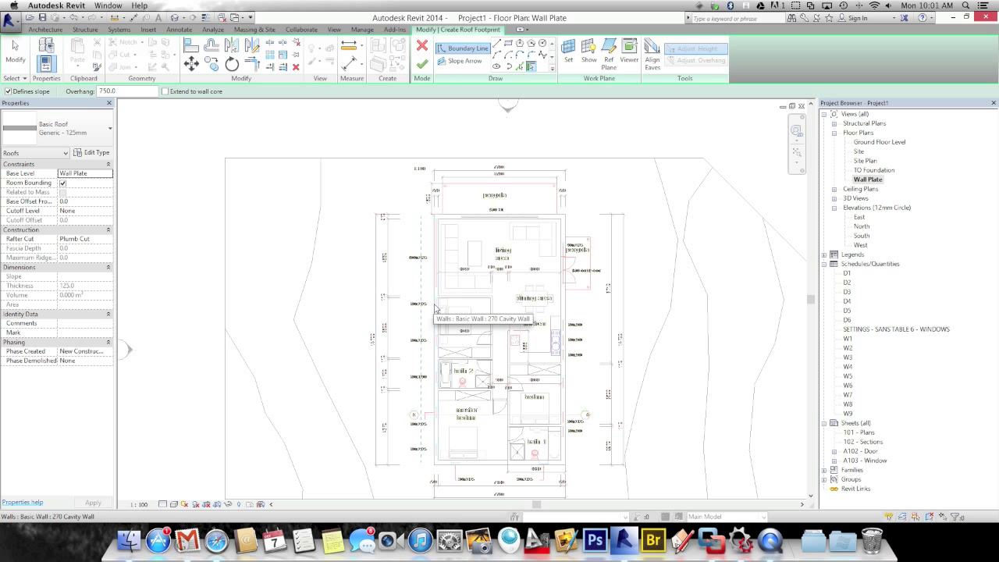
click(435, 309)
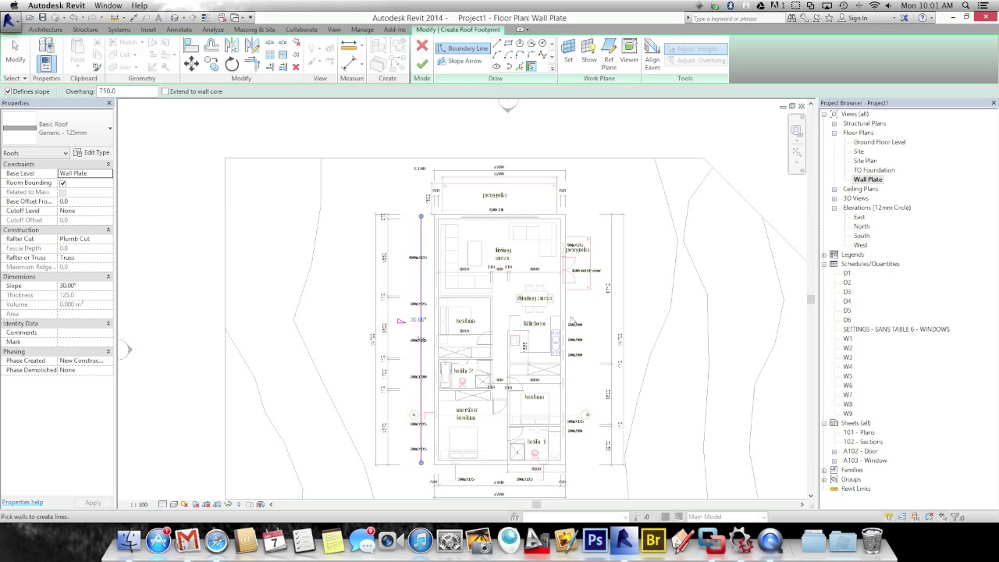
click(566, 313)
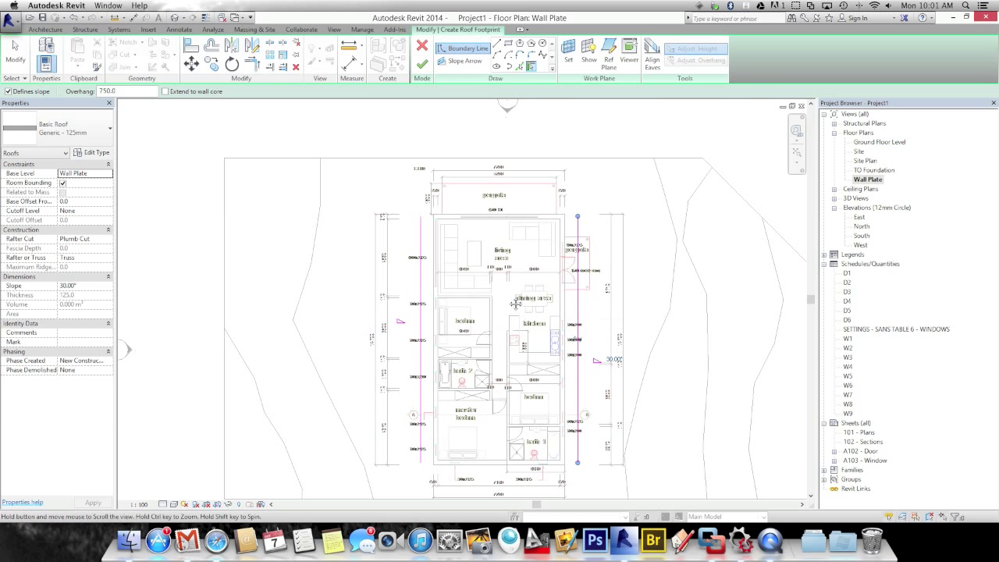
scroll(460, 374, down, 3)
click(459, 417)
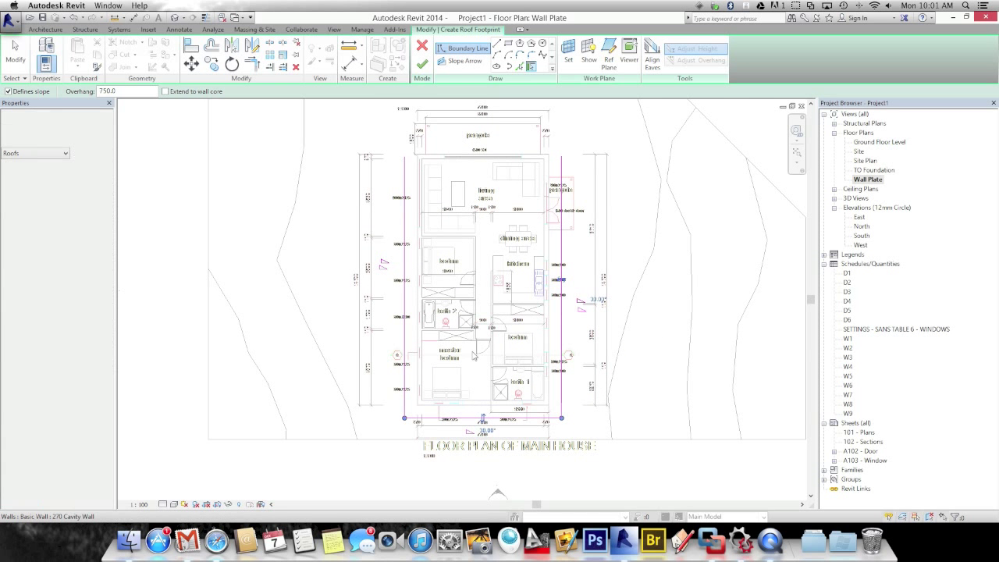
click(530, 159)
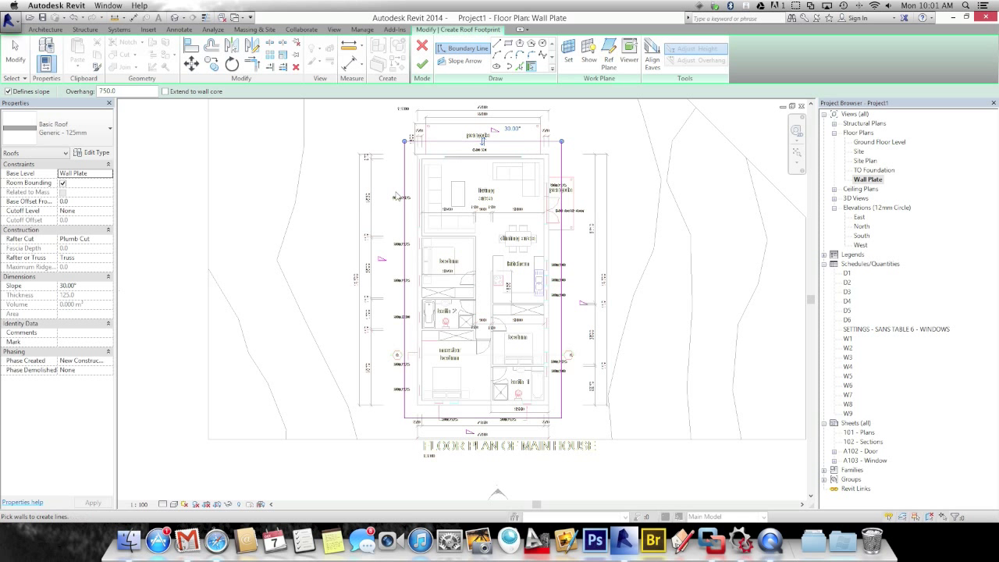
middle_drag(406, 298, 402, 322)
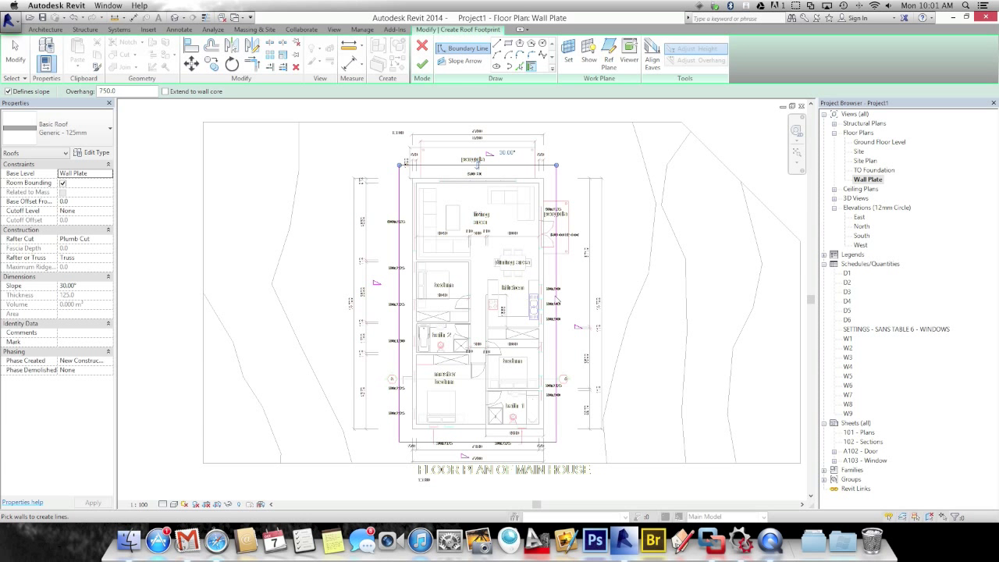
middle_drag(414, 354, 411, 334)
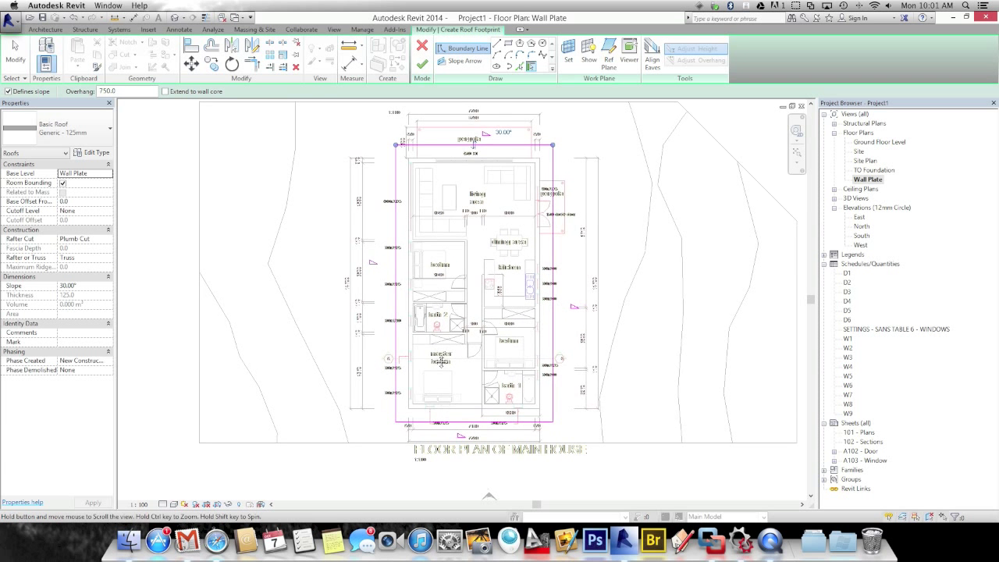
click(426, 67)
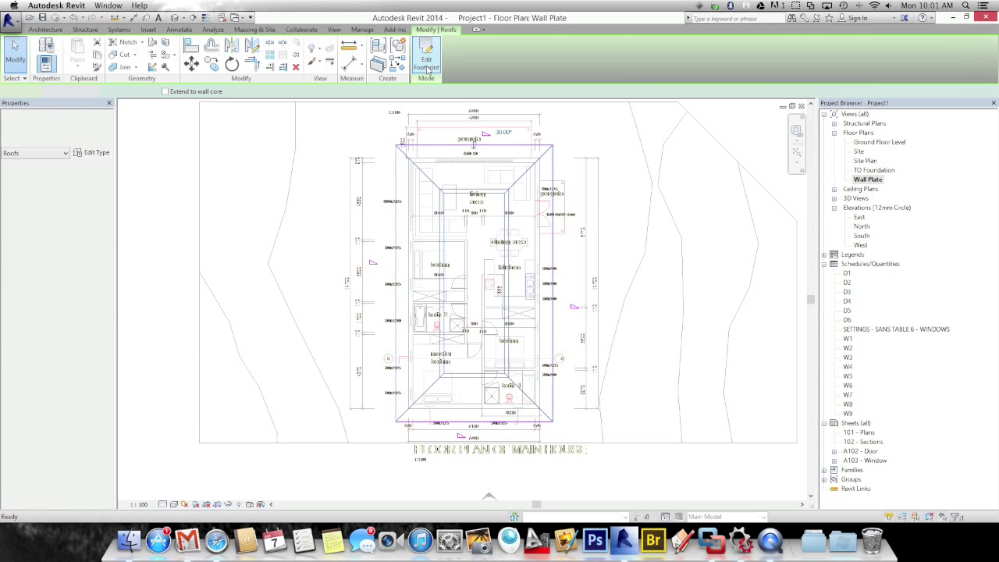
Step: Orbit the default 3D view of the hip roof, then reopen the roof's footprint sketch
click(174, 17)
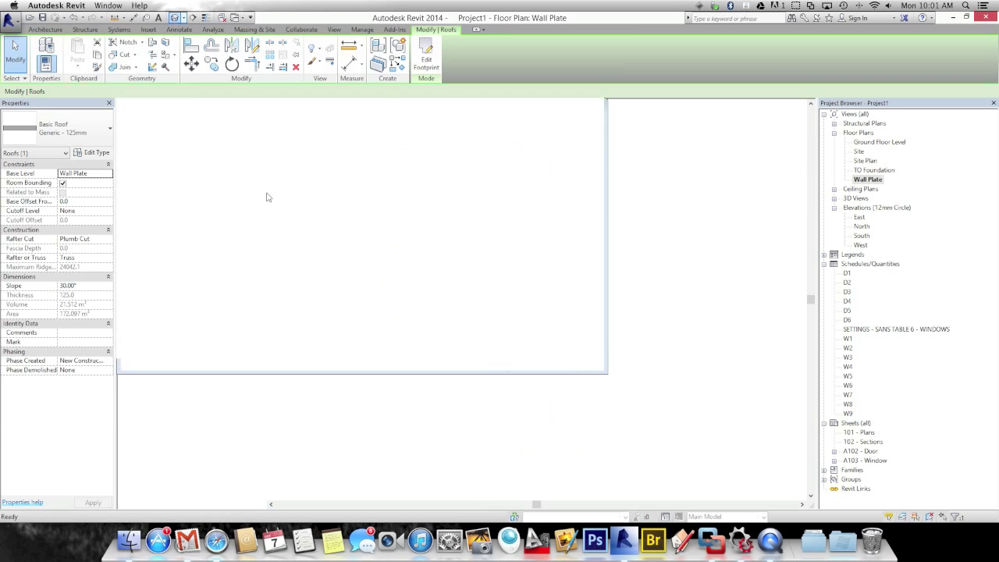
key(Escape)
scroll(352, 245, down, 3)
shift+middle_drag(352, 245, 380, 305)
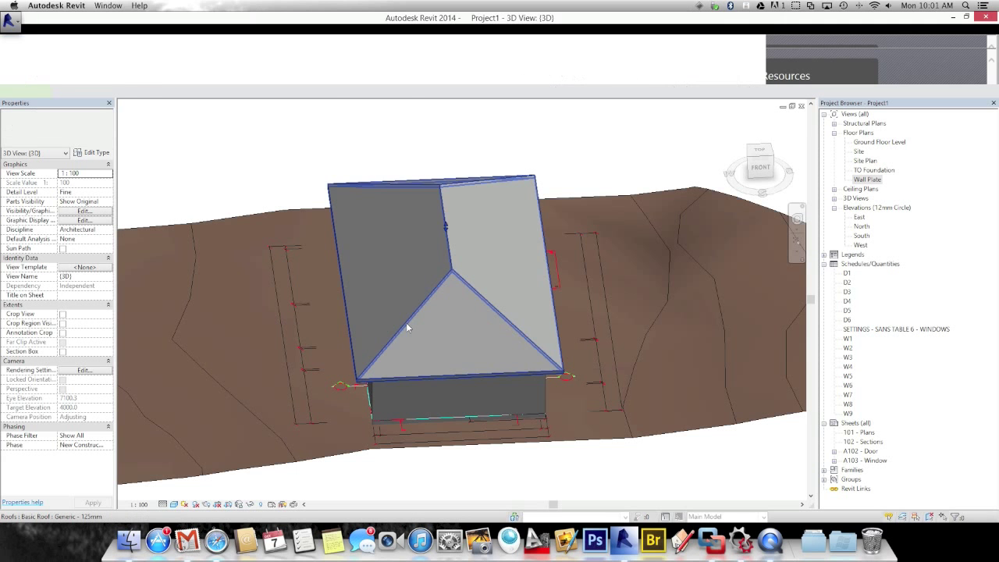
click(409, 332)
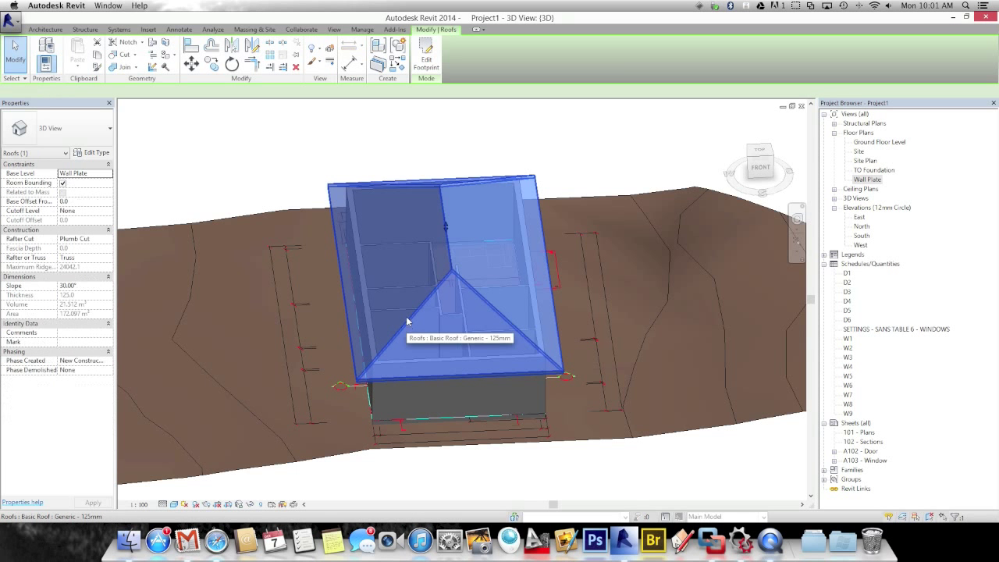
click(427, 57)
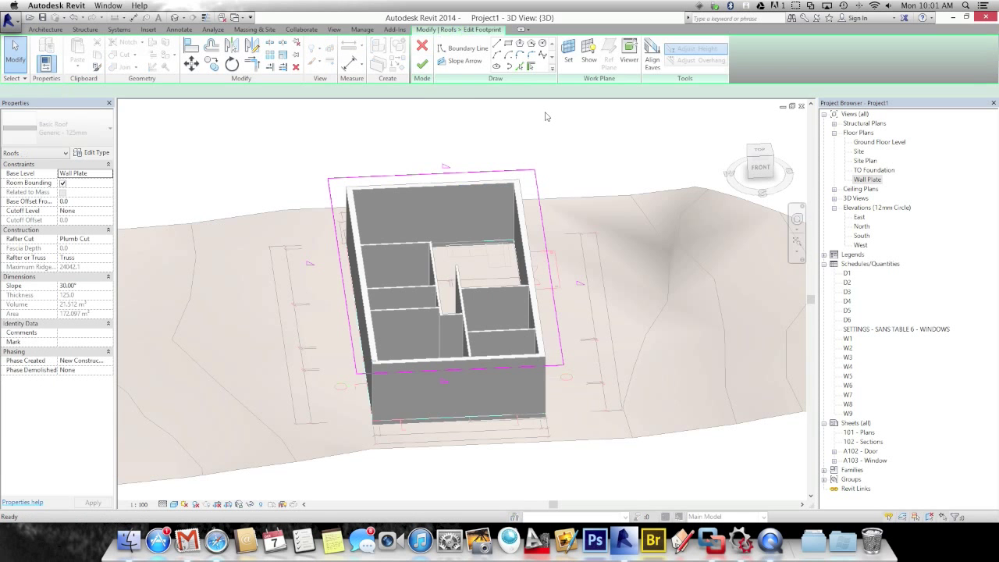
Step: On the Wall Plate plan, make the bottom footprint edge non-sloping with a 300 overhang
double_click(867, 180)
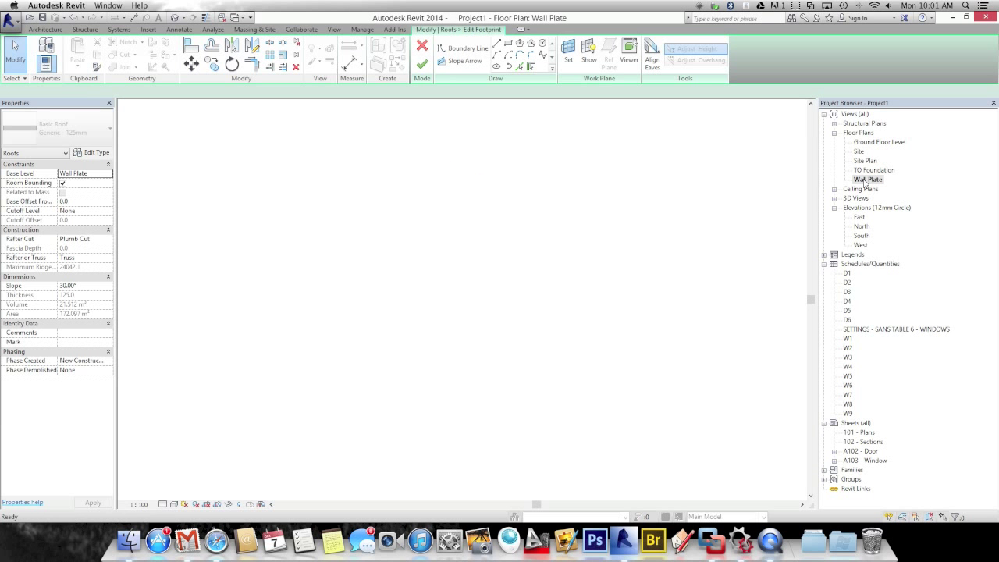
click(445, 422)
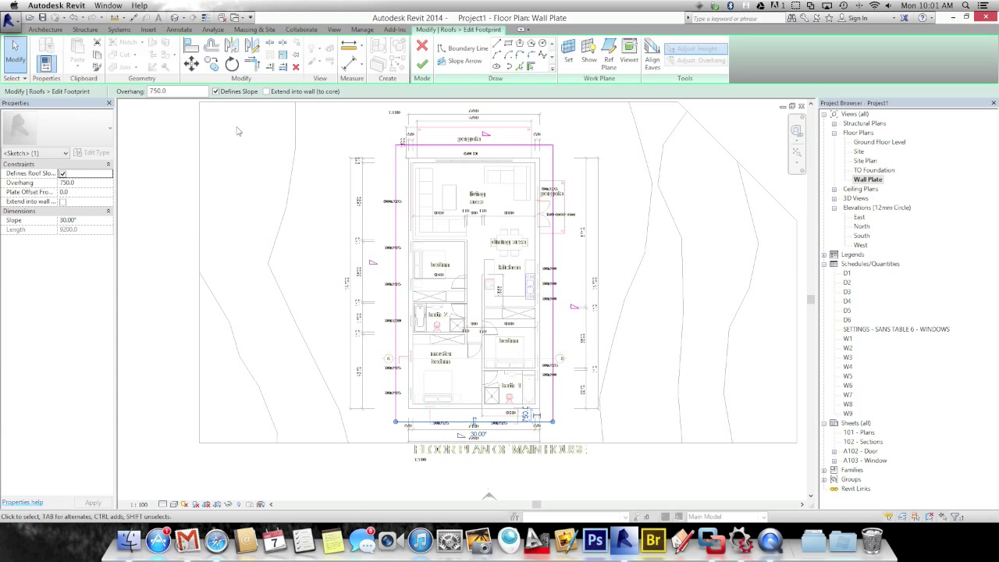
middle_drag(474, 450, 474, 447)
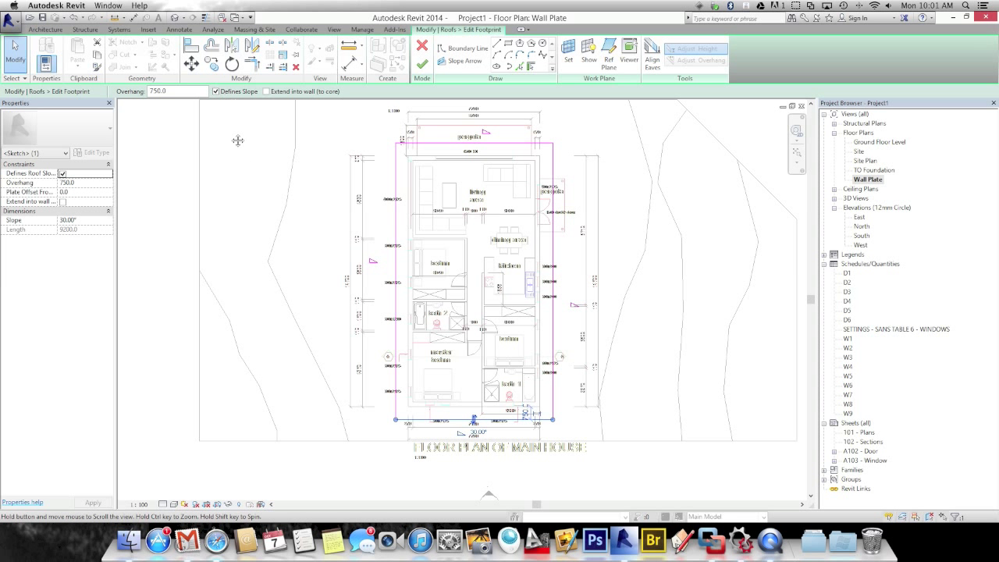
scroll(429, 327, up, 3)
scroll(429, 328, down, 3)
click(219, 263)
click(494, 419)
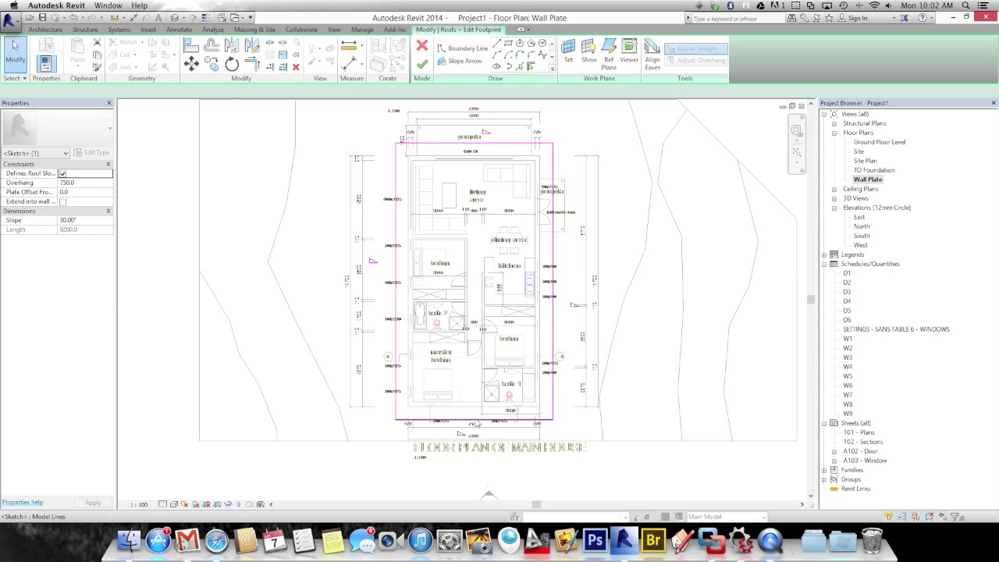
click(216, 91)
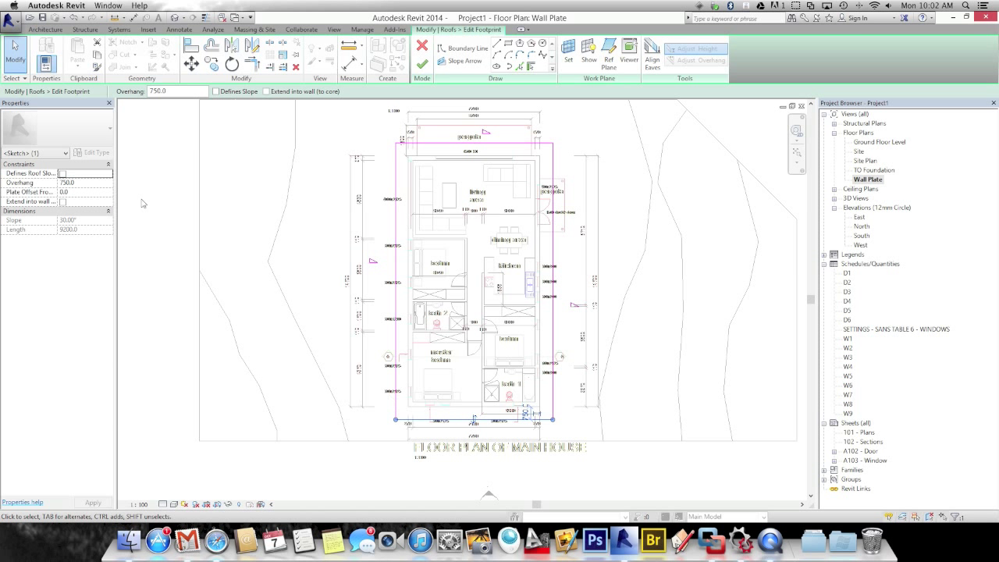
text(300)
key(Return)
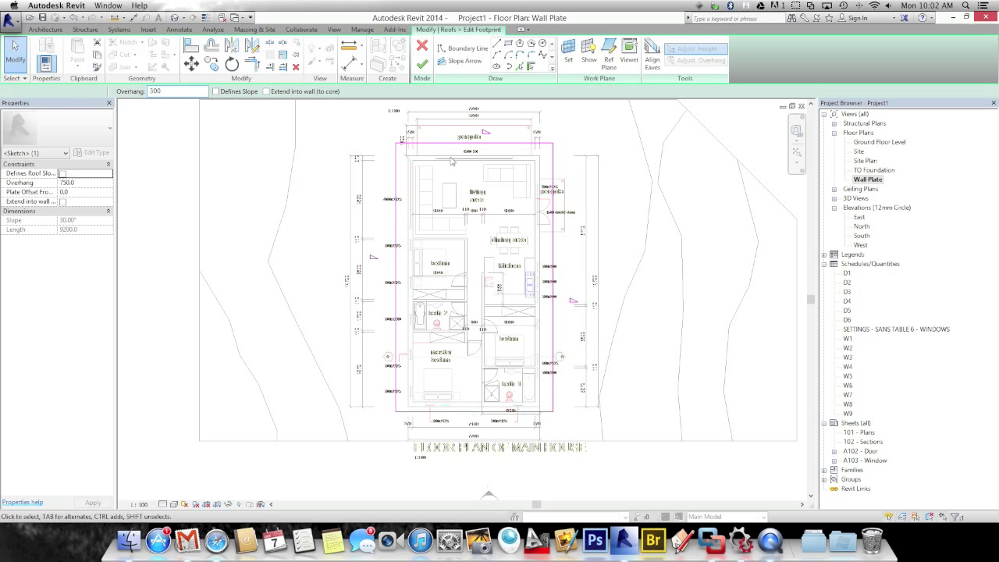
Step: Make the top footprint edge non-sloping with a 300 overhang and finish the roof
click(476, 143)
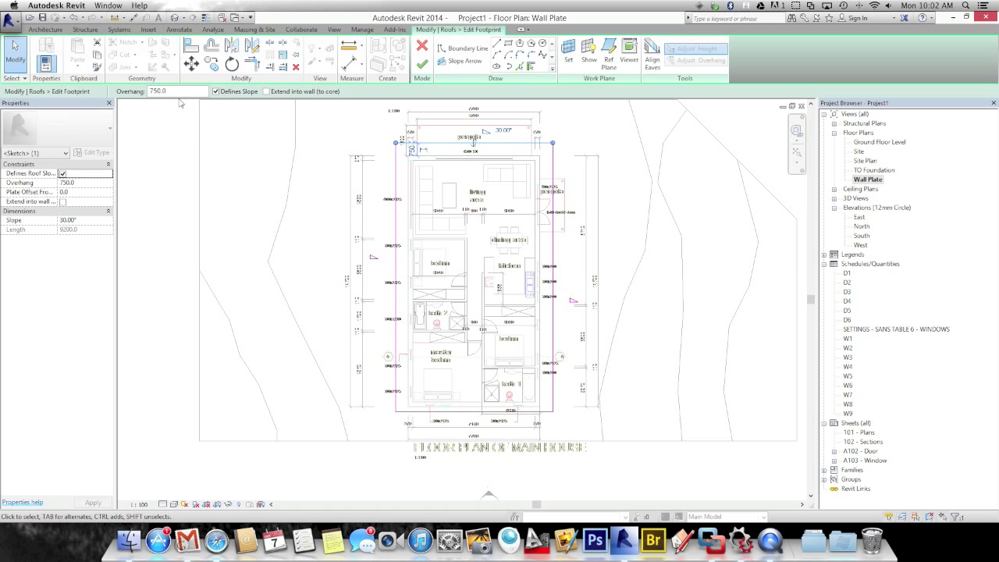
click(216, 91)
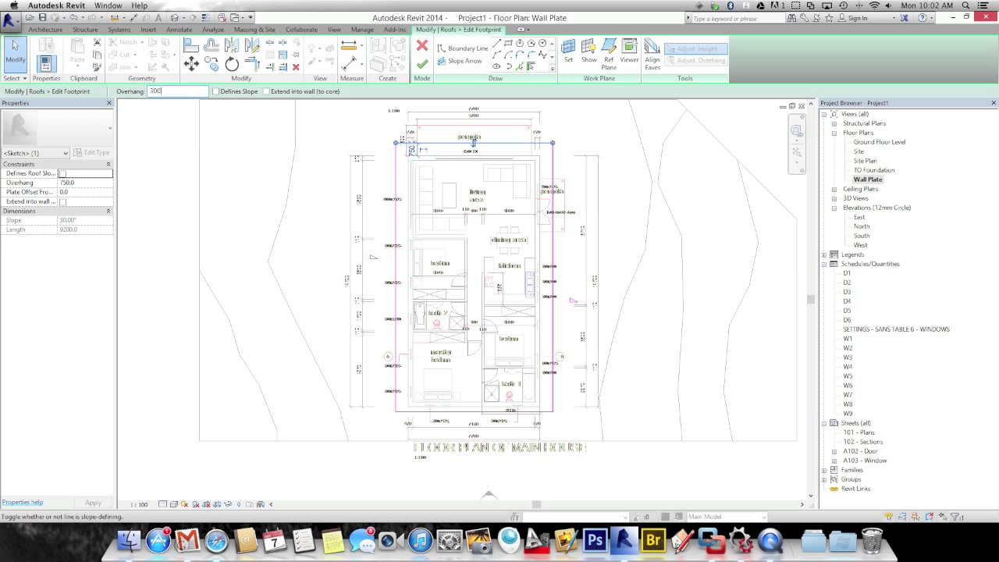
click(125, 121)
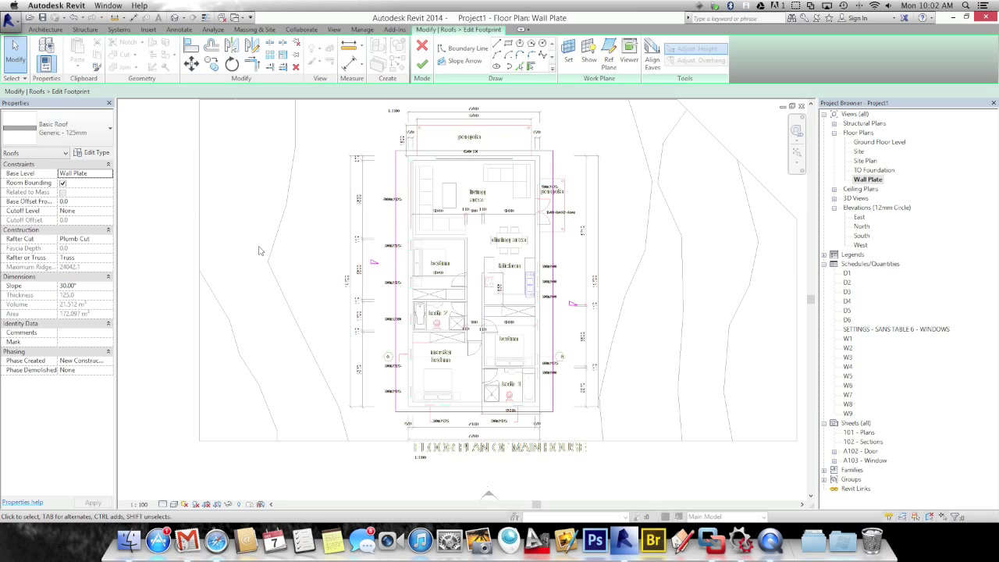
click(421, 67)
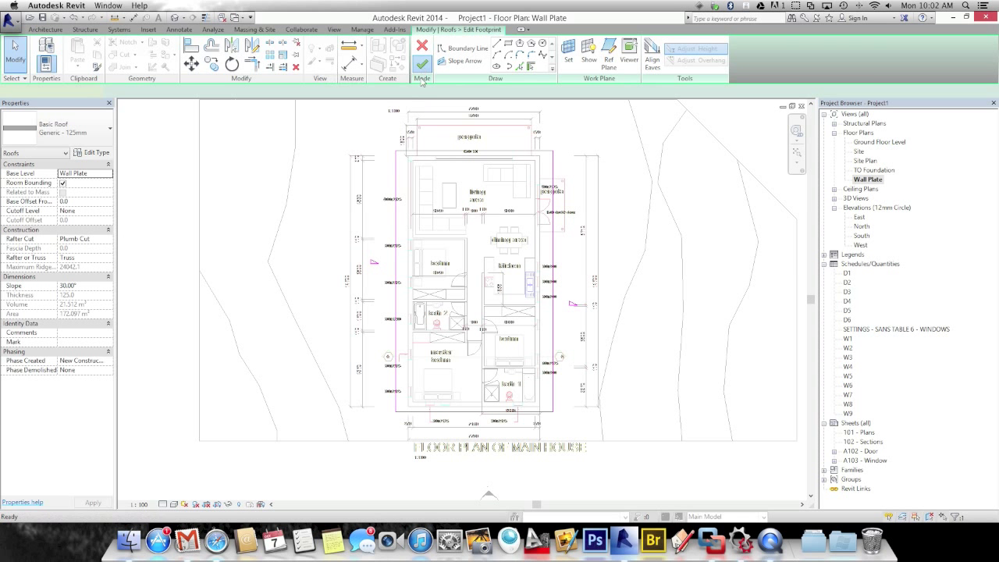
click(319, 209)
Step: Show the house in 3D from higher up, zoomed in on the new gable roof
scroll(318, 210, down, 1)
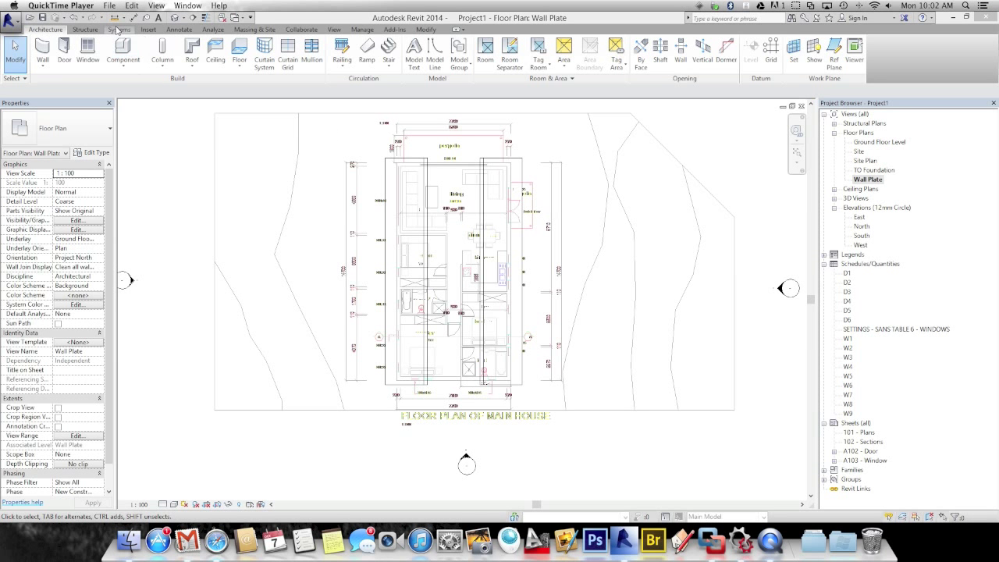
click(176, 17)
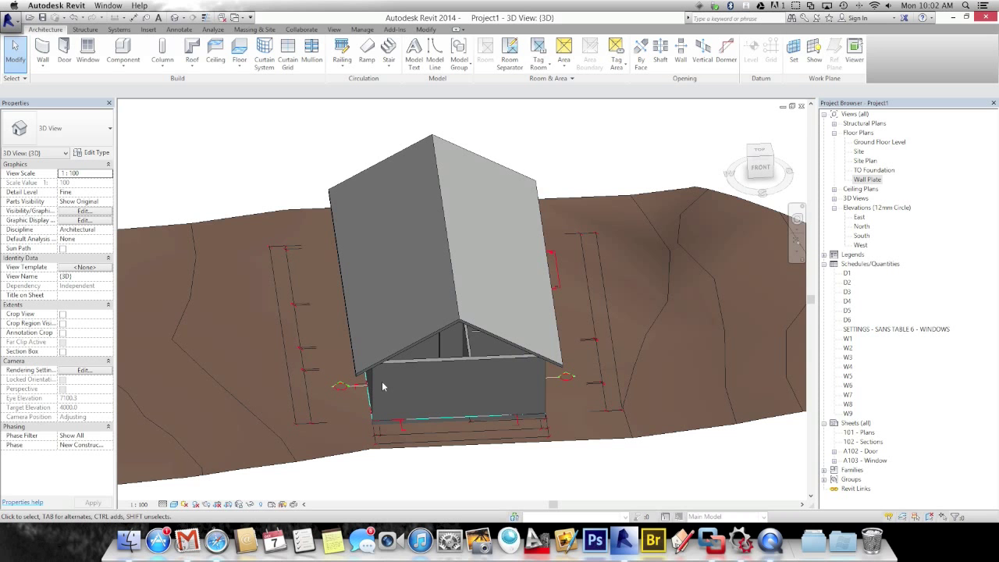
shift+middle_drag(377, 389, 408, 348)
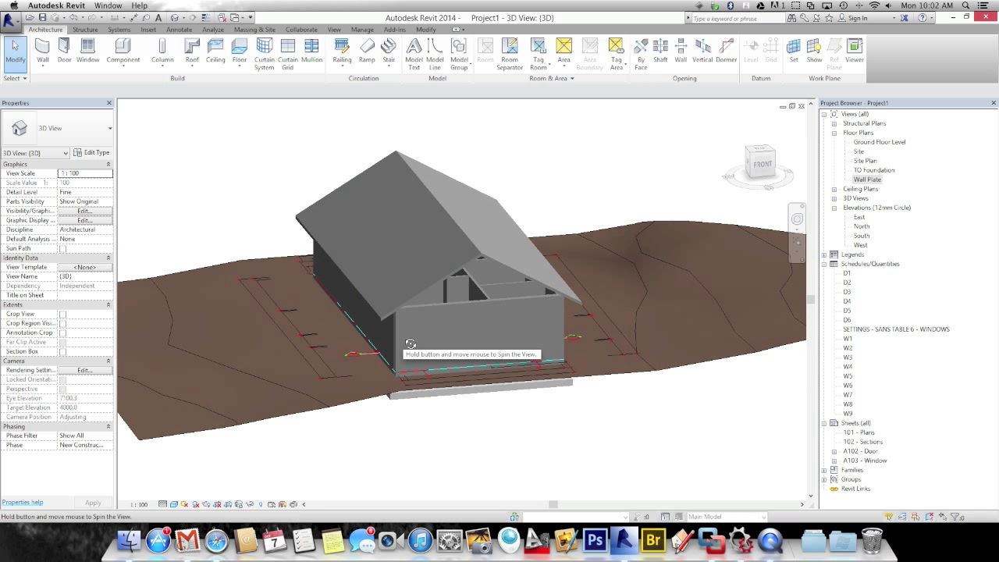
scroll(422, 320, up, 3)
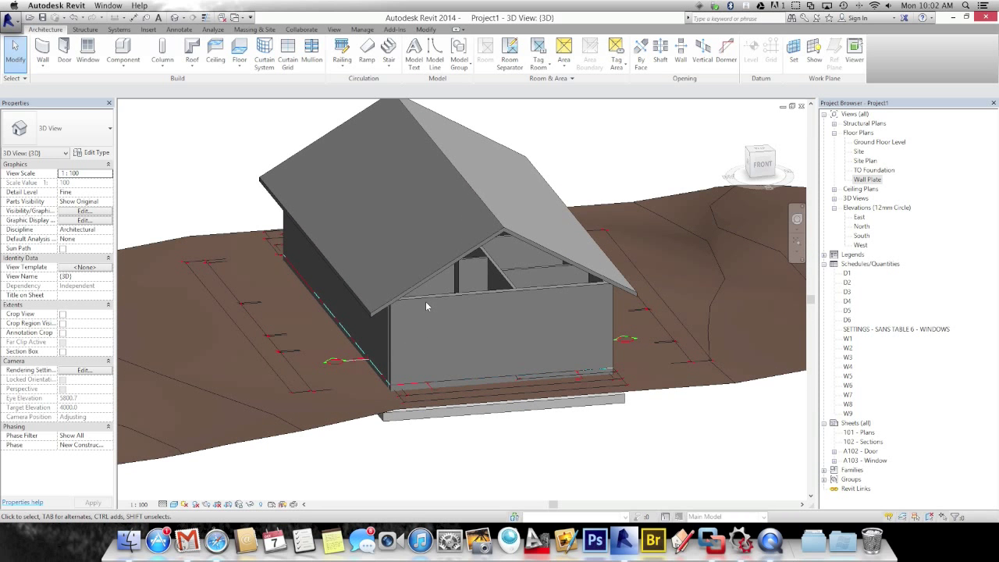
Step: Attach the tops of the front, right side and left side walls to the roof
click(434, 301)
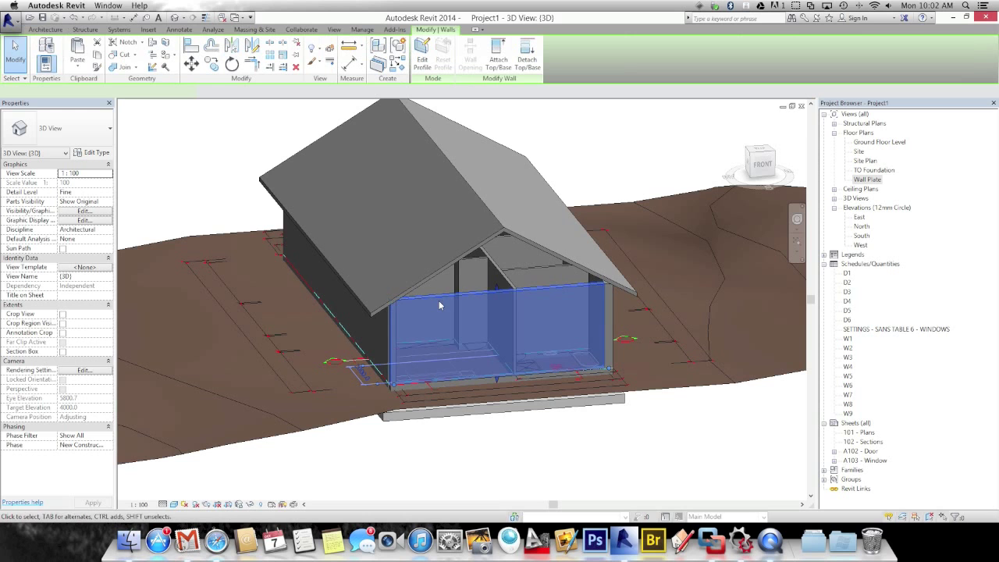
middle_drag(436, 300, 408, 298)
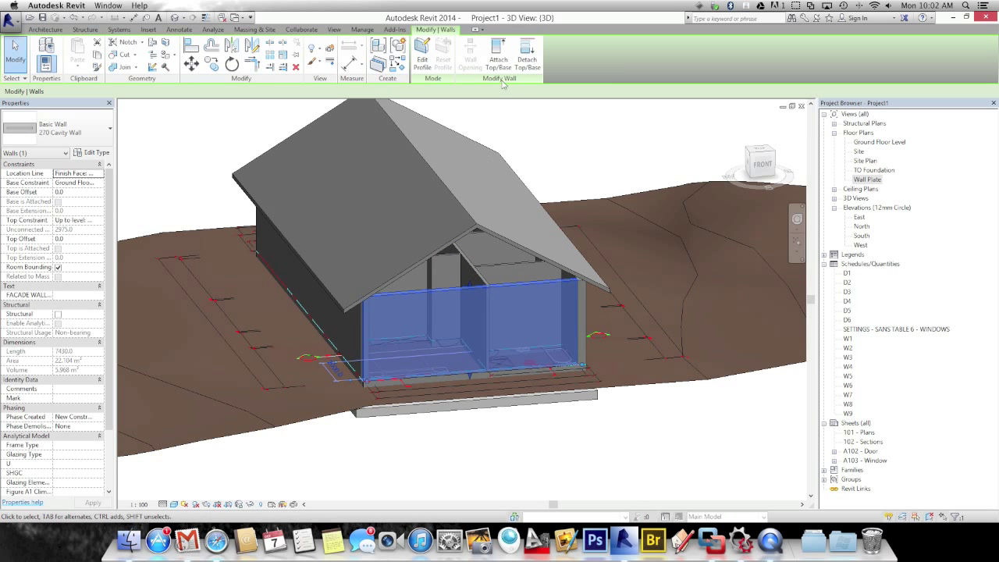
click(498, 55)
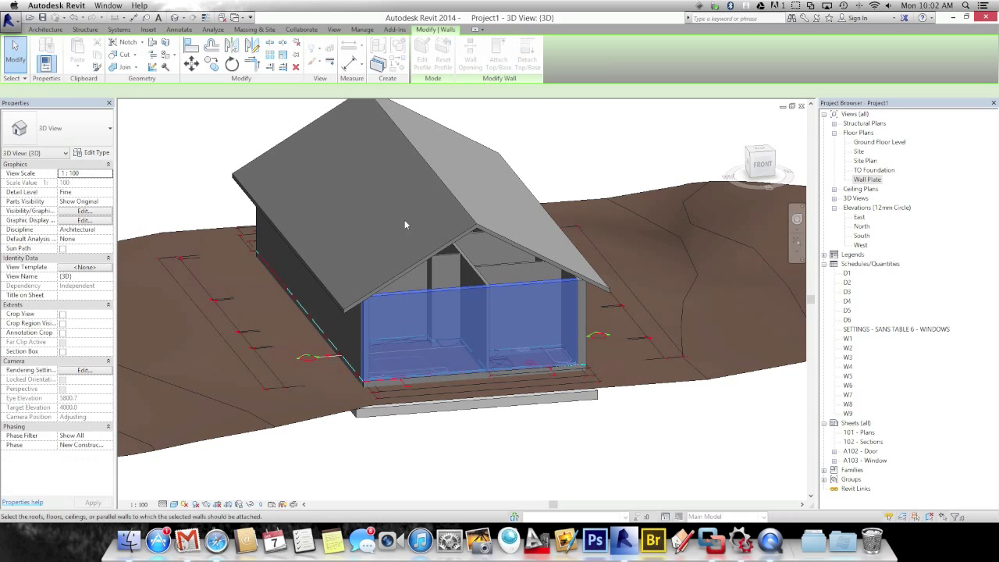
click(423, 259)
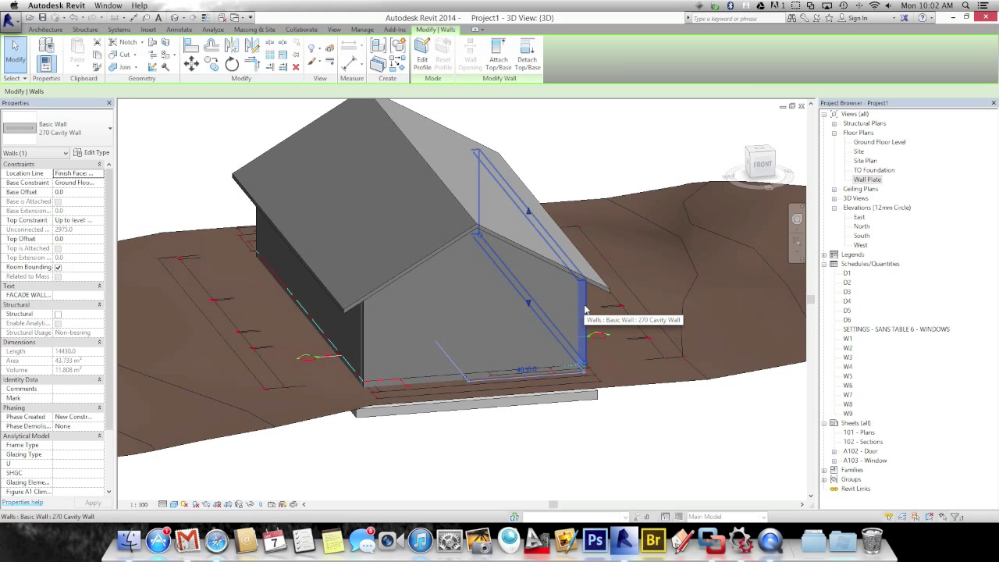
click(503, 64)
click(500, 234)
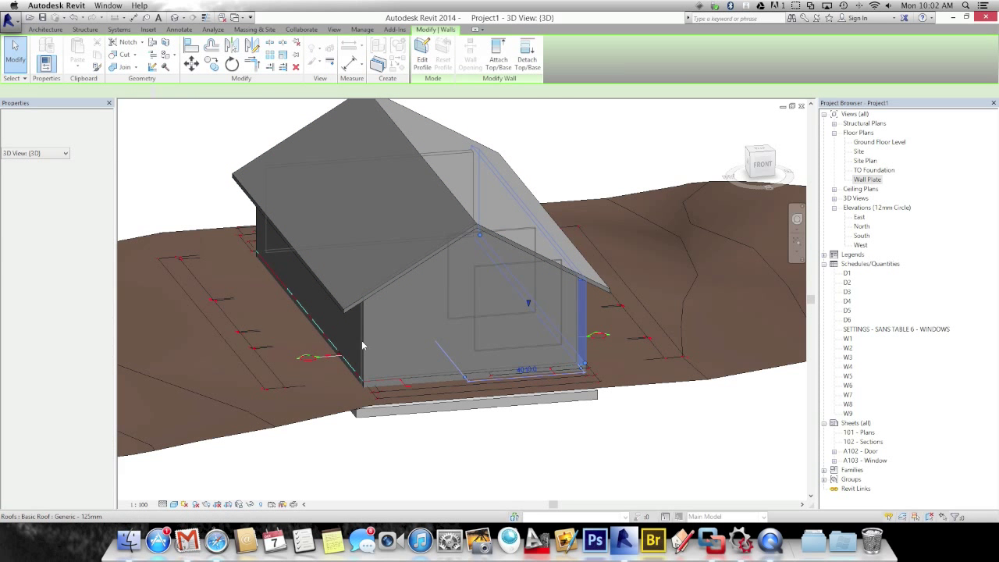
click(263, 250)
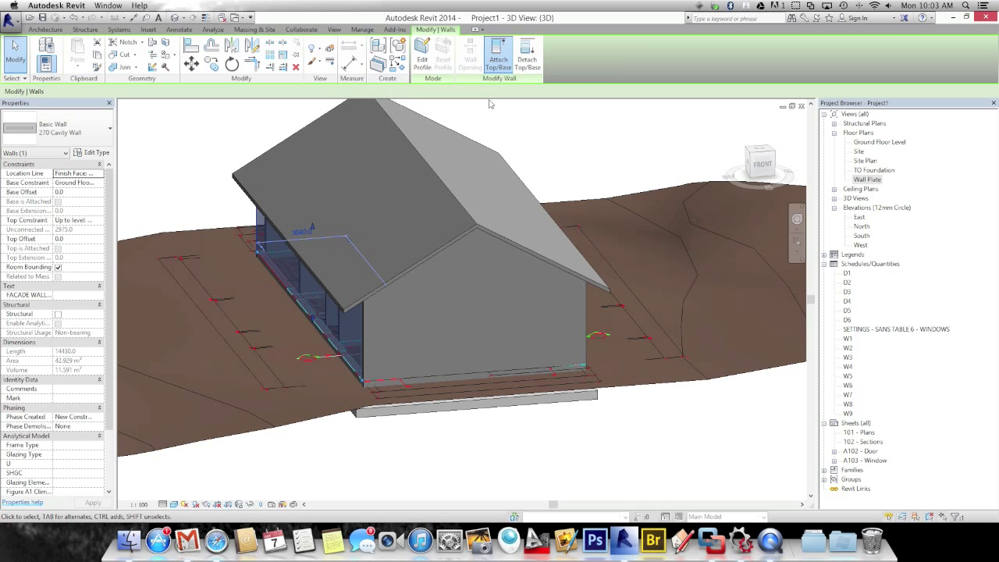
click(497, 55)
click(455, 241)
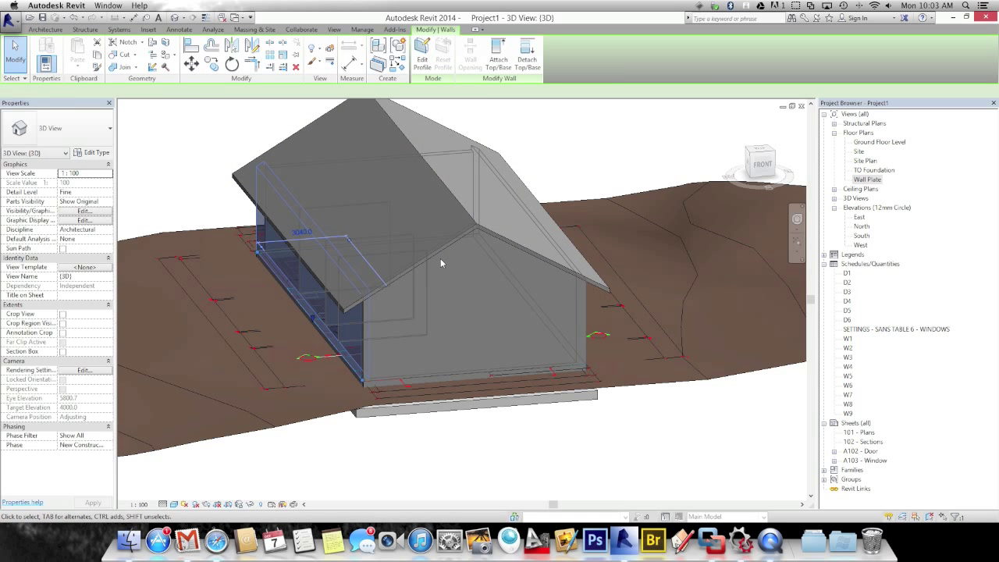
Step: Orbit around to the rear gable end and attach that wall to the roof
shift+middle_drag(402, 279, 653, 309)
shift+middle_drag(595, 327, 345, 269)
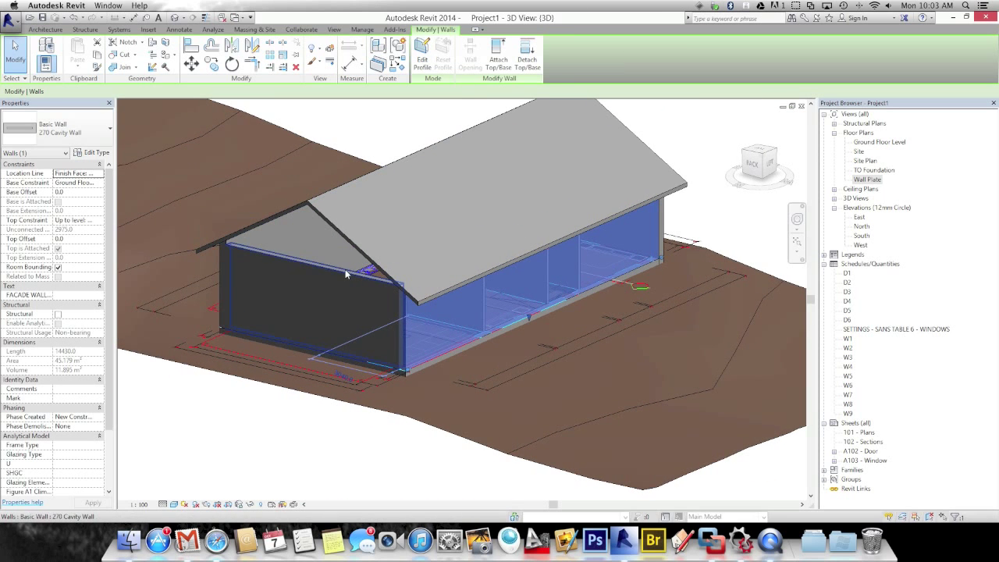
click(345, 270)
click(498, 52)
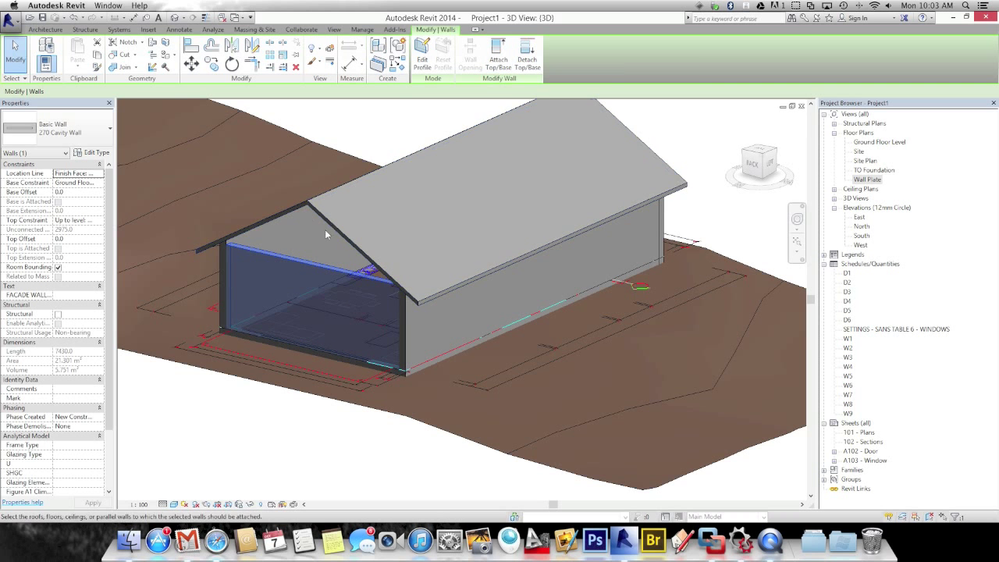
click(334, 229)
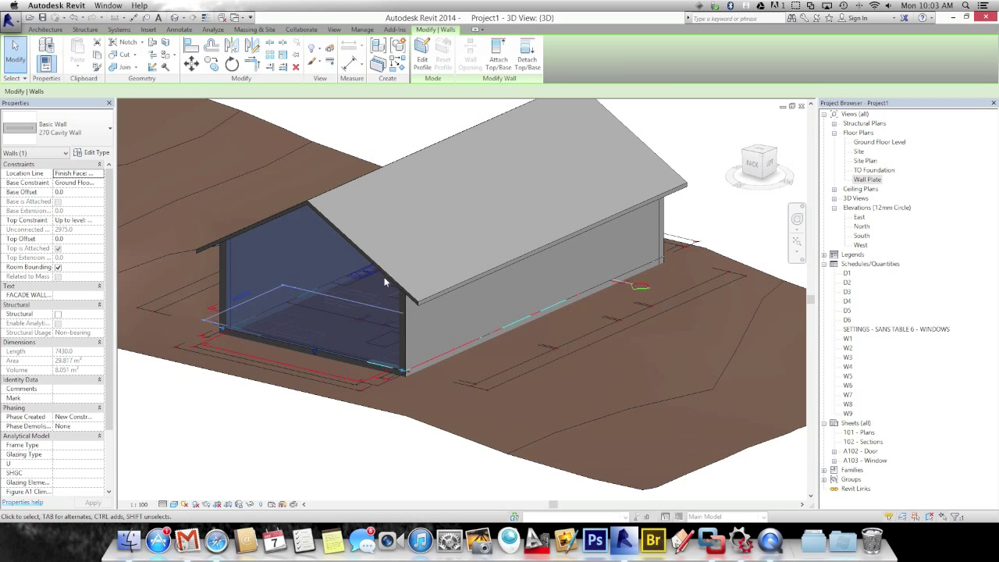
scroll(495, 301, up, 3)
Step: Change the roof slope from 30° to 20° in Properties and apply it
key(Escape)
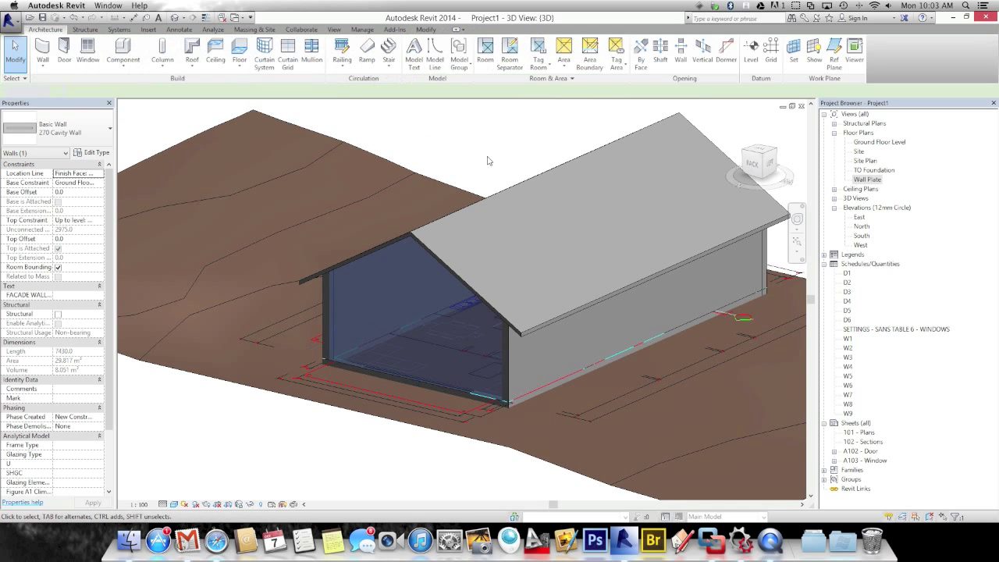
key(Escape)
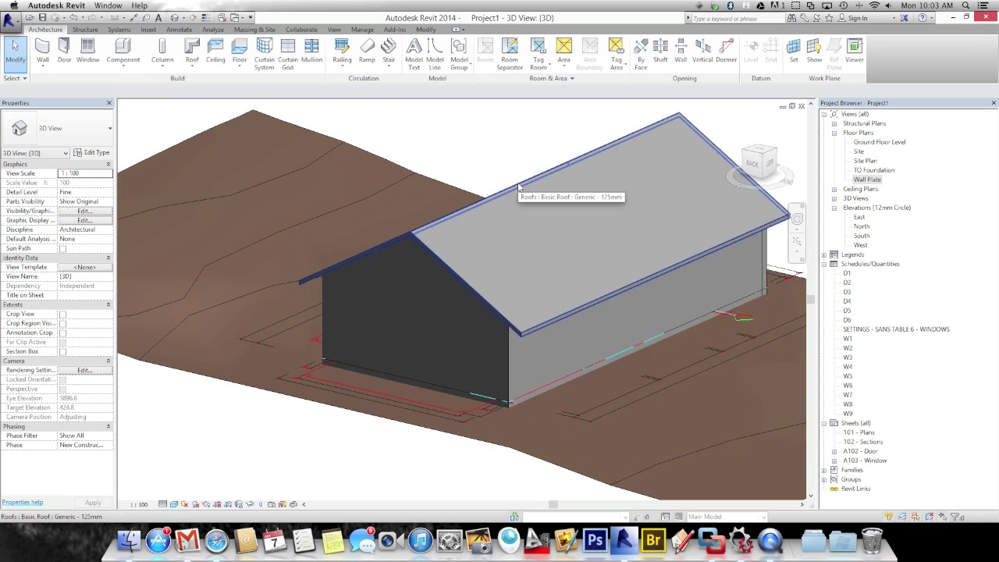
click(518, 186)
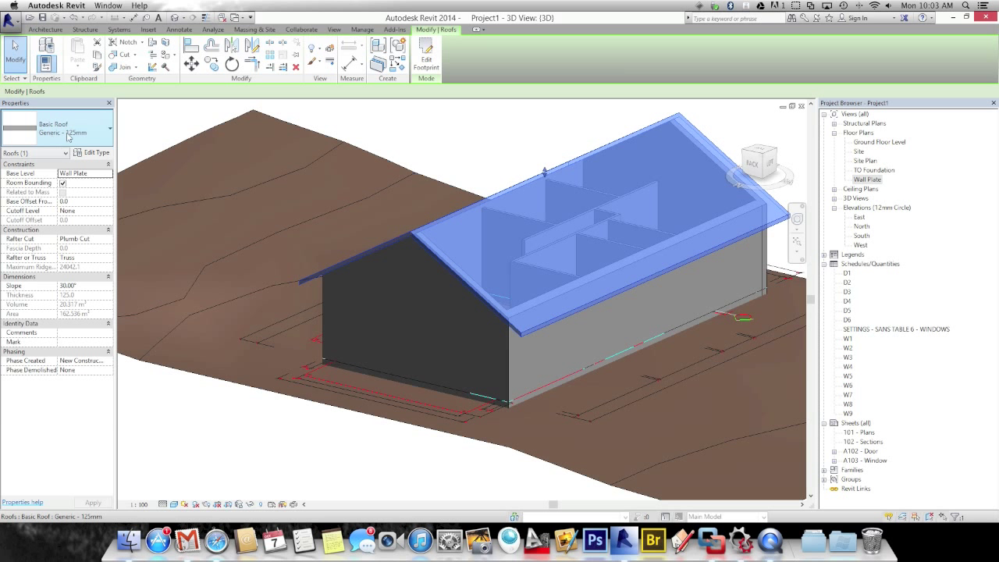
click(89, 287)
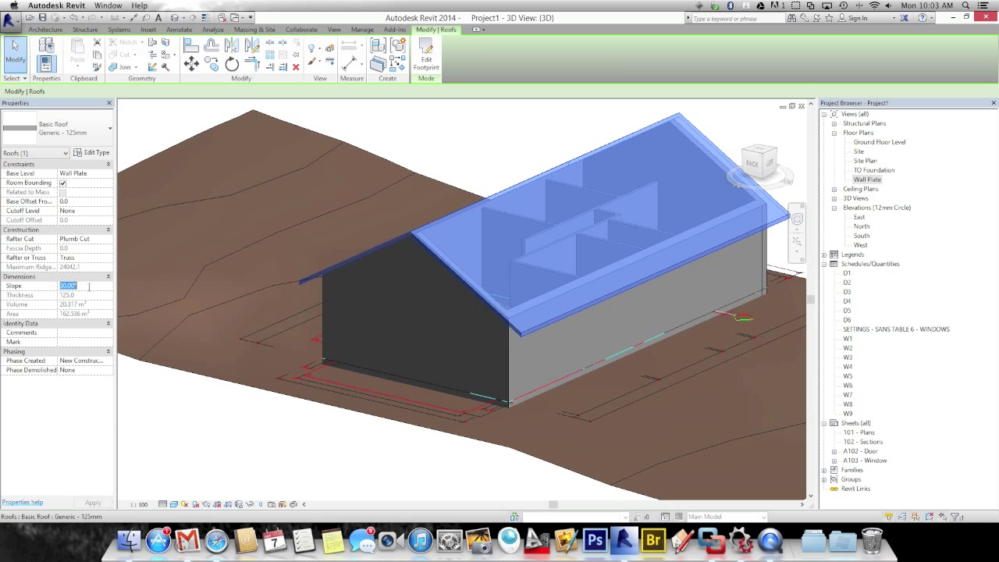
click(90, 504)
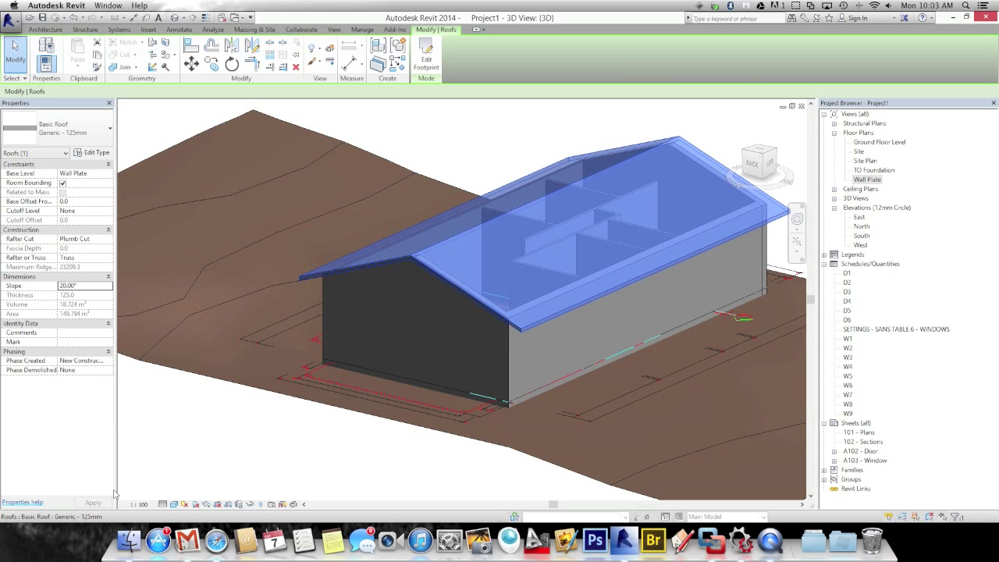
key(Escape)
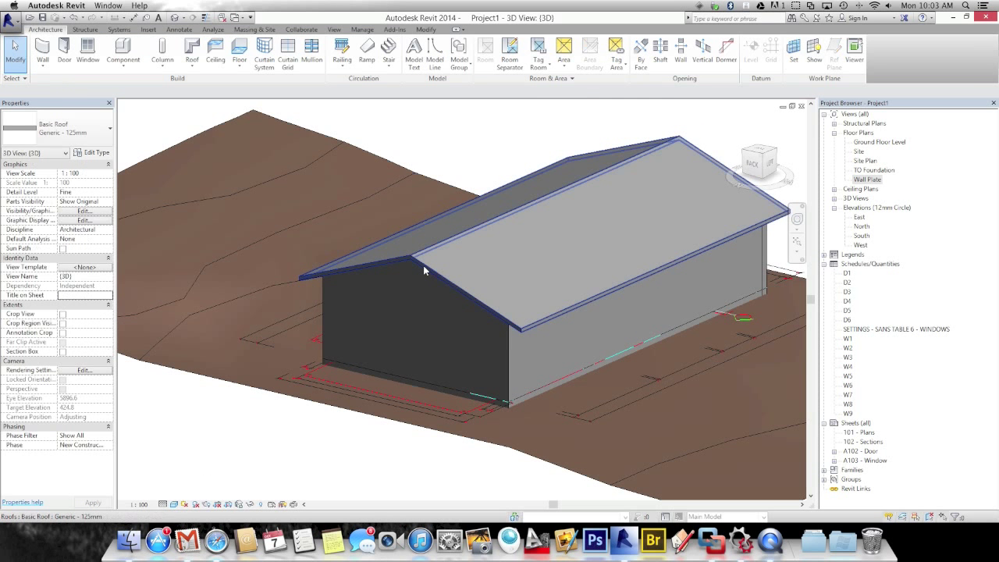
Step: Pan and orbit the 3D view to inspect the lower-pitched roof from another side
scroll(424, 265, down, 3)
middle_drag(423, 264, 319, 260)
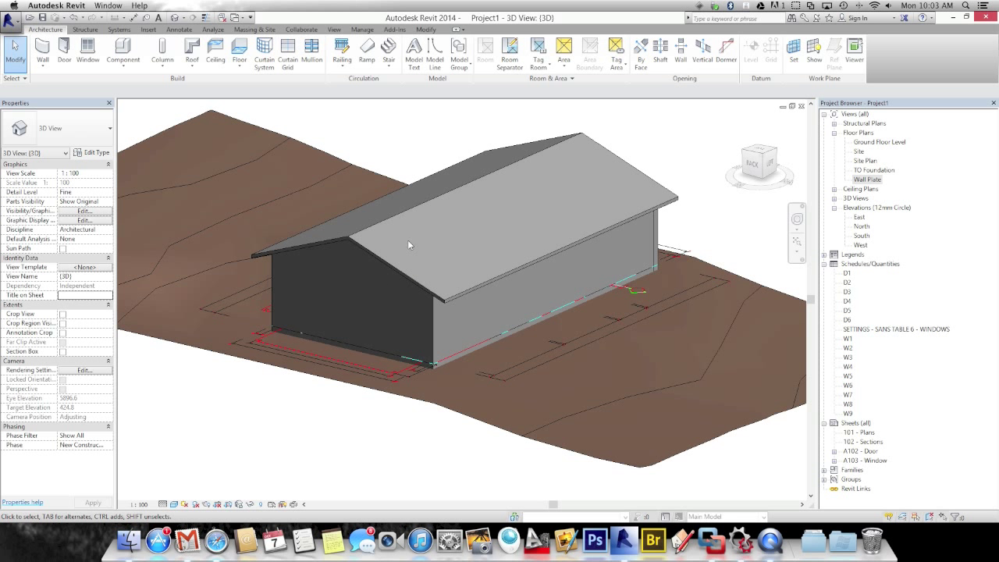
shift+middle_drag(418, 287, 230, 292)
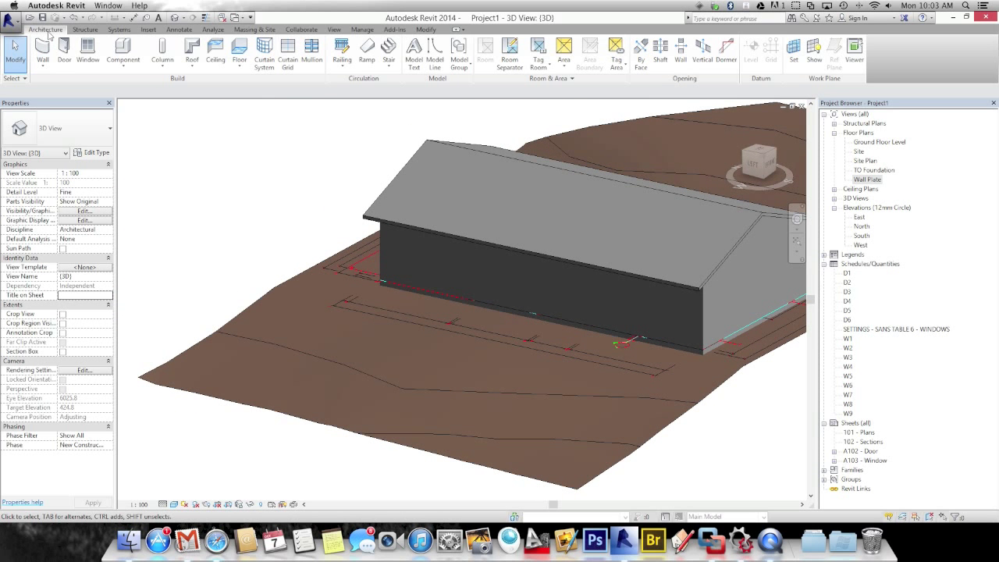